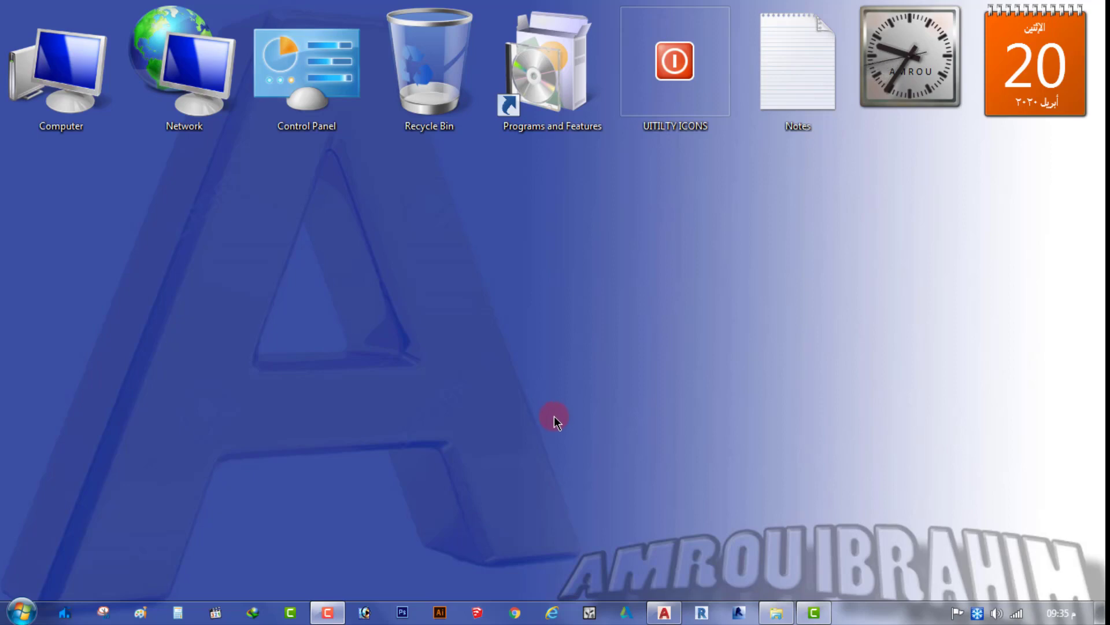
# Bring AutoCAD 2020 forward from the Windows taskbar so its Start page shows.
pyautogui.click(665, 614)
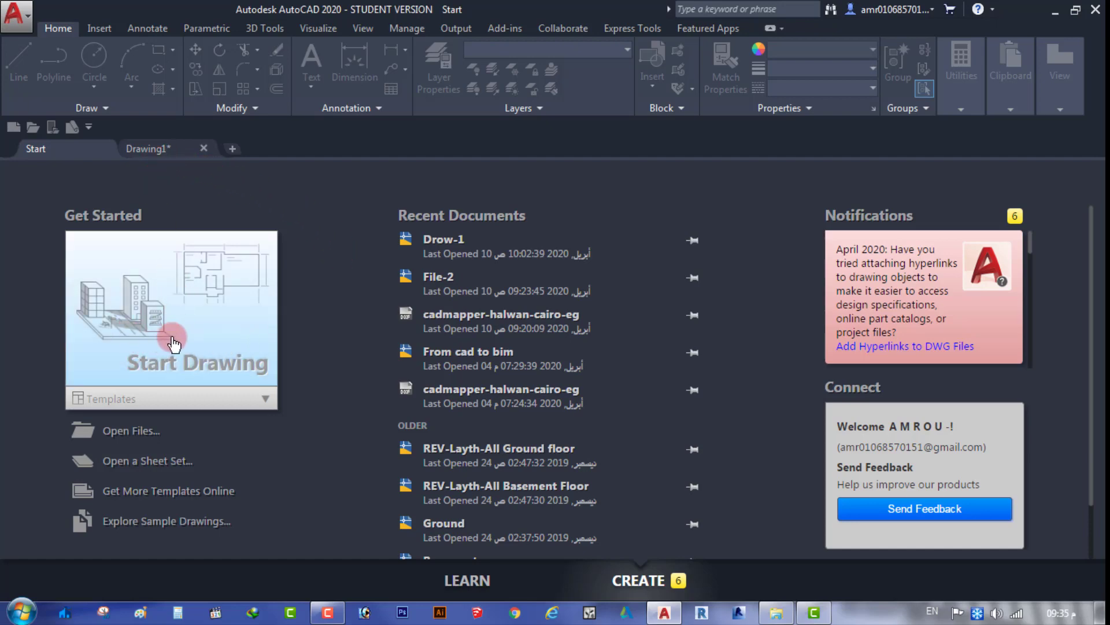
# Switch to Drawing1 and set its units (UN) to Decimal, 0.00 precision, Meters insertion scale.
pyautogui.click(159, 152)
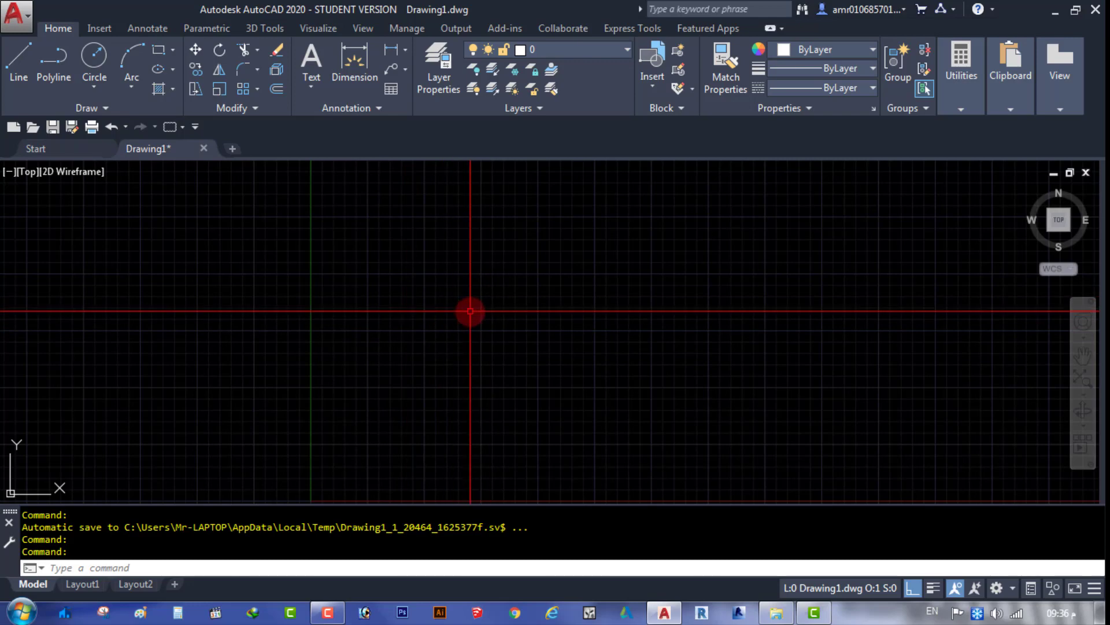
pyautogui.write('UN')
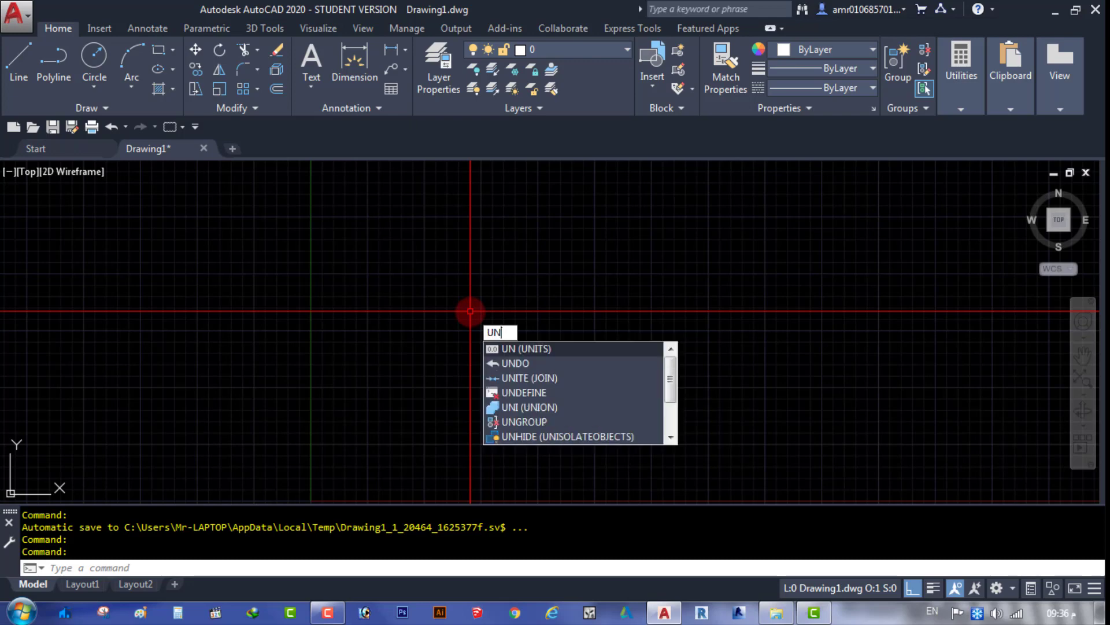
pyautogui.press('Return')
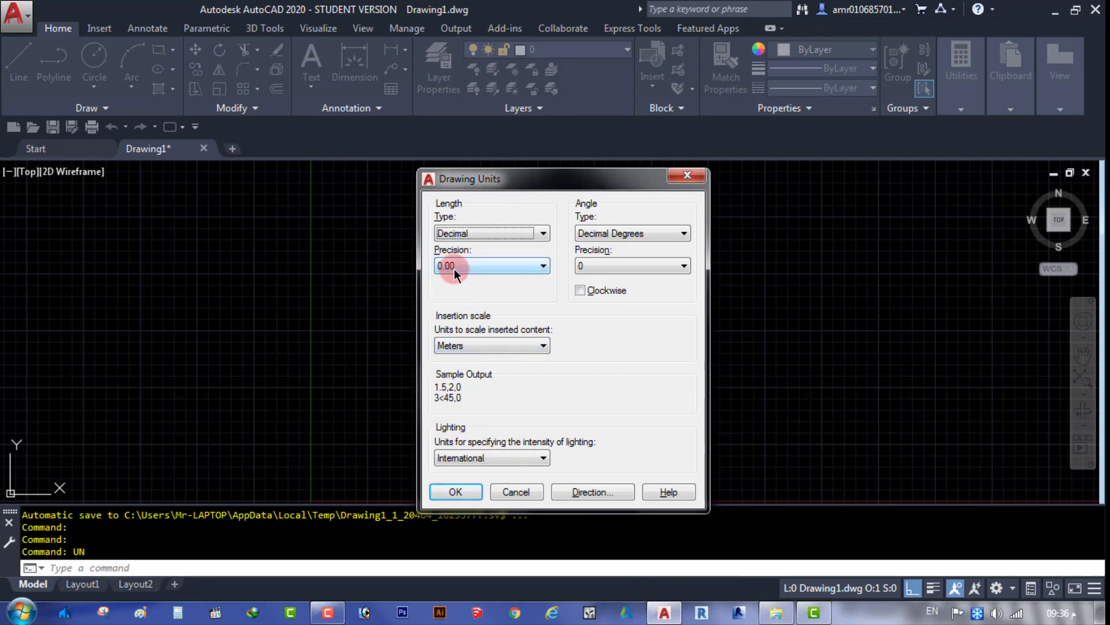
pyautogui.click(457, 491)
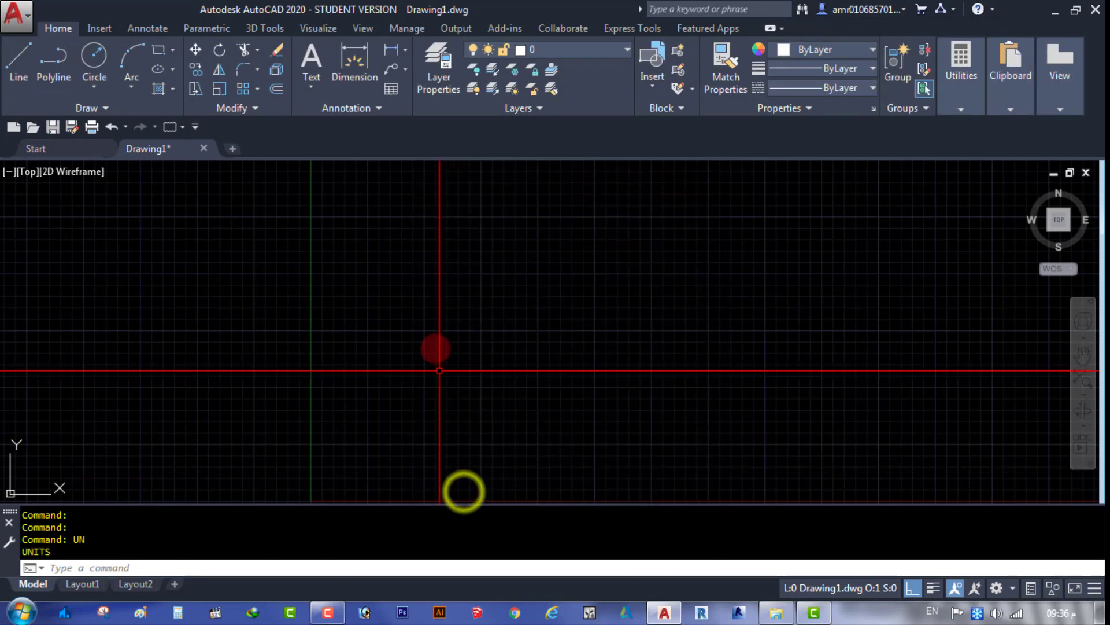
pyautogui.press('Escape')
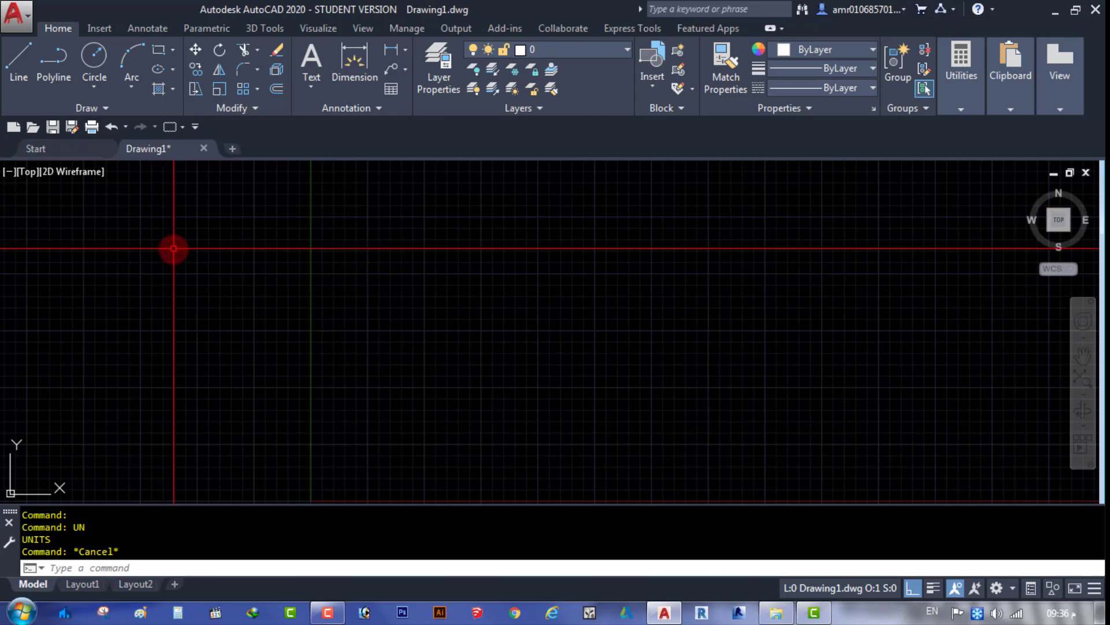
pyautogui.click(173, 51)
pyautogui.click(173, 50)
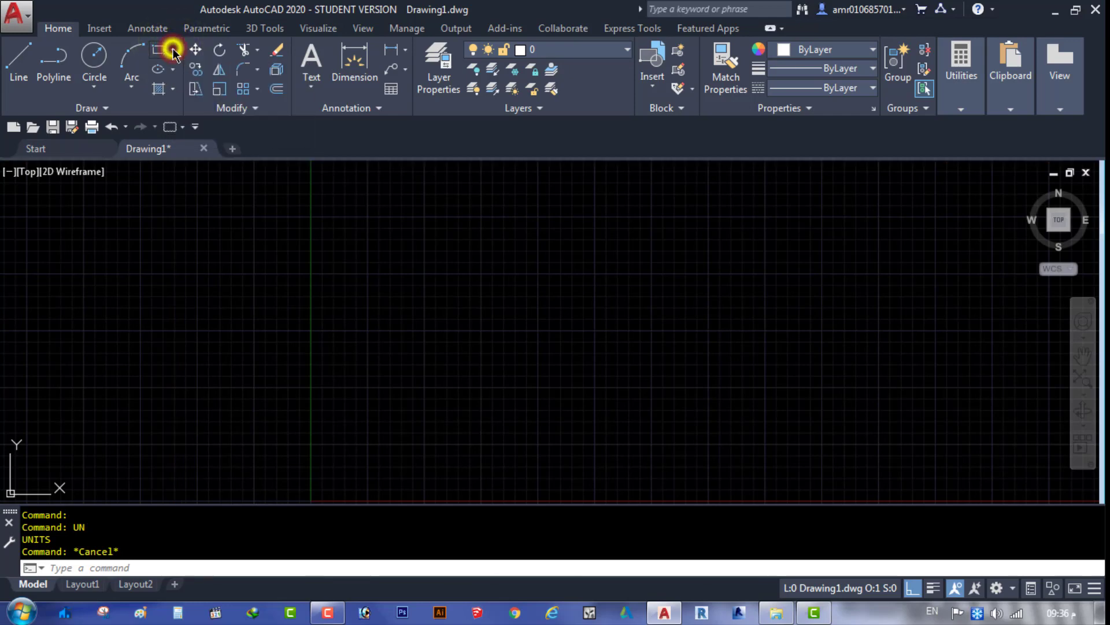
pyautogui.click(172, 73)
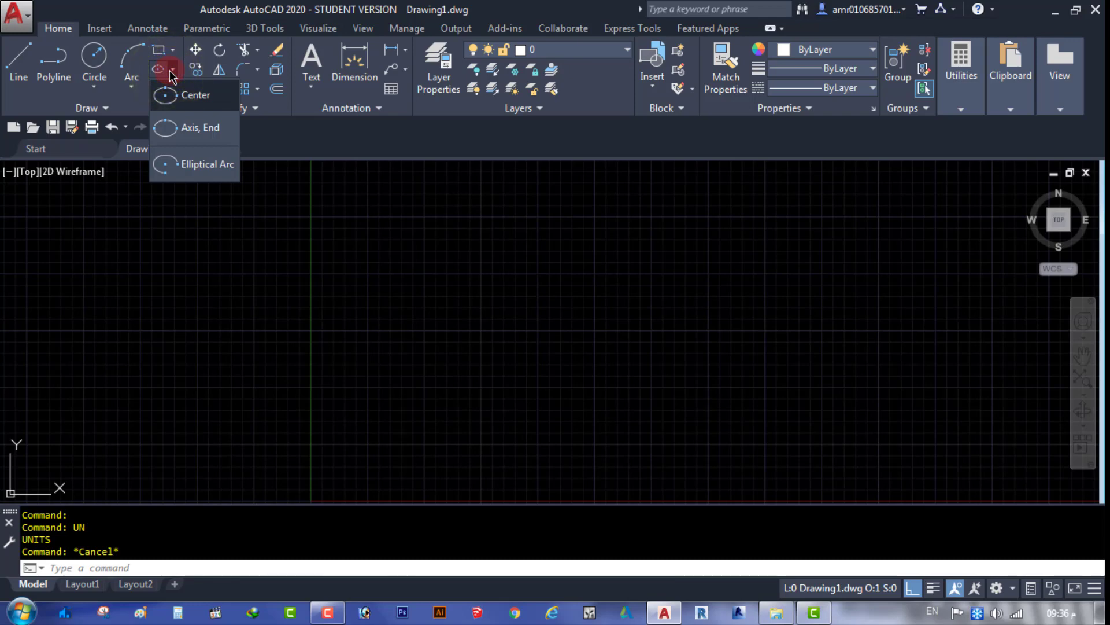
pyautogui.click(171, 73)
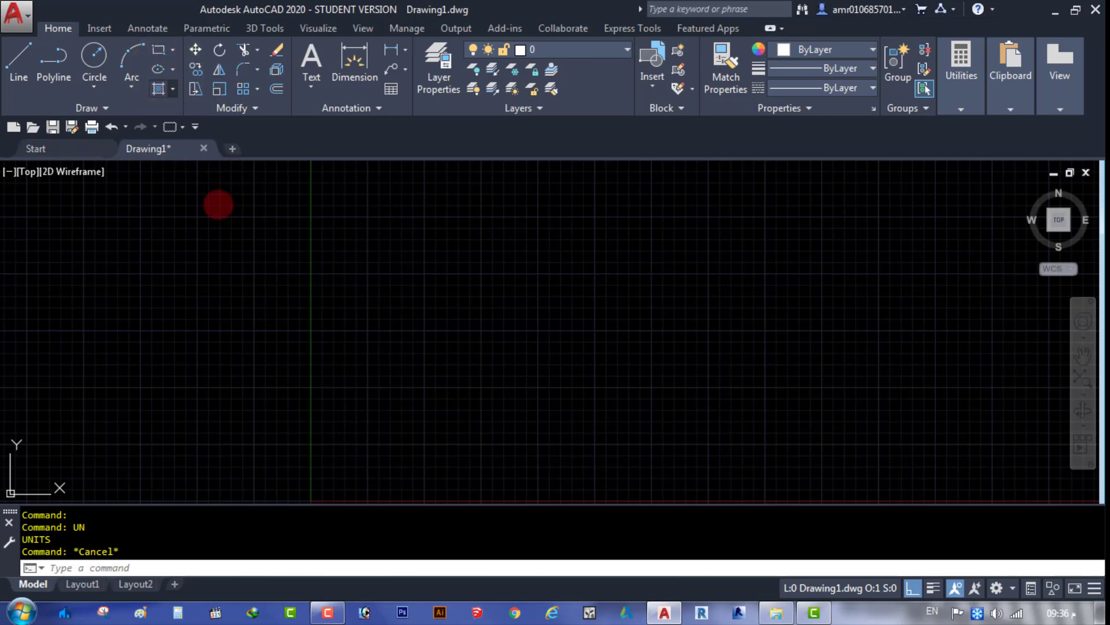
pyautogui.click(105, 110)
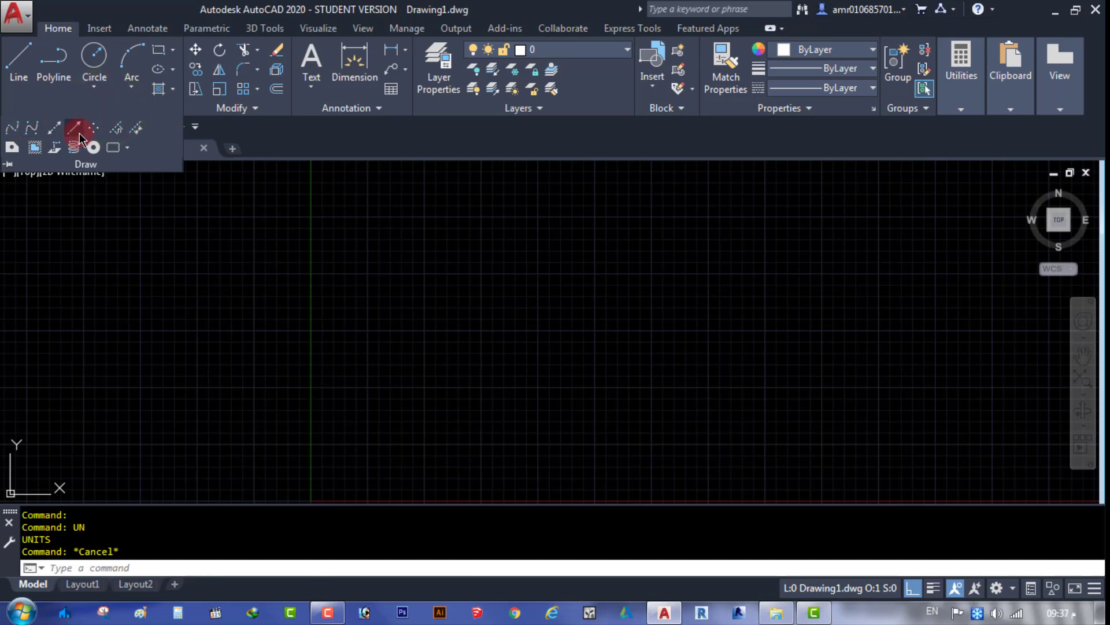
pyautogui.click(312, 229)
pyautogui.click(378, 266)
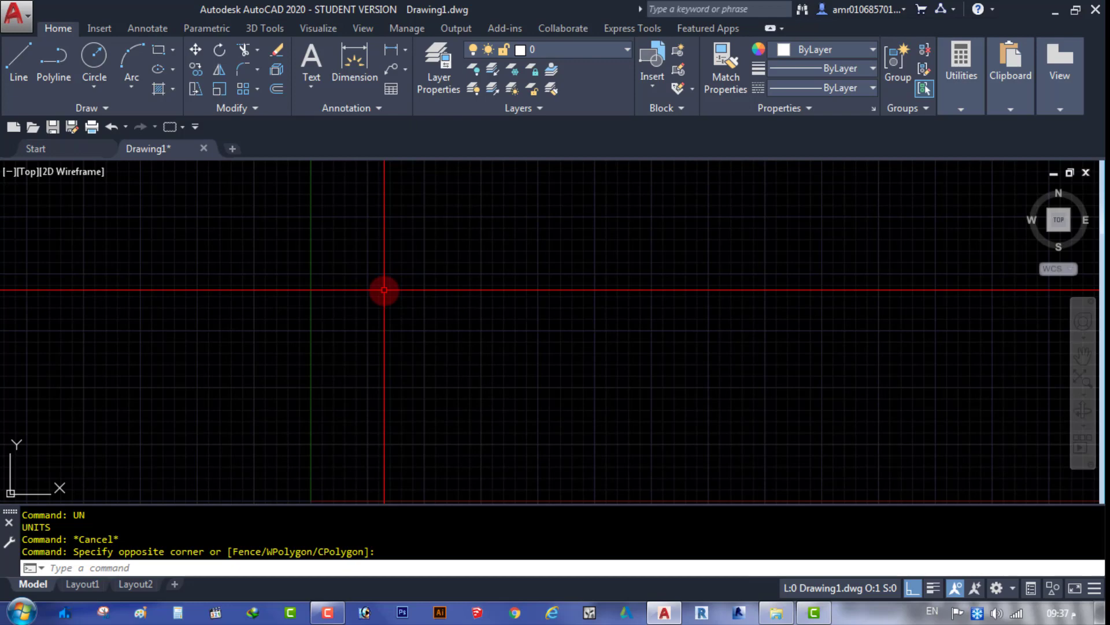
pyautogui.click(475, 262)
pyautogui.click(346, 345)
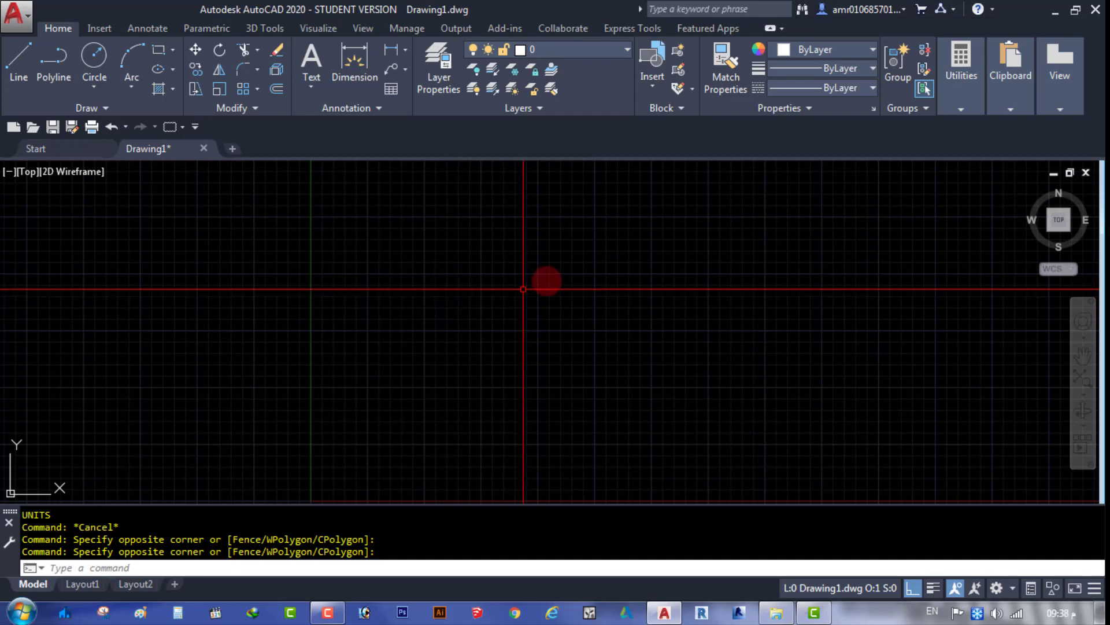
pyautogui.click(565, 268)
pyautogui.click(444, 373)
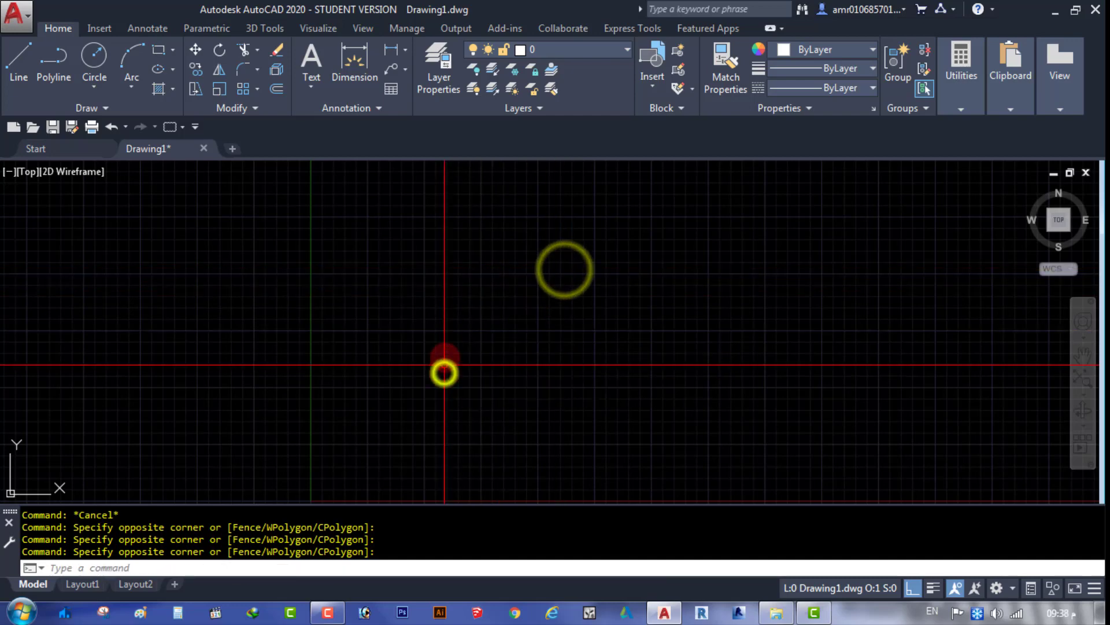
pyautogui.click(384, 252)
pyautogui.click(493, 342)
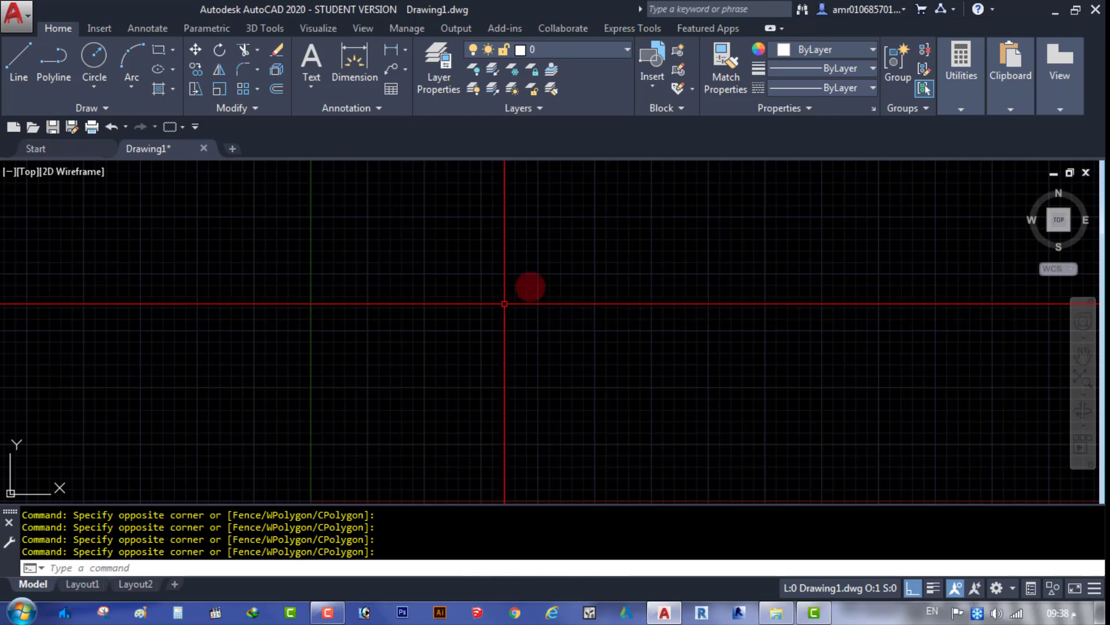
pyautogui.click(557, 263)
pyautogui.click(454, 357)
pyautogui.click(576, 268)
pyautogui.click(429, 384)
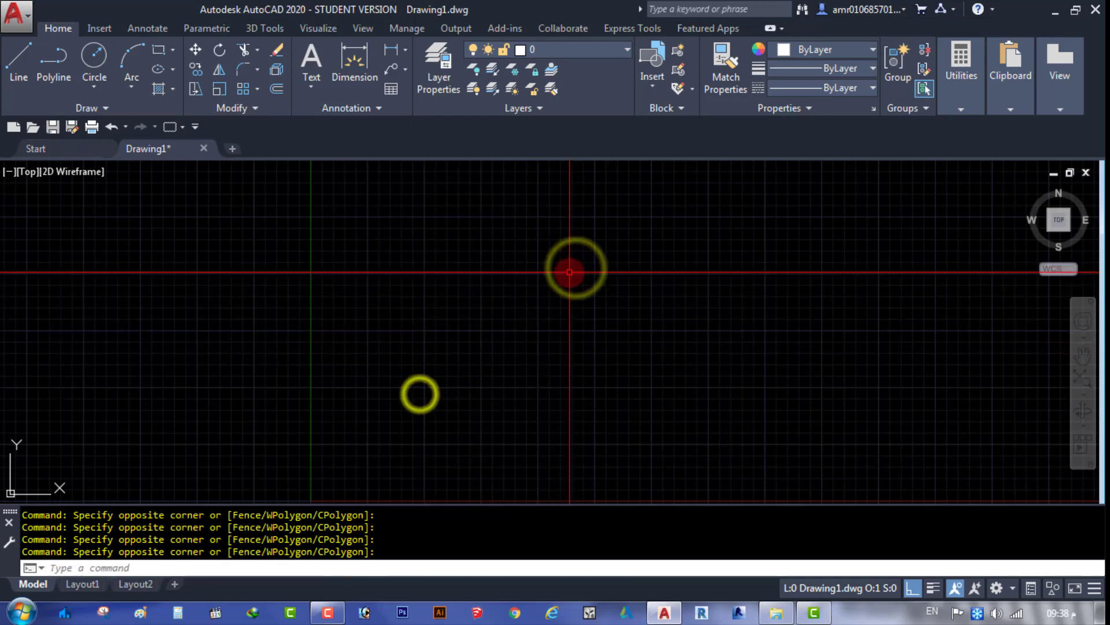
pyautogui.click(574, 268)
pyautogui.click(440, 386)
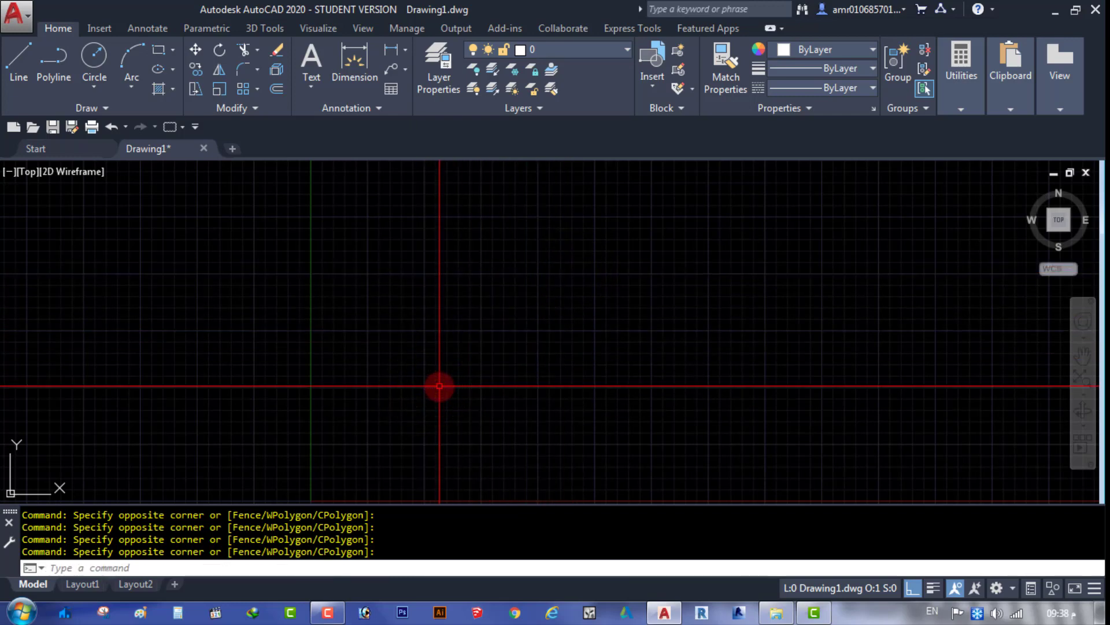
pyautogui.click(381, 273)
pyautogui.click(521, 385)
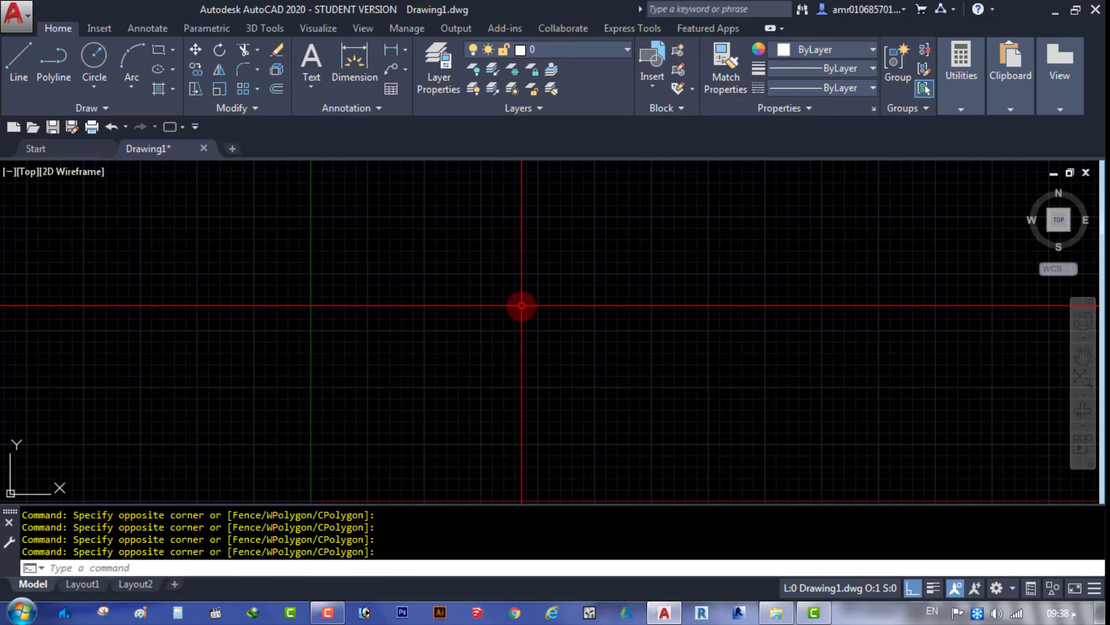
pyautogui.click(505, 289)
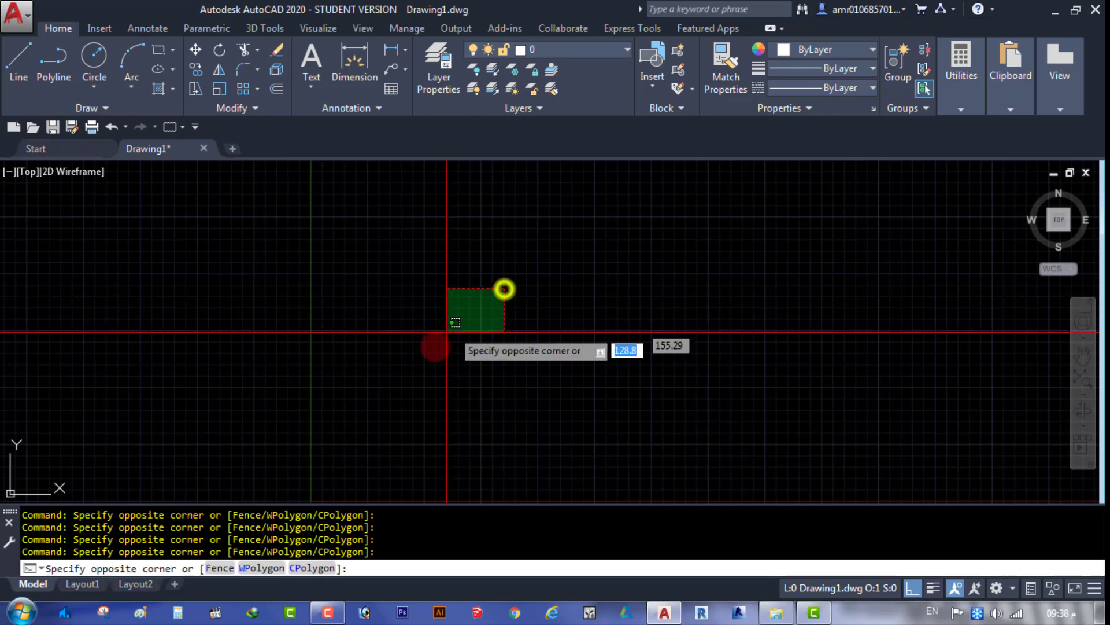
pyautogui.click(415, 376)
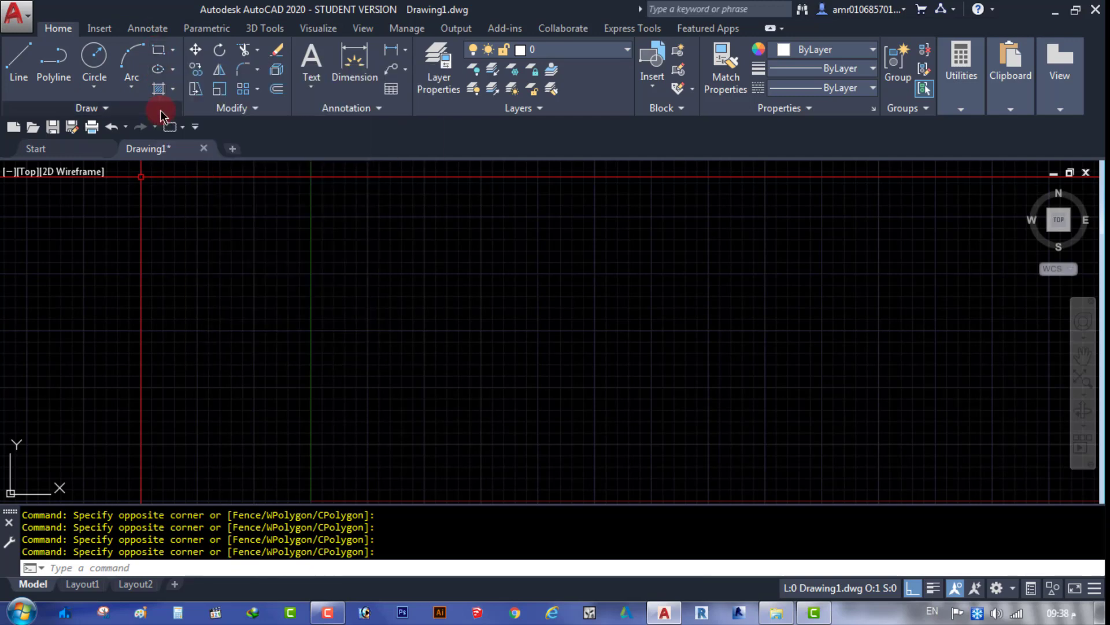
# Draw a rectangle with 5 × 5 chamfered corners, forming an octagon.
pyautogui.click(160, 56)
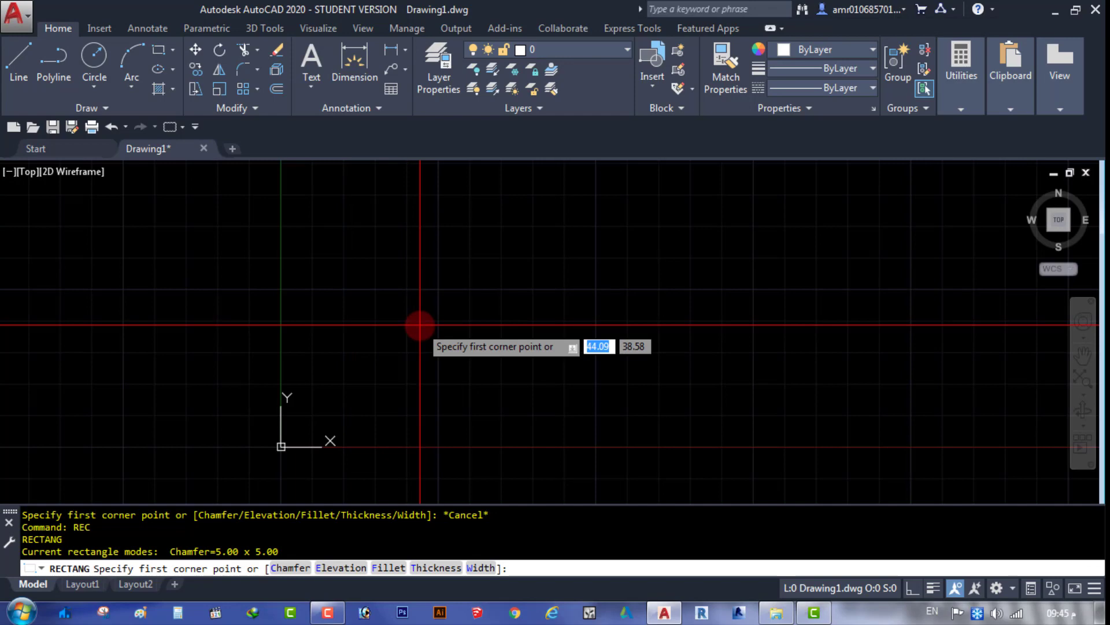
pyautogui.click(357, 379)
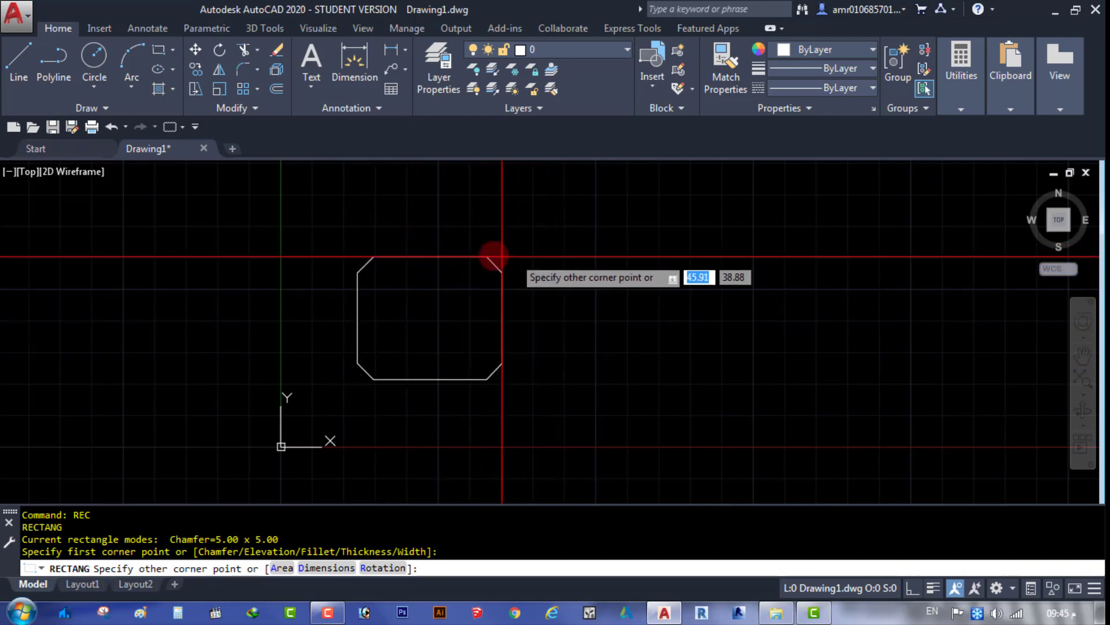
pyautogui.scroll(2, 456, 303)
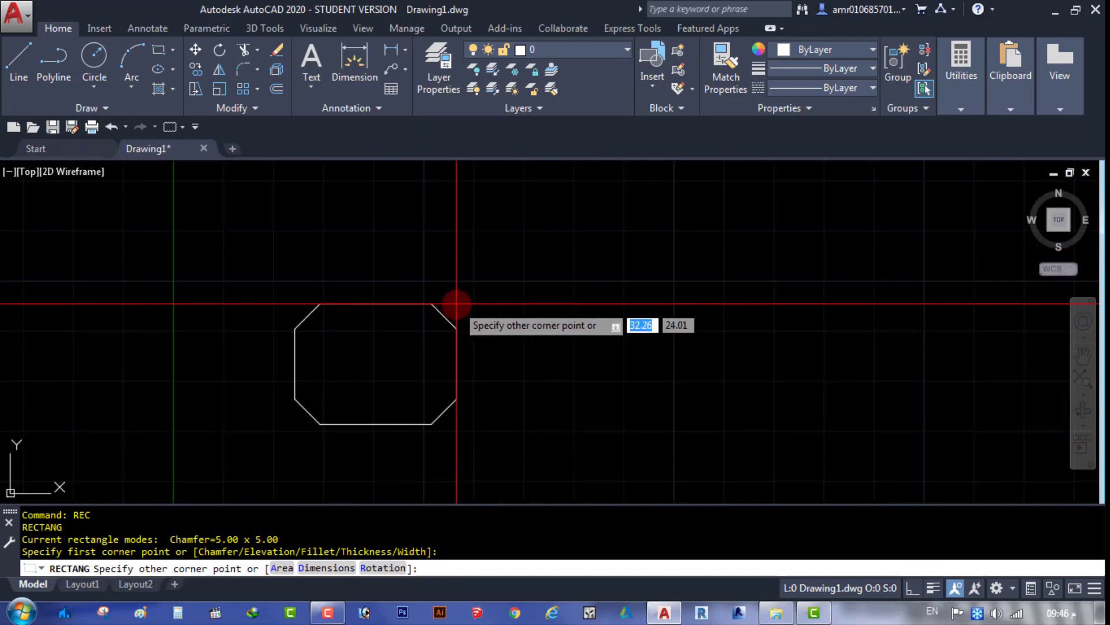
pyautogui.click(409, 316)
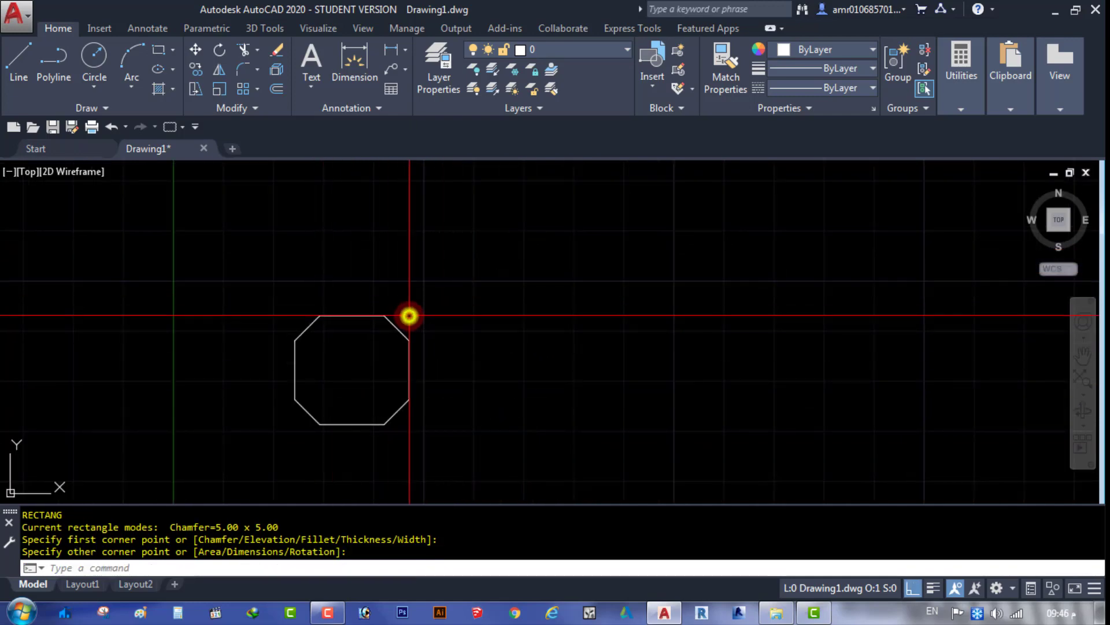
# Zoom around the octagon, then window-select it.
pyautogui.scroll(4, 285, 439)
pyautogui.scroll(-2, 390, 392)
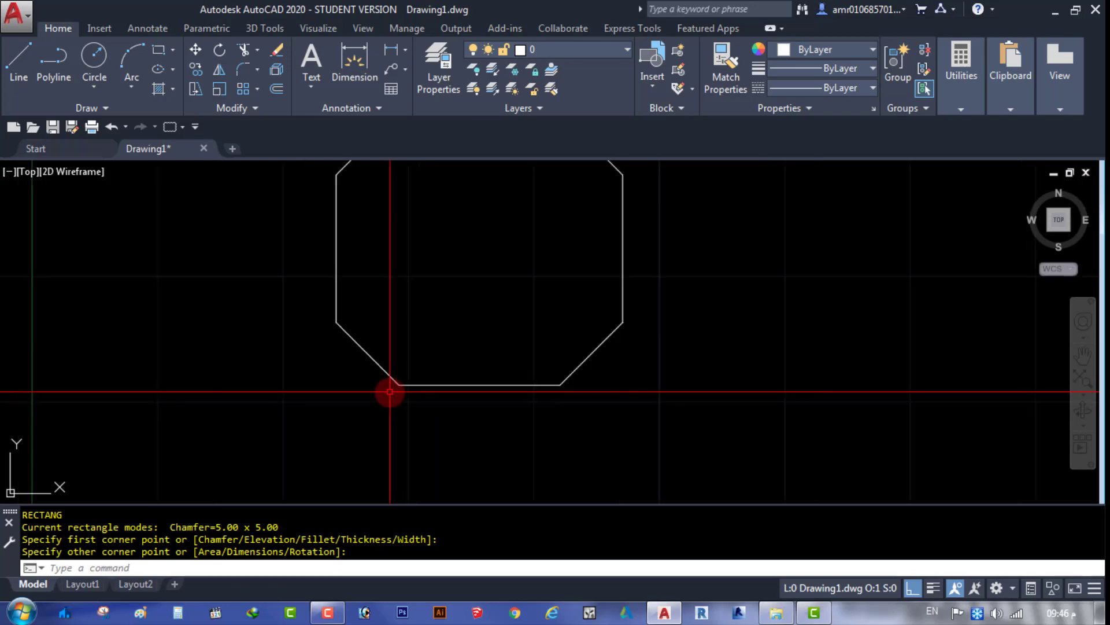
pyautogui.scroll(-3, 382, 390)
pyautogui.scroll(4, 372, 389)
pyautogui.scroll(-2, 387, 369)
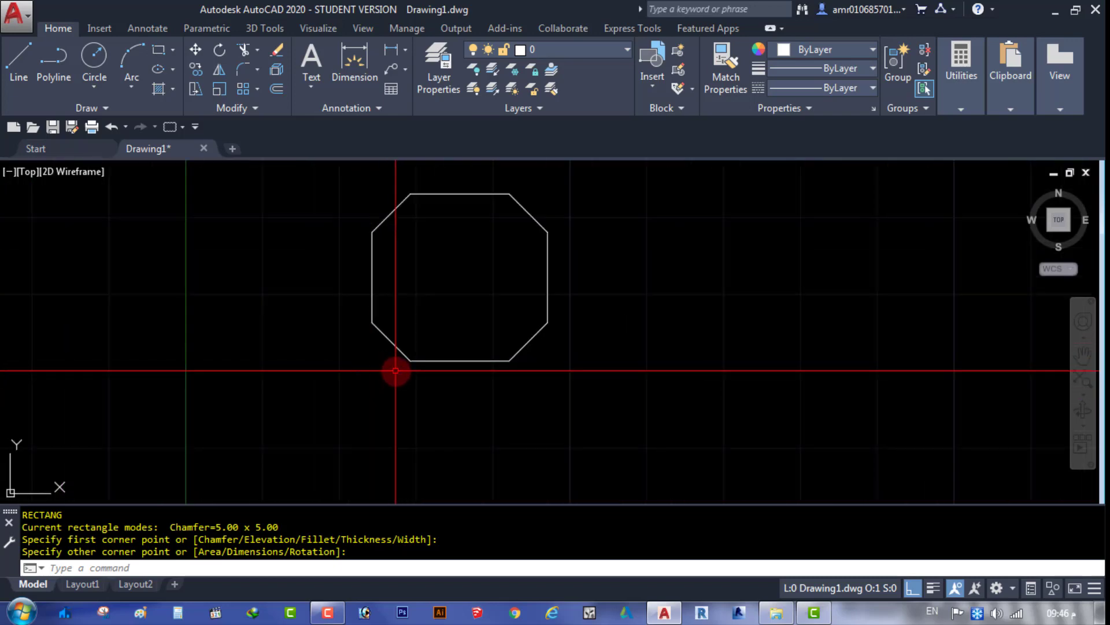
pyautogui.scroll(5, 405, 370)
pyautogui.scroll(-3, 520, 341)
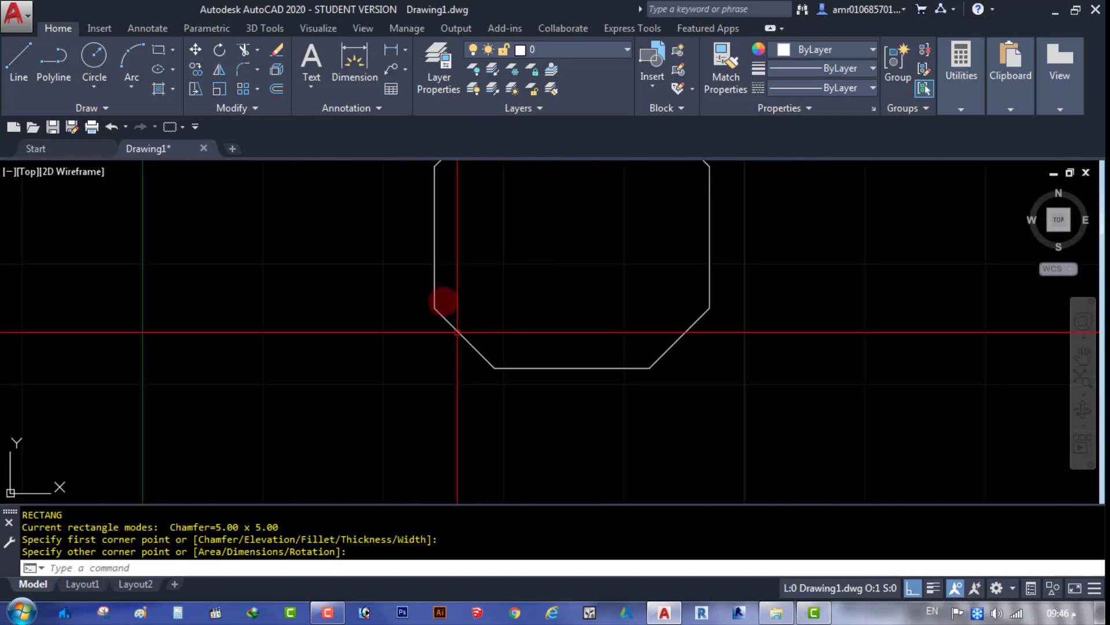
pyautogui.scroll(1, 429, 364)
pyautogui.scroll(1, 428, 372)
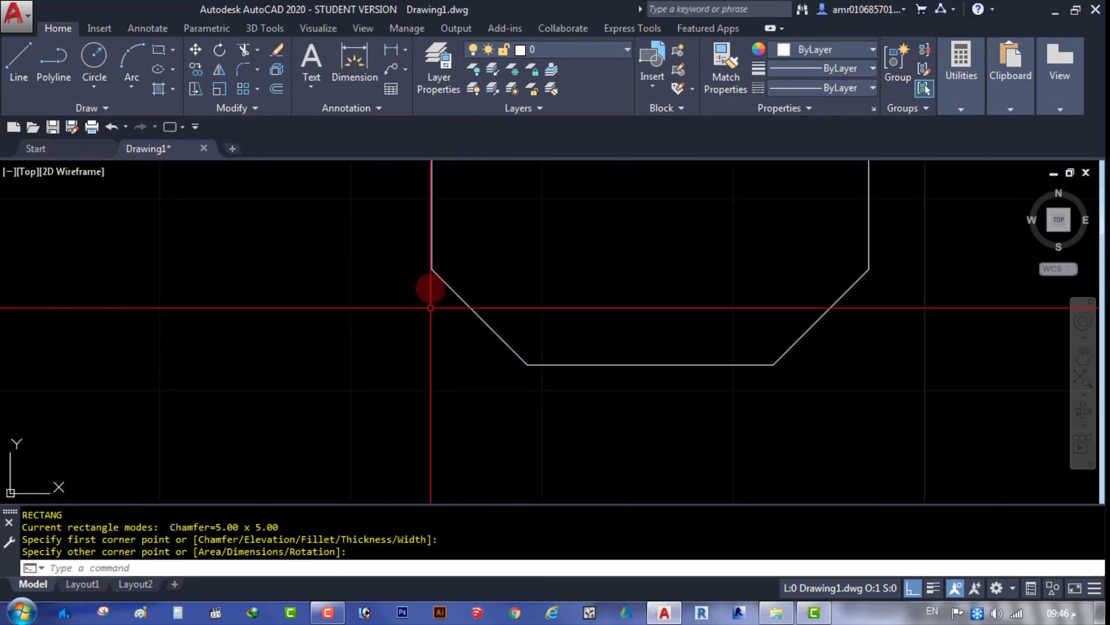
pyautogui.scroll(-6, 419, 373)
pyautogui.scroll(2, 454, 371)
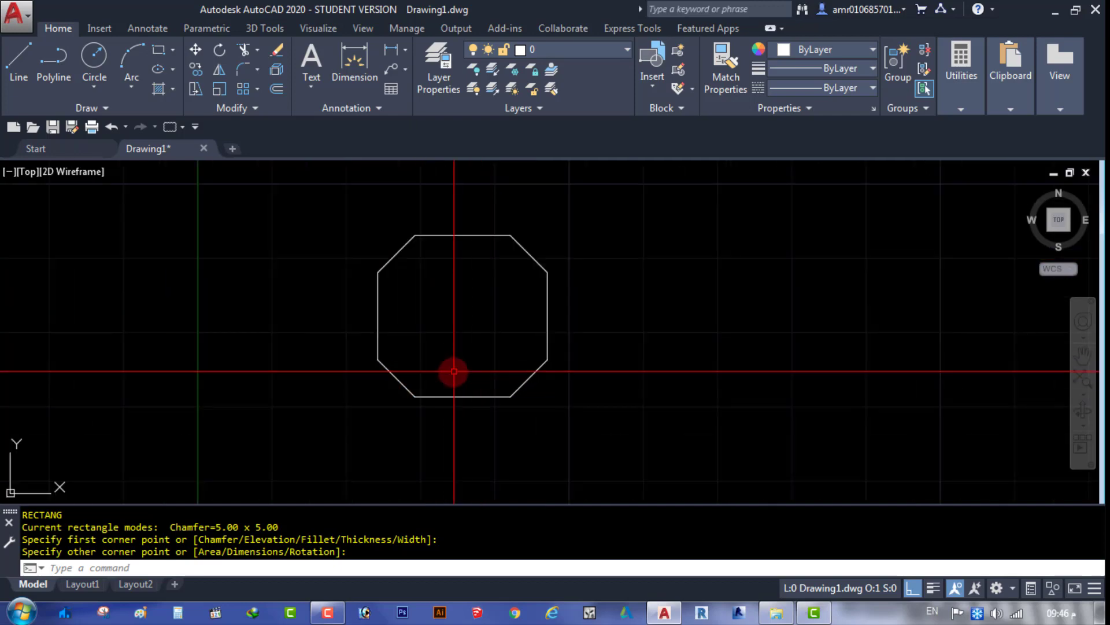
pyautogui.scroll(2, 404, 389)
pyautogui.scroll(1, 429, 340)
pyautogui.scroll(1, 393, 339)
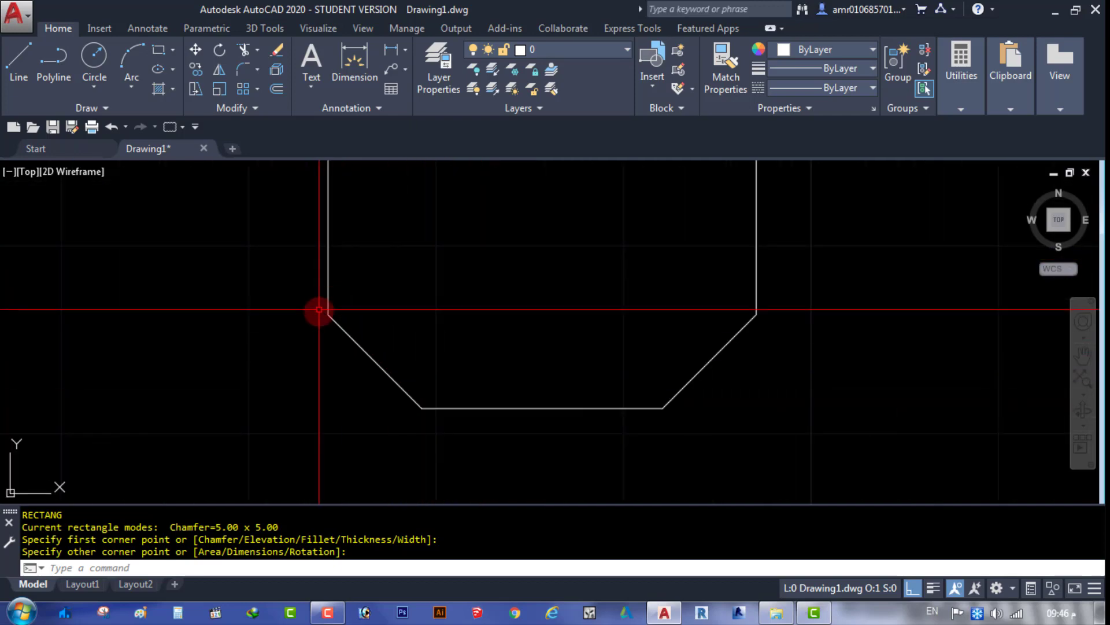
pyautogui.scroll(-8, 356, 405)
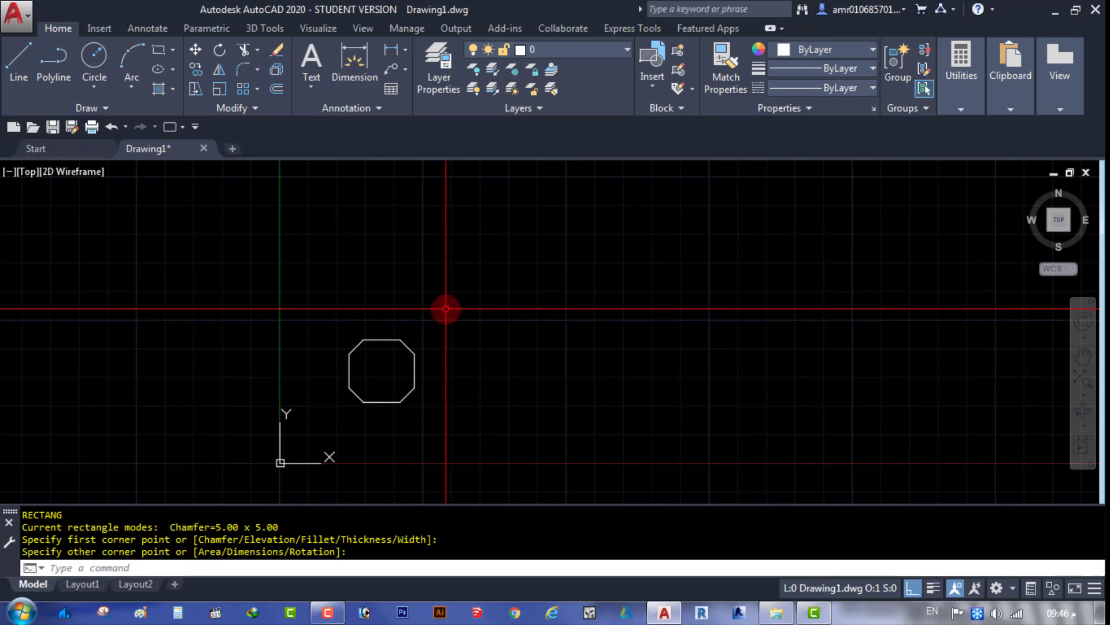
pyautogui.scroll(4, 390, 381)
pyautogui.click(492, 285)
pyautogui.click(403, 343)
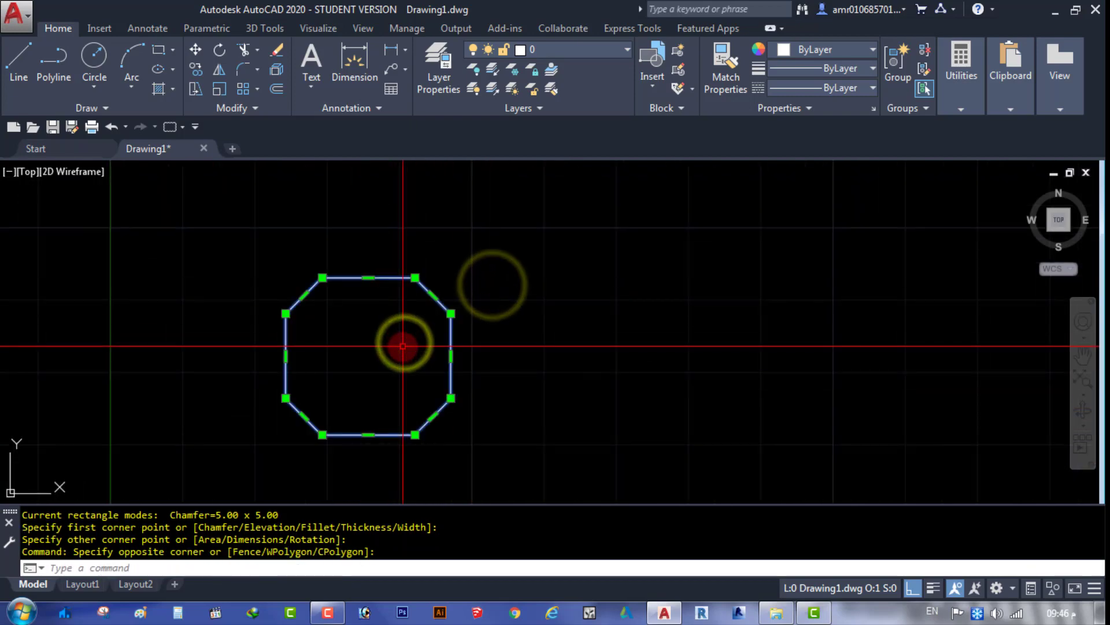
# Delete the octagon and start a new rectangle with chamfers reset to 0, placing its first corner.
pyautogui.press('Delete')
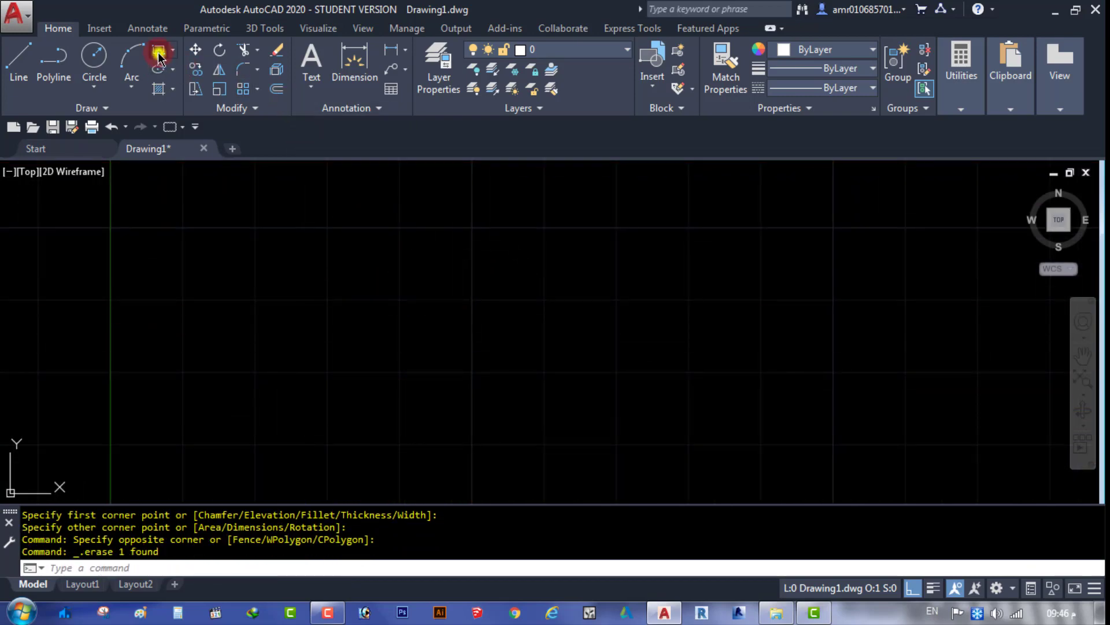
pyautogui.click(158, 56)
pyautogui.write('c')
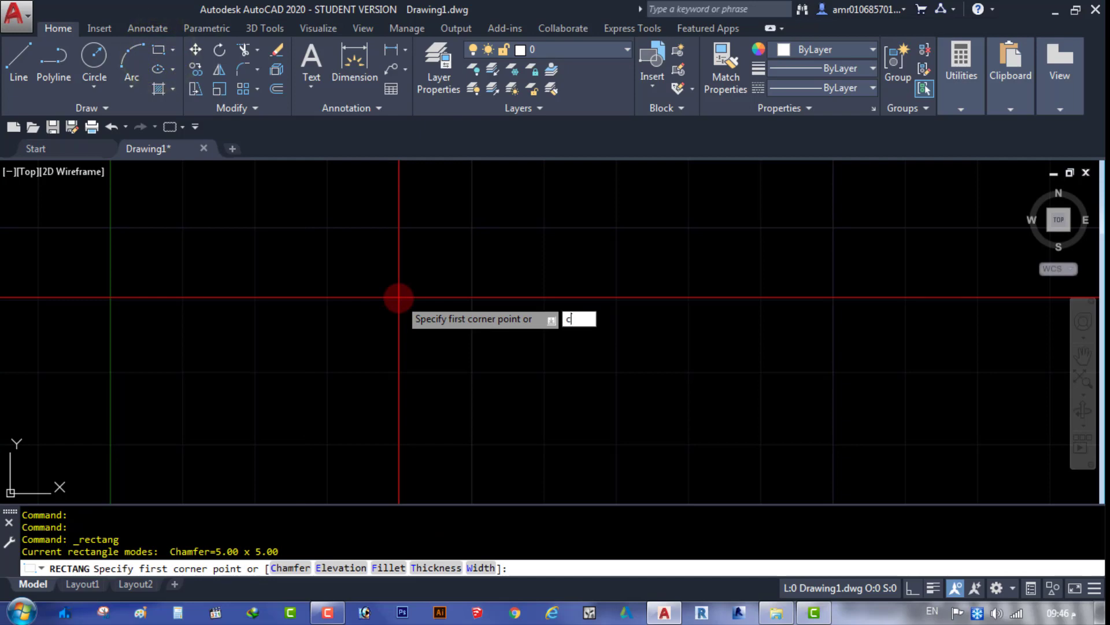
pyautogui.press('Return')
pyautogui.write('0')
pyautogui.press('Return')
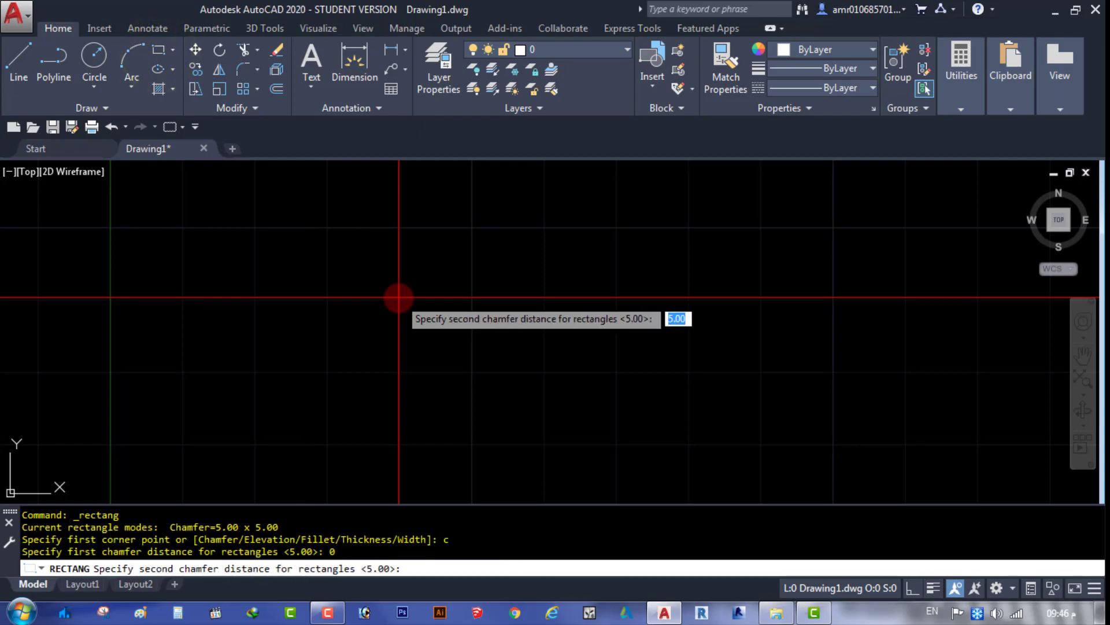
pyautogui.press('Return')
pyautogui.click(373, 389)
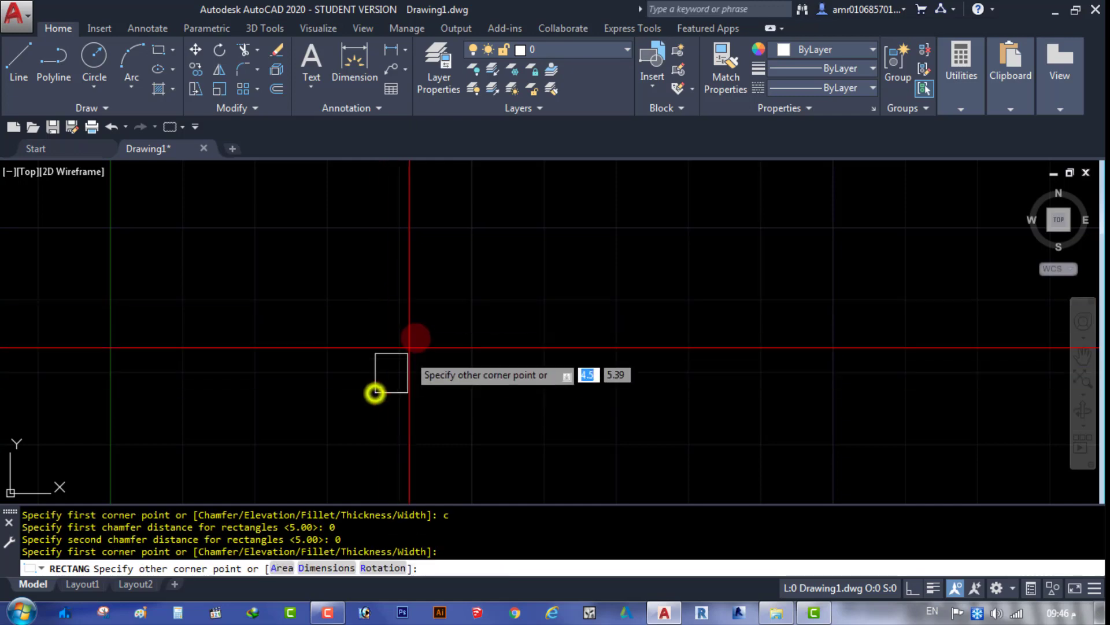
pyautogui.scroll(-2, 442, 309)
pyautogui.scroll(3, 456, 282)
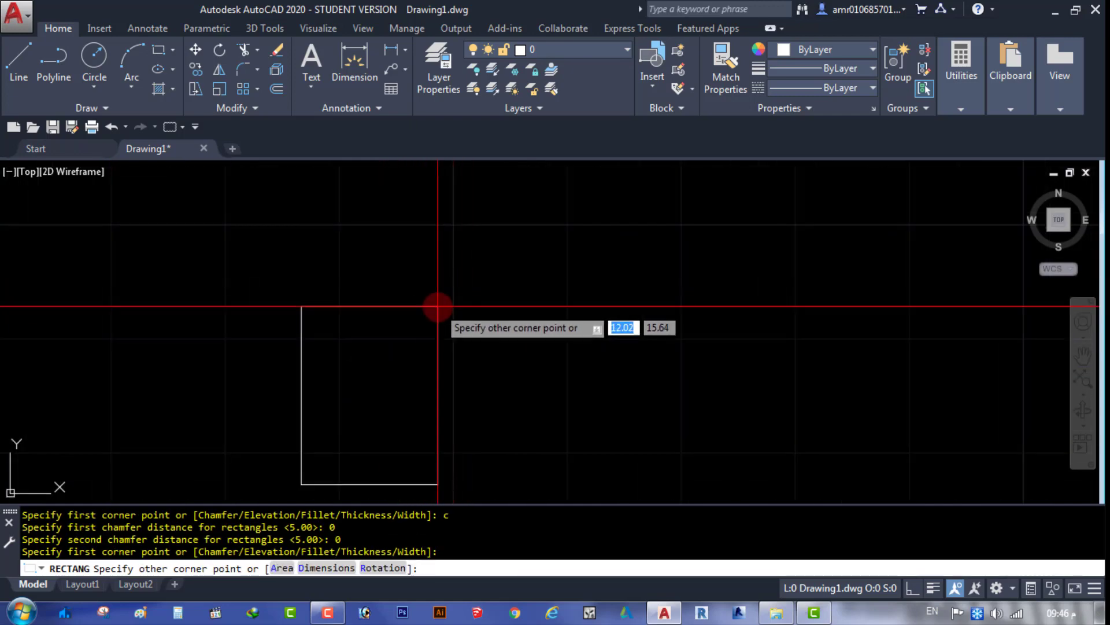
pyautogui.scroll(-4, 379, 376)
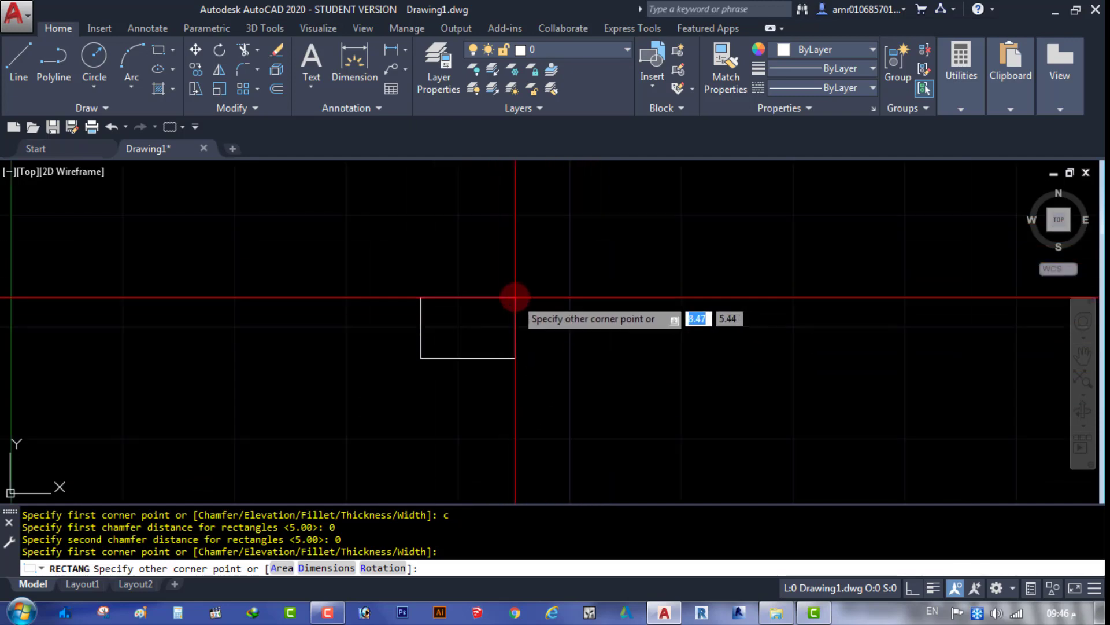
pyautogui.scroll(-2, 509, 336)
pyautogui.write('d')
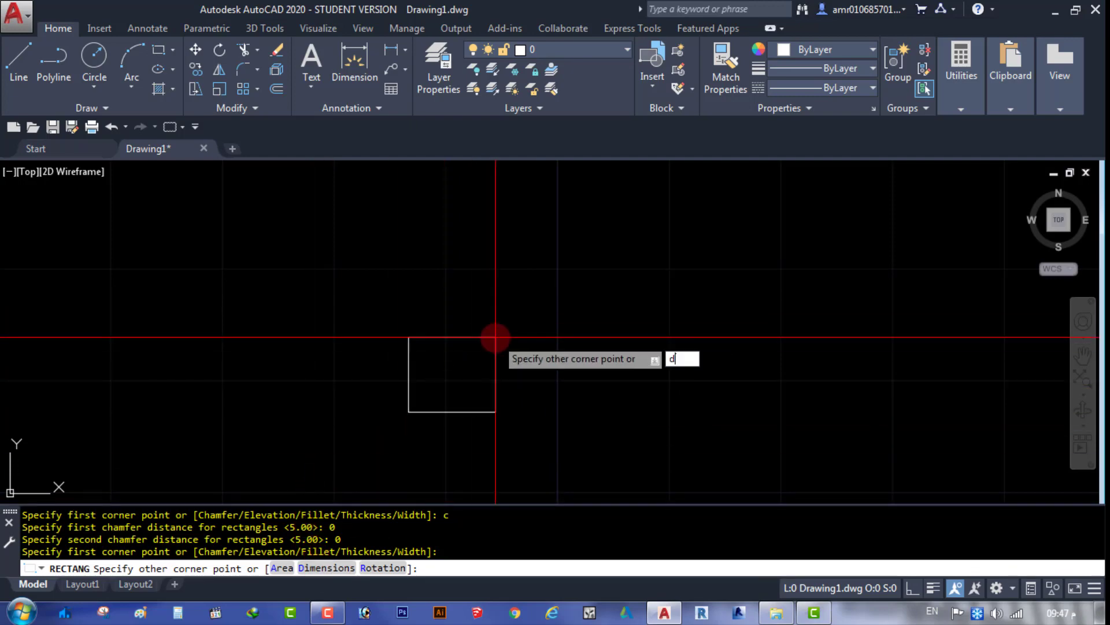
# Give the rectangle dimensions of 10 long by 20 wide and fix it in place.
pyautogui.press('Return')
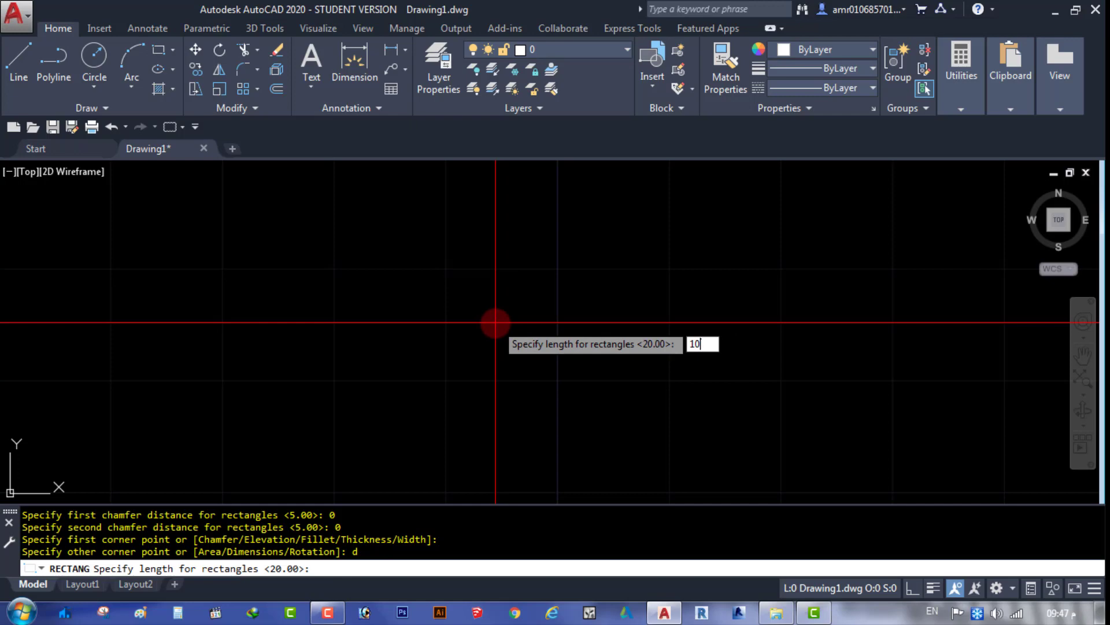
pyautogui.press('Return')
pyautogui.write('20')
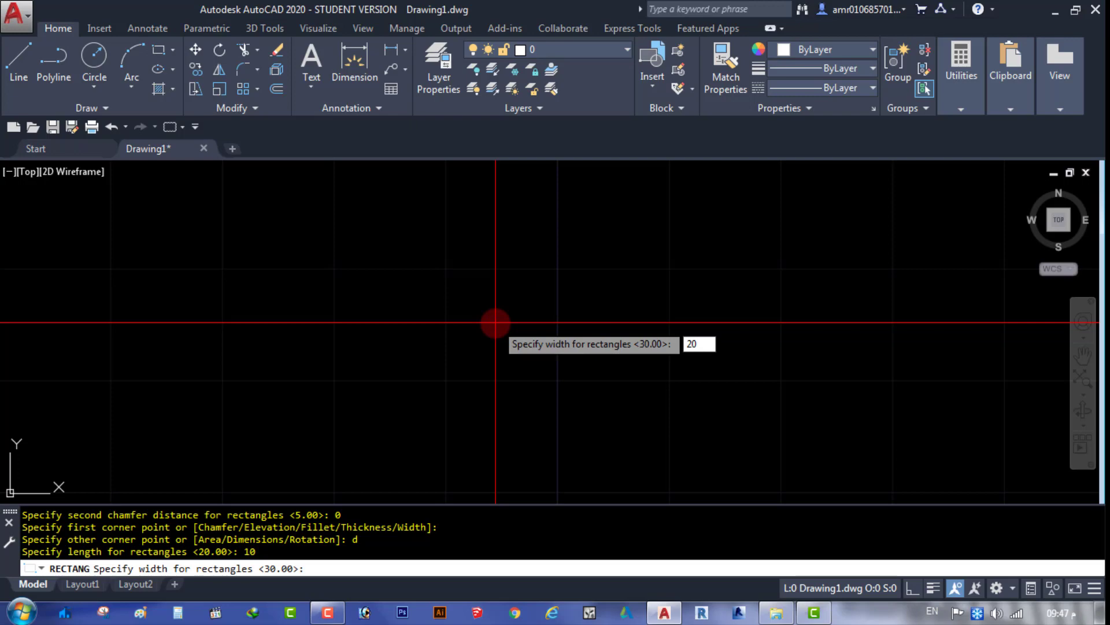
pyautogui.press('Return')
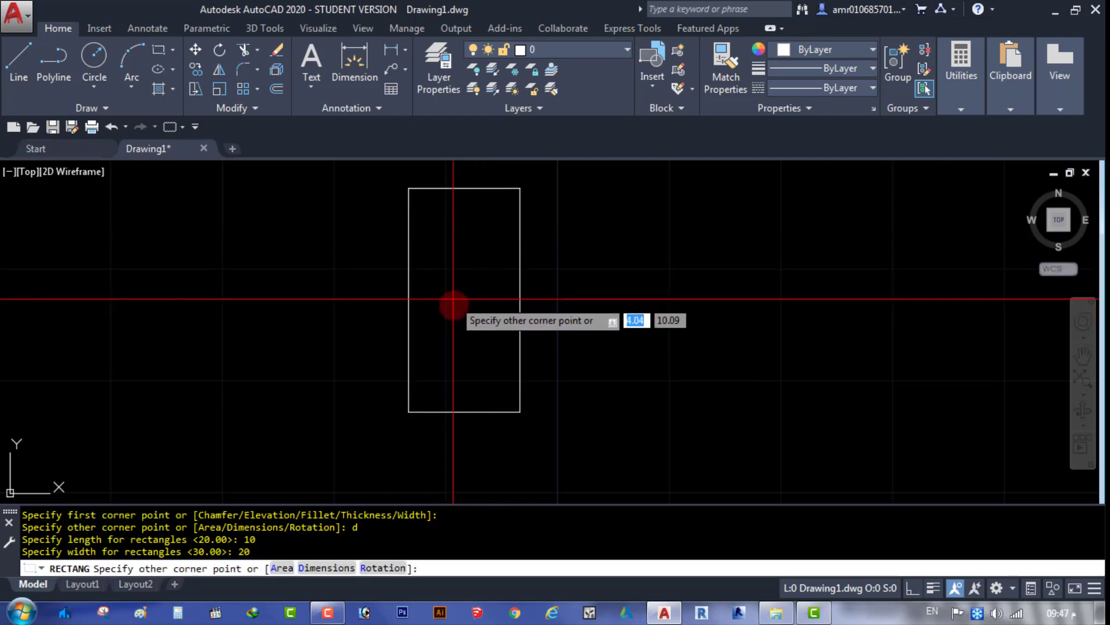
pyautogui.click(464, 302)
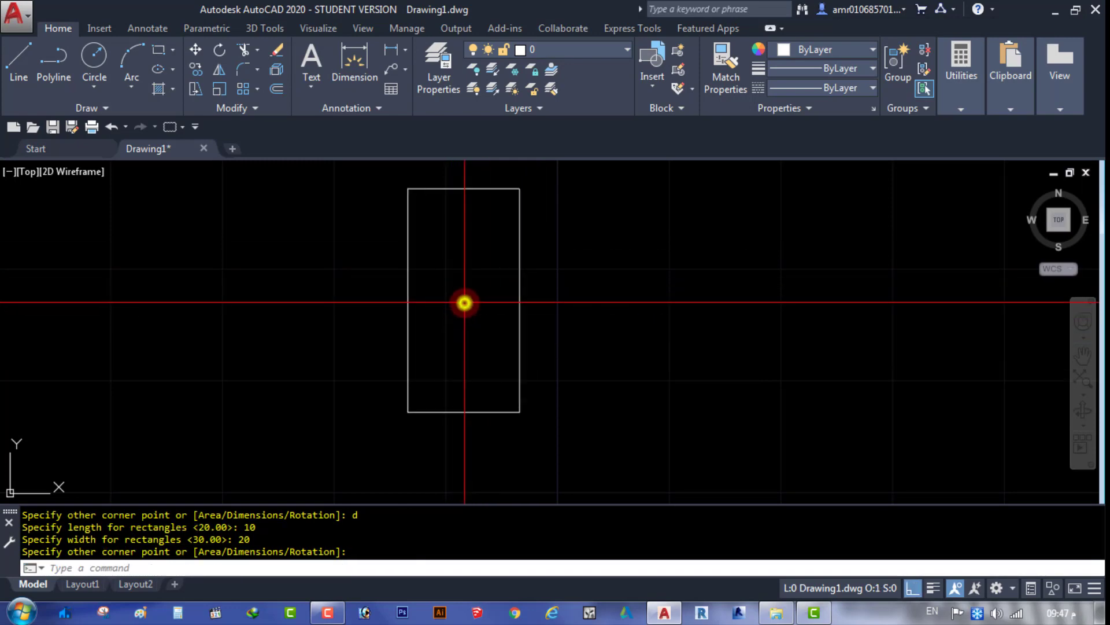
pyautogui.scroll(-4, 489, 367)
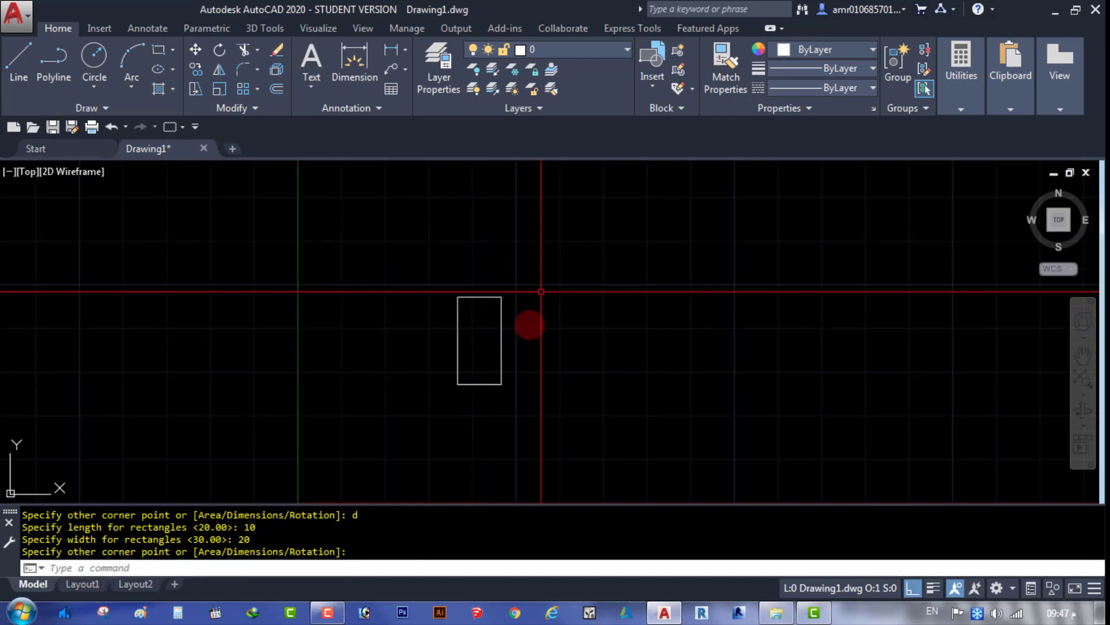
pyautogui.scroll(4, 488, 337)
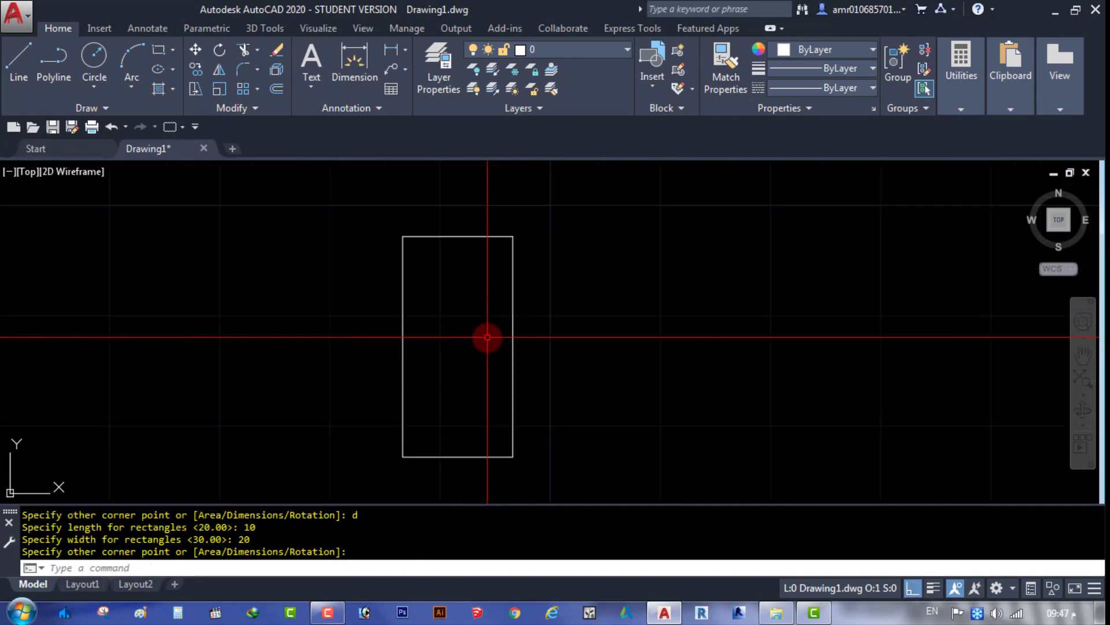
# Add linear dimensions: 10 across the rectangle's top edge and 20 along its right side.
pyautogui.click(391, 49)
pyautogui.press('Return')
pyautogui.click(455, 237)
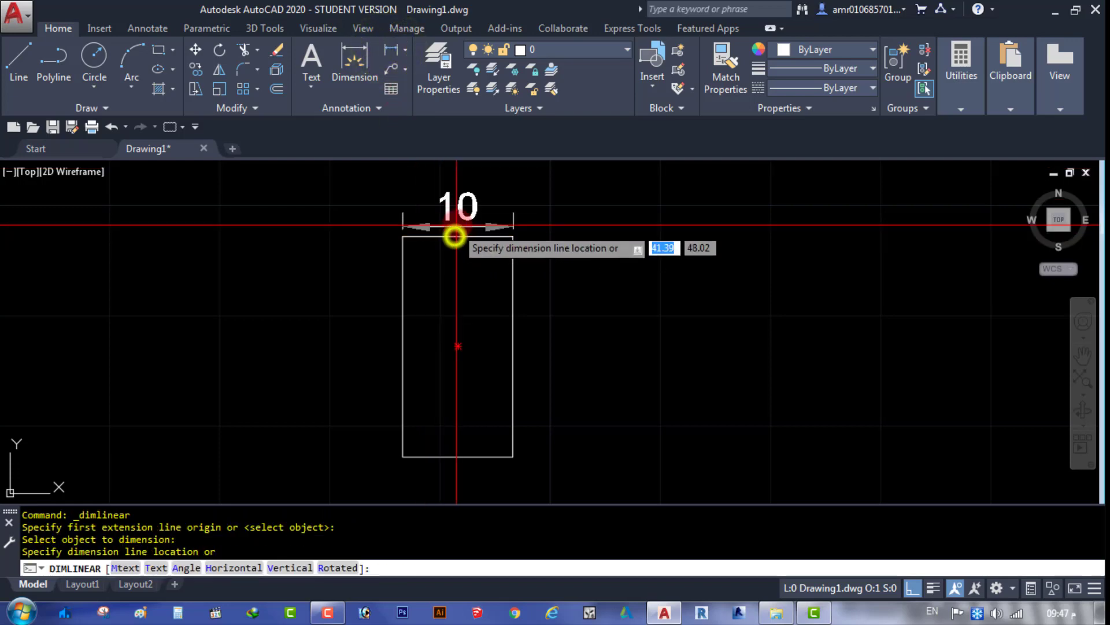
pyautogui.press('Return')
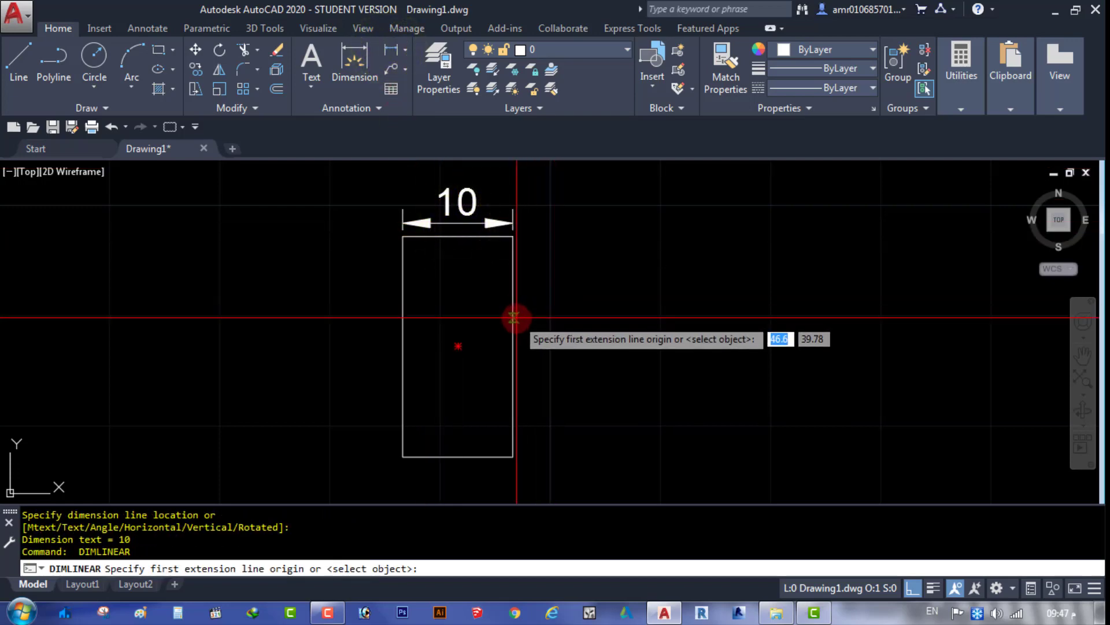
pyautogui.press('Return')
pyautogui.click(512, 328)
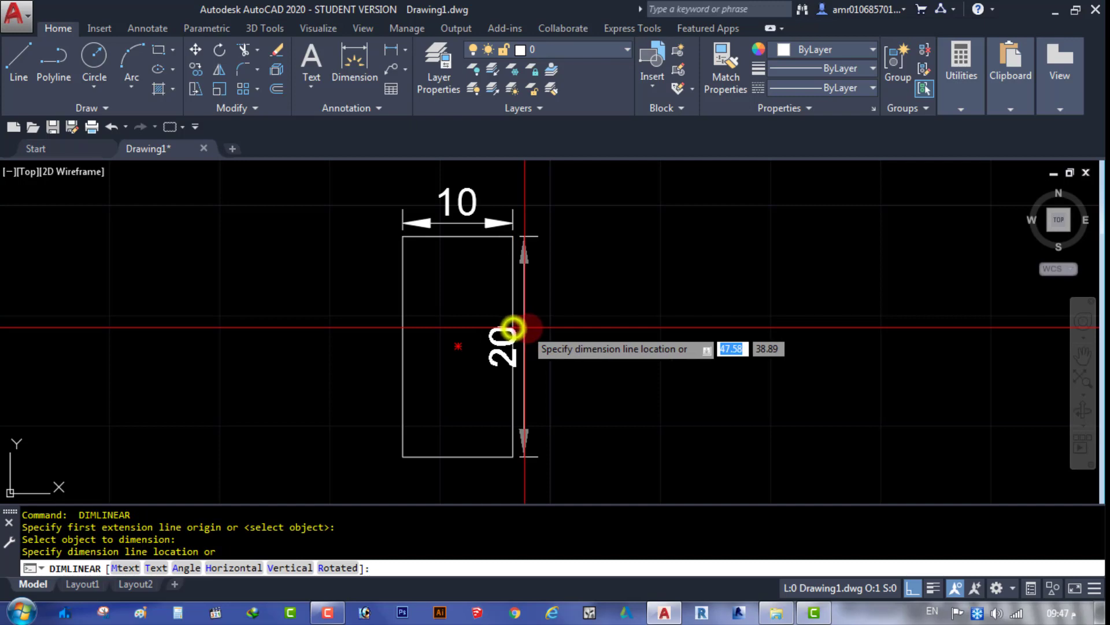
pyautogui.click(553, 328)
pyautogui.press('Escape')
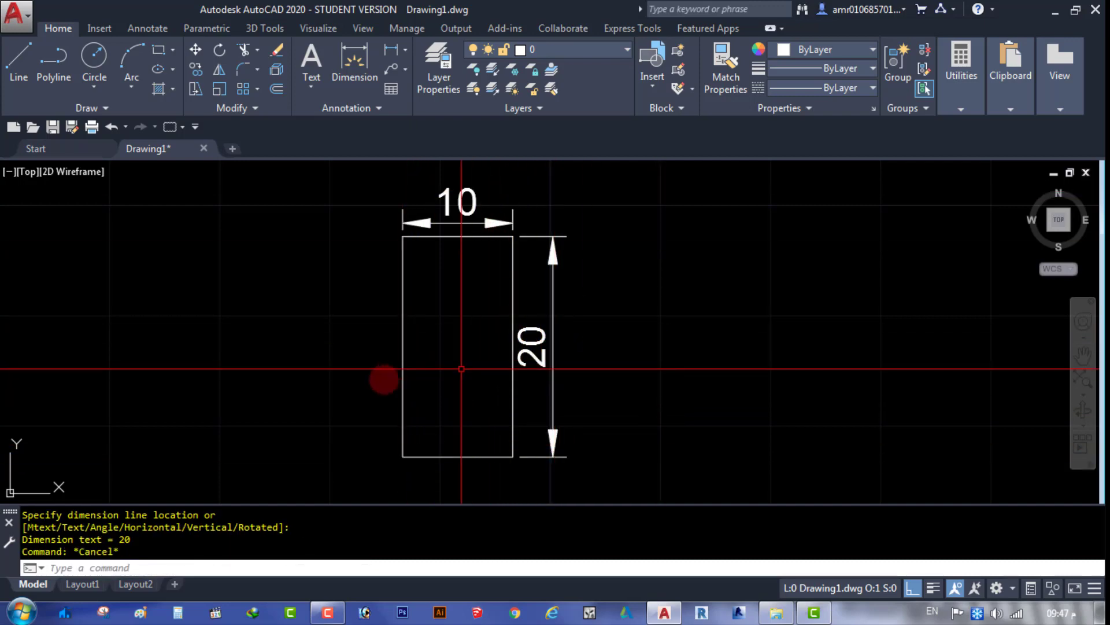
pyautogui.scroll(-3, 606, 305)
pyautogui.scroll(3, 619, 376)
pyautogui.scroll(-1, 577, 401)
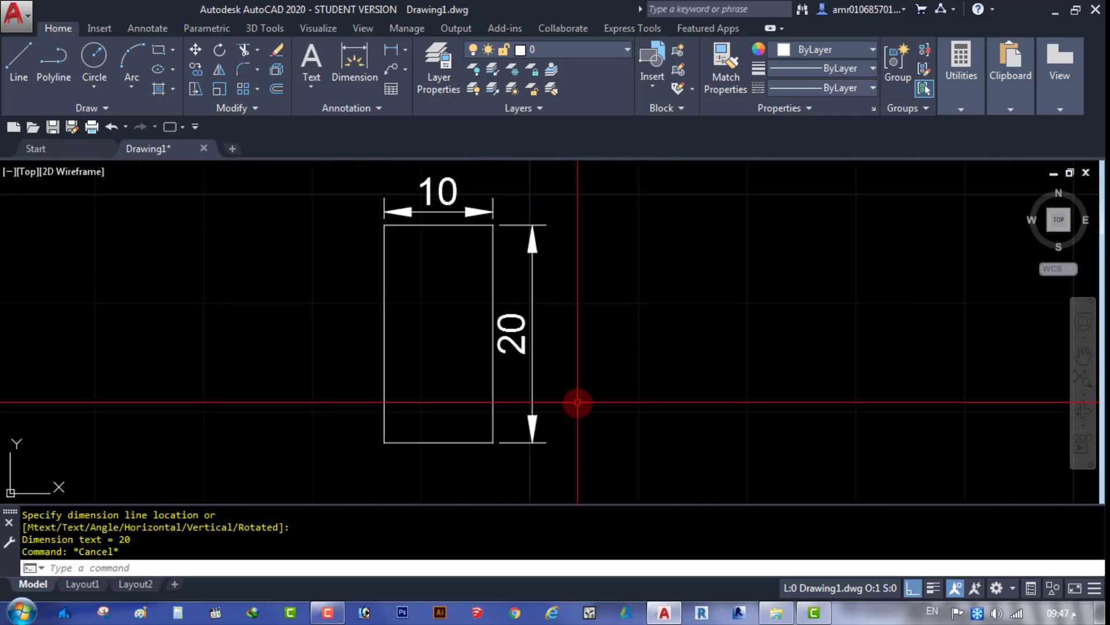
pyautogui.scroll(-2, 595, 408)
pyautogui.scroll(1, 543, 399)
pyautogui.scroll(1, 482, 386)
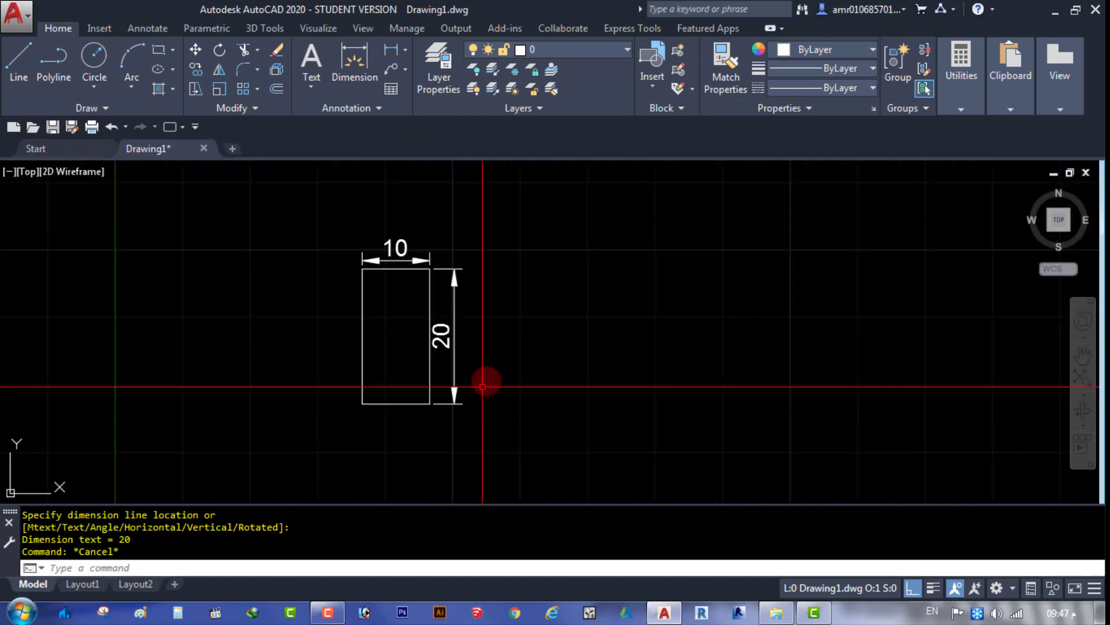
# Draw a 10 by 10 square by dimensions to the right of the rectangle.
pyautogui.click(154, 55)
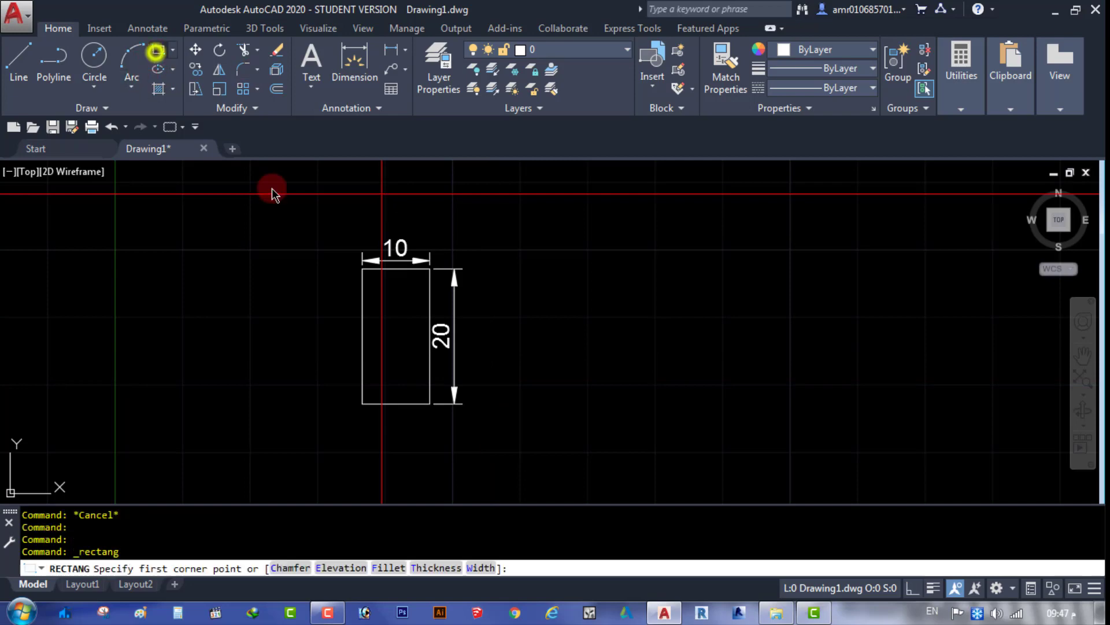
pyautogui.click(538, 416)
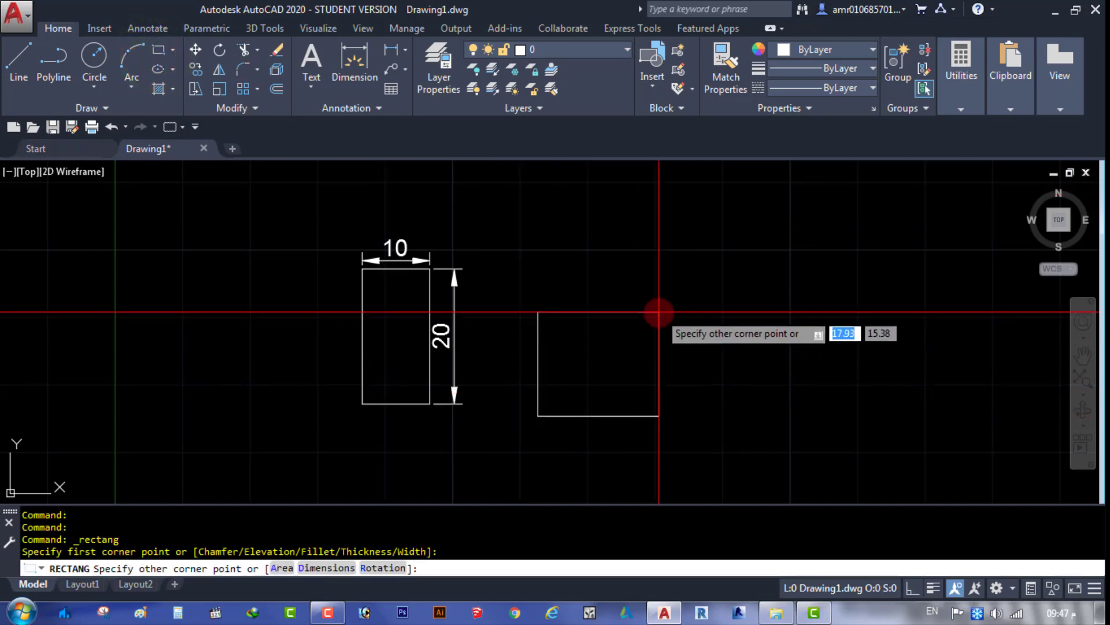
pyautogui.click(327, 568)
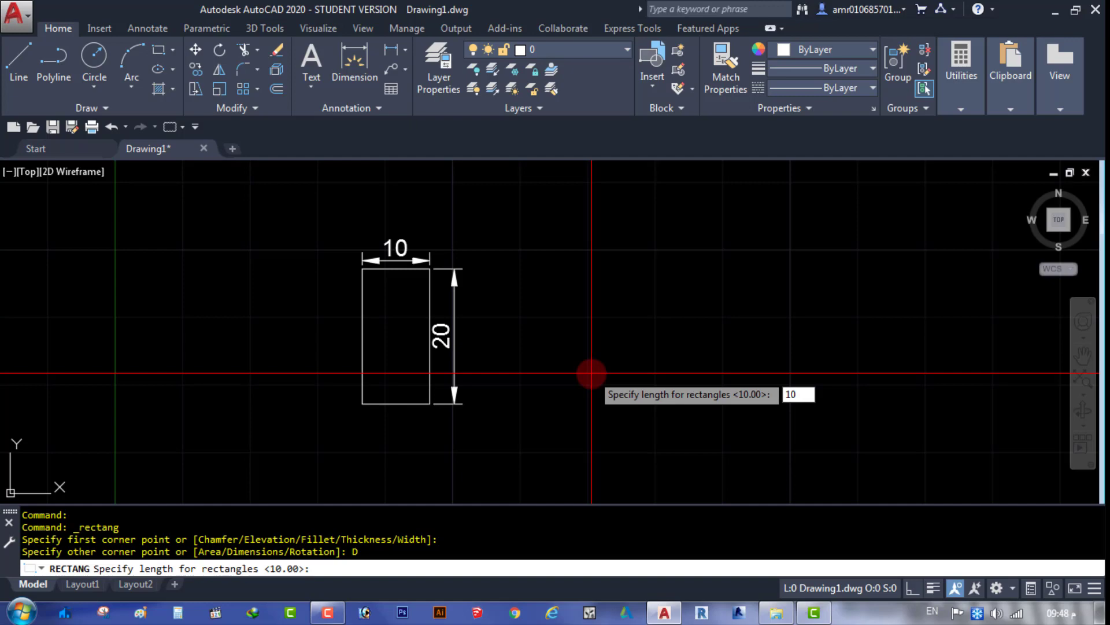
pyautogui.press('Return')
pyautogui.write('10')
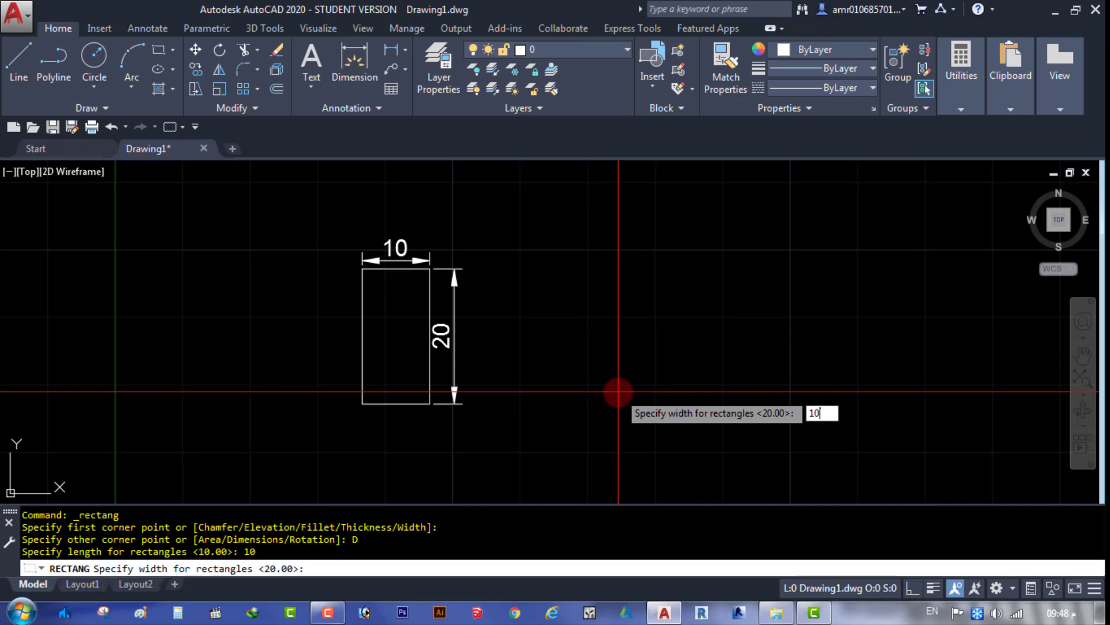
pyautogui.press('Return')
pyautogui.scroll(2, 567, 404)
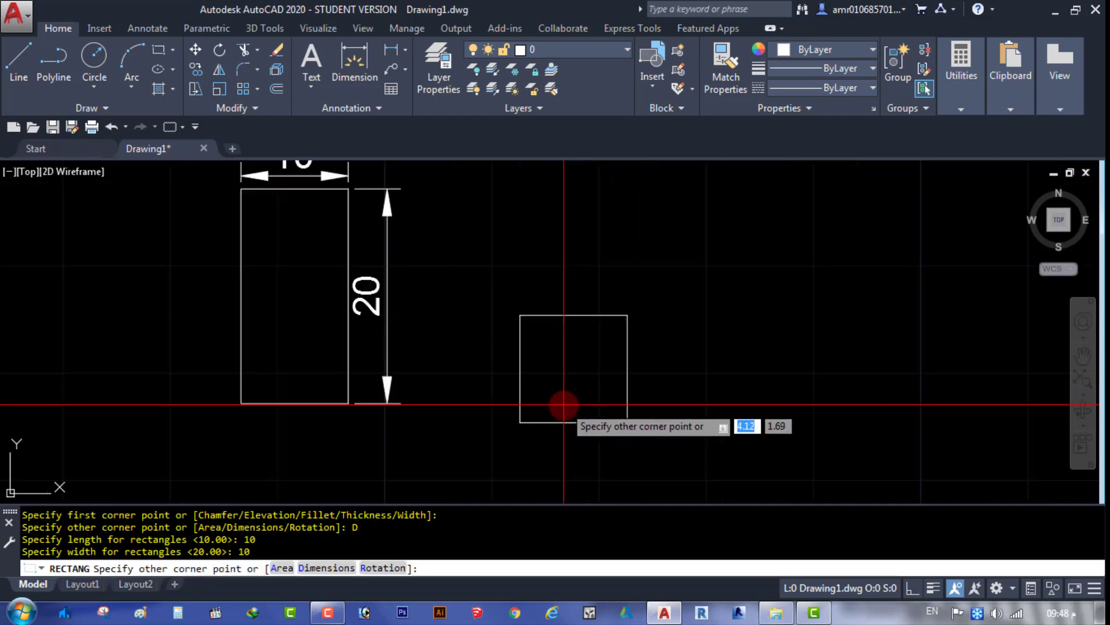
pyautogui.scroll(2, 567, 402)
pyautogui.click(570, 346)
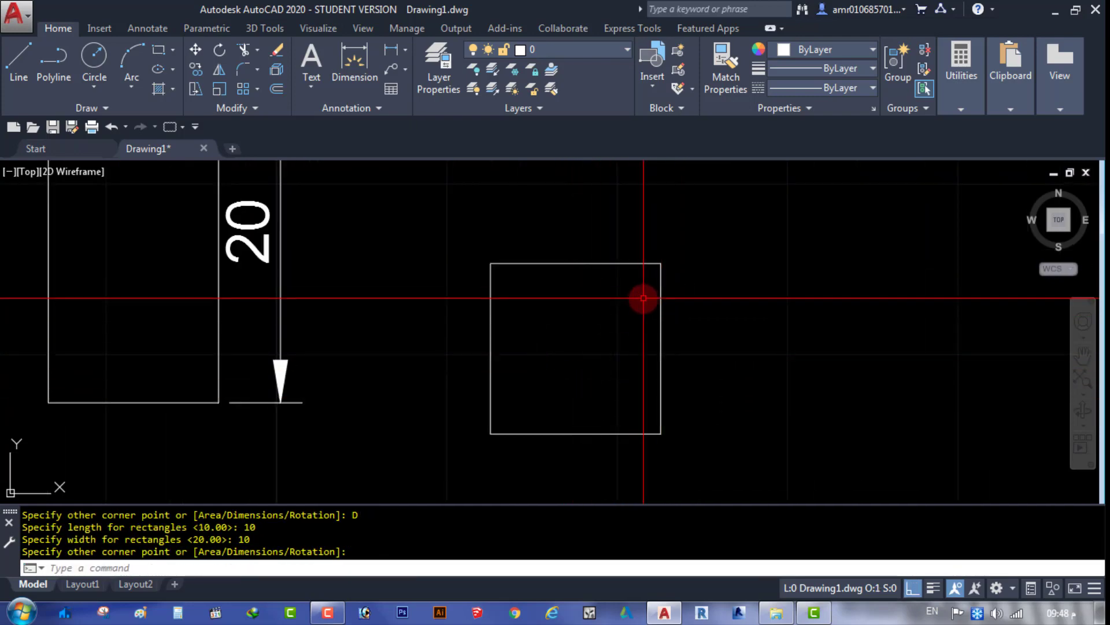
# Window-select the new square, then clear the selection.
pyautogui.scroll(-4, 602, 379)
pyautogui.click(636, 317)
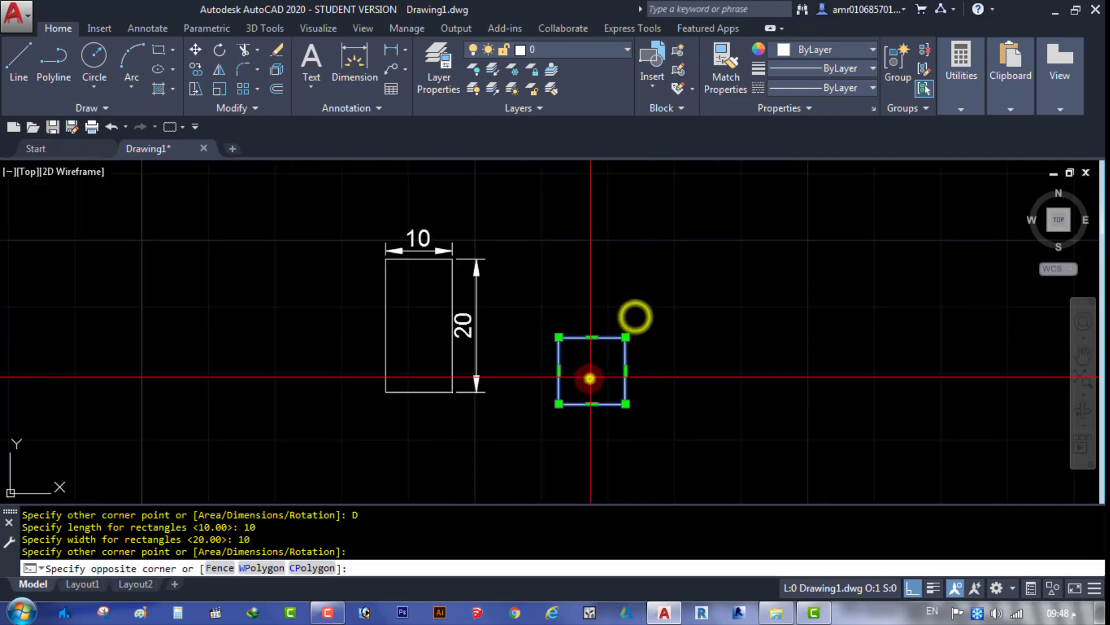
pyautogui.click(589, 380)
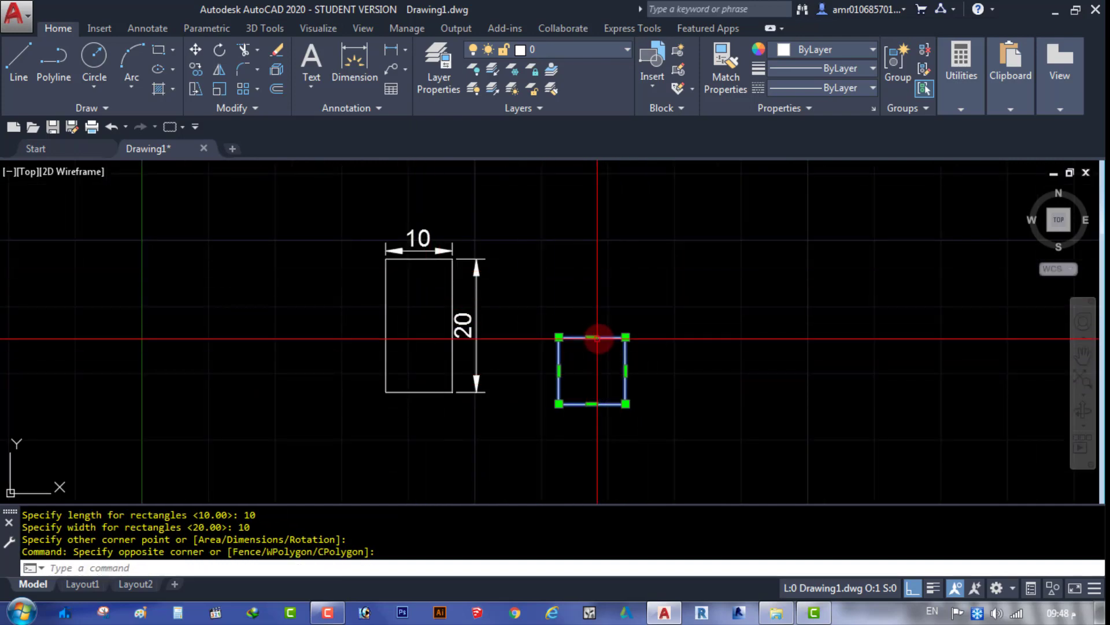
pyautogui.press('Escape')
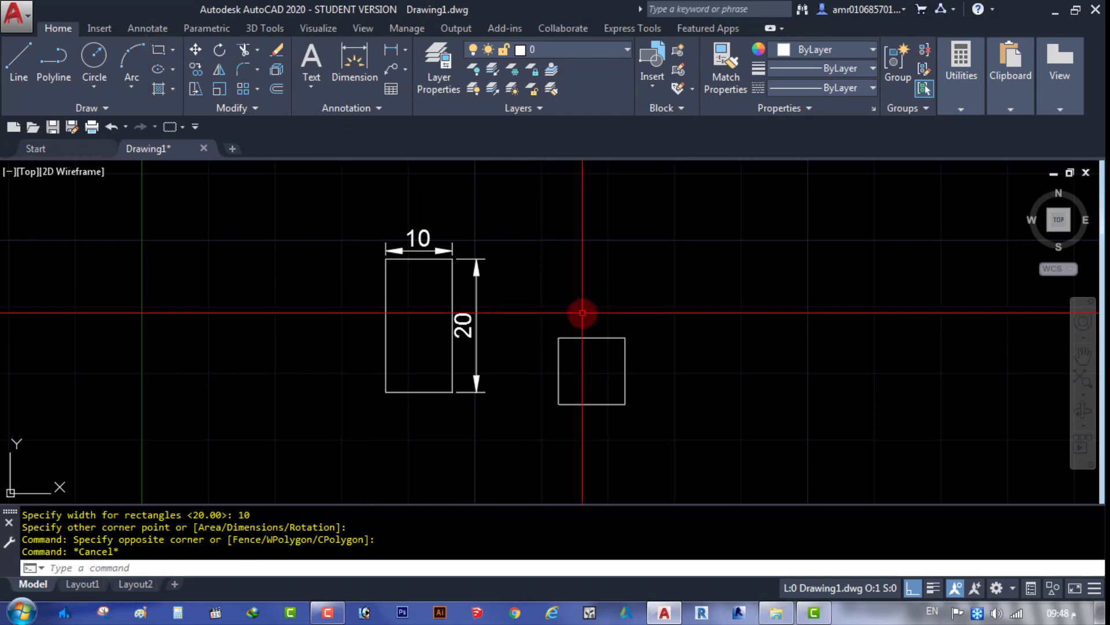
# Window-select both rectangles and their dimensions and delete them all.
pyautogui.press('Escape')
pyautogui.press('Escape')
pyautogui.click(593, 219)
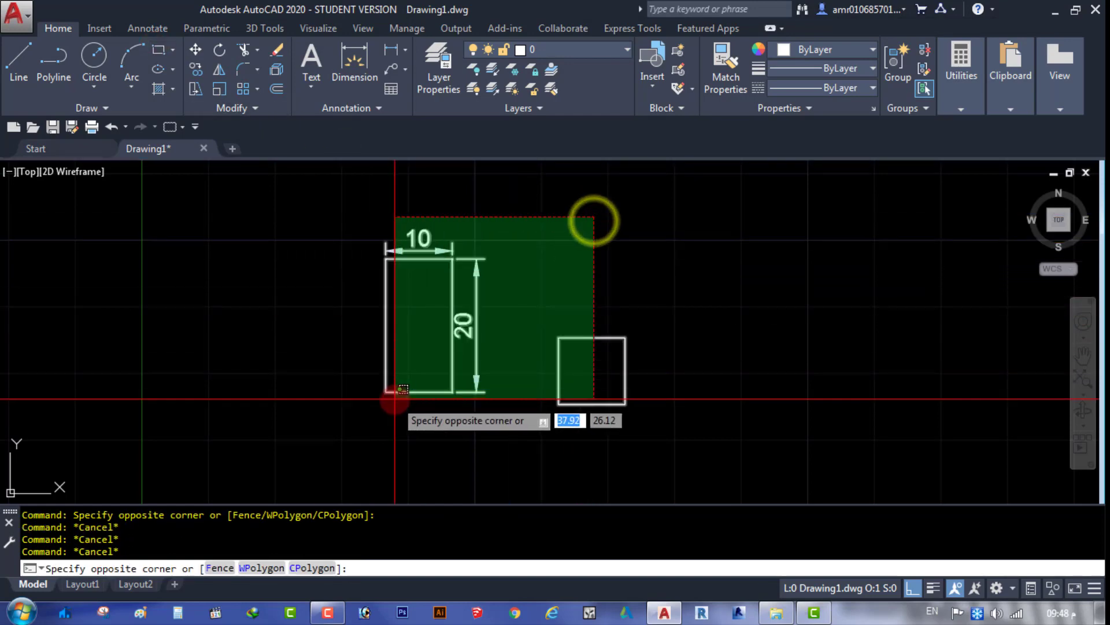
pyautogui.click(393, 400)
pyautogui.press('Delete')
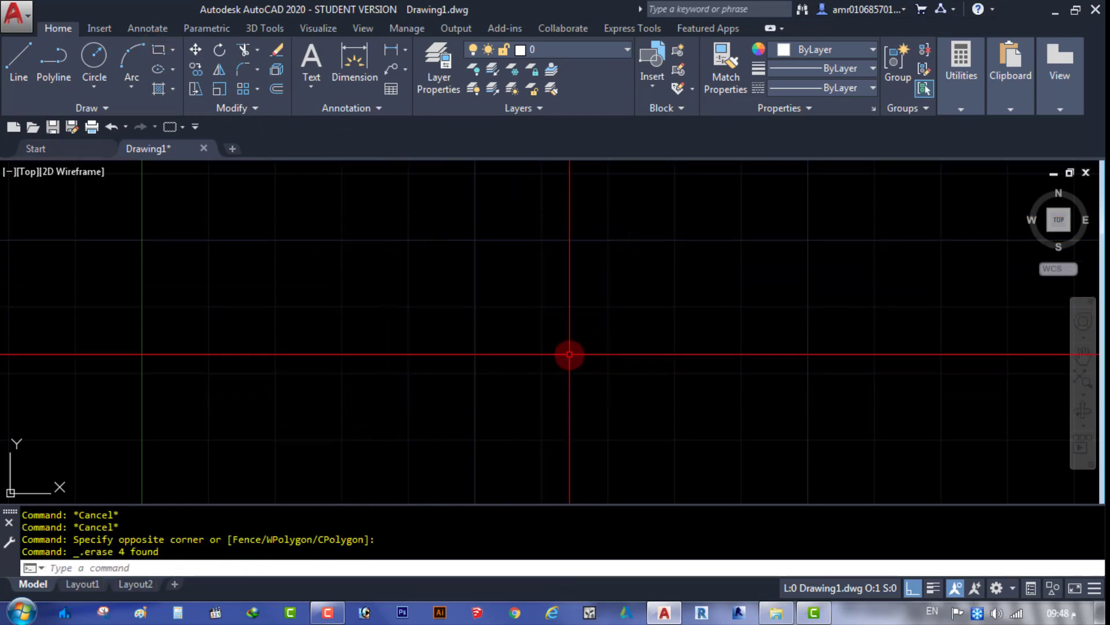
pyautogui.click(160, 56)
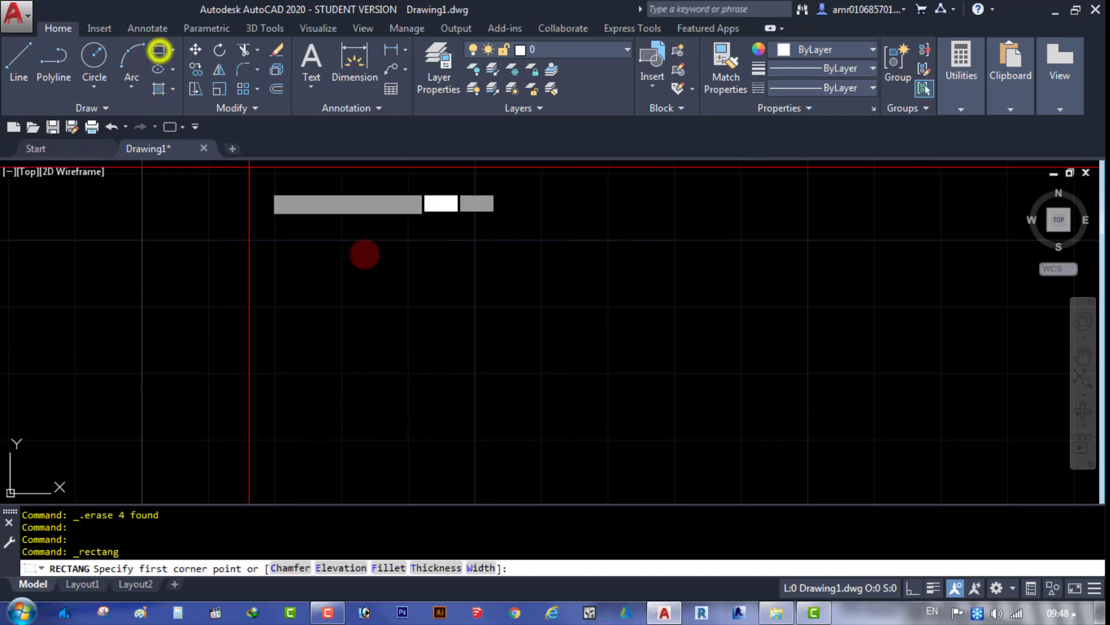
pyautogui.scroll(-5, 469, 315)
pyautogui.scroll(4, 466, 347)
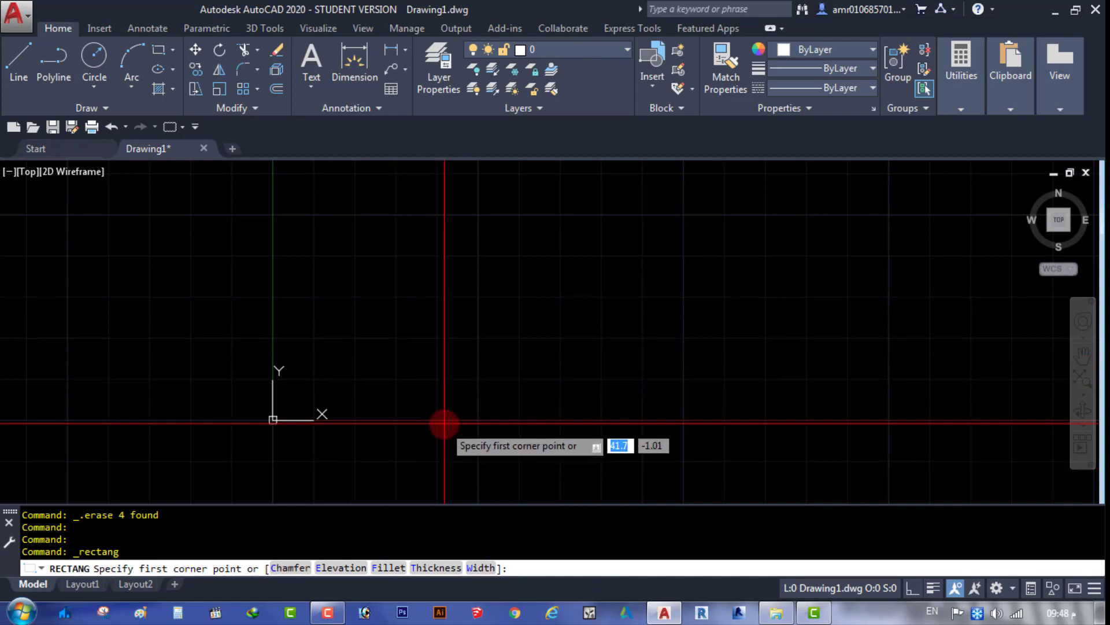
# Set the rectangle's chamfer distances to 10 and 20 and place its first corner.
pyautogui.press('Return')
pyautogui.write('10')
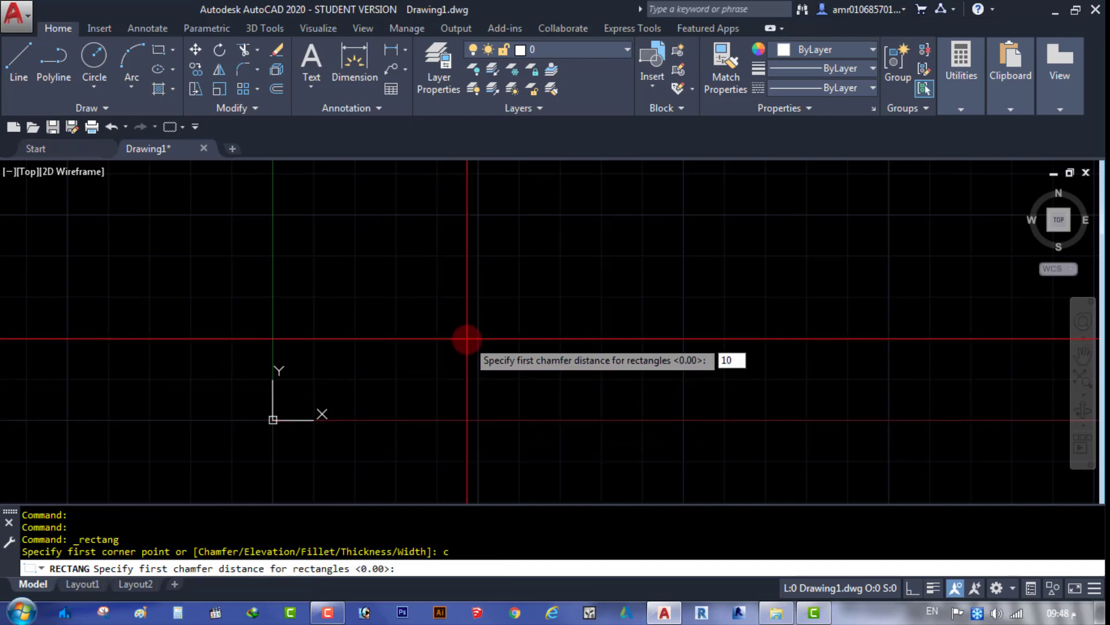
pyautogui.press('Return')
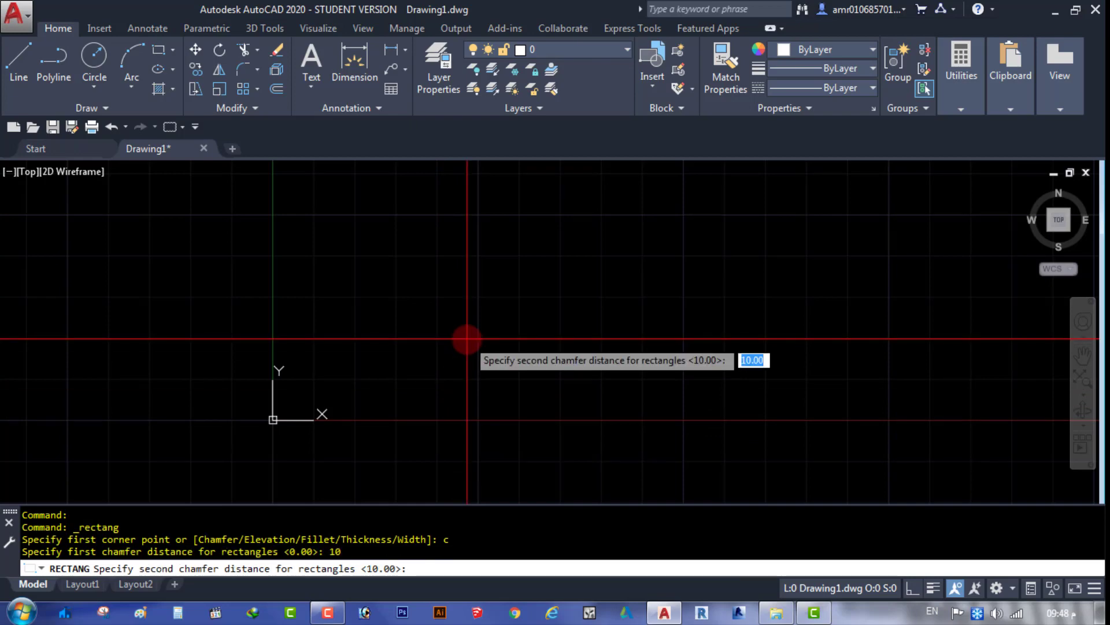
pyautogui.write('20')
pyautogui.press('Return')
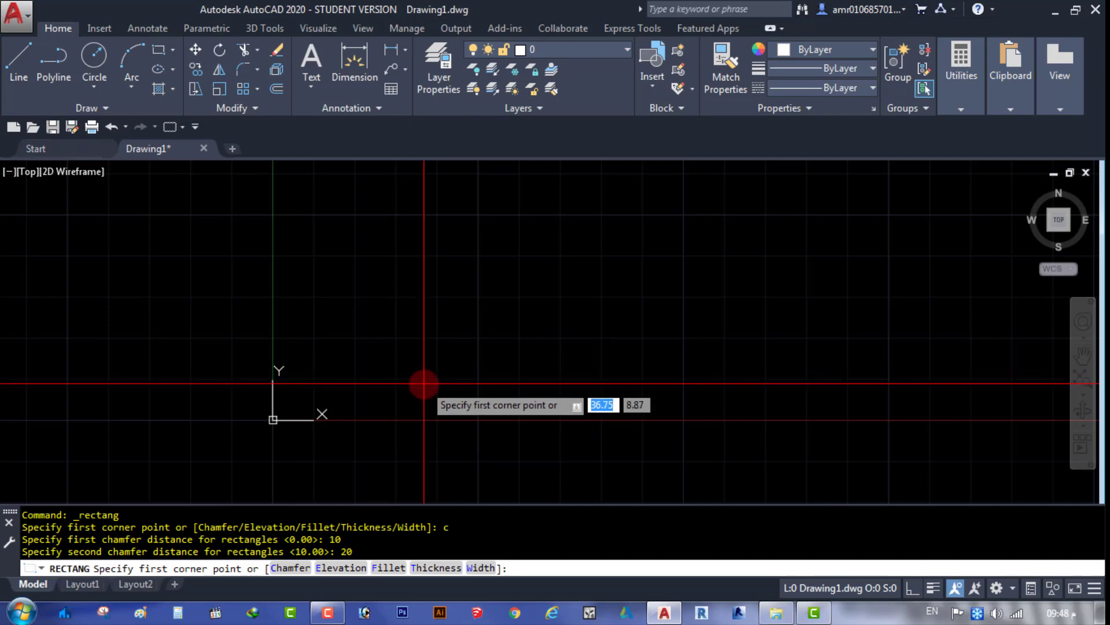
pyautogui.click(428, 386)
pyautogui.write('d')
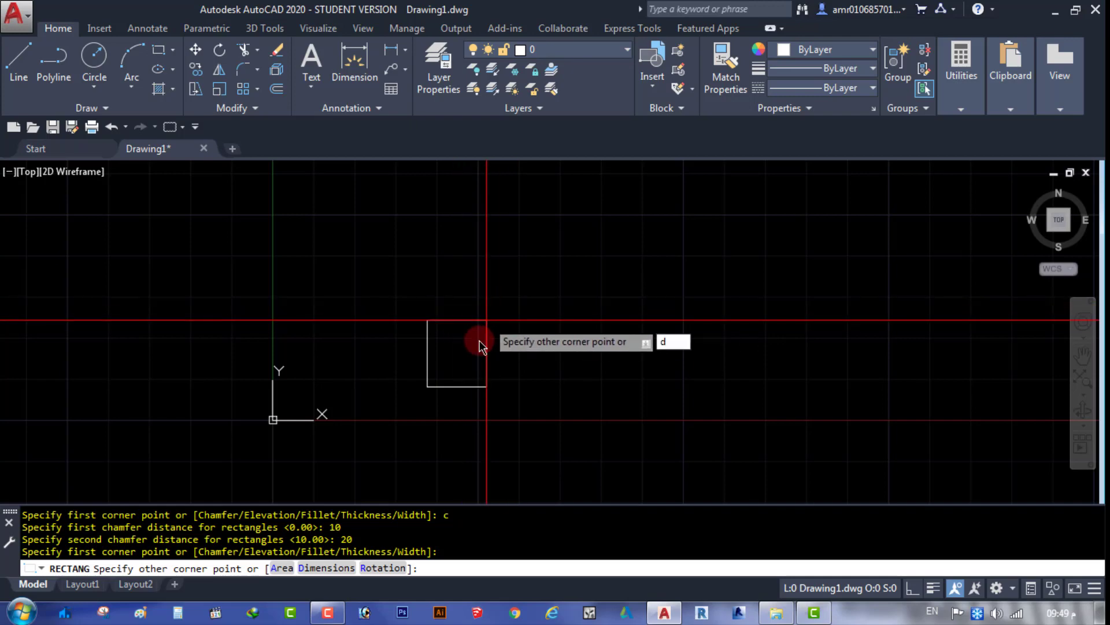
# Size the rectangle 50 long by 30 wide, set it at a tilt, and recentre the view.
pyautogui.press('Return')
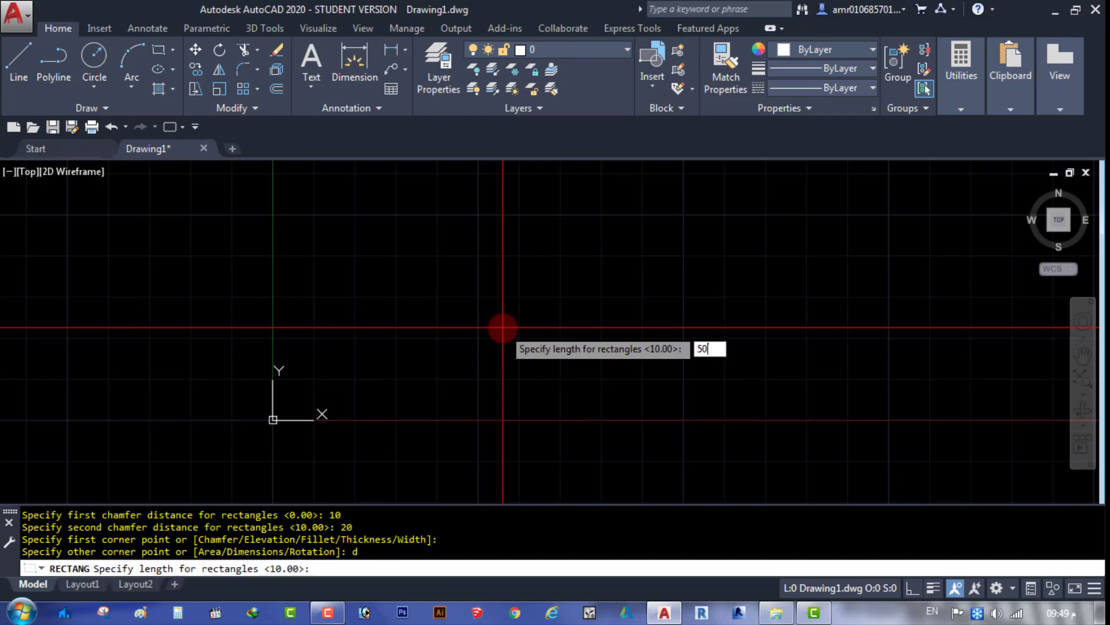
pyautogui.press('Return')
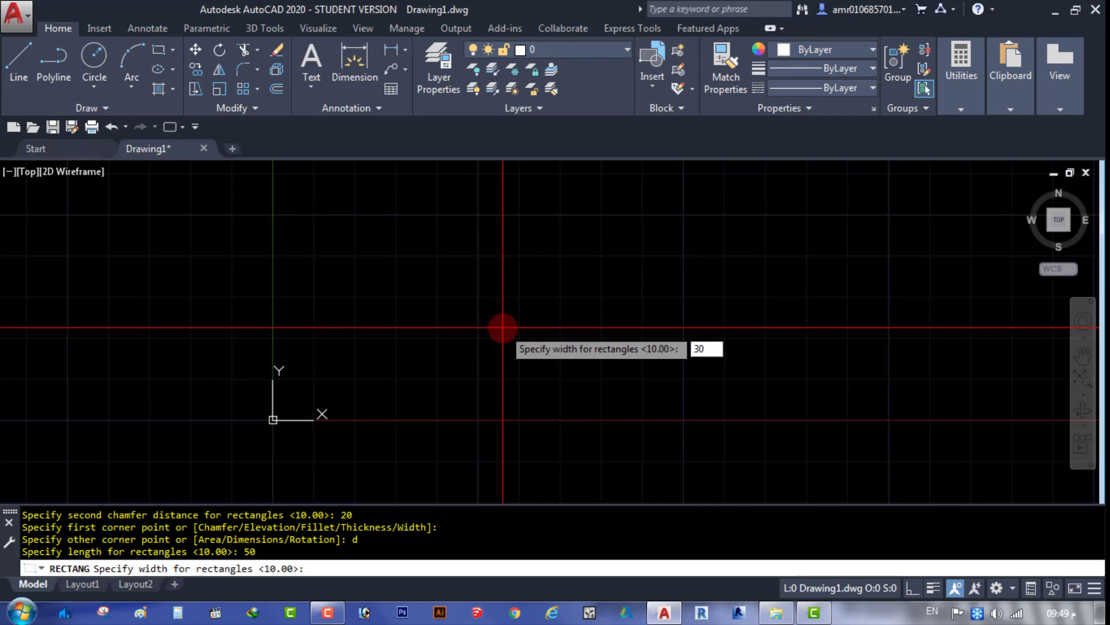
pyautogui.press('Return')
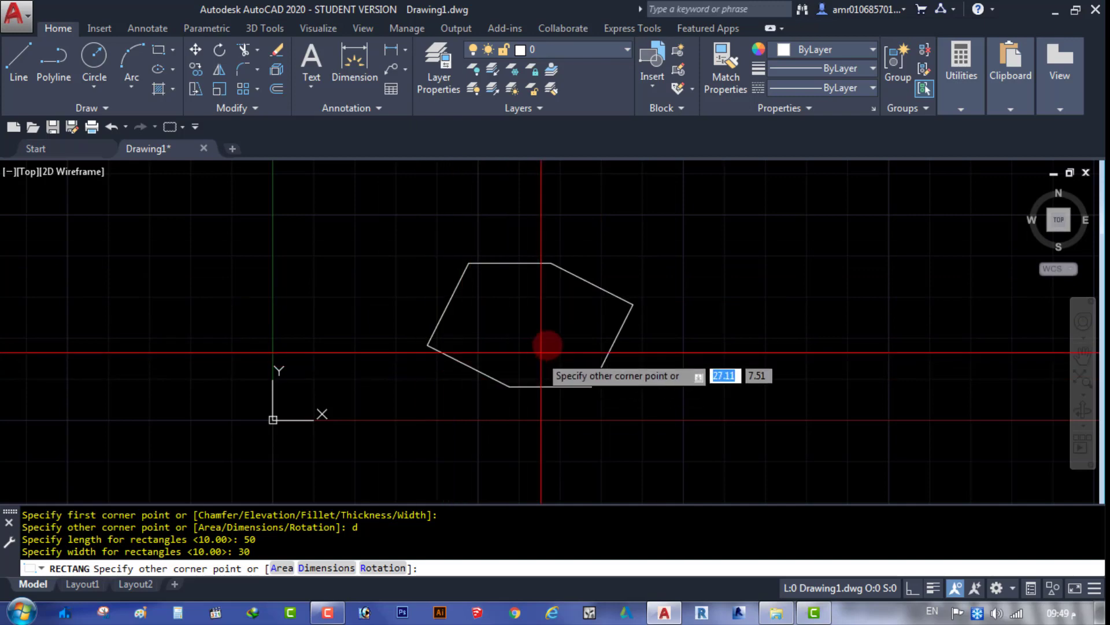
pyautogui.moveTo(513, 362); pyautogui.dragTo(570, 335, button='middle')
pyautogui.click(579, 315)
pyautogui.scroll(2, 570, 331)
pyautogui.scroll(2, 470, 384)
pyautogui.scroll(-2, 437, 368)
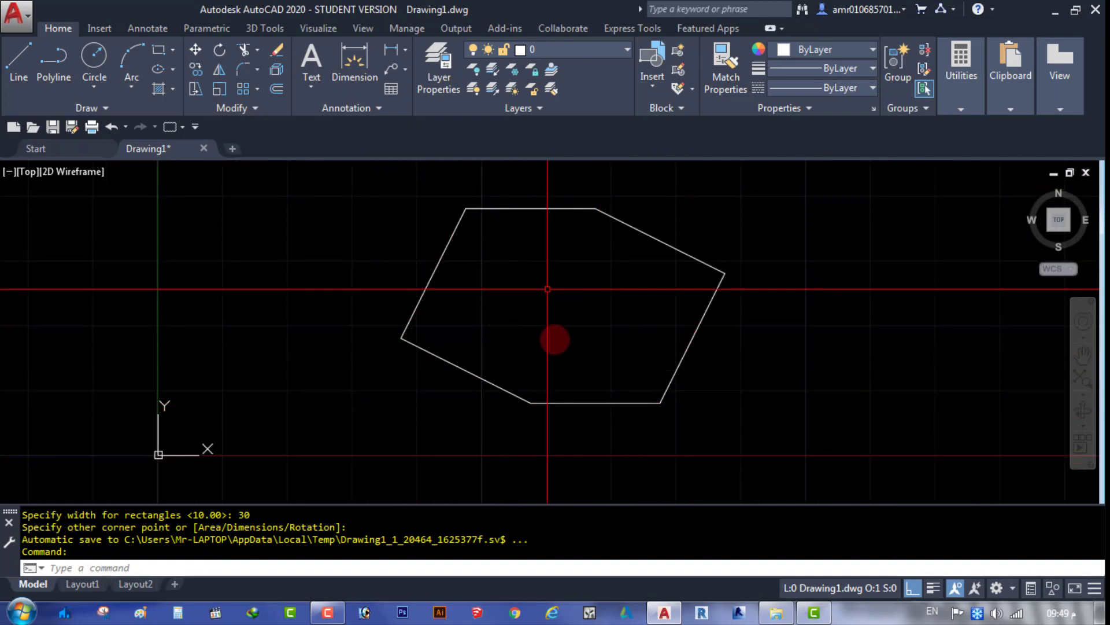
pyautogui.scroll(-4, 553, 341)
pyautogui.scroll(4, 572, 327)
pyautogui.scroll(-4, 556, 325)
pyautogui.moveTo(607, 365); pyautogui.dragTo(506, 341, button='middle')
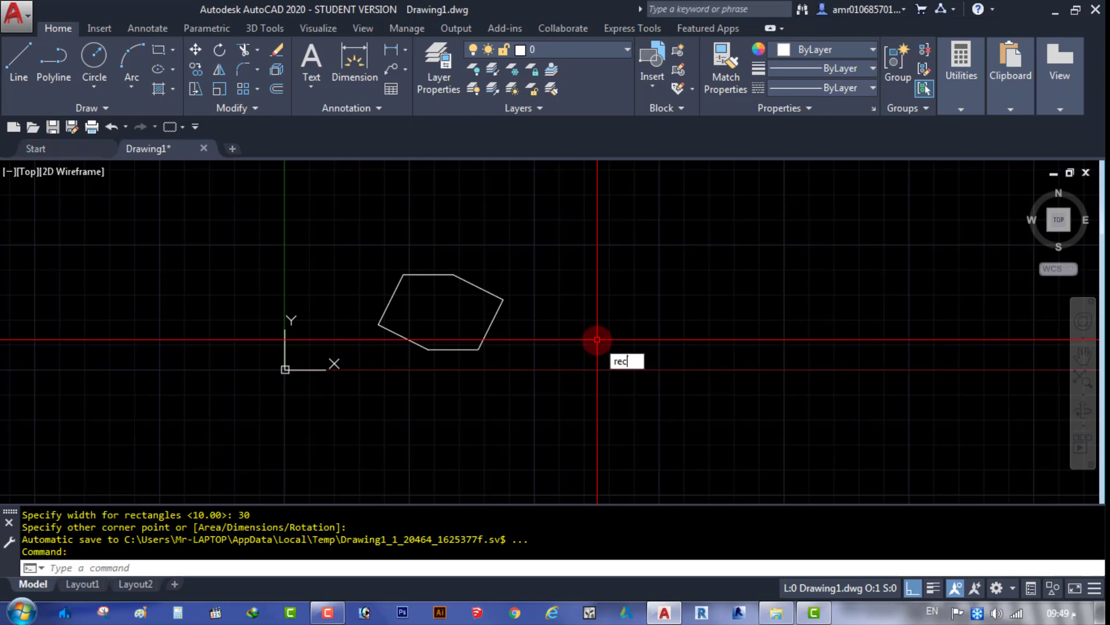
# Start another rectangle with 10 and 10 chamfers, first corner beside the tilted shape.
pyautogui.press('Return')
pyautogui.write('c')
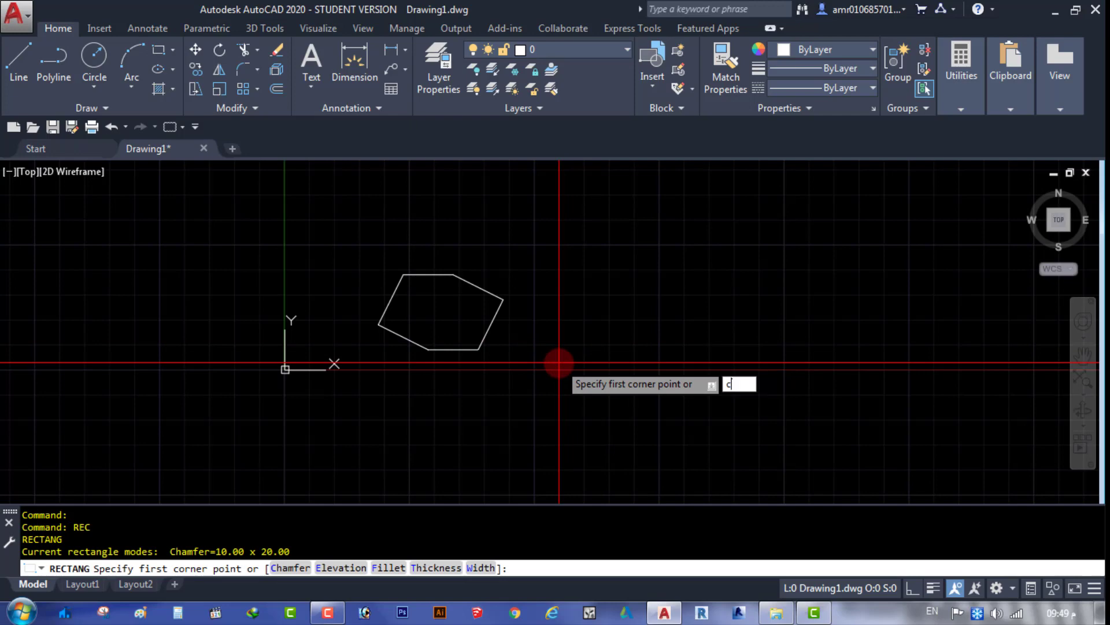
pyautogui.press('Return')
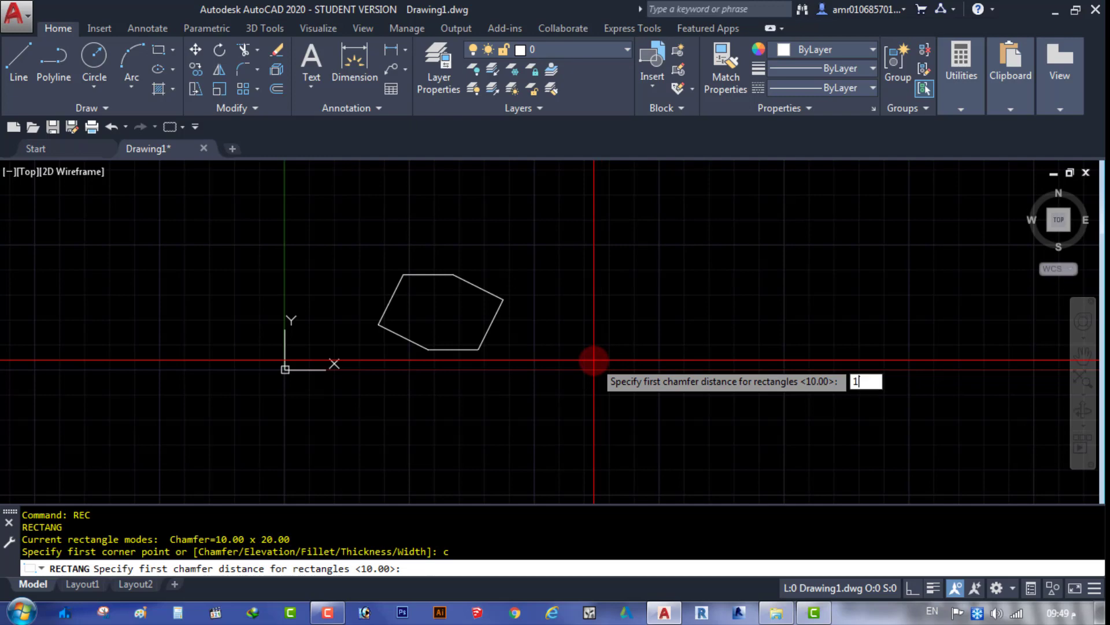
pyautogui.press('Return')
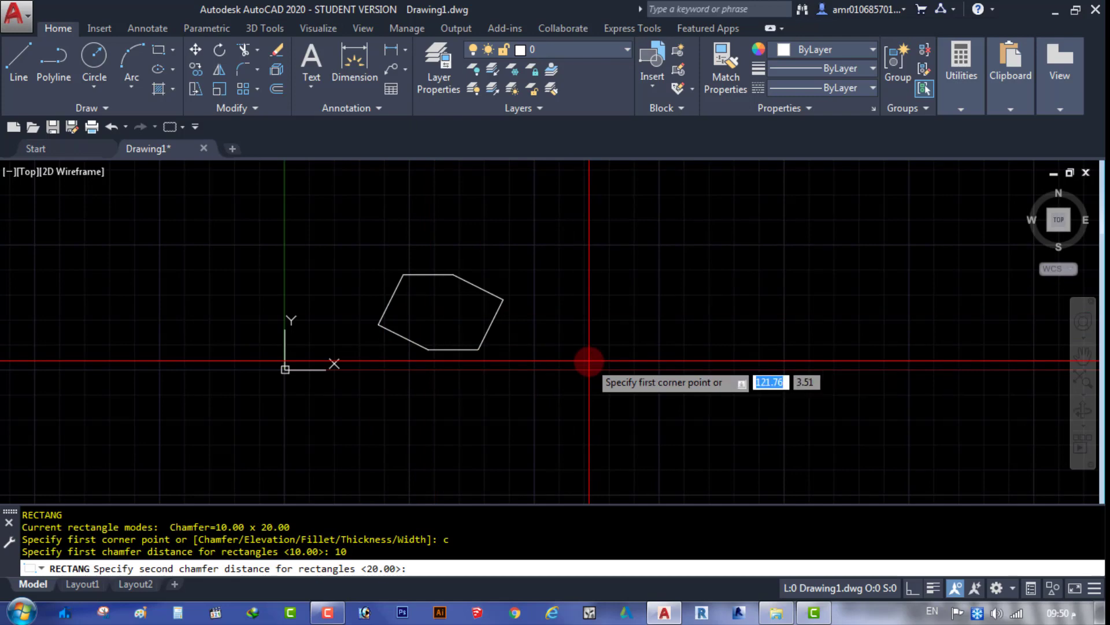
pyautogui.write('10')
pyautogui.press('Return')
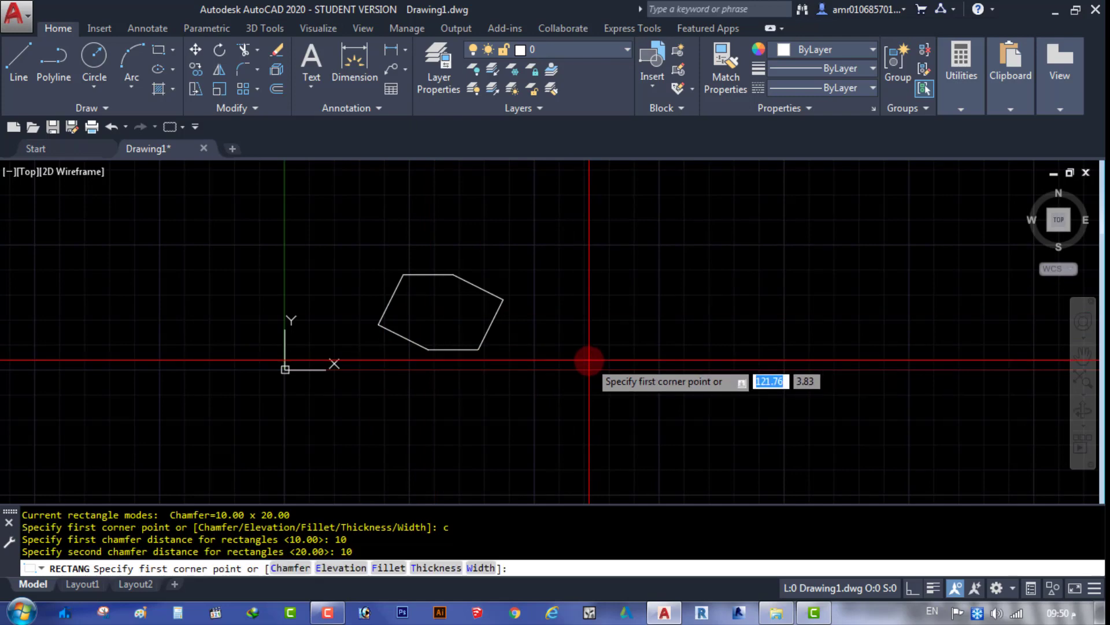
pyautogui.click(560, 395)
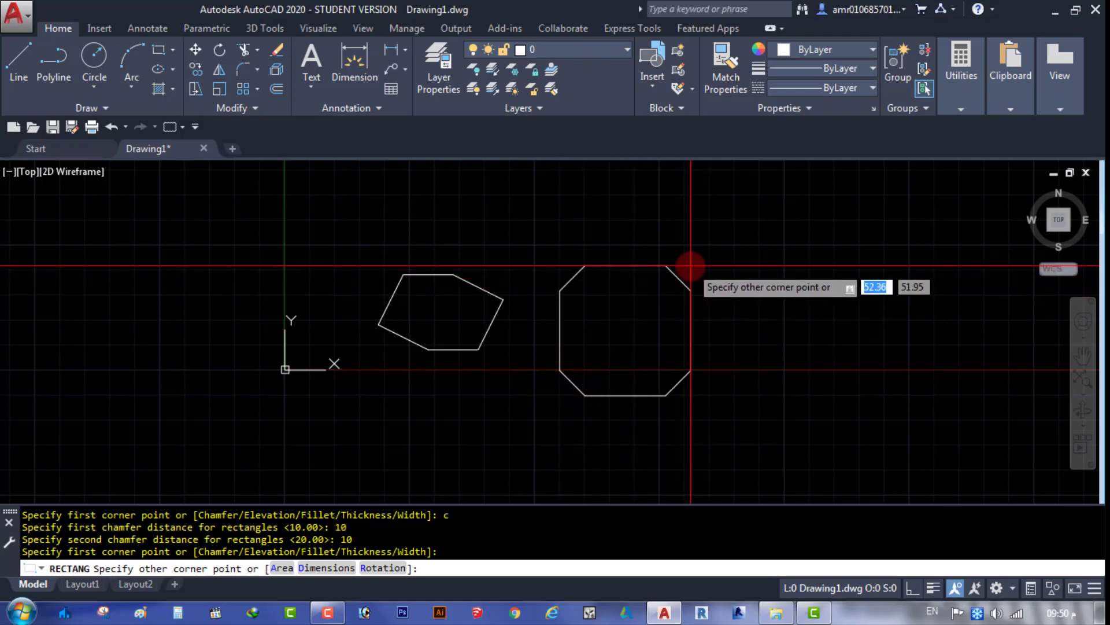
# Enter the rectangle's dimensions, correcting an initial 20 by 20 to 50 by 50.
pyautogui.click(322, 567)
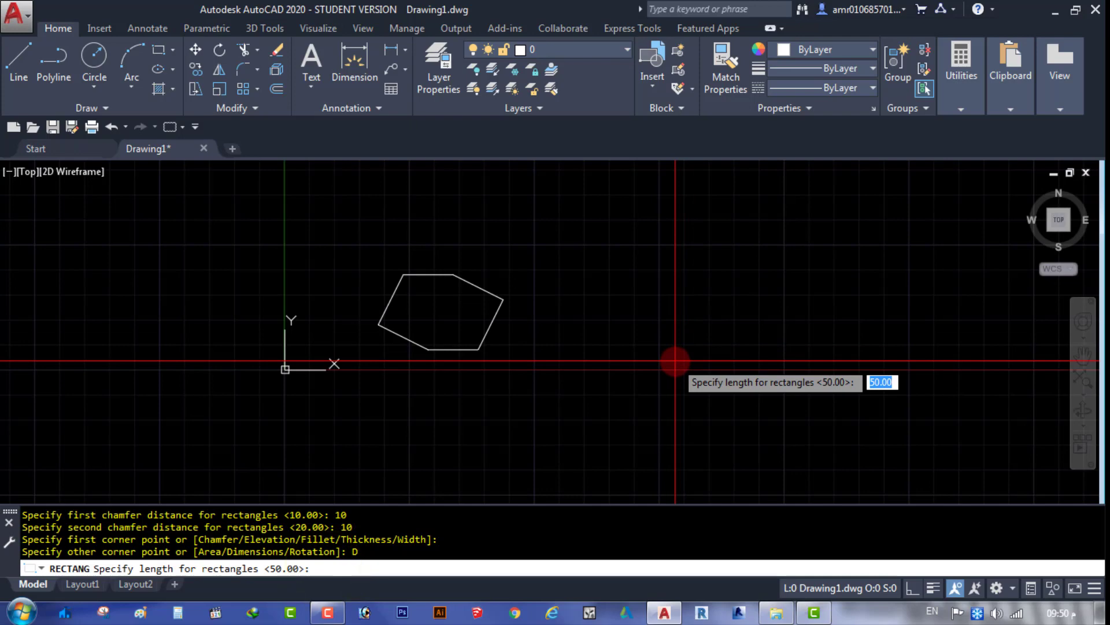
pyautogui.press('Return')
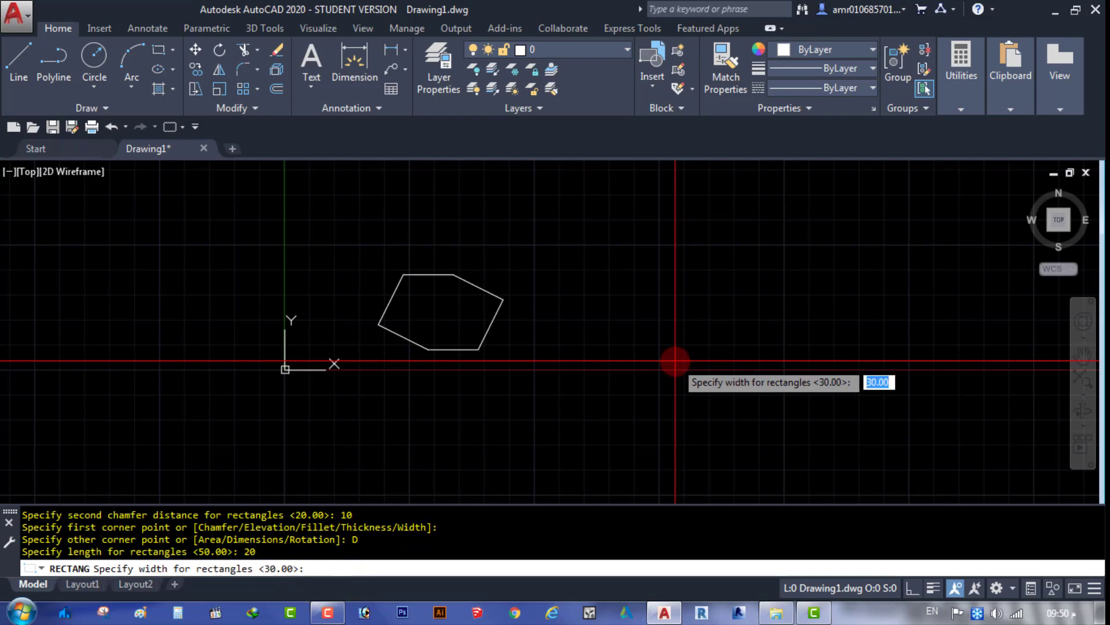
pyautogui.press('Return')
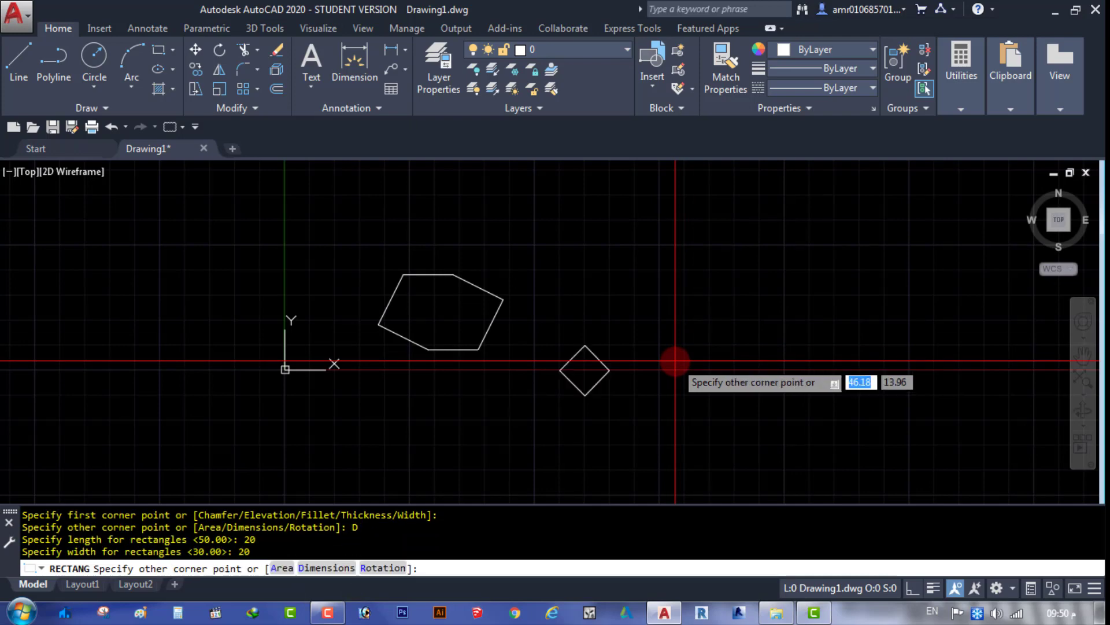
pyautogui.scroll(5, 614, 363)
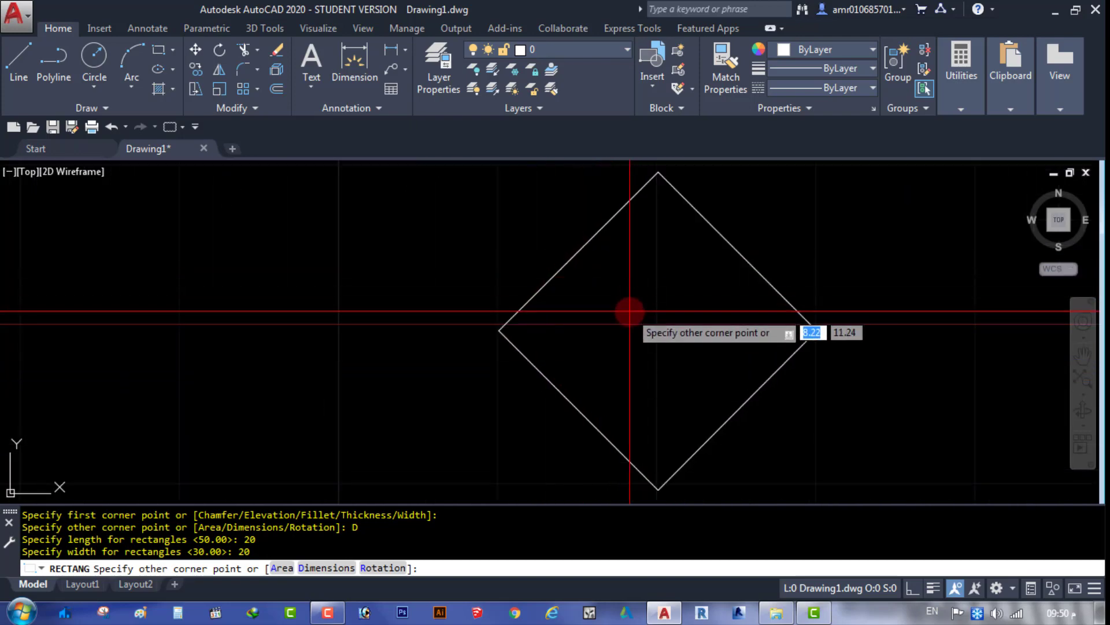
pyautogui.click(331, 568)
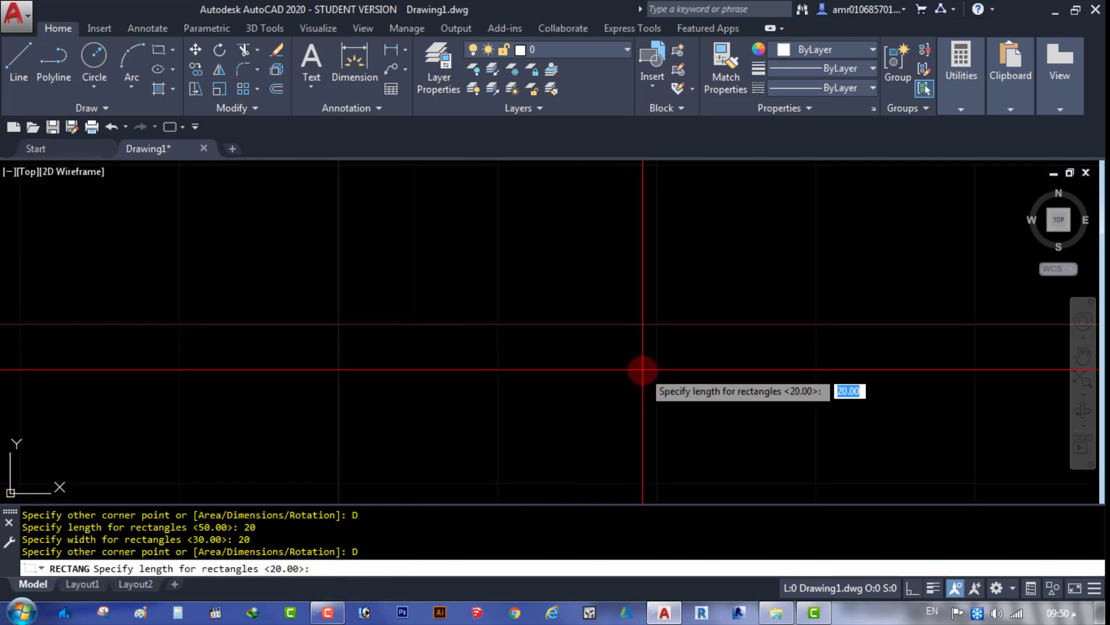
pyautogui.press('Return')
pyautogui.write('5')
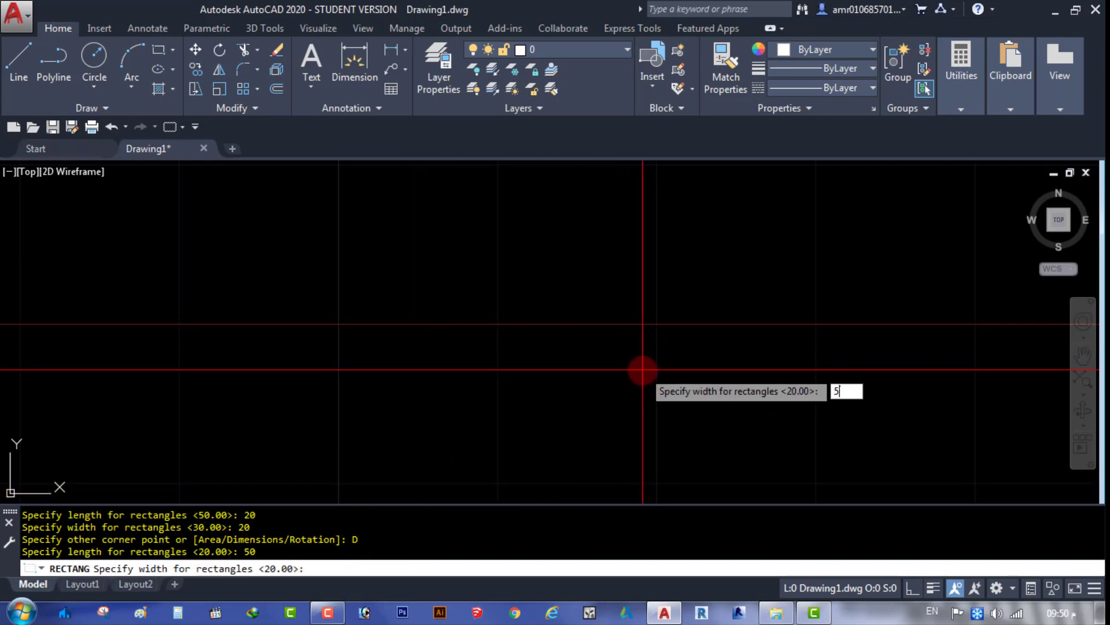
pyautogui.press('Return')
# Place the 50 by 50 chamfered square right of the tilted shape.
pyautogui.scroll(-2, 640, 366)
pyautogui.scroll(-3, 648, 367)
pyautogui.scroll(2, 659, 362)
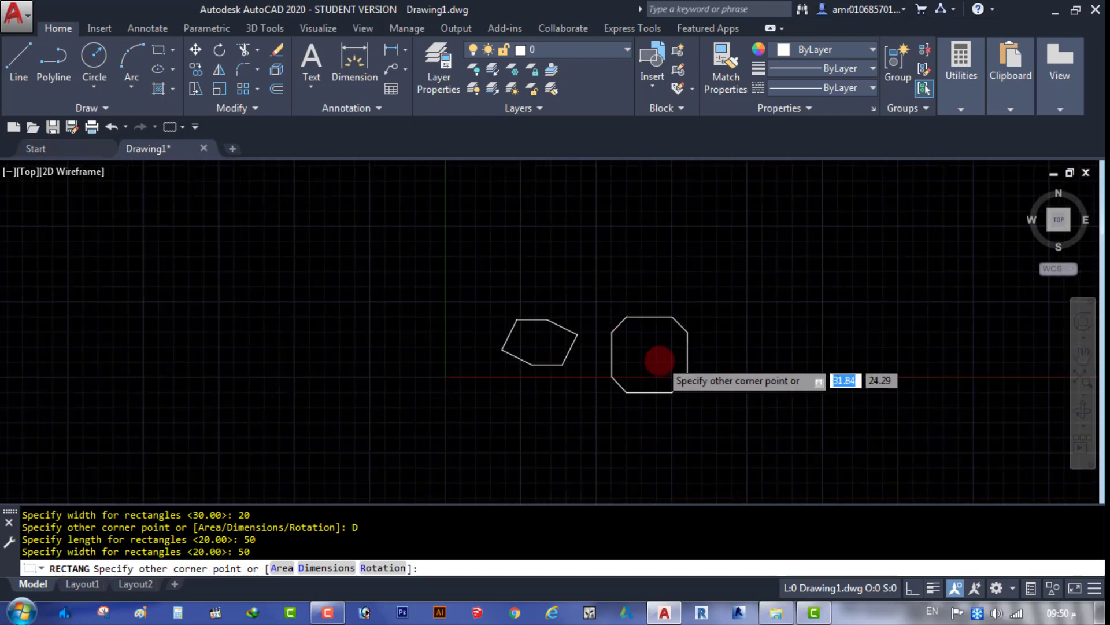
pyautogui.scroll(1, 636, 366)
pyautogui.scroll(-2, 595, 372)
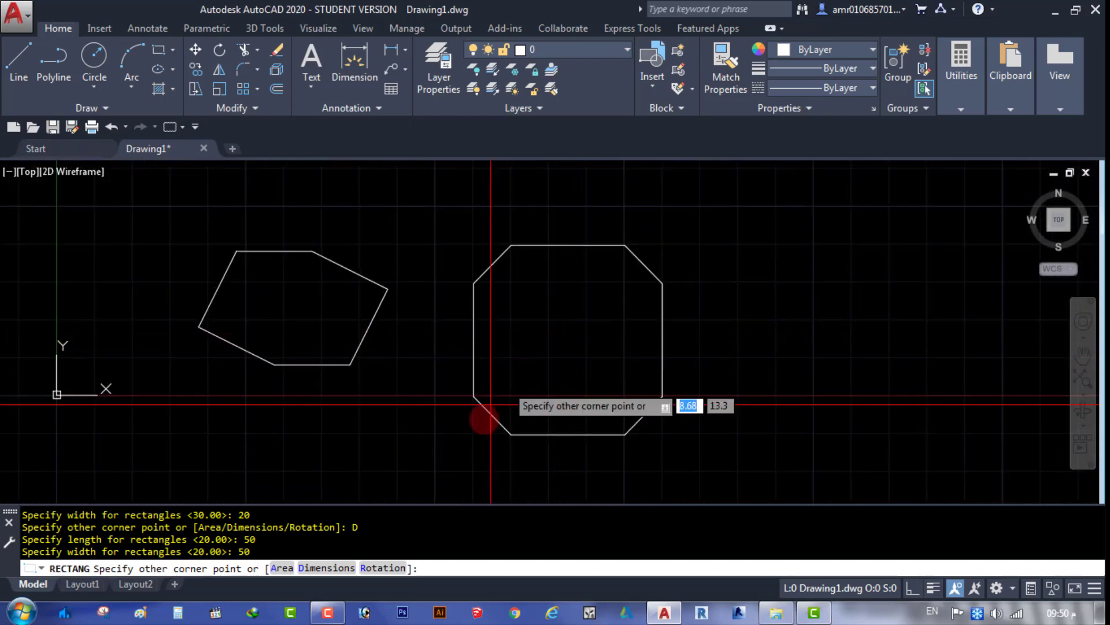
pyautogui.click(580, 350)
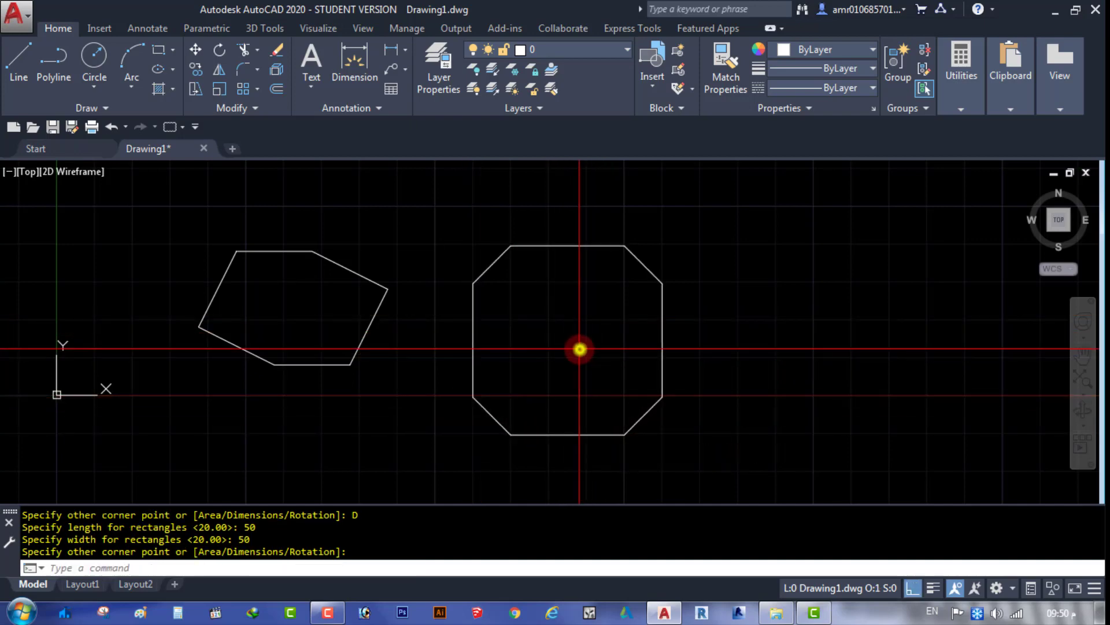
pyautogui.scroll(2, 540, 342)
pyautogui.scroll(-4, 550, 363)
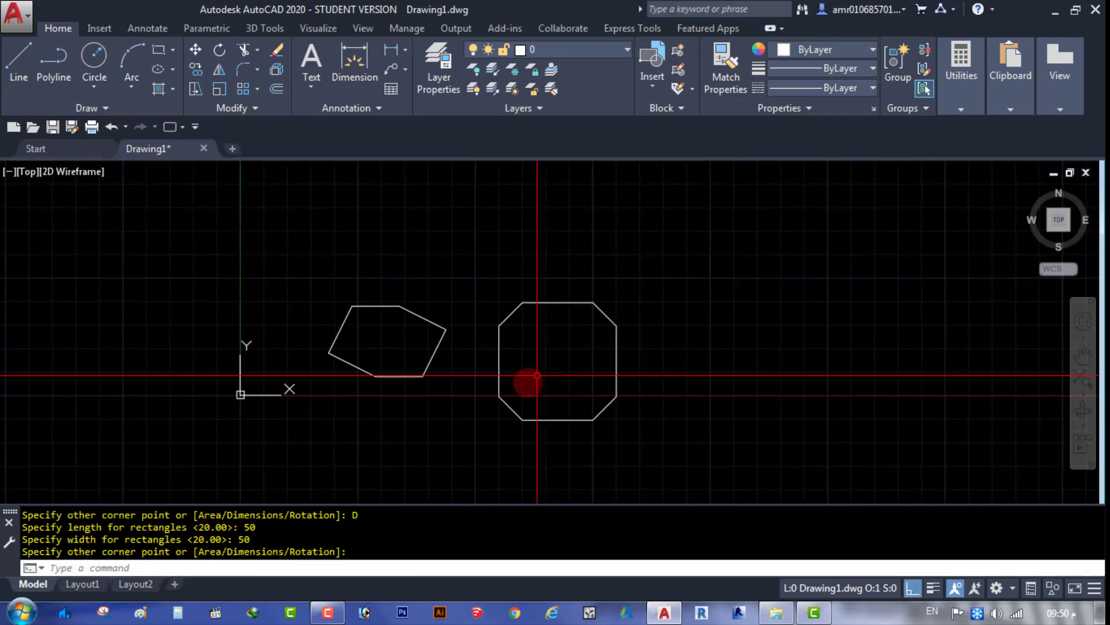
pyautogui.press('Escape')
pyautogui.scroll(4, 374, 297)
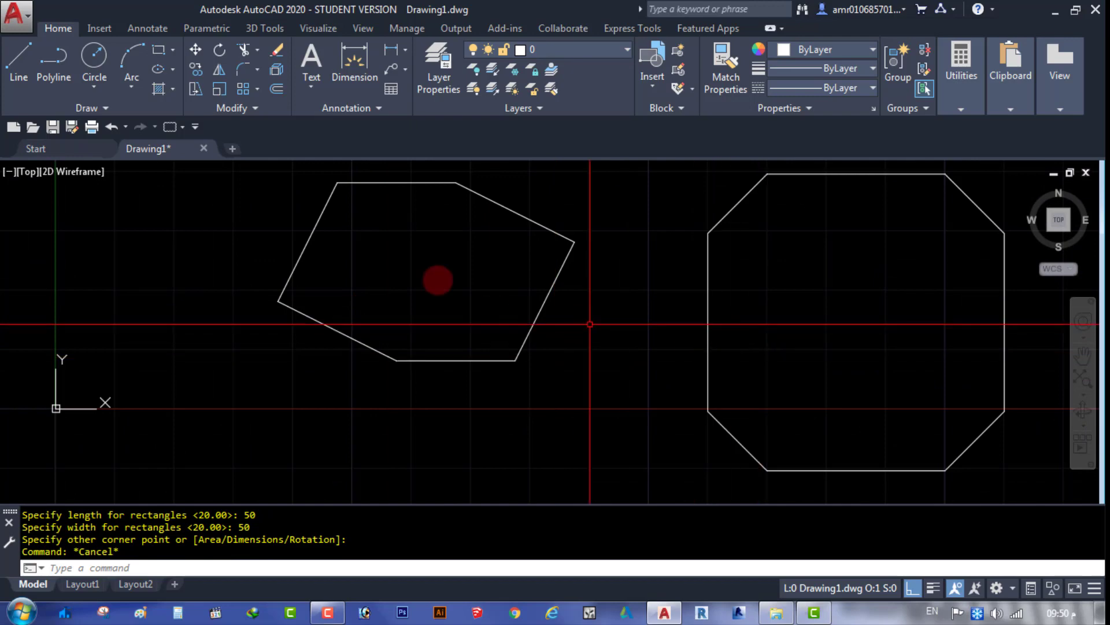
pyautogui.moveTo(764, 449); pyautogui.dragTo(702, 379, button='middle')
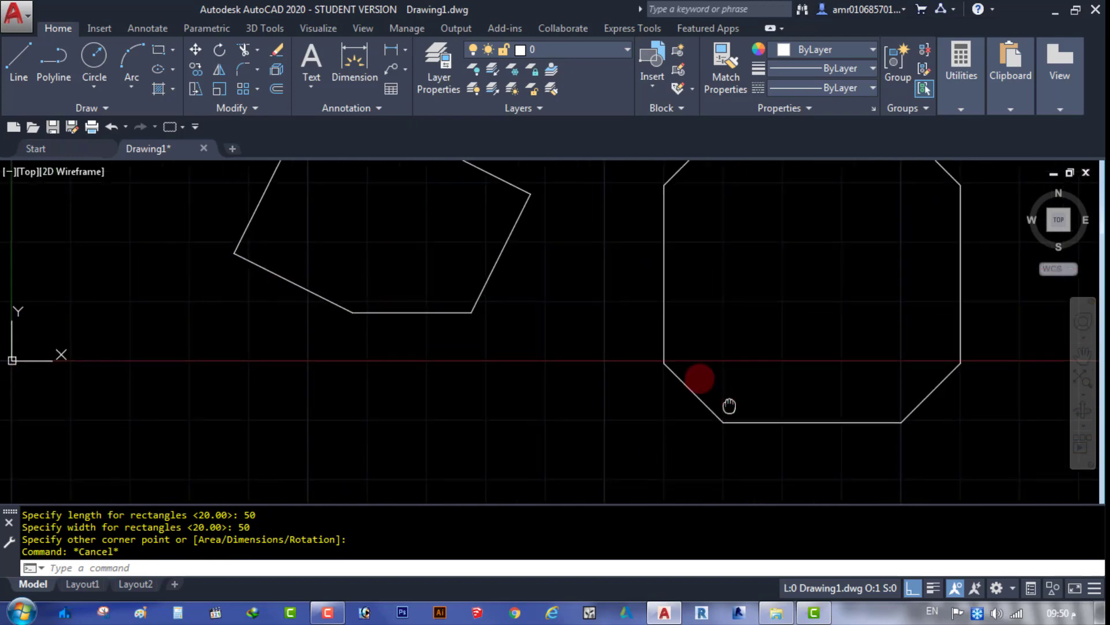
pyautogui.scroll(2, 667, 380)
pyautogui.scroll(2, 667, 379)
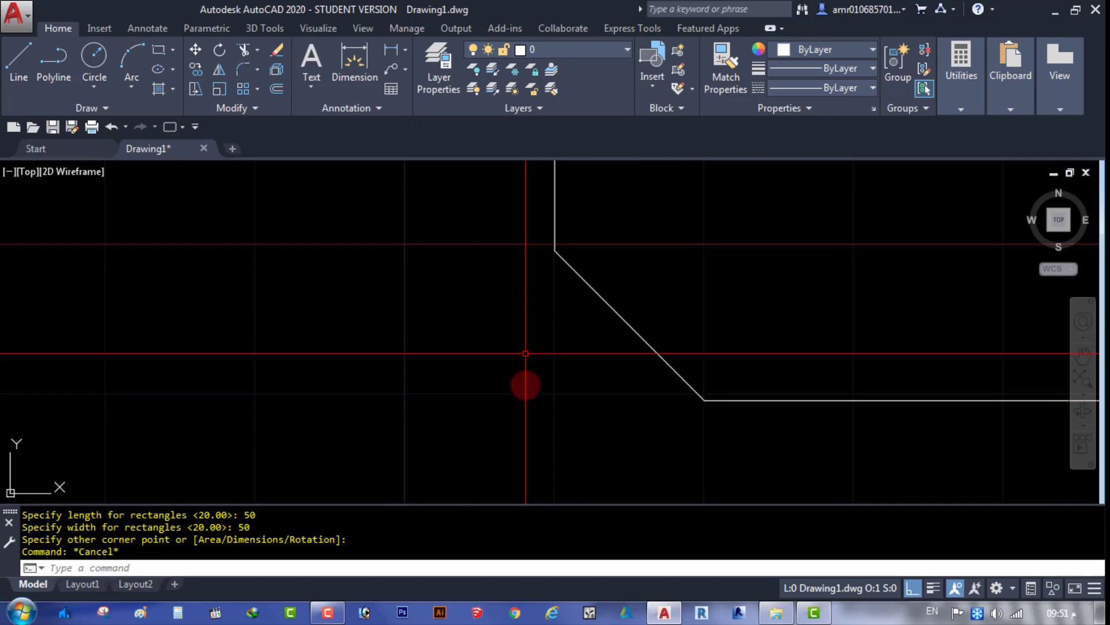
pyautogui.scroll(-3, 510, 401)
pyautogui.scroll(-2, 509, 399)
pyautogui.scroll(4, 517, 369)
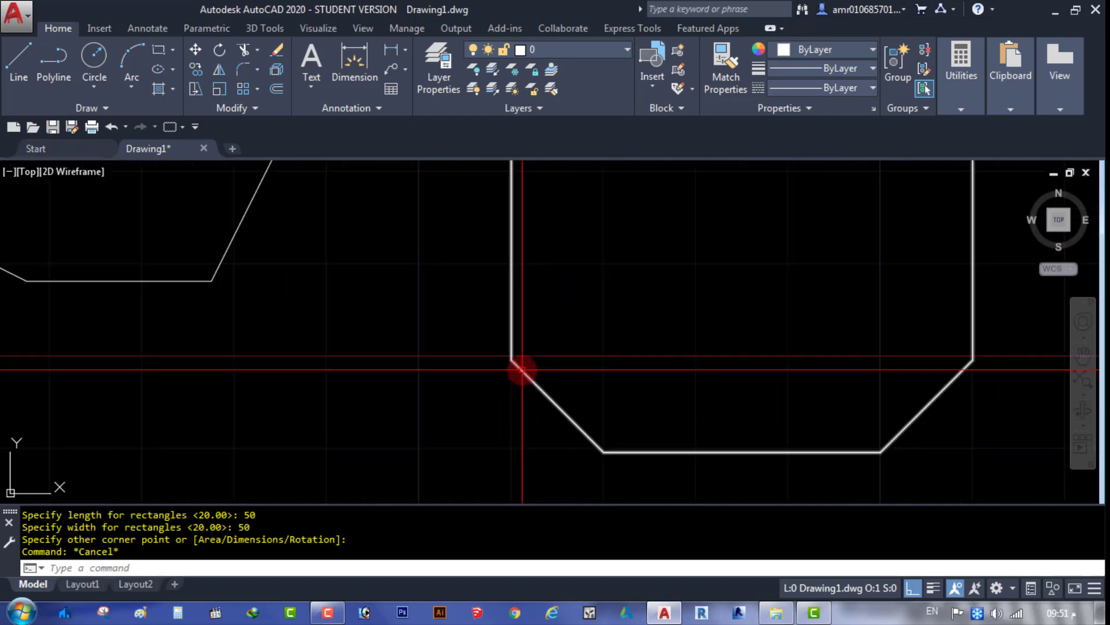
pyautogui.scroll(-3, 526, 319)
pyautogui.scroll(-2, 513, 364)
pyautogui.scroll(-1, 513, 373)
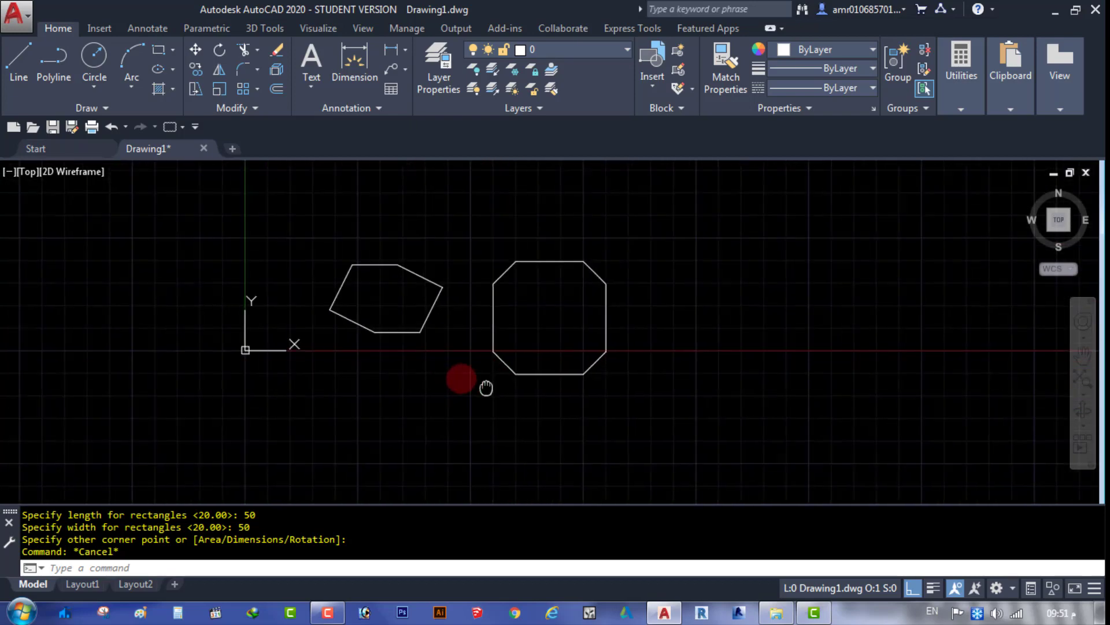
pyautogui.scroll(4, 483, 376)
pyautogui.scroll(-4, 509, 373)
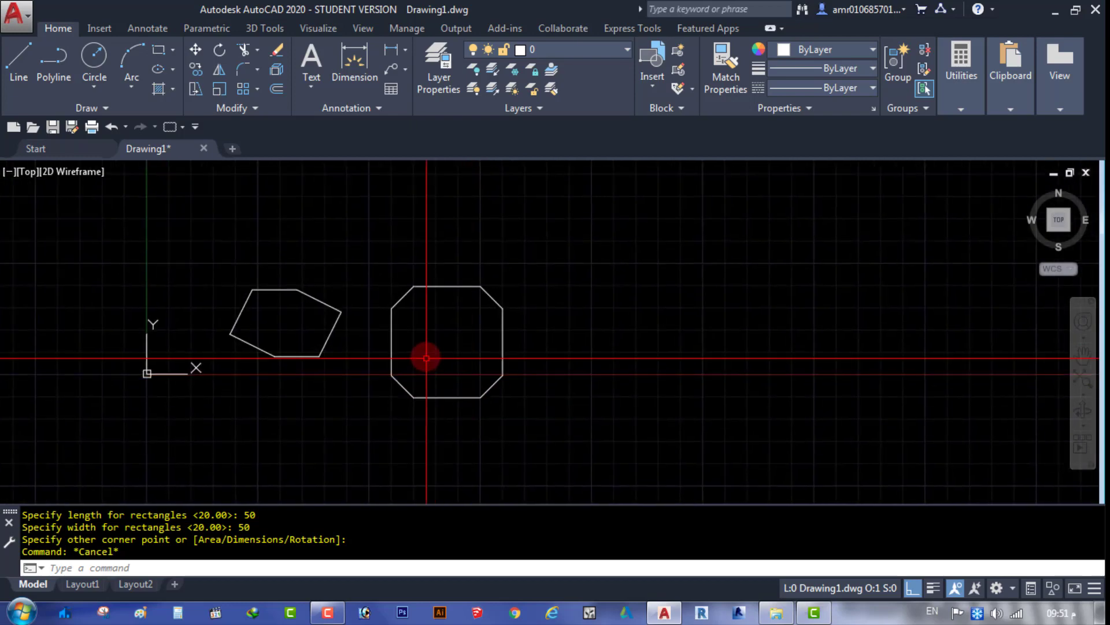
pyautogui.scroll(2, 426, 355)
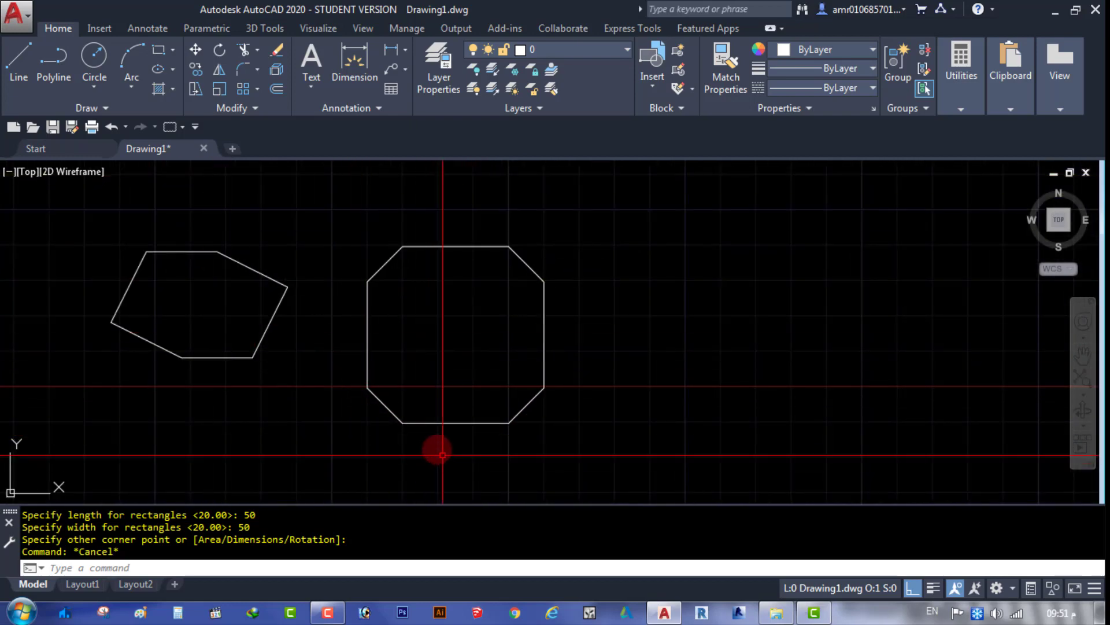
pyautogui.scroll(-4, 469, 362)
pyautogui.scroll(2, 507, 363)
pyautogui.press('Escape')
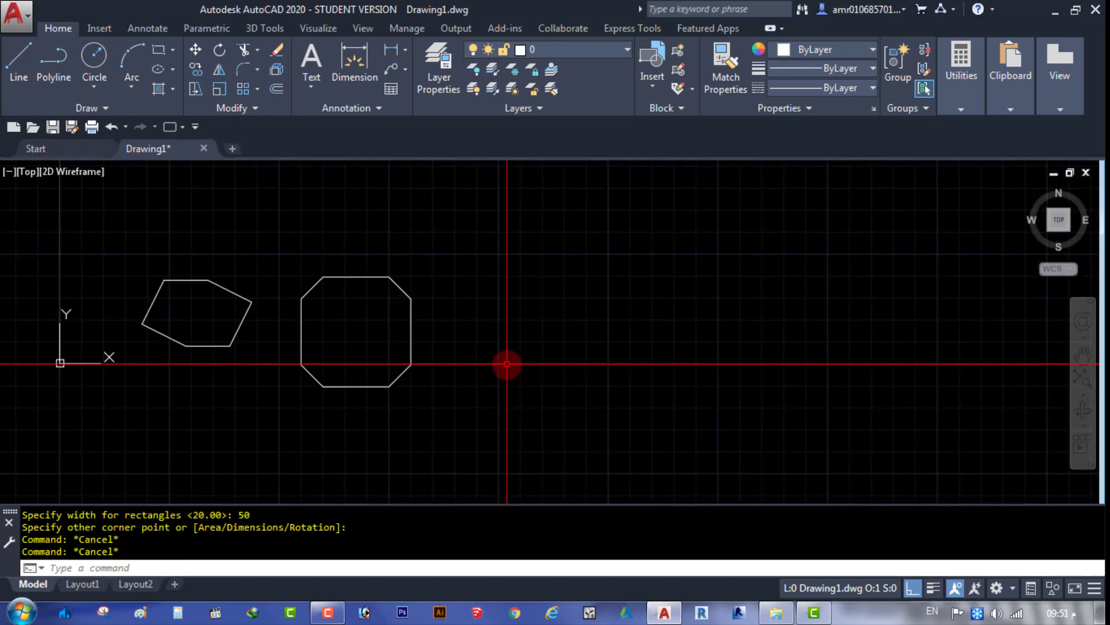
pyautogui.write('REC')
# Draw a rectangle with its corners filleted to radius 5.
pyautogui.press('Return')
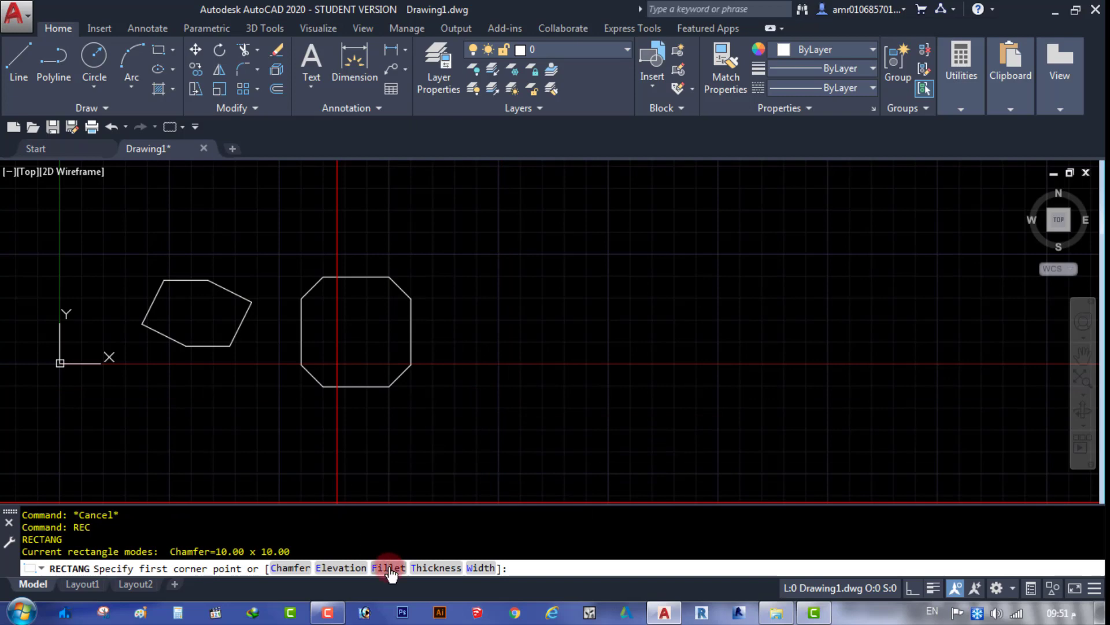
pyautogui.click(389, 567)
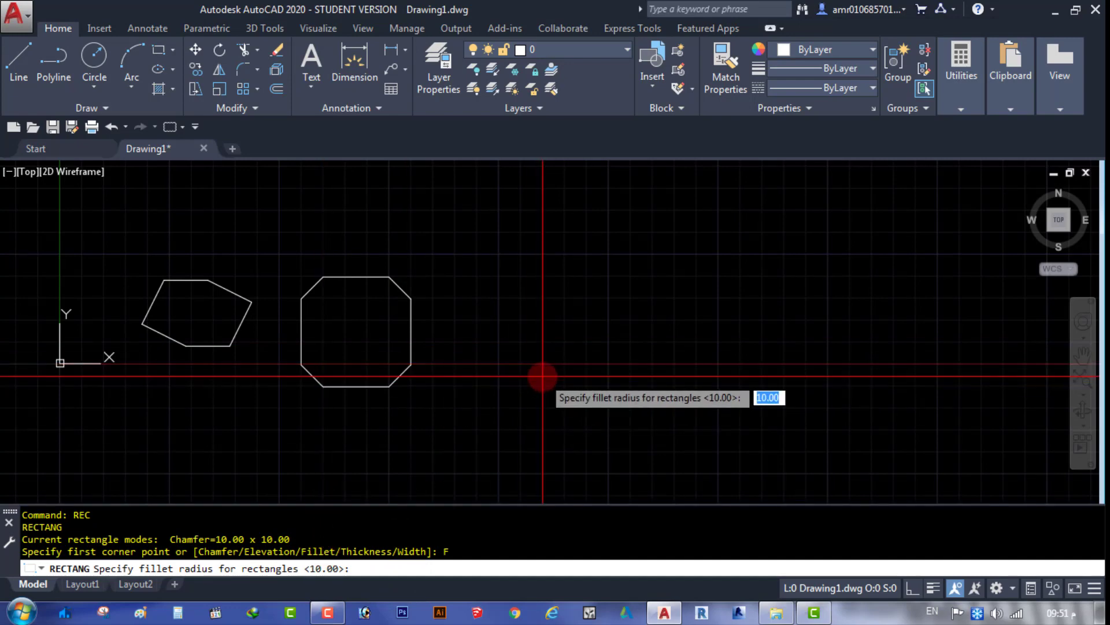
pyautogui.press('Return')
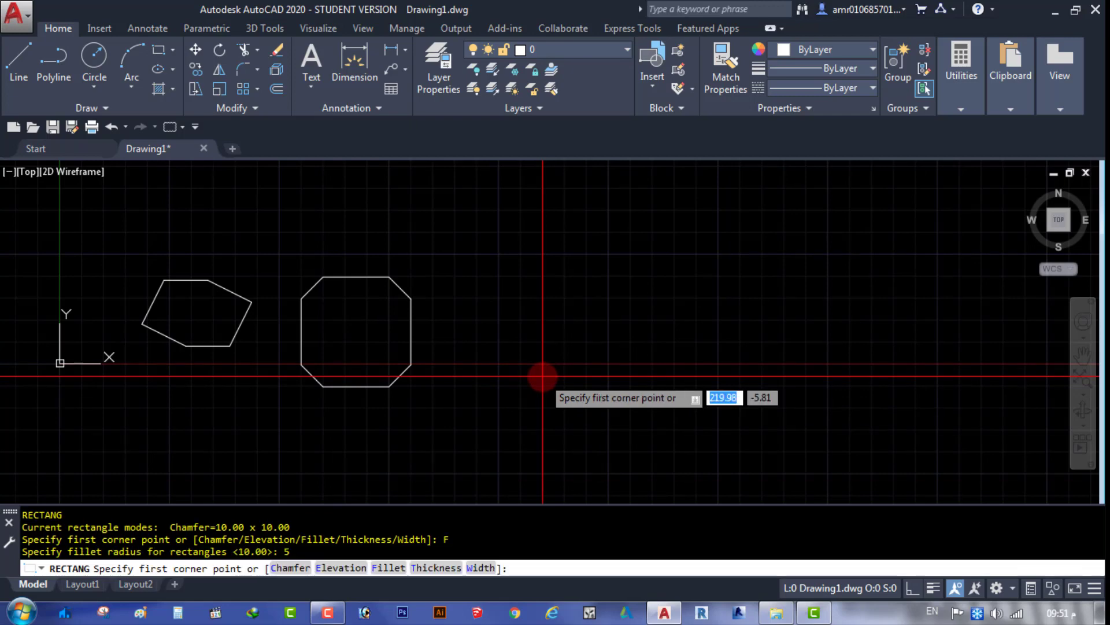
pyautogui.click(485, 389)
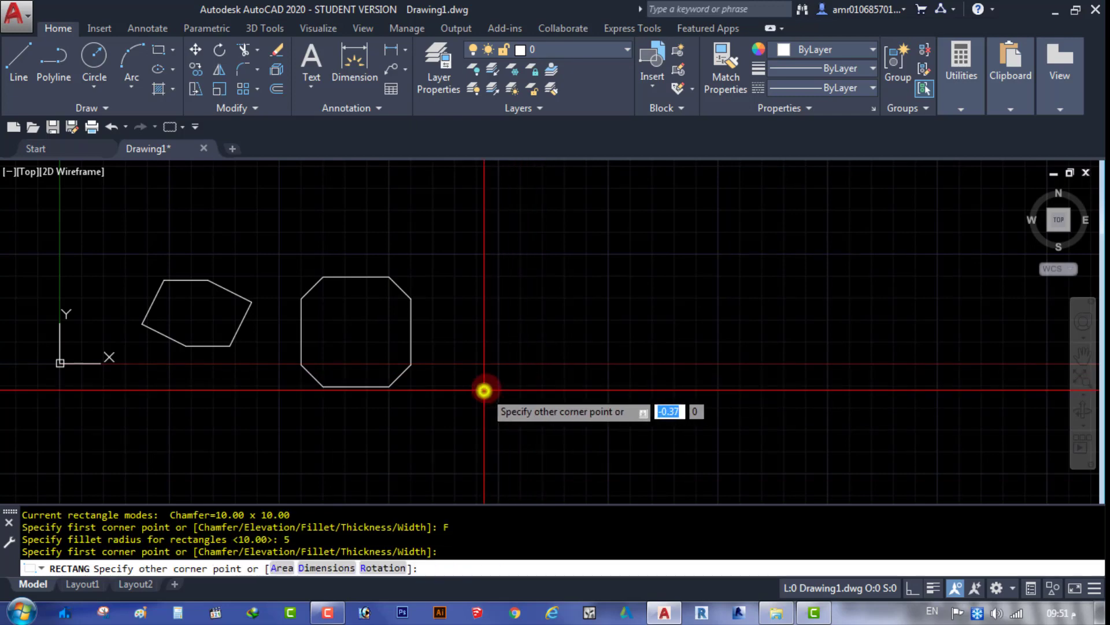
pyautogui.scroll(5, 508, 359)
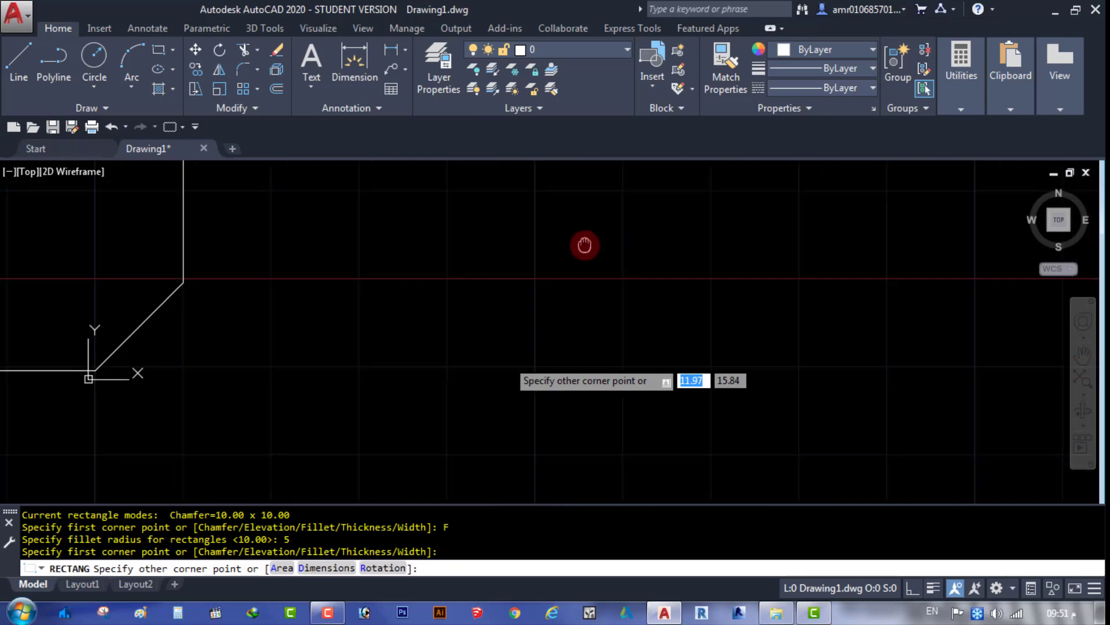
pyautogui.scroll(-2, 628, 230)
pyautogui.scroll(-2, 644, 228)
pyautogui.scroll(3, 632, 302)
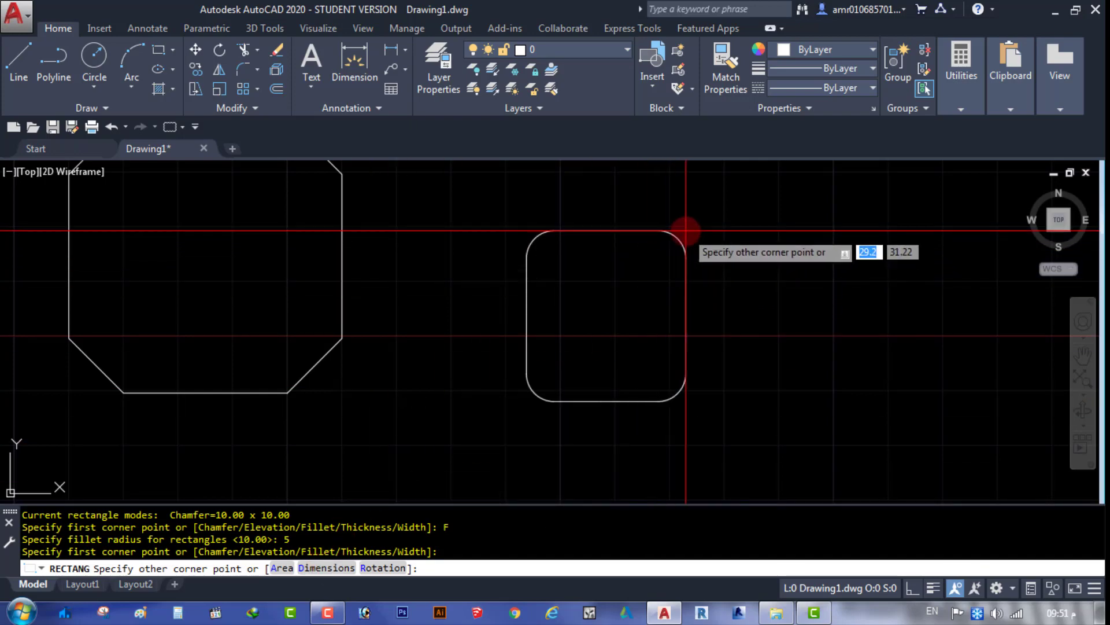
pyautogui.click(686, 231)
pyautogui.scroll(-2, 608, 307)
pyautogui.scroll(-2, 558, 304)
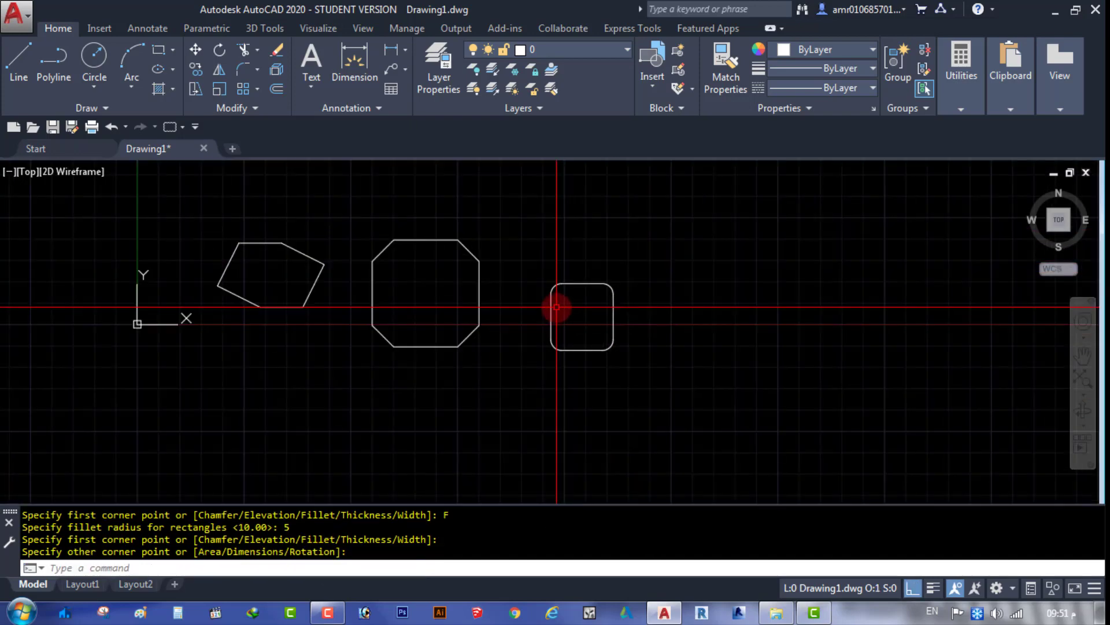
# Crossing-select the rectangle, circle and ellipse and delete all three.
pyautogui.click(607, 218)
pyautogui.click(254, 348)
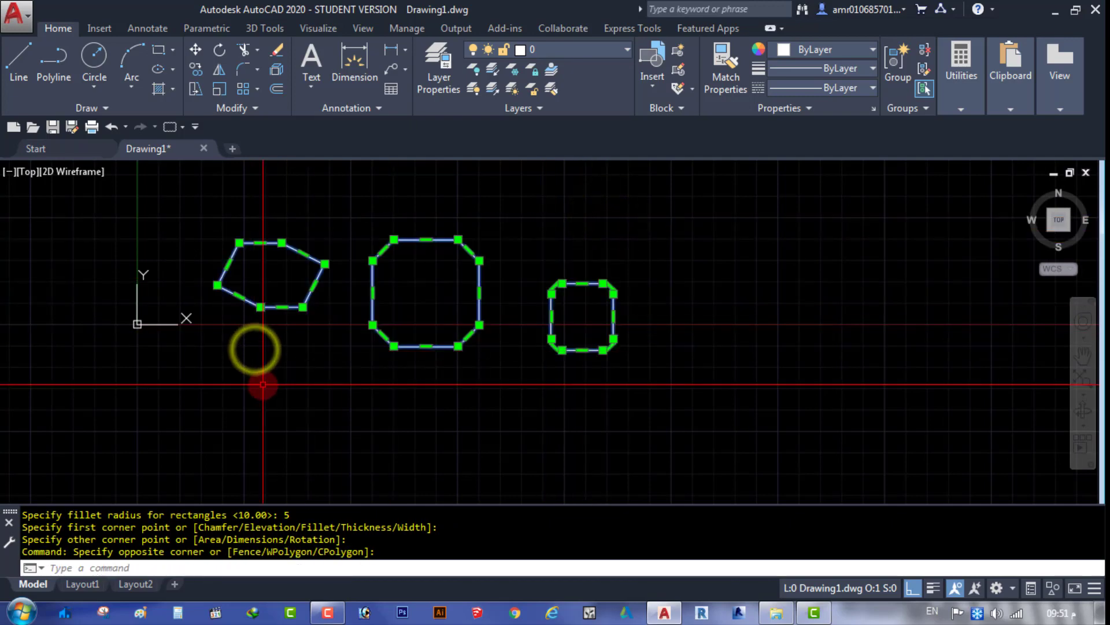
pyautogui.press('Delete')
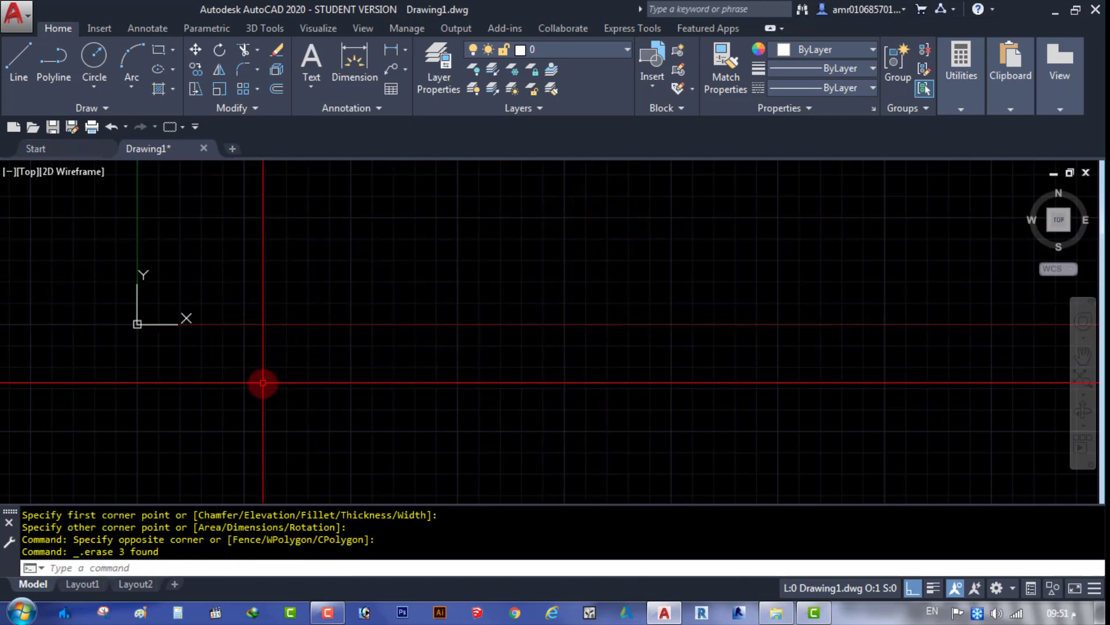
pyautogui.click(173, 51)
pyautogui.click(190, 113)
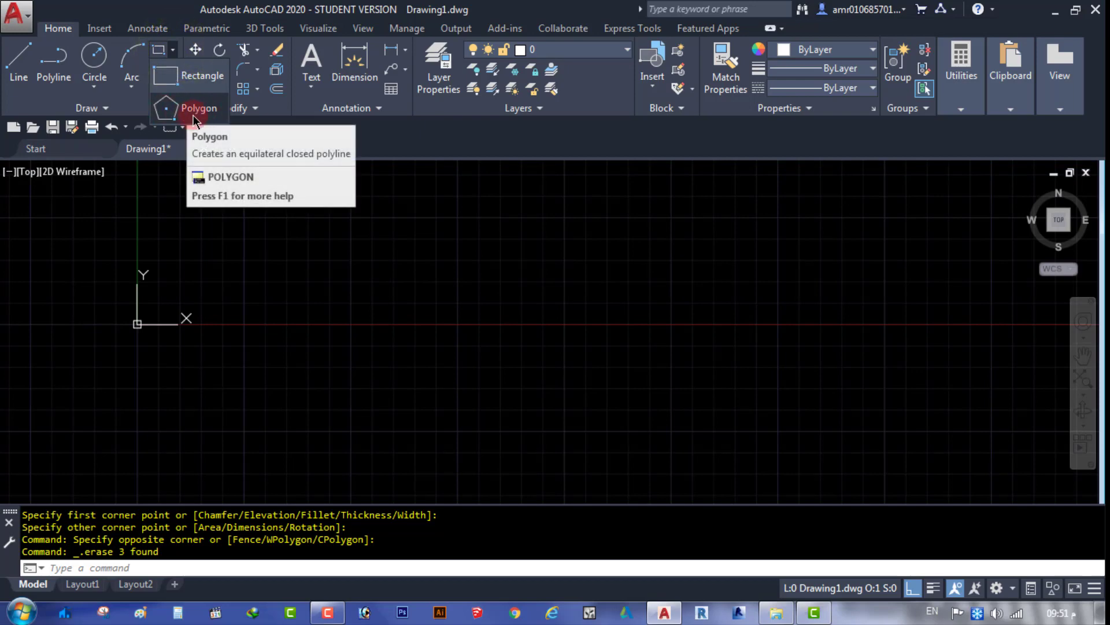
pyautogui.moveTo(192, 109)
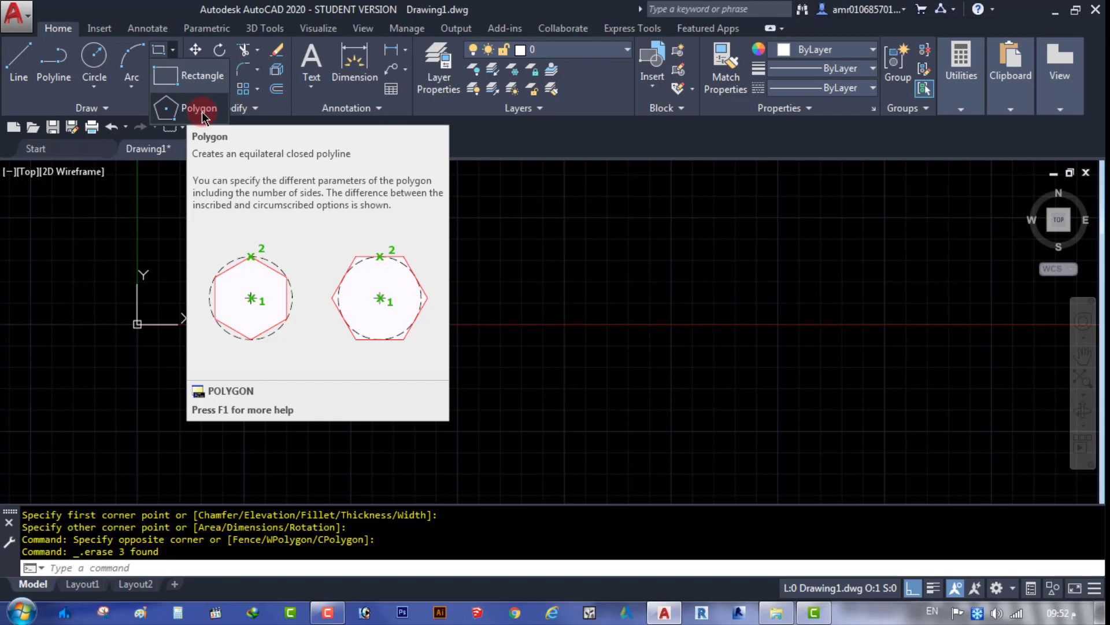
# Draw a 5-sided polygon circumscribed about a circle on the empty canvas.
pyautogui.click(203, 109)
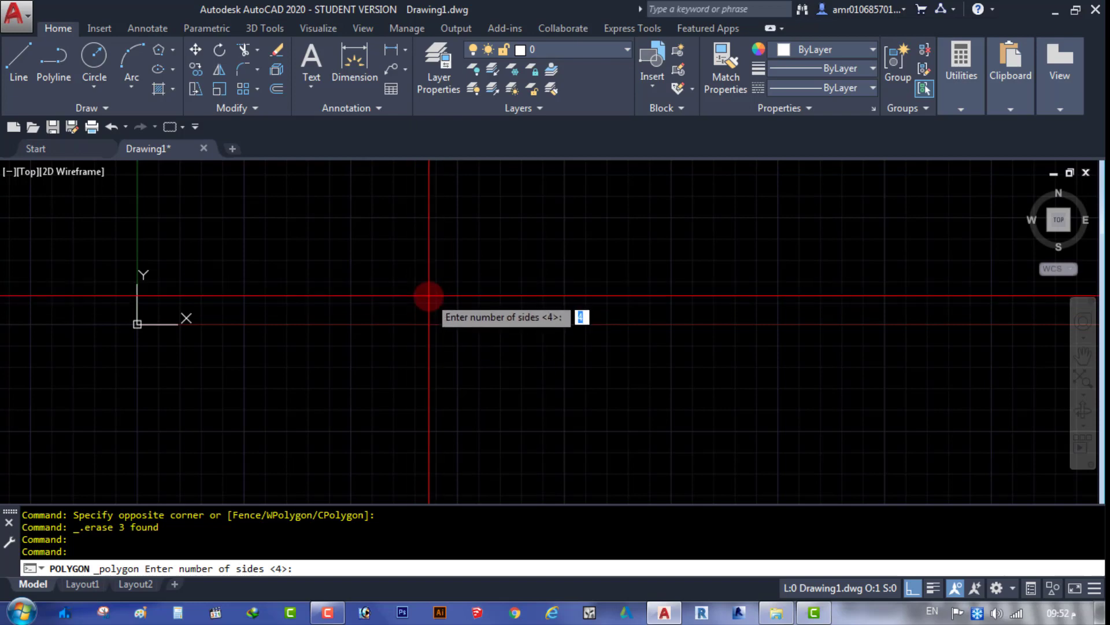
pyautogui.write('5')
pyautogui.press('Return')
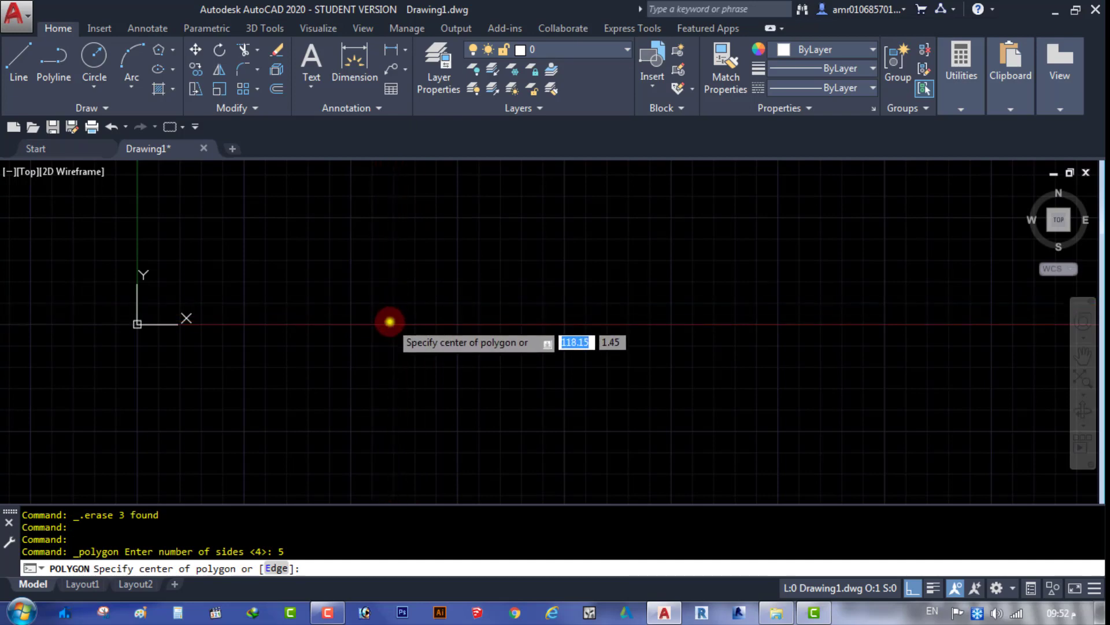
pyautogui.click(390, 321)
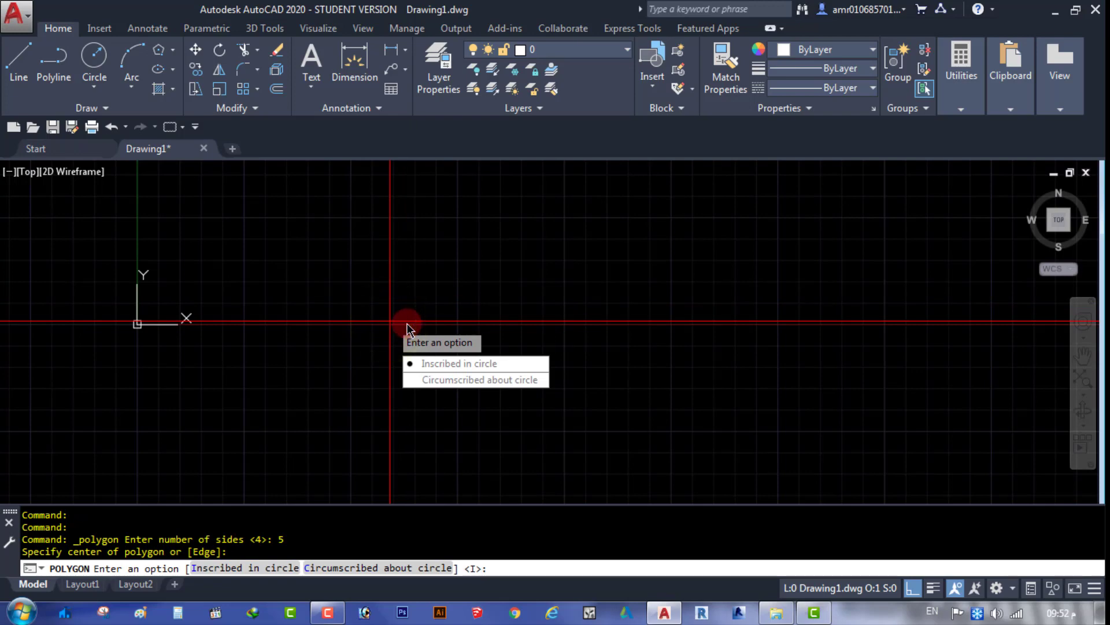
pyautogui.click(443, 379)
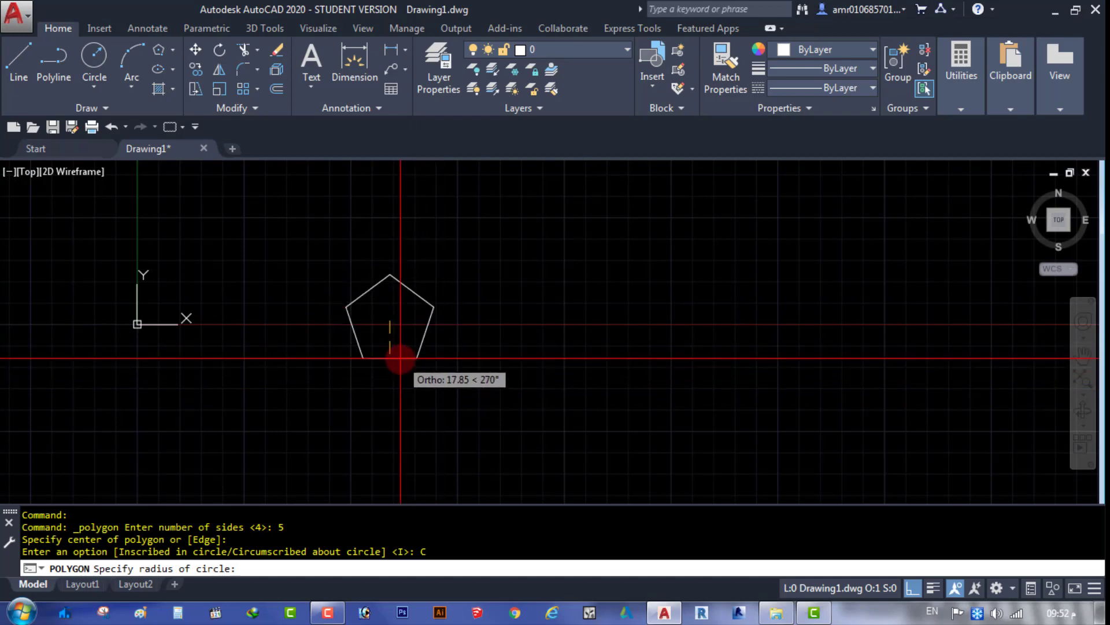
pyautogui.click(400, 359)
pyautogui.moveTo(496, 297); pyautogui.dragTo(467, 322, button='middle')
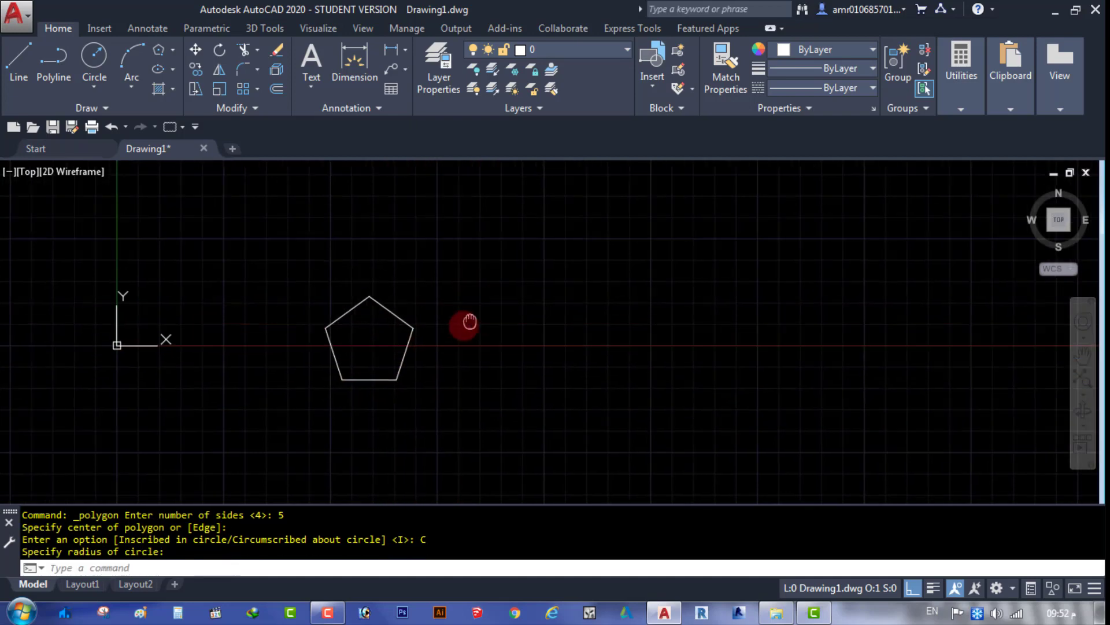
pyautogui.press('Return')
pyautogui.write('6')
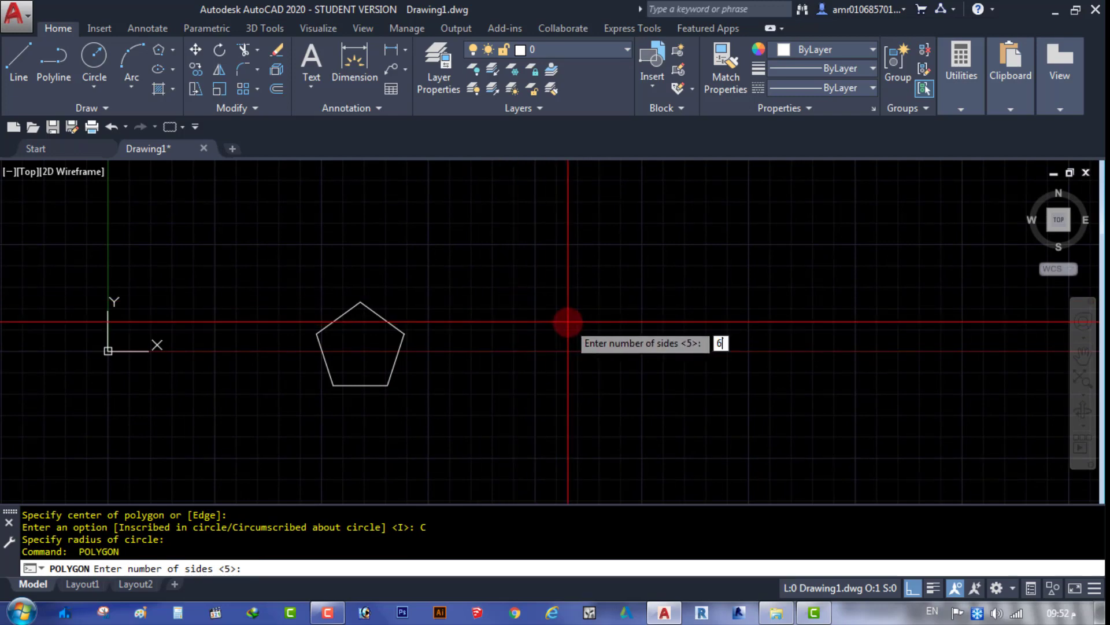
# Draw a 6-sided polygon inscribed in a circle, centred right of the pentagon.
pyautogui.press('Return')
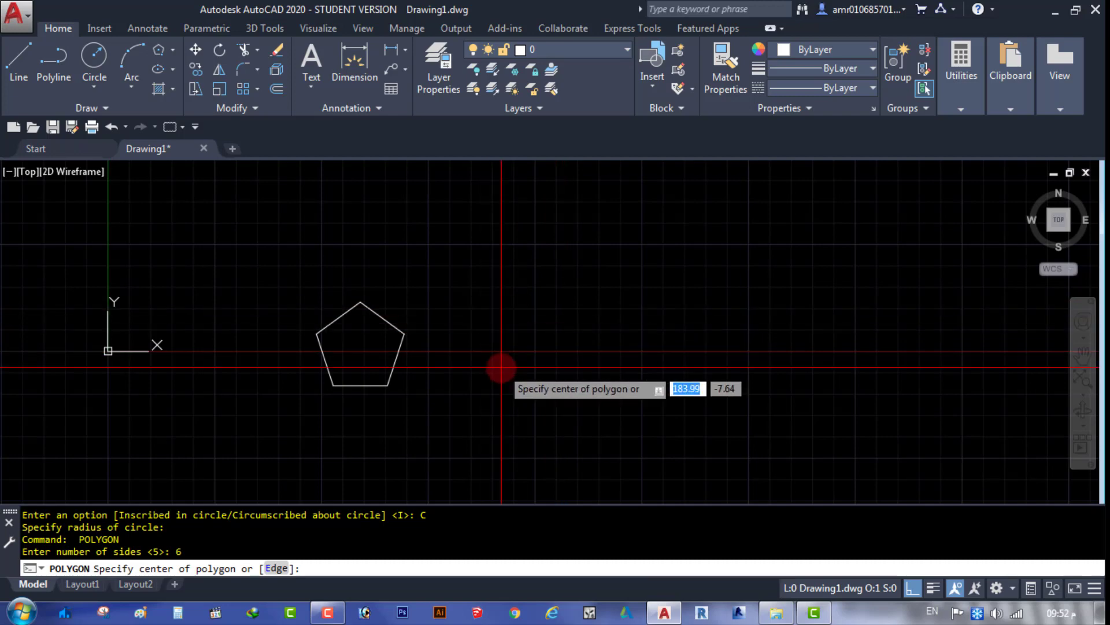
pyautogui.click(501, 368)
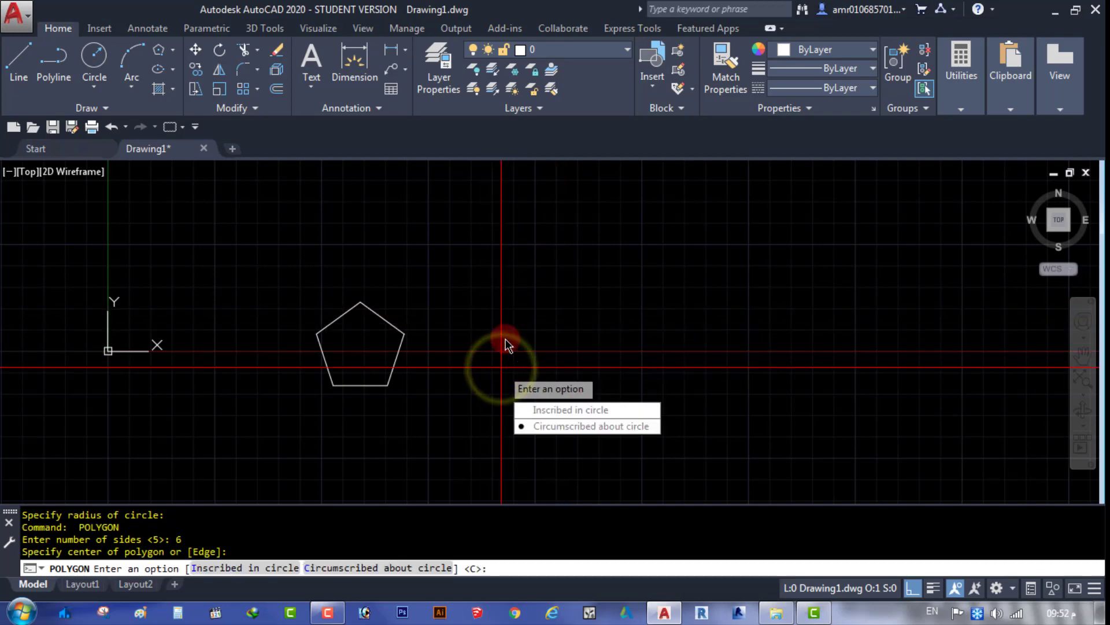
pyautogui.click(574, 411)
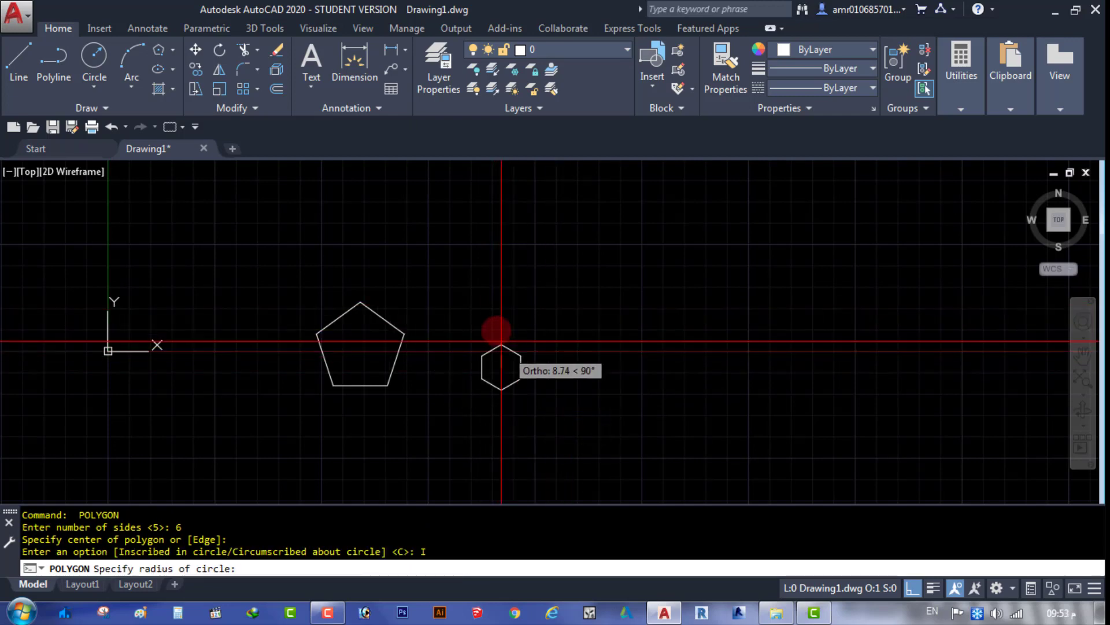
pyautogui.scroll(4, 516, 362)
pyautogui.scroll(1, 527, 370)
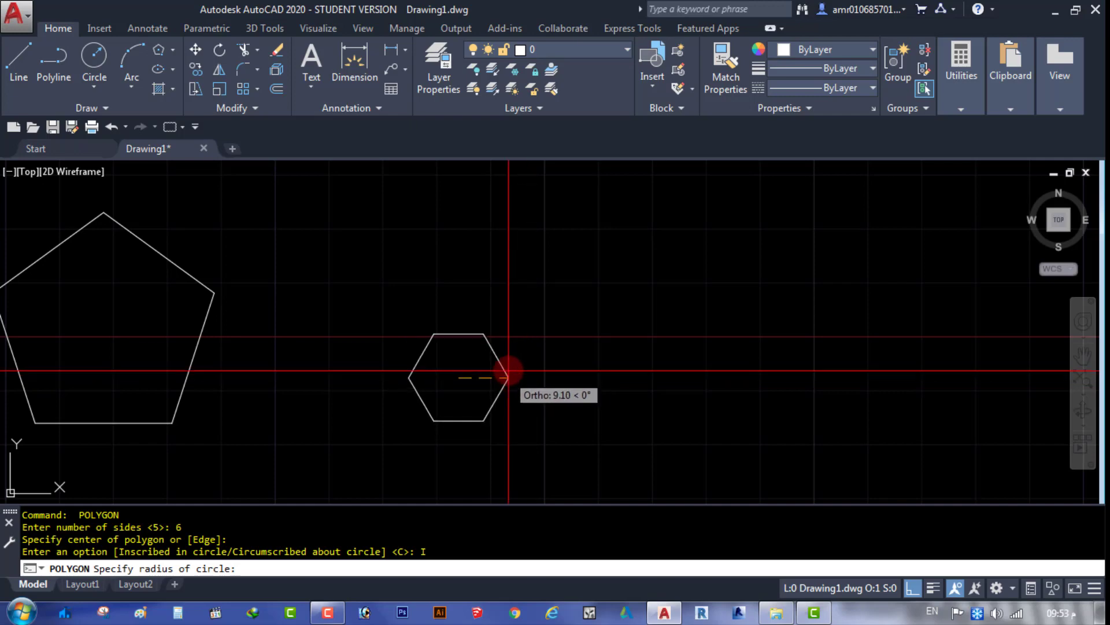
pyautogui.click(525, 371)
pyautogui.scroll(-4, 451, 310)
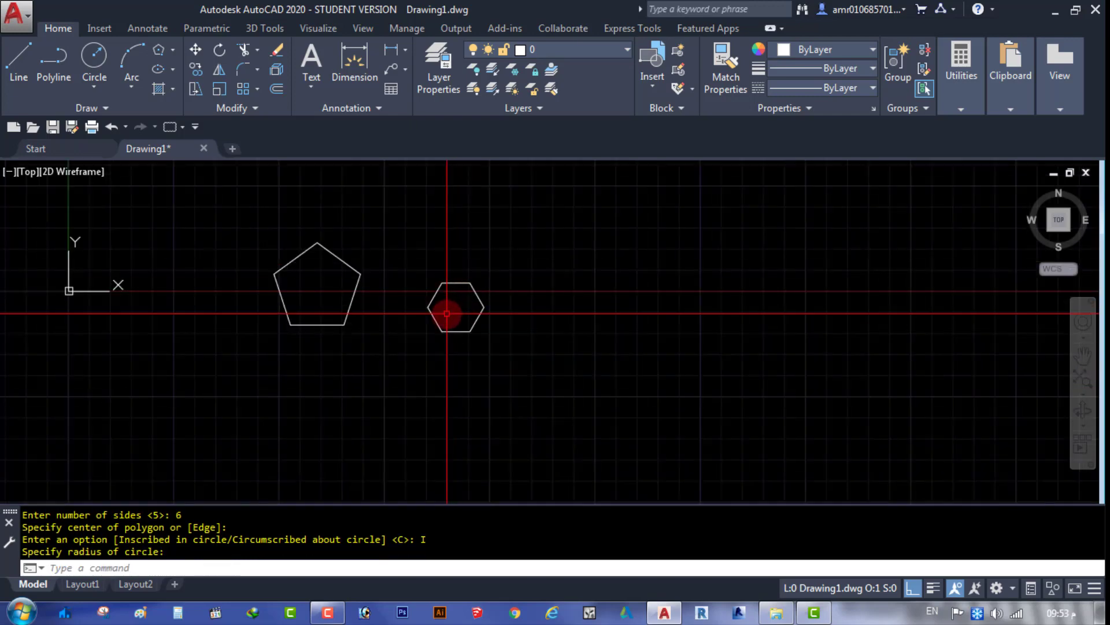
pyautogui.scroll(4, 426, 310)
pyautogui.scroll(-3, 405, 312)
pyautogui.scroll(-1, 458, 354)
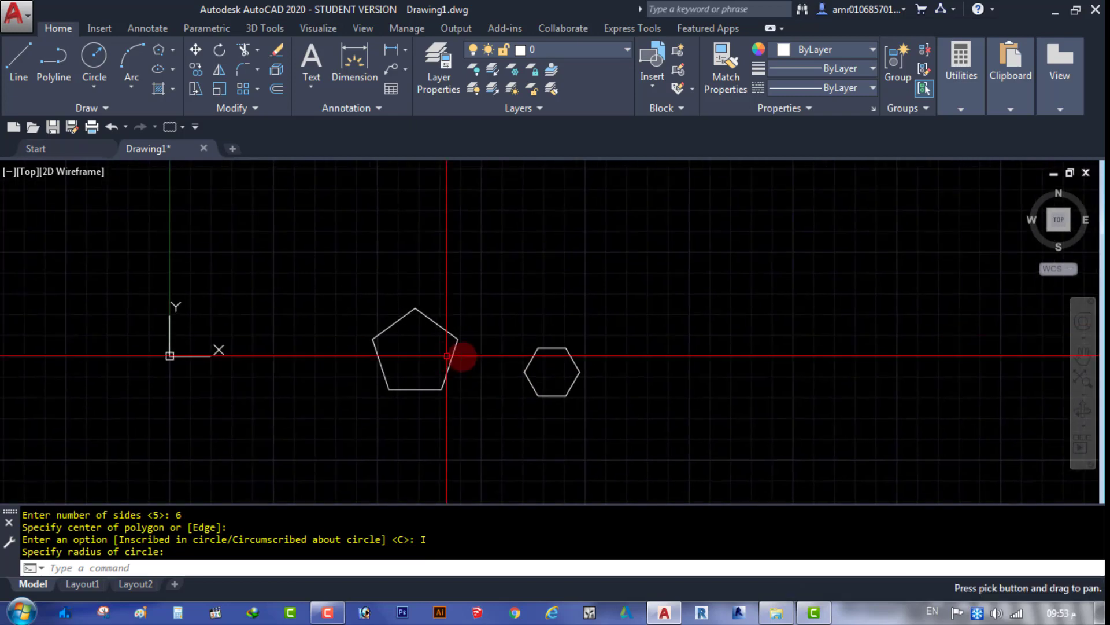
pyautogui.scroll(4, 502, 301)
pyautogui.scroll(-2, 549, 313)
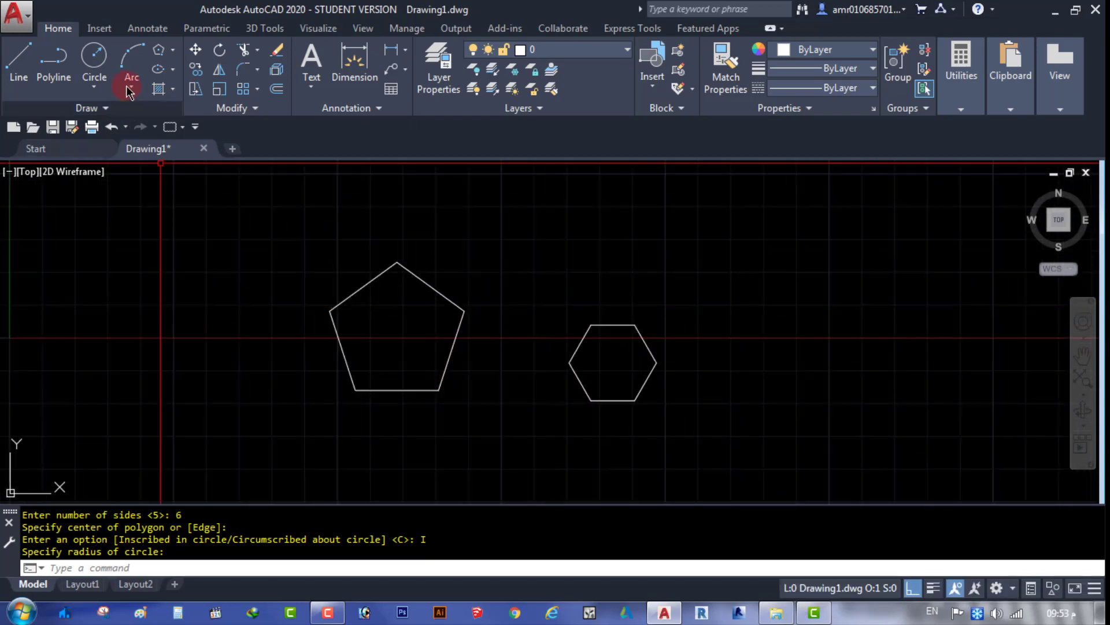
# Draw a centre ellipse right of the hexagon with axis endpoint 10 and other axis 5.
pyautogui.click(172, 70)
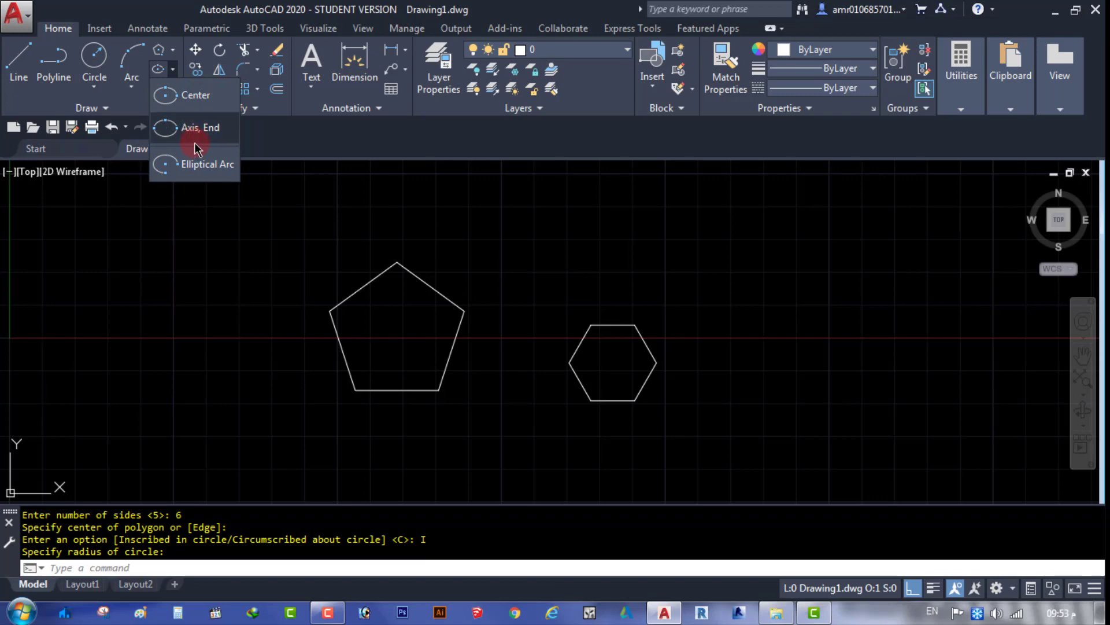
pyautogui.click(201, 102)
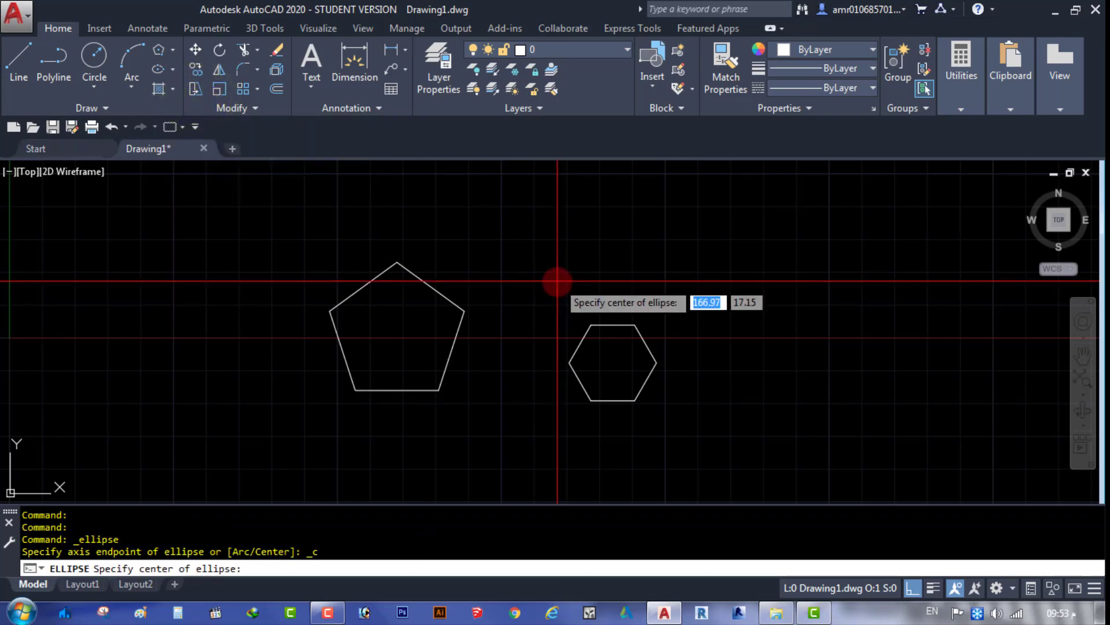
pyautogui.moveTo(570, 287); pyautogui.dragTo(320, 277, button='middle')
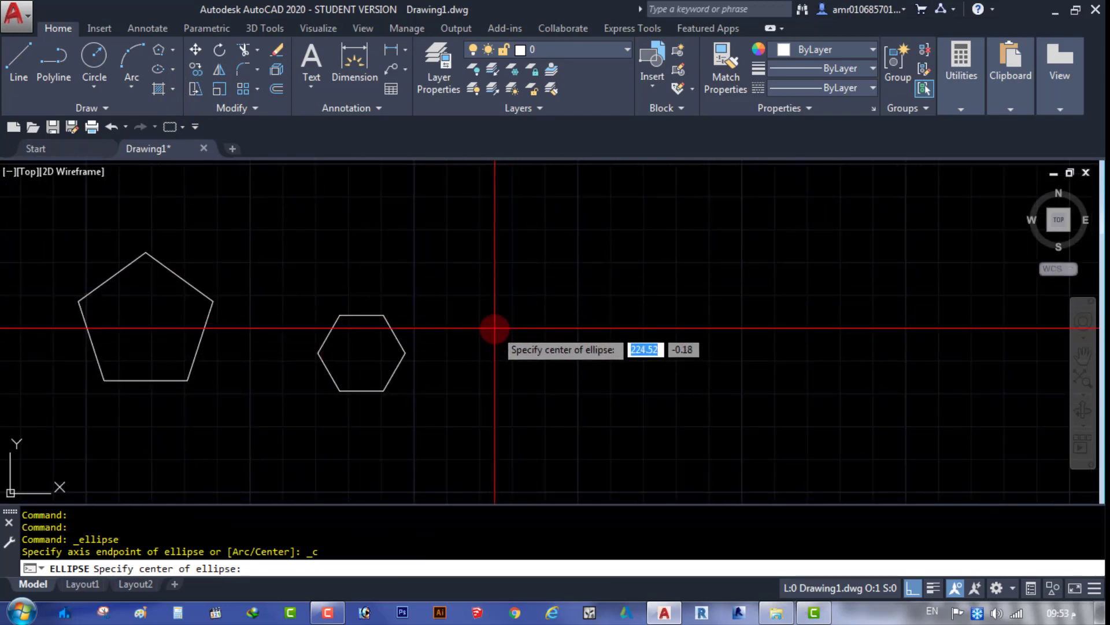
pyautogui.click(513, 328)
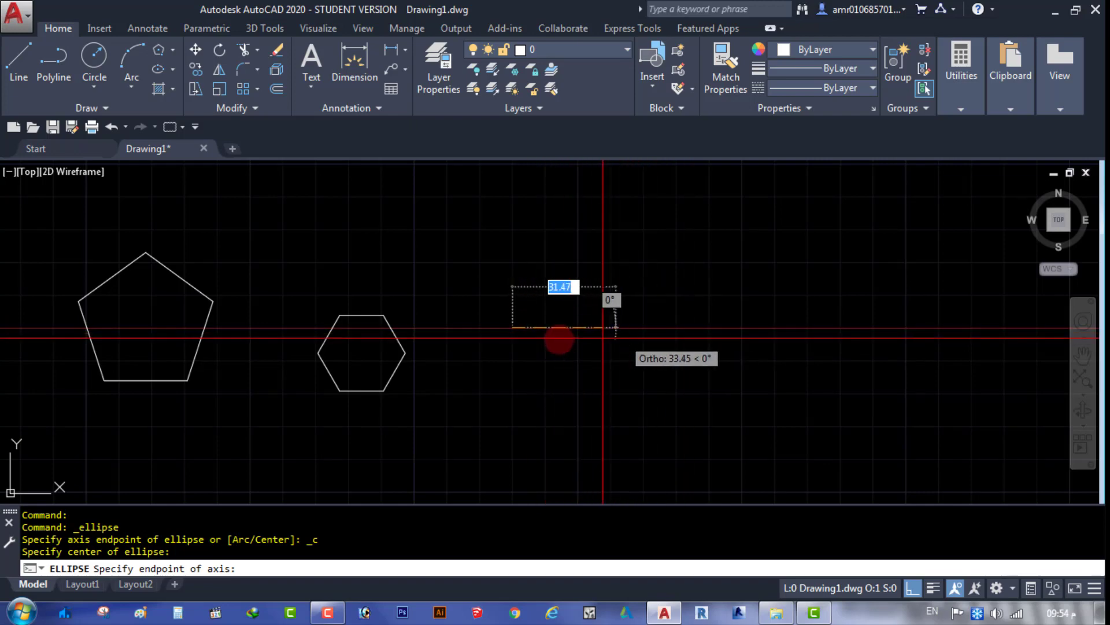
pyautogui.scroll(2, 556, 328)
pyautogui.write('10')
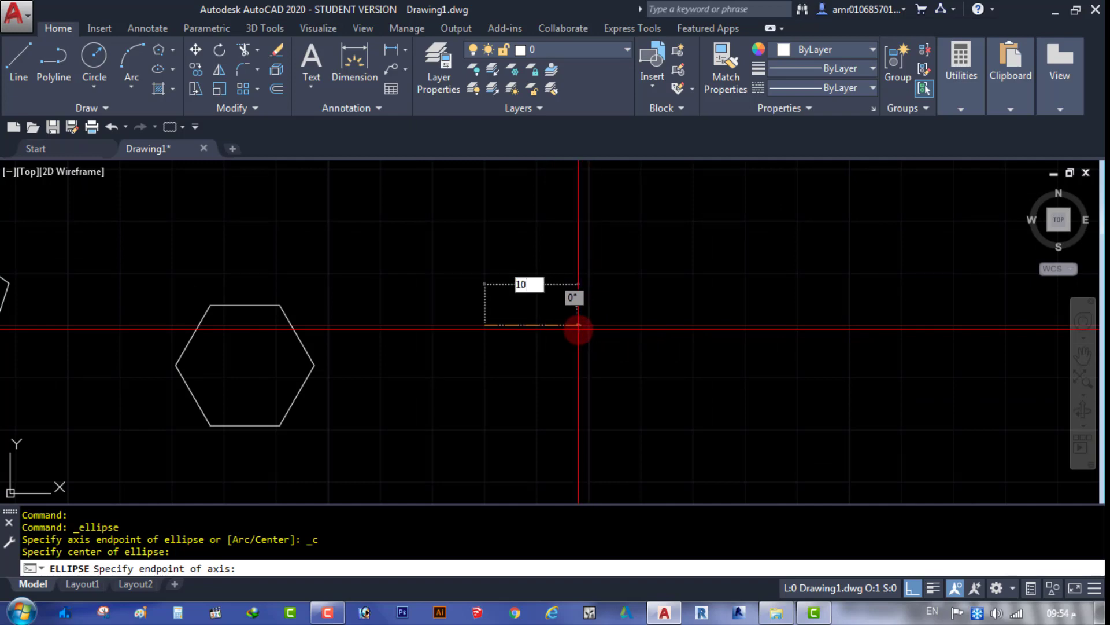
pyautogui.press('Return')
pyautogui.scroll(2, 556, 325)
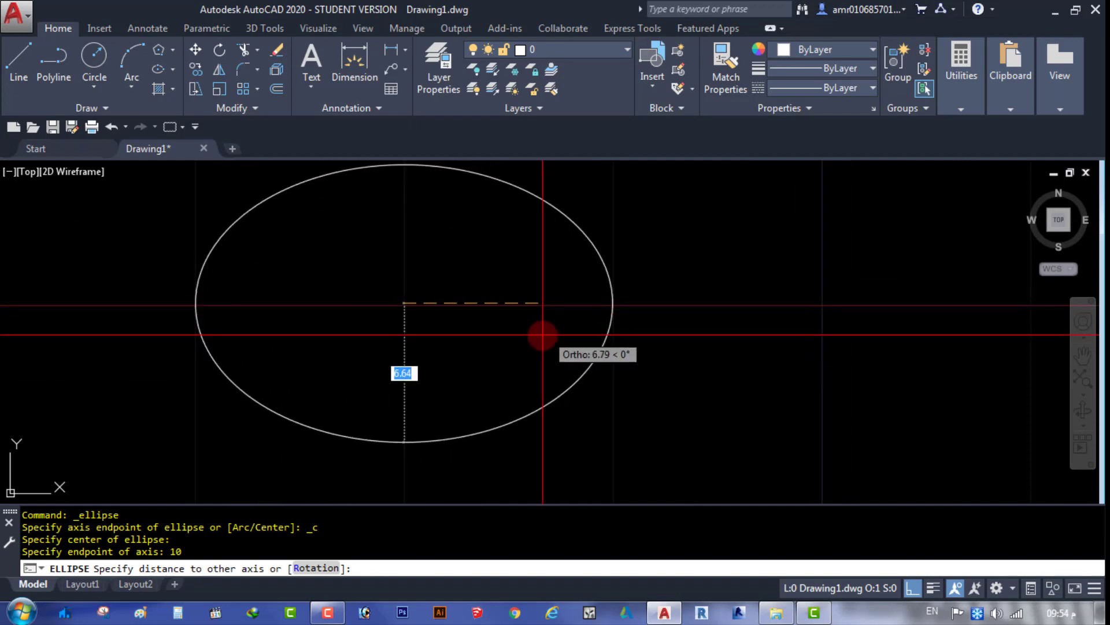
pyautogui.scroll(-4, 540, 334)
pyautogui.write('5')
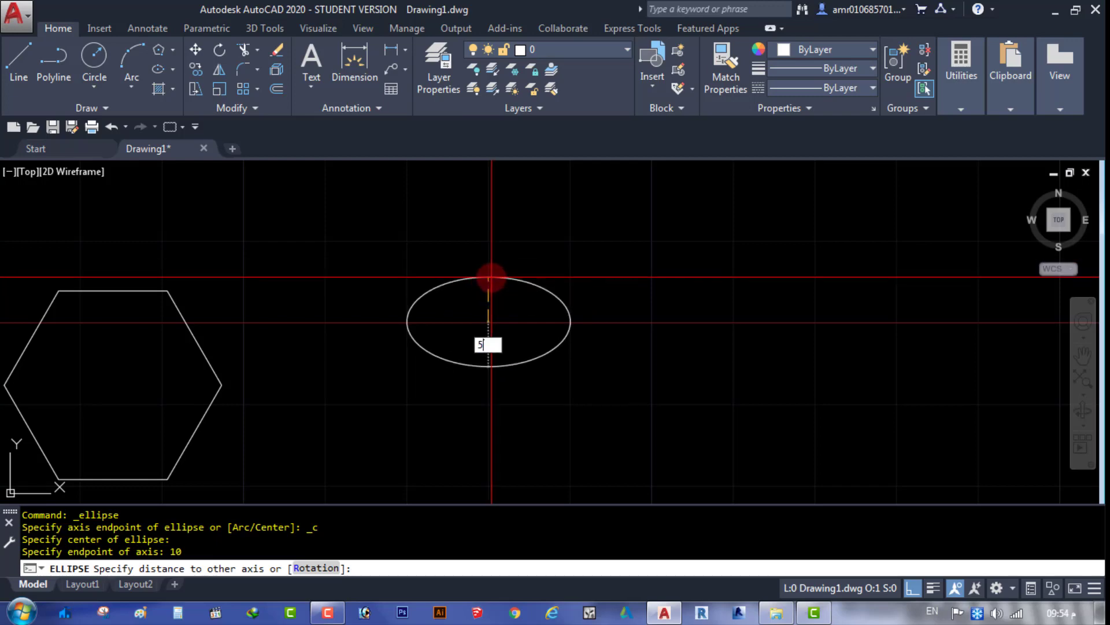
pyautogui.press('Return')
# Window-select the new ellipse, then clear the selection with Esc.
pyautogui.scroll(3, 518, 255)
pyautogui.scroll(2, 498, 295)
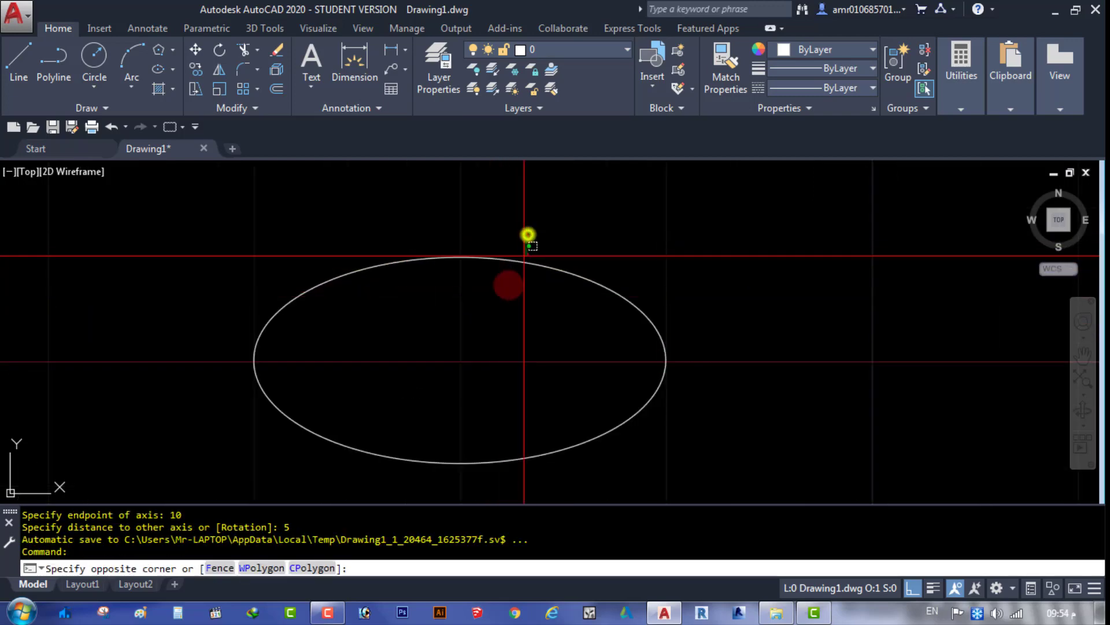
pyautogui.click(527, 234)
pyautogui.click(469, 318)
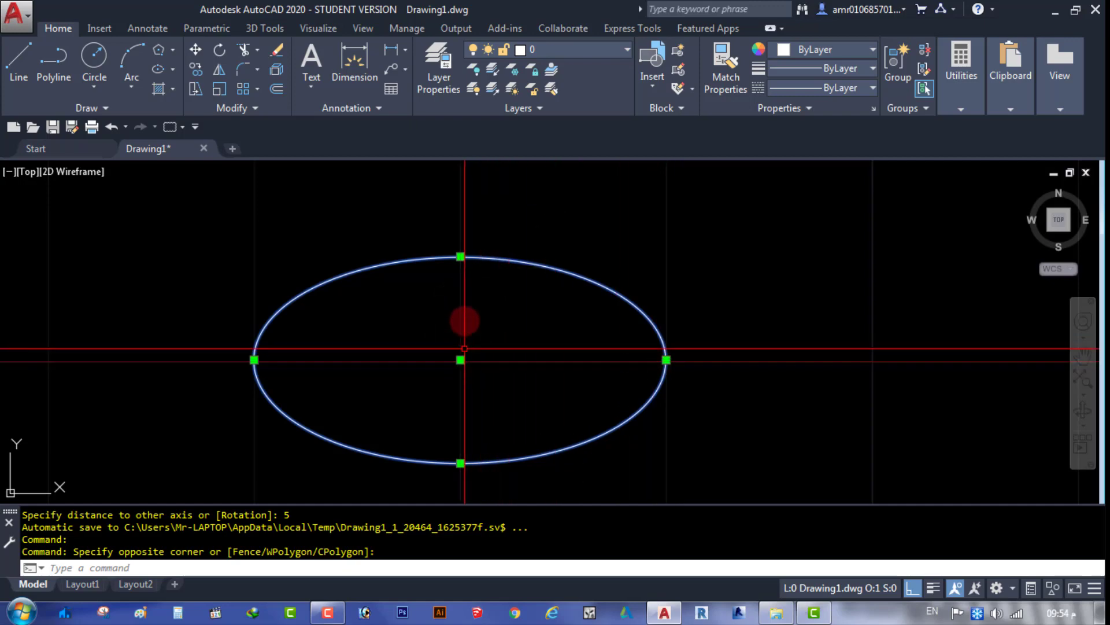
pyautogui.scroll(-6, 469, 327)
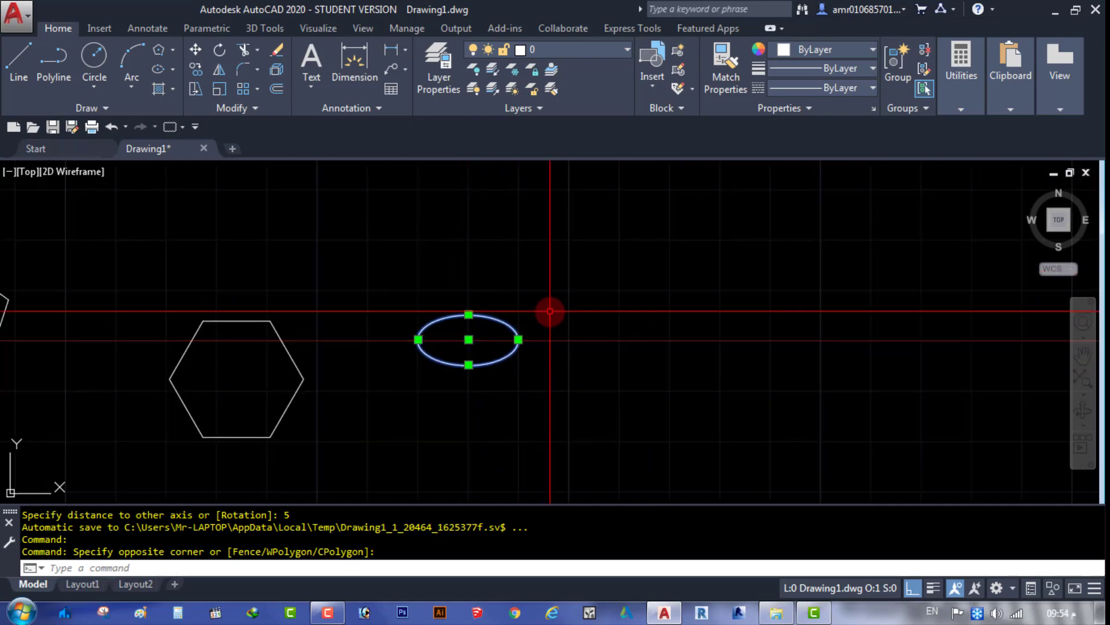
pyautogui.press('Escape')
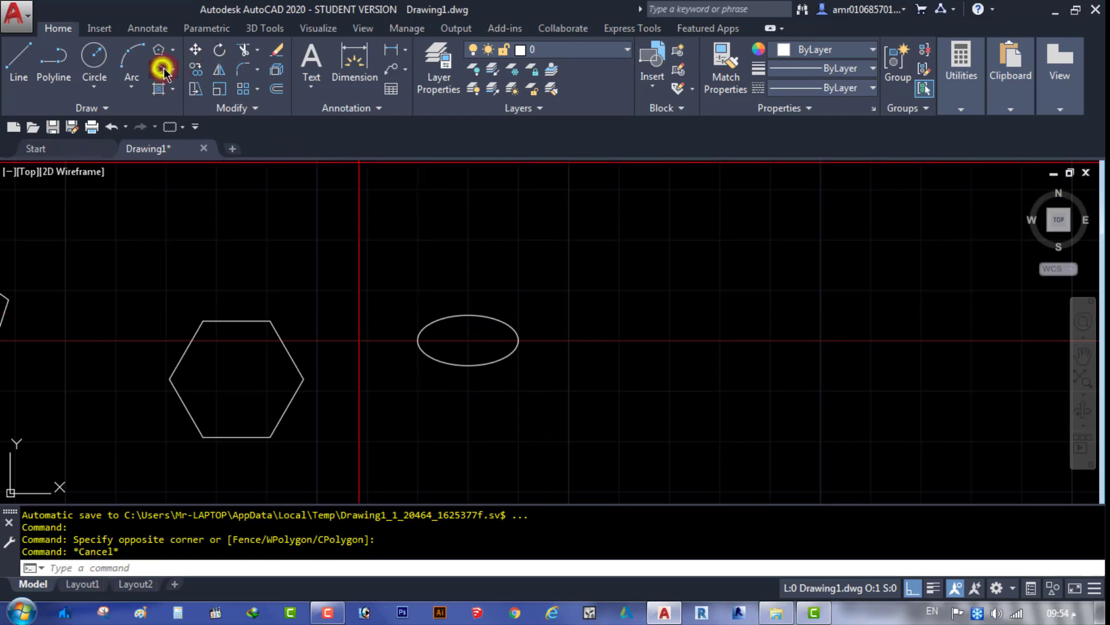
# Draw a second, wider ellipse from two axis endpoints and an other-axis distance.
pyautogui.click(164, 70)
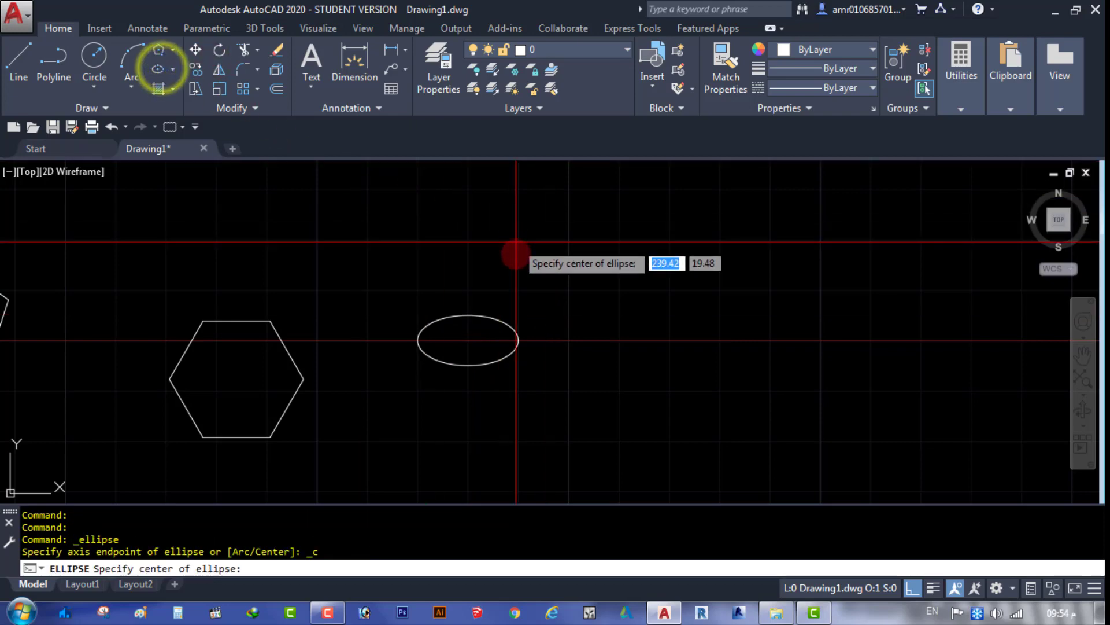
pyautogui.click(173, 72)
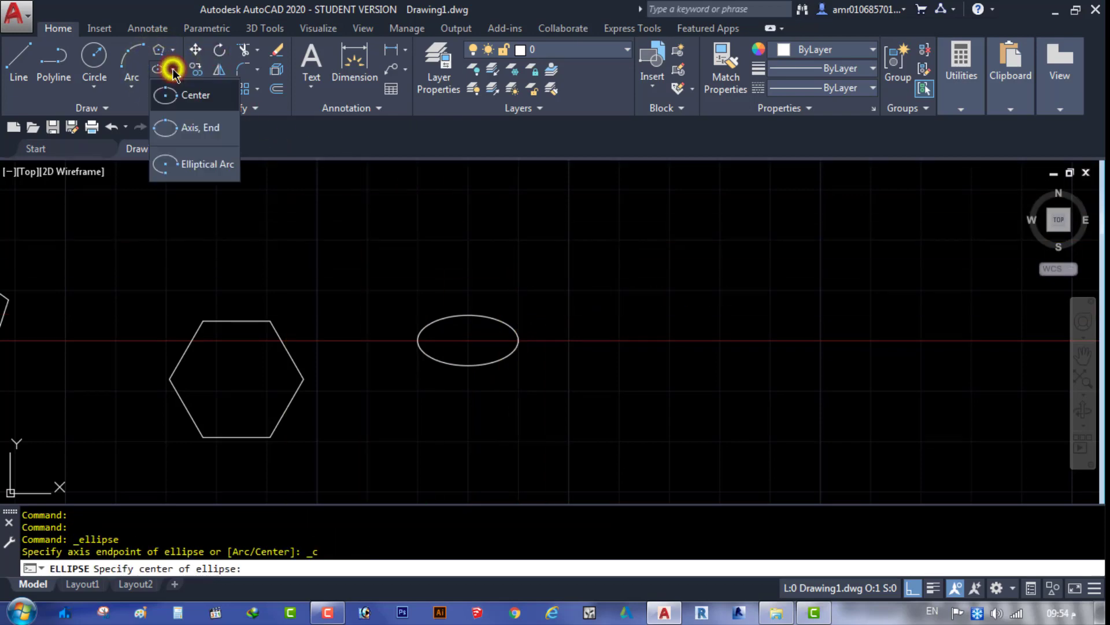
pyautogui.click(202, 128)
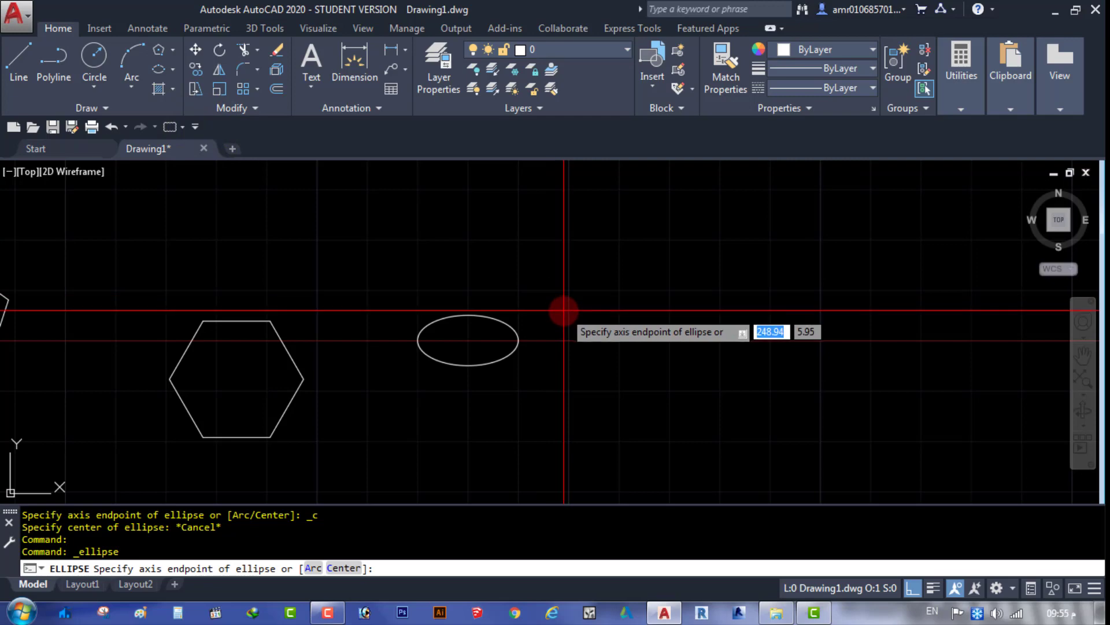
pyautogui.click(614, 350)
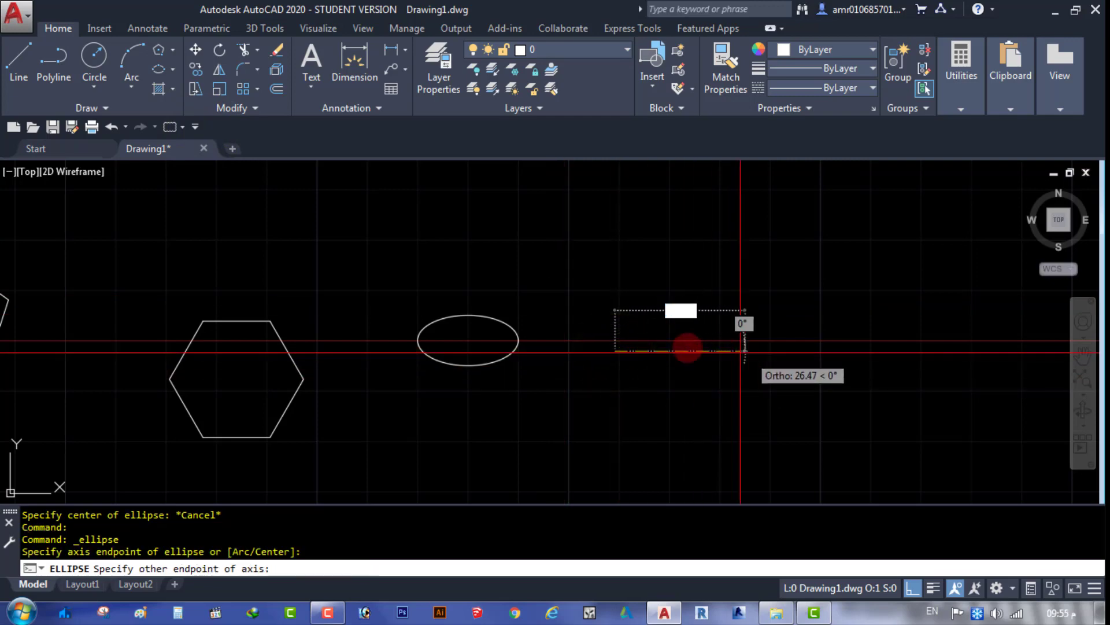
pyautogui.click(633, 297)
pyautogui.scroll(2, 677, 330)
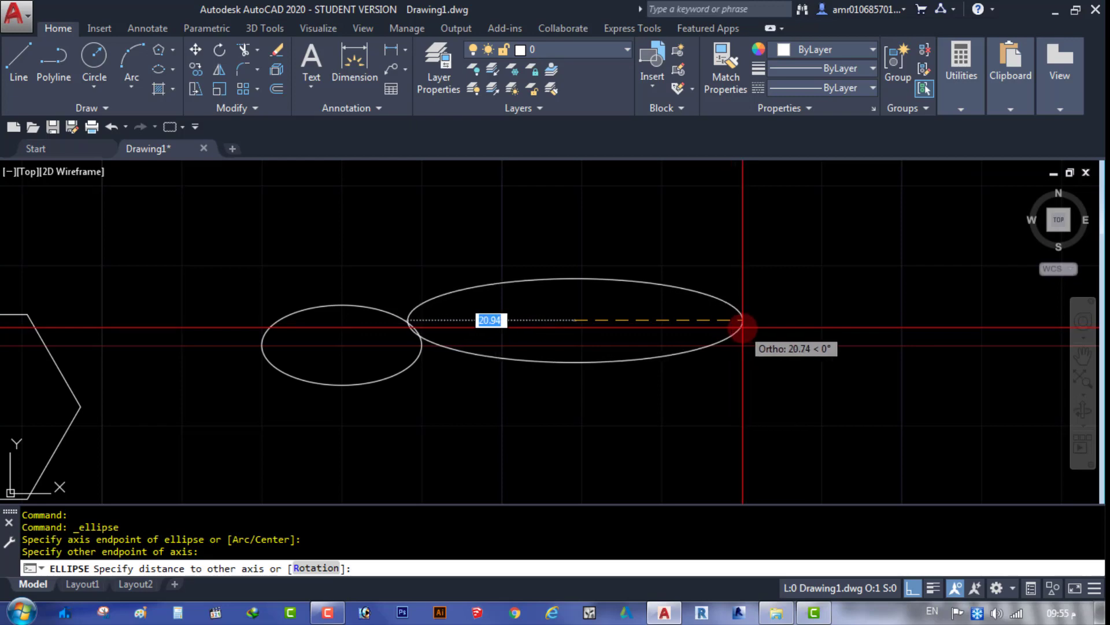
pyautogui.click(710, 323)
# Crossing-select both ellipses and delete them.
pyautogui.click(583, 245)
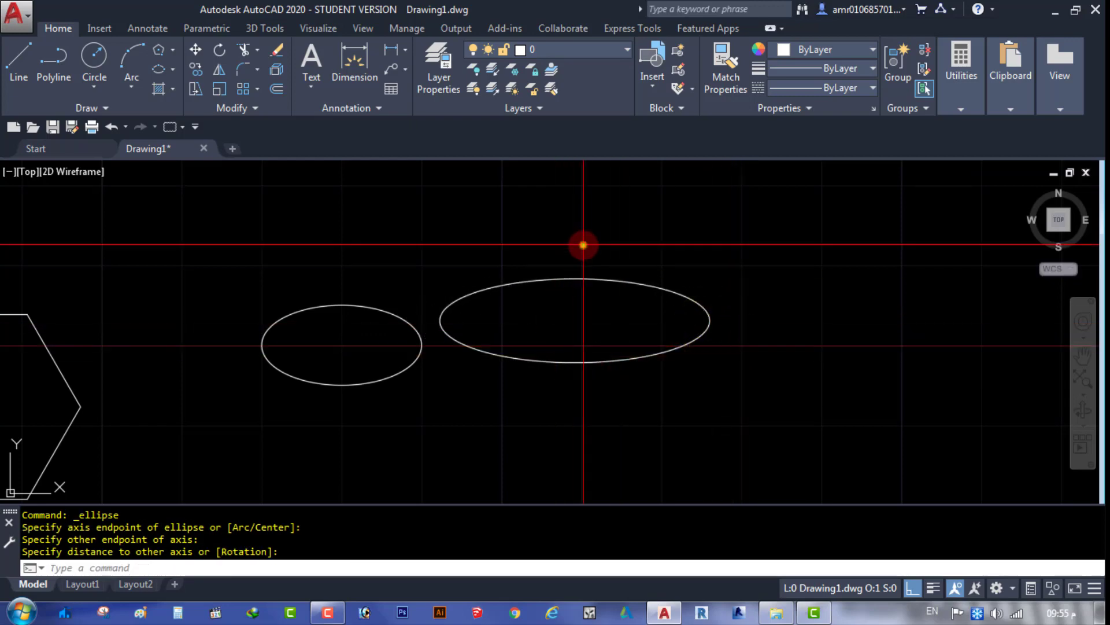
pyautogui.click(320, 358)
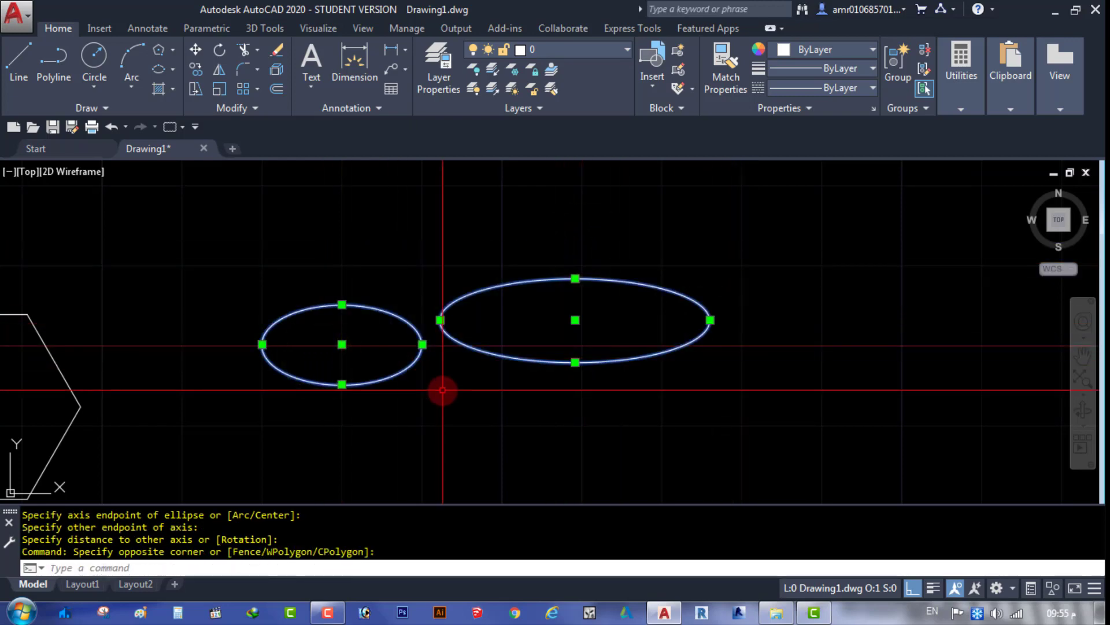
pyautogui.press('Delete')
pyautogui.scroll(-4, 512, 277)
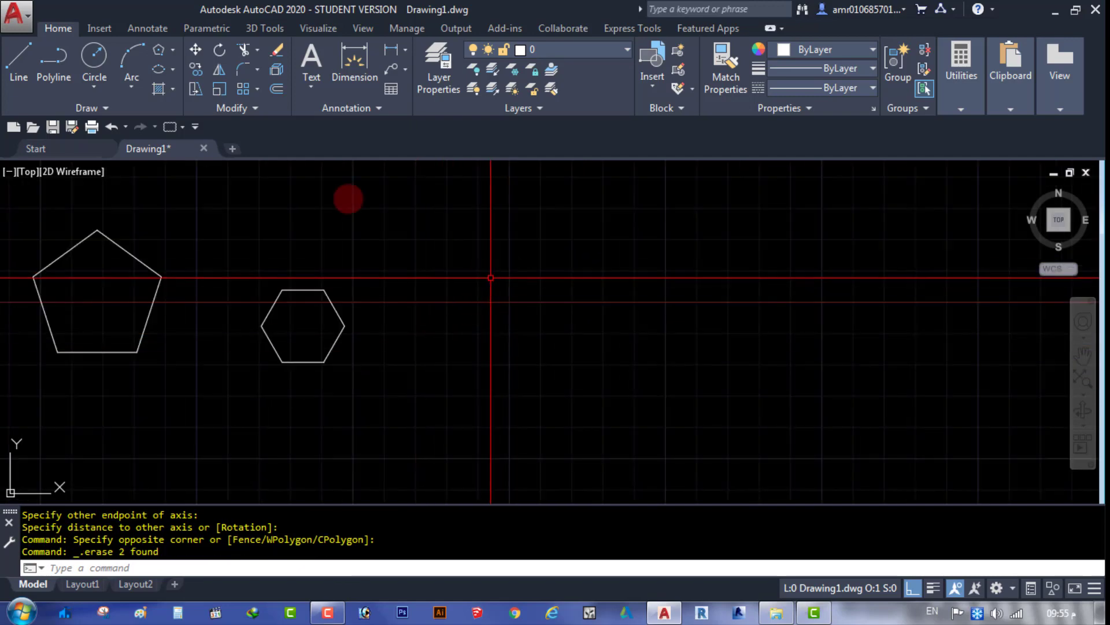
pyautogui.click(160, 70)
pyautogui.click(173, 70)
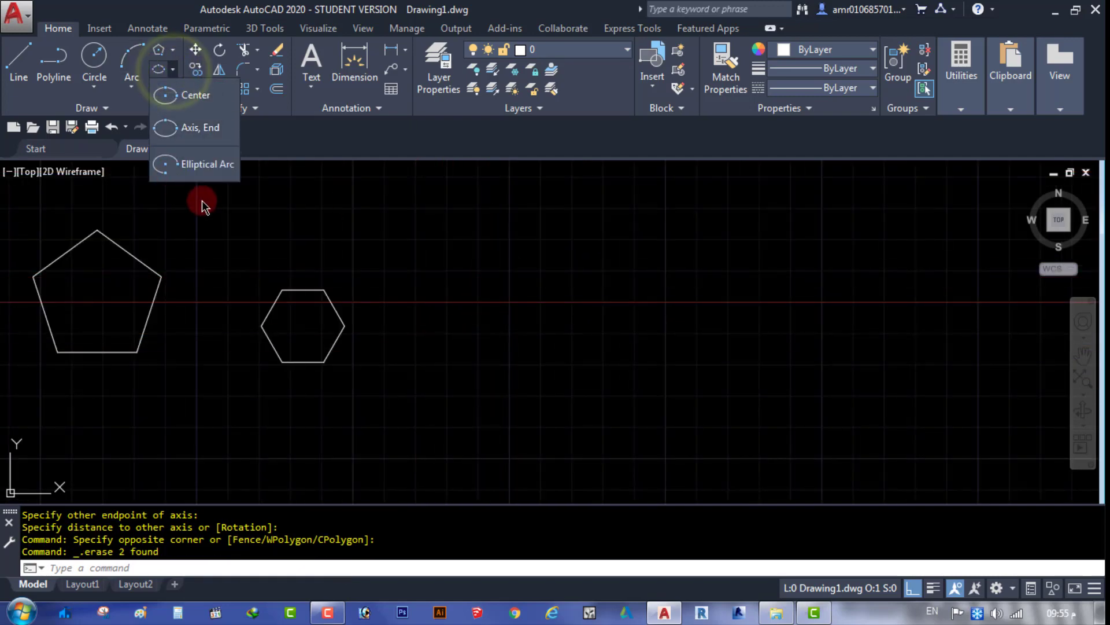
# Start an elliptical arc with a 10-unit axis, set its other-axis distance, and toggle Ortho.
pyautogui.click(200, 172)
pyautogui.scroll(2, 513, 335)
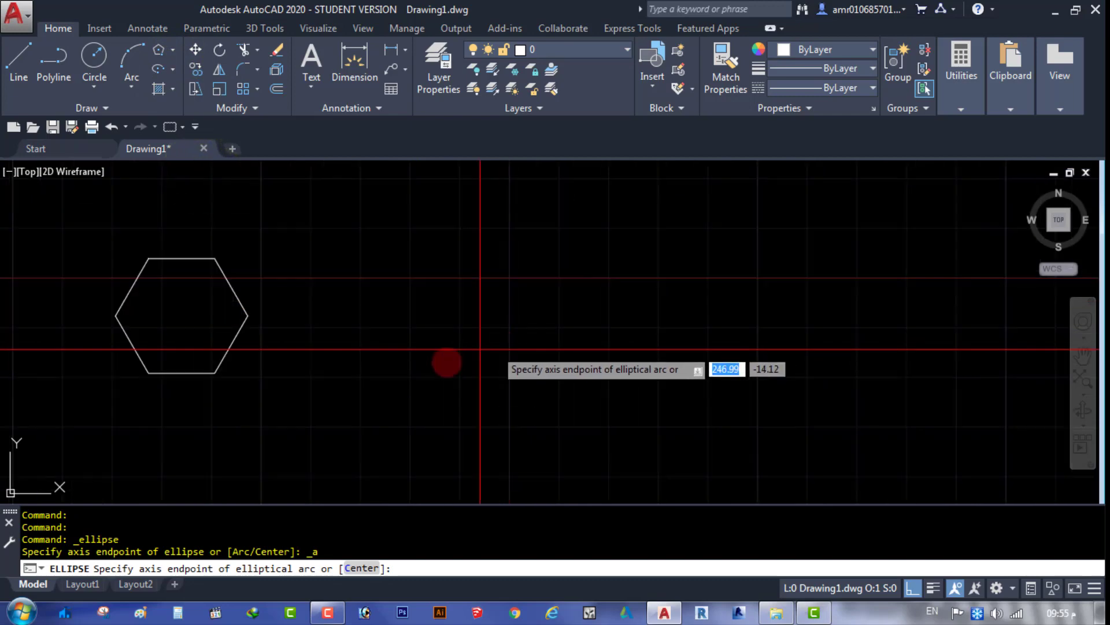
pyautogui.moveTo(446, 362); pyautogui.dragTo(458, 314, button='middle')
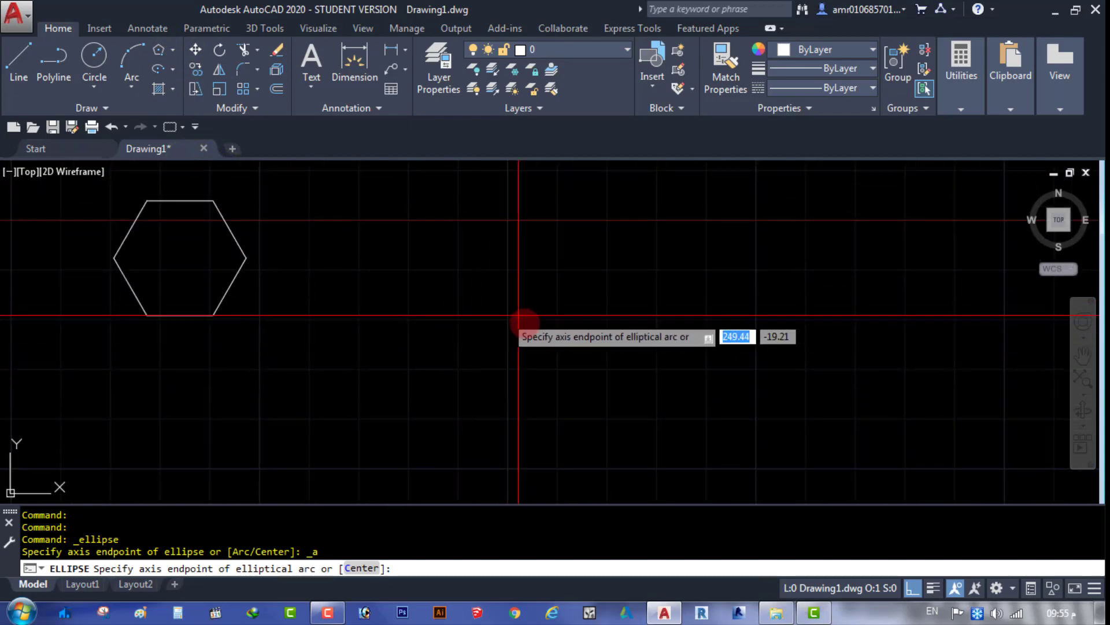
pyautogui.click(498, 317)
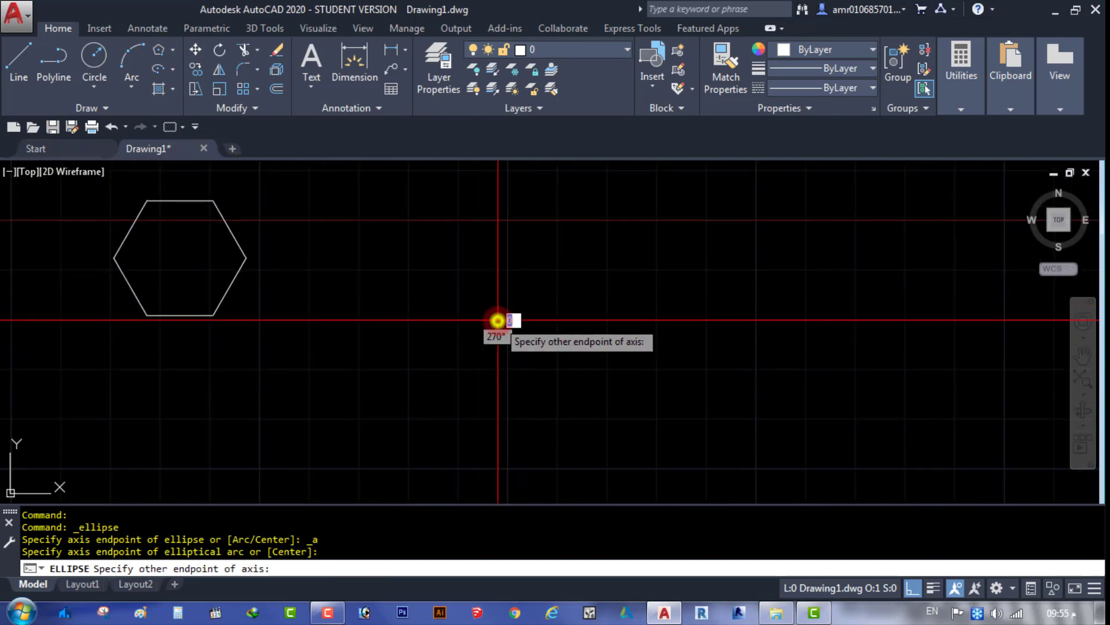
pyautogui.scroll(3, 518, 307)
pyautogui.write('10')
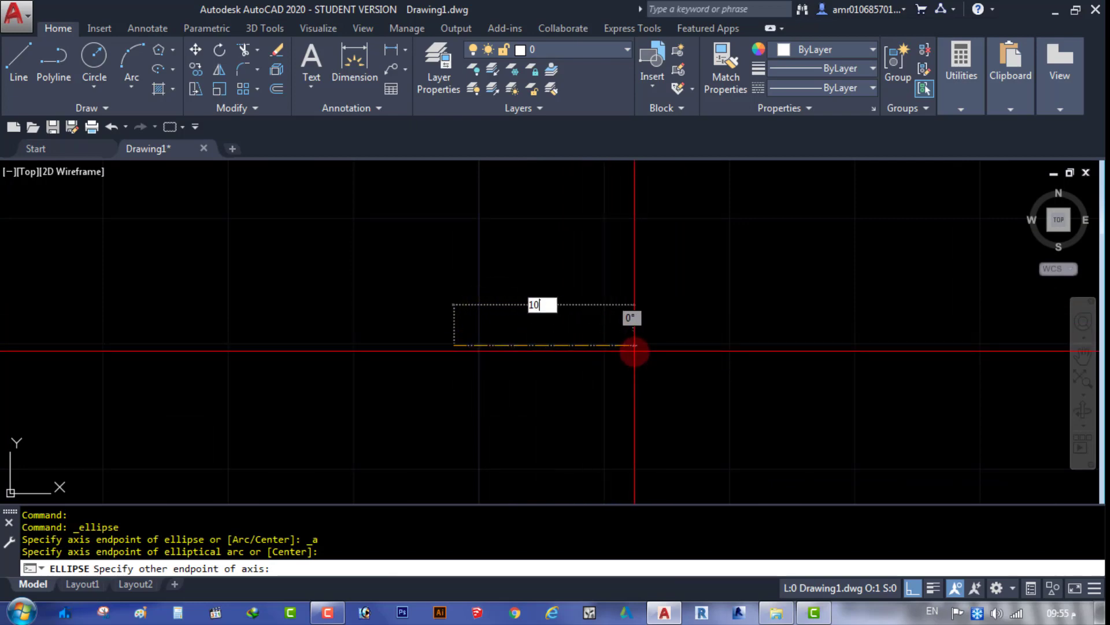
pyautogui.press('Return')
pyautogui.scroll(4, 515, 324)
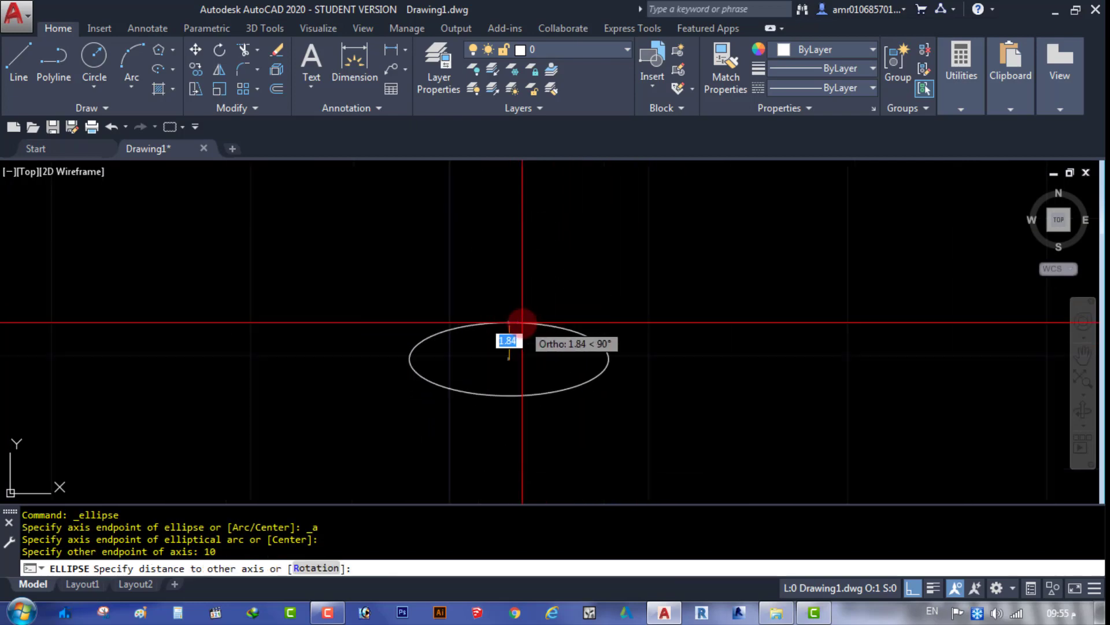
pyautogui.scroll(2, 514, 349)
pyautogui.moveTo(515, 343); pyautogui.dragTo(509, 280, button='middle')
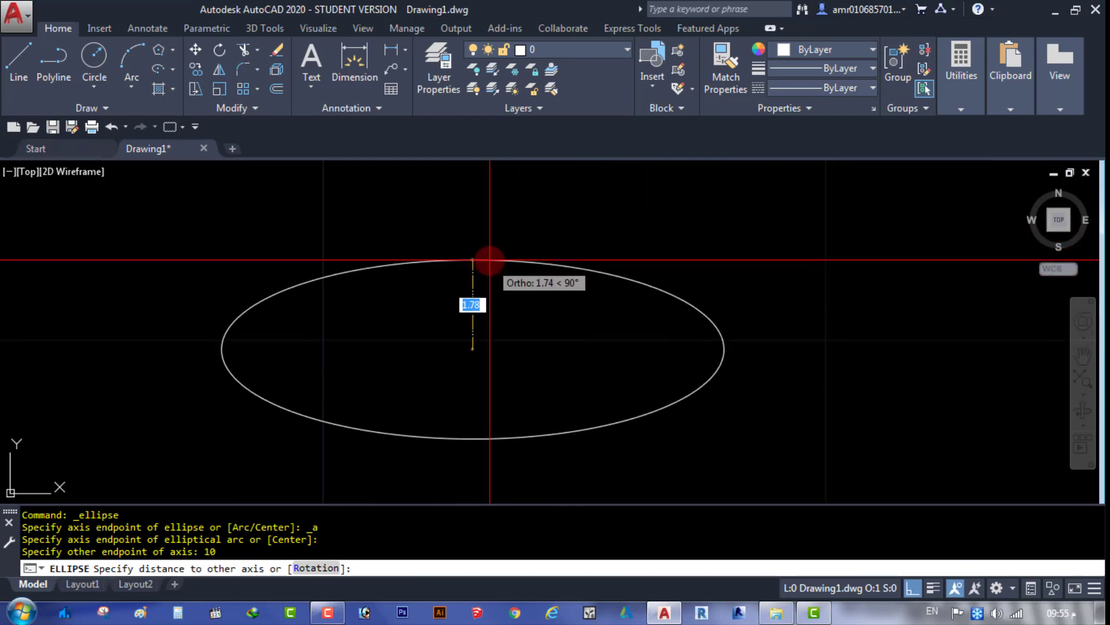
pyautogui.click(491, 252)
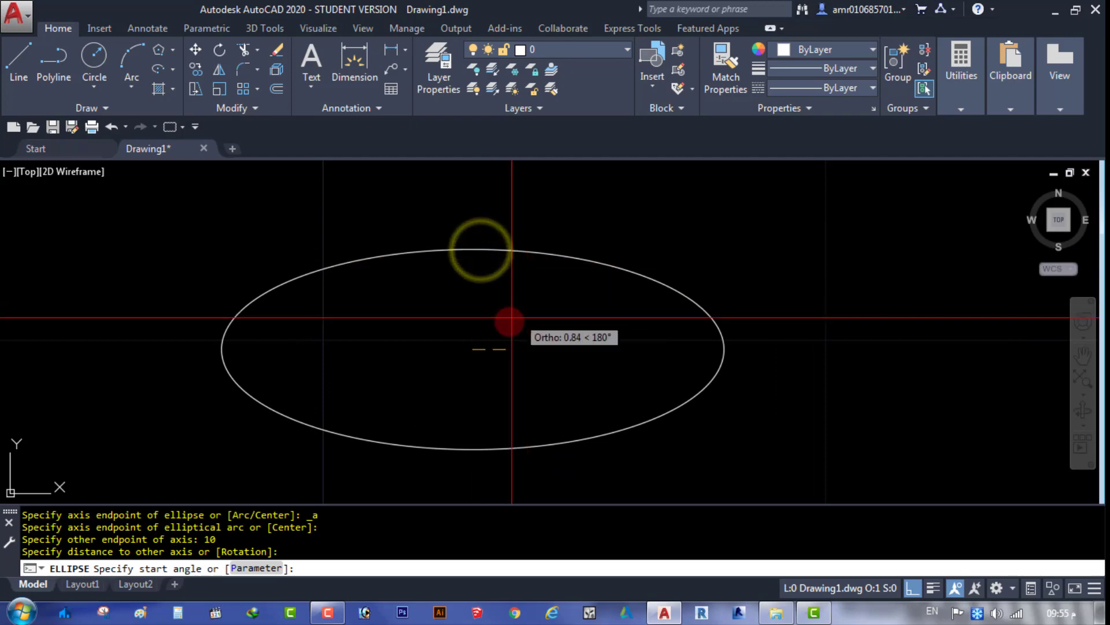
pyautogui.click(924, 575)
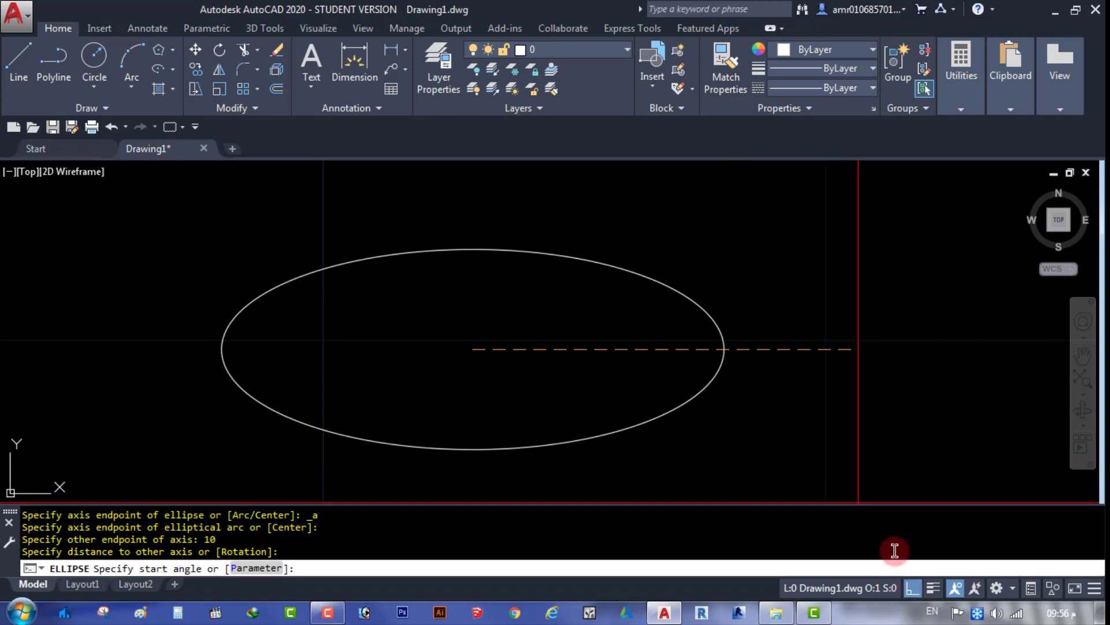
# With Ortho off, pick the arc's start angle at the ellipse top and its end angle.
pyautogui.click(910, 588)
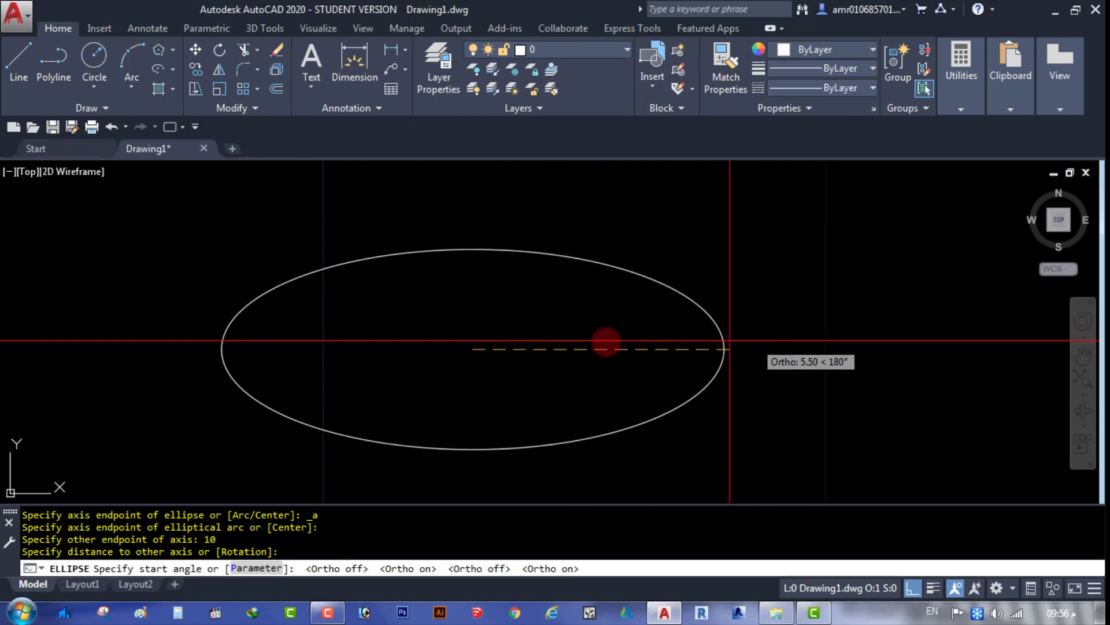
pyautogui.click(472, 224)
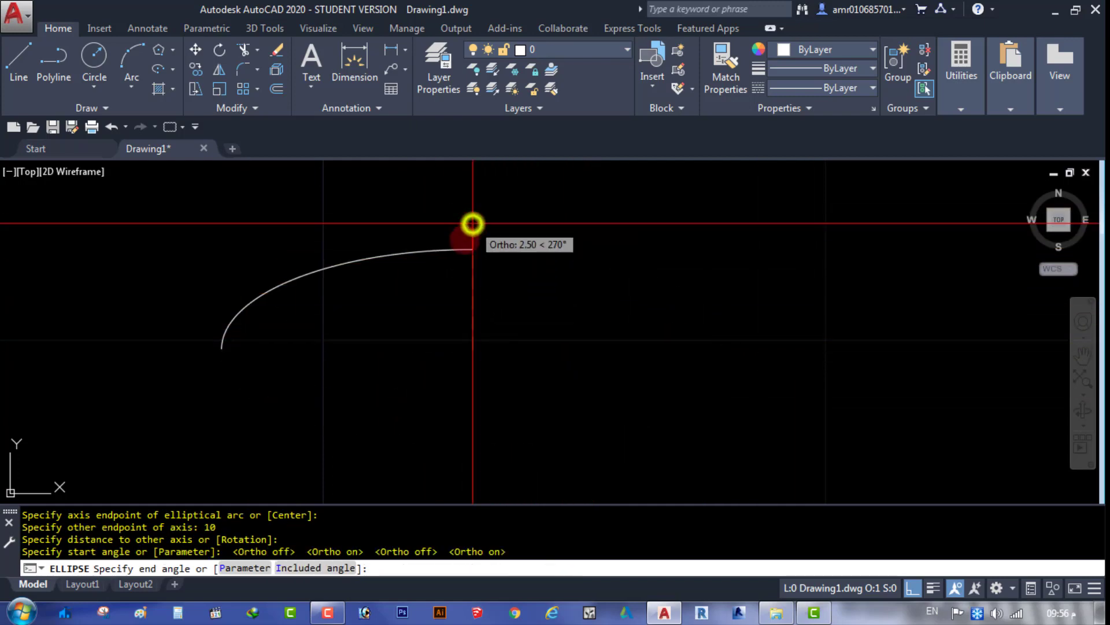
pyautogui.click(910, 589)
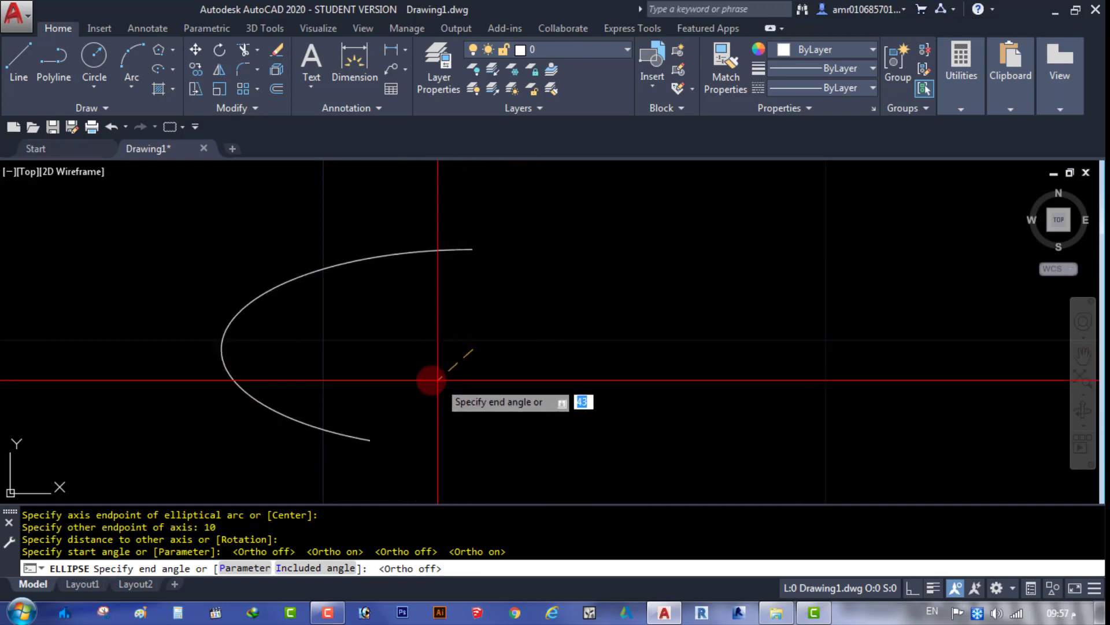
pyautogui.click(385, 360)
pyautogui.scroll(-4, 498, 353)
pyautogui.scroll(6, 462, 327)
# Select the elliptical arc and stretch its end grip down to the ellipse's bottom.
pyautogui.click(468, 226)
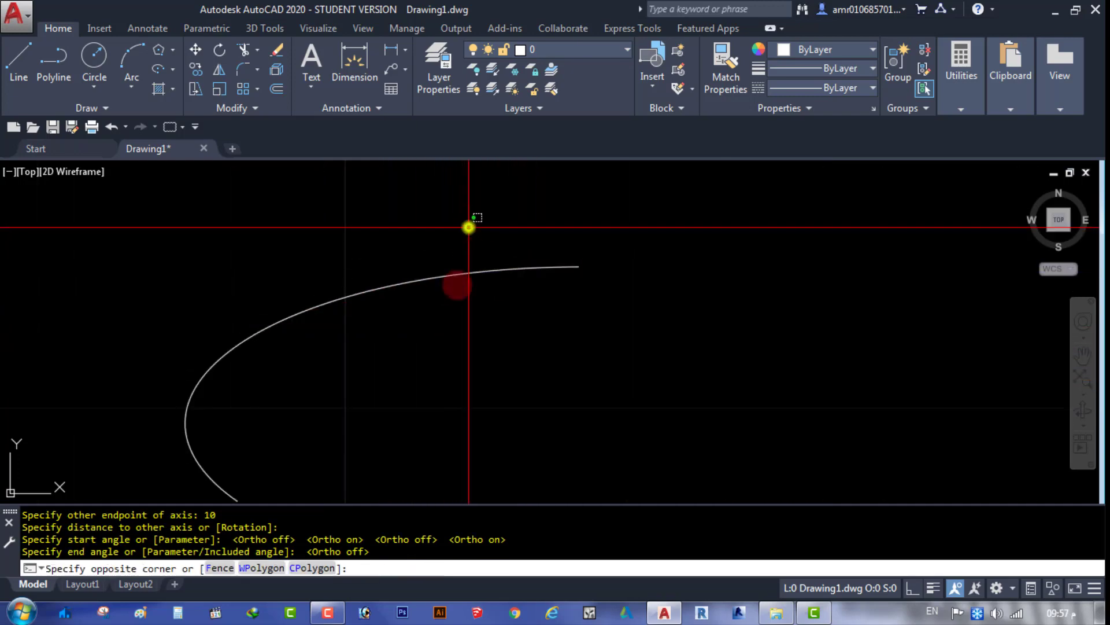
pyautogui.click(435, 309)
pyautogui.scroll(-4, 434, 312)
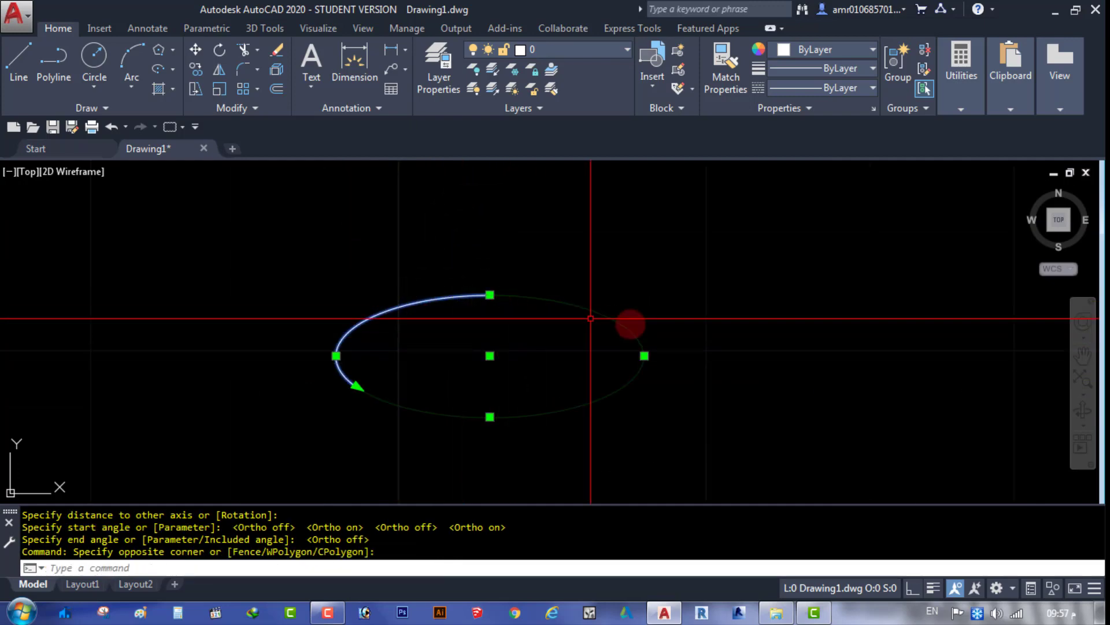
pyautogui.press('Escape')
pyautogui.click(456, 335)
pyautogui.click(433, 281)
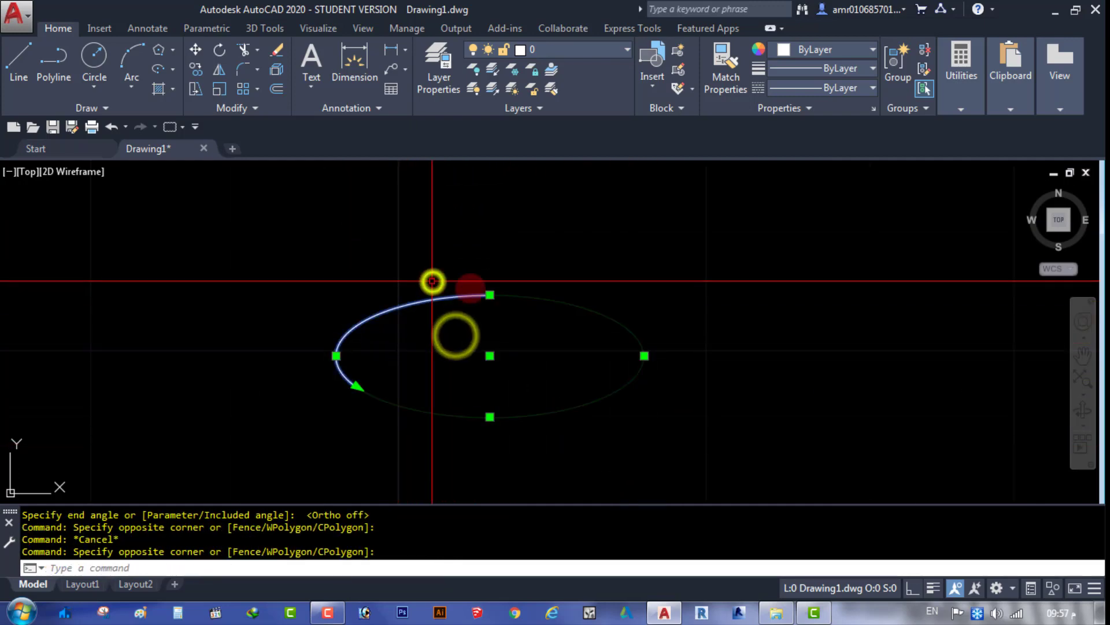
pyautogui.scroll(-5, 456, 414)
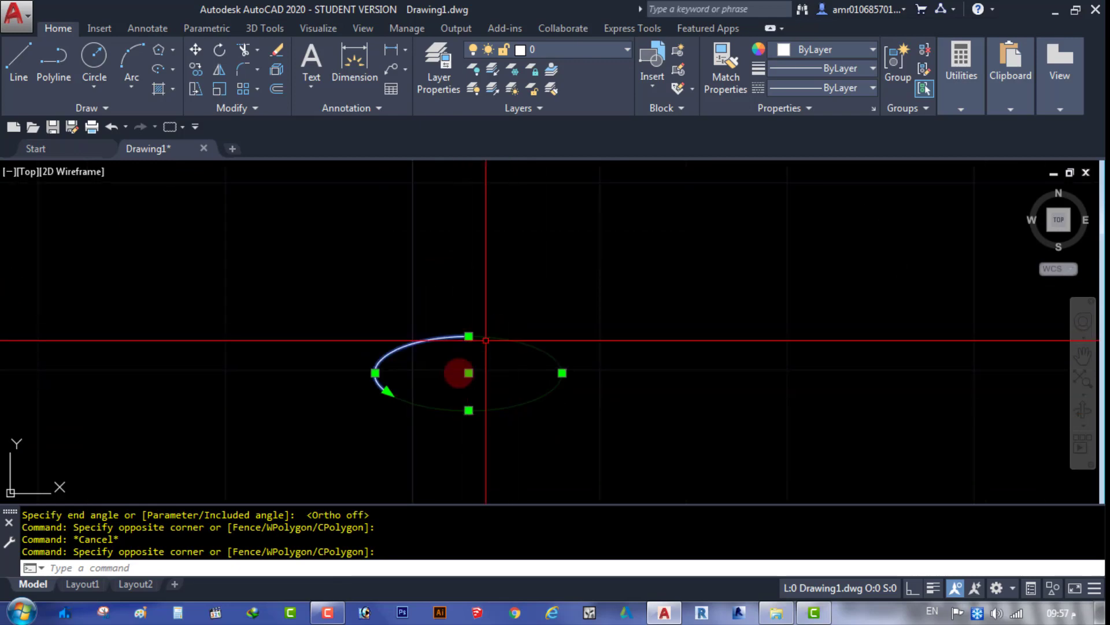
pyautogui.scroll(3, 459, 373)
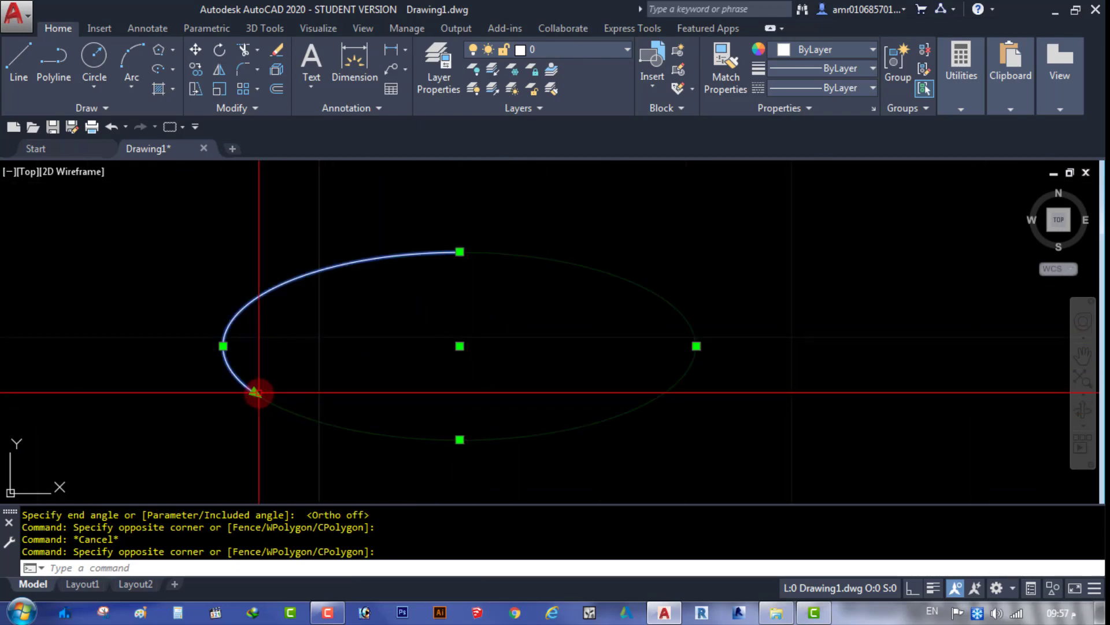
pyautogui.click(256, 393)
pyautogui.click(480, 448)
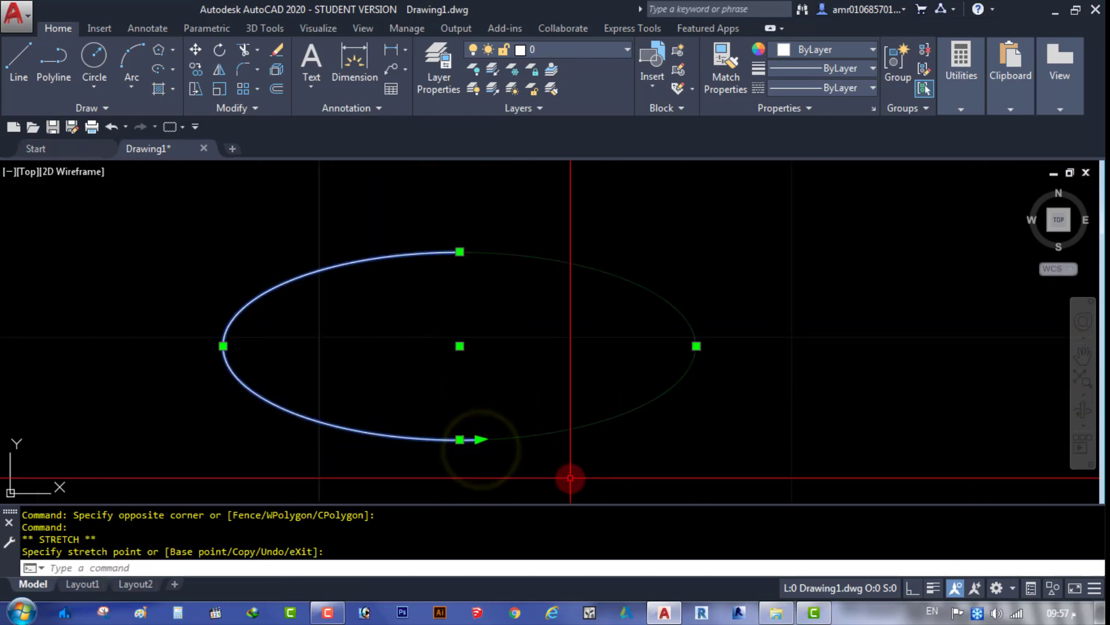
pyautogui.press('Escape')
# Reselect the arc a few times, pan it right, and clear the selection with Esc.
pyautogui.press('Escape')
pyautogui.click(480, 211)
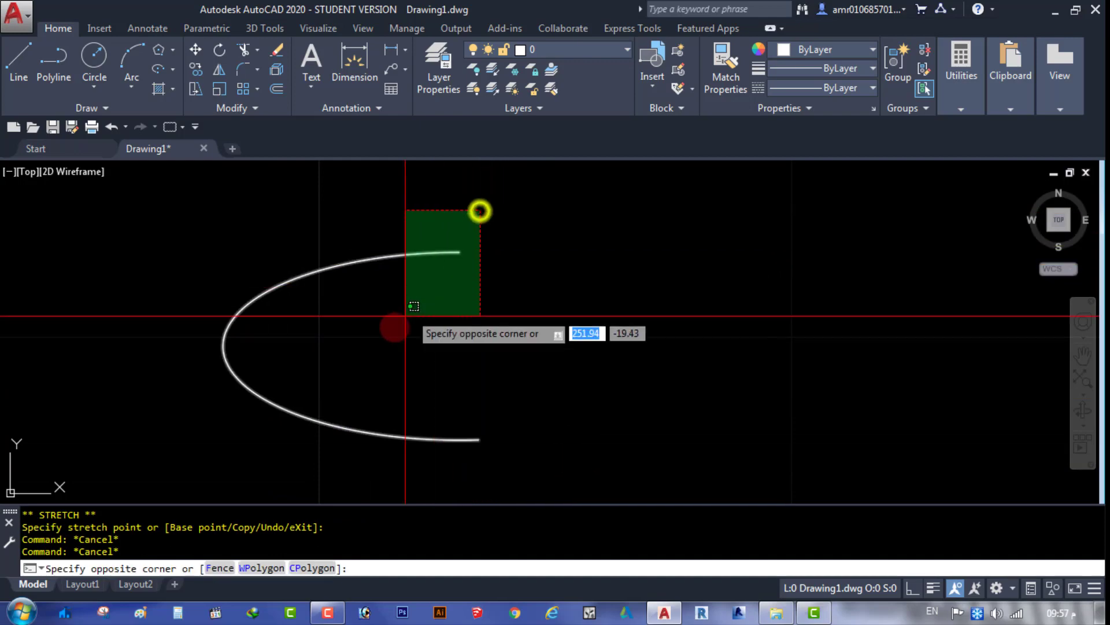
pyautogui.click(405, 316)
pyautogui.press('Escape')
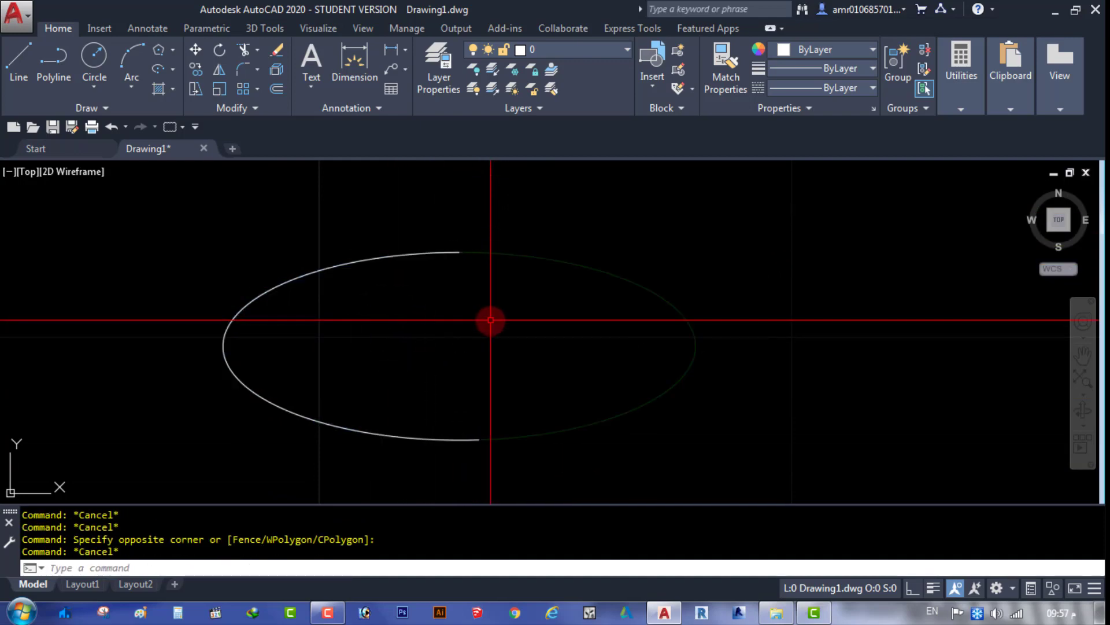
pyautogui.press('Escape')
pyautogui.click(425, 201)
pyautogui.click(367, 316)
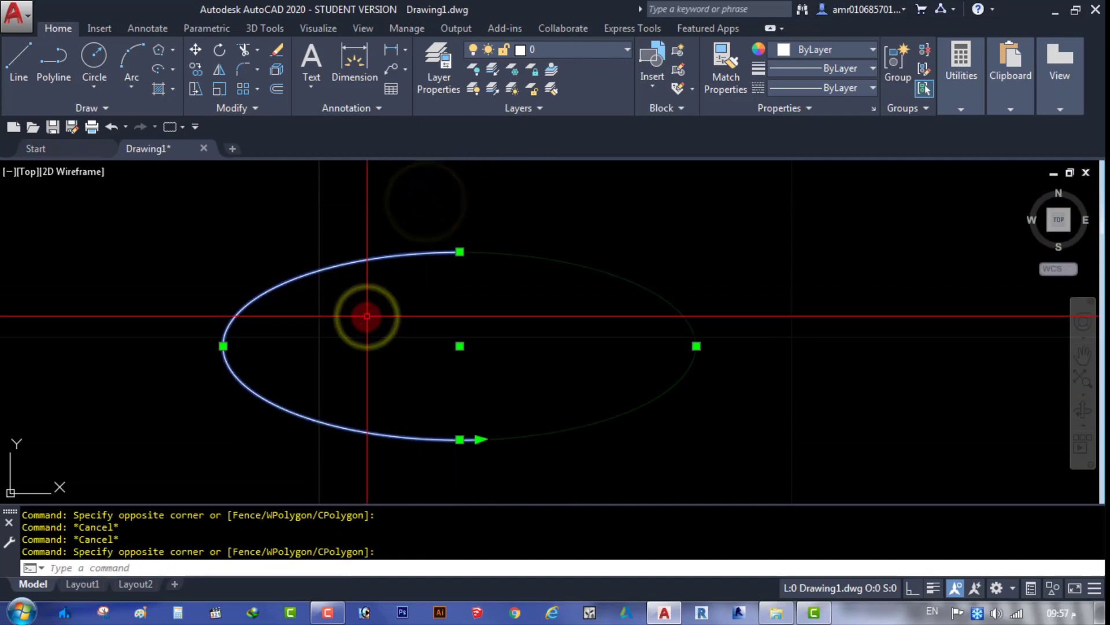
pyautogui.press('Escape')
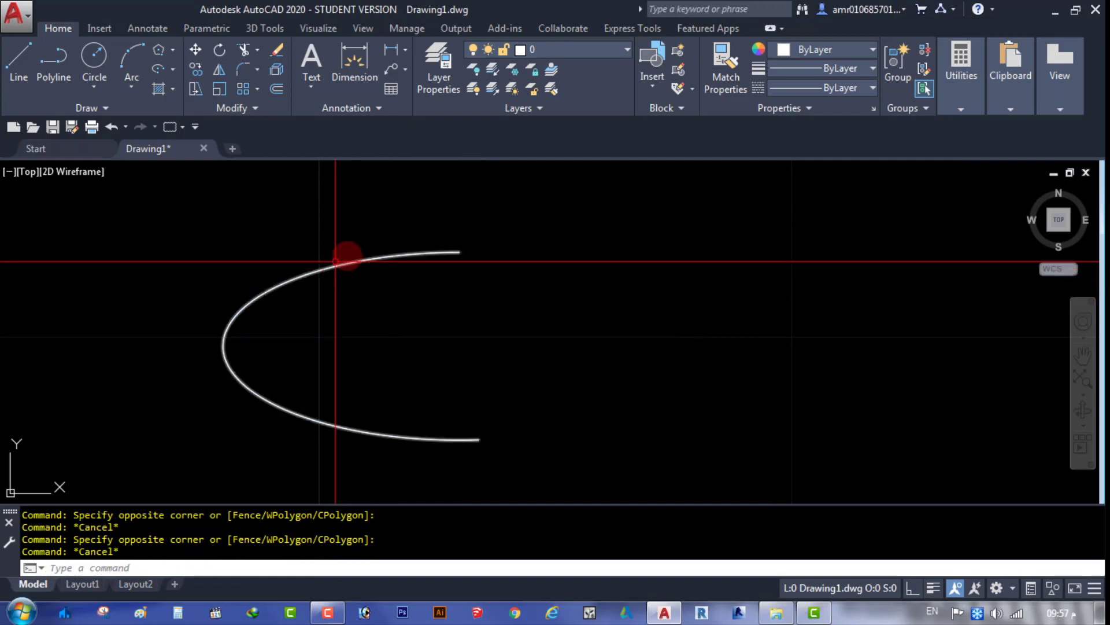
pyautogui.moveTo(335, 262); pyautogui.dragTo(462, 316, button='middle')
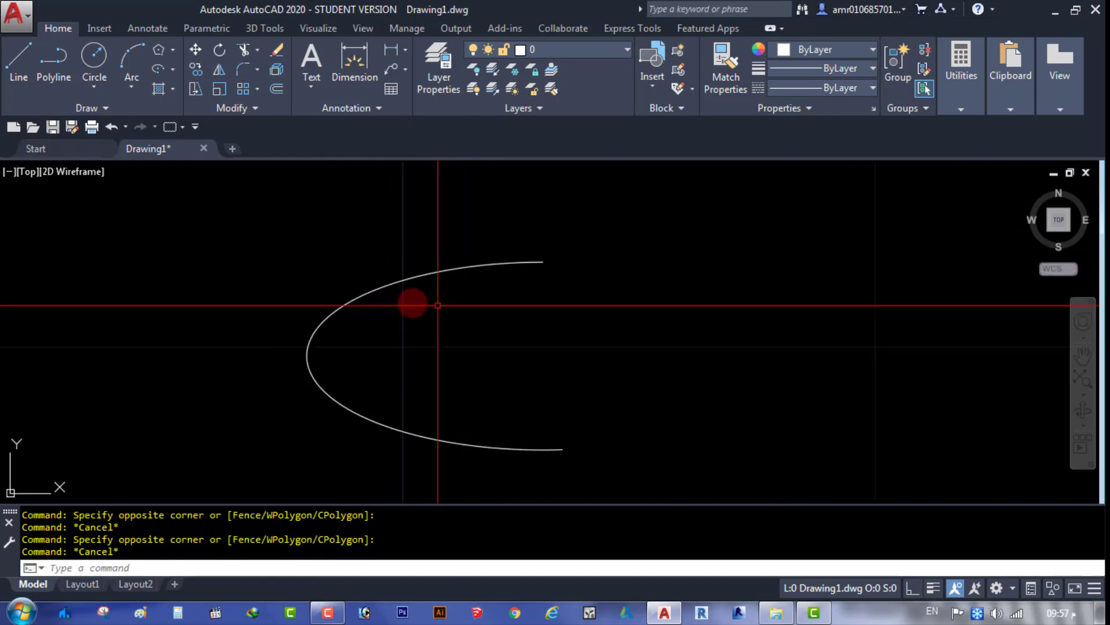
pyautogui.scroll(2, 411, 304)
pyautogui.click(464, 226)
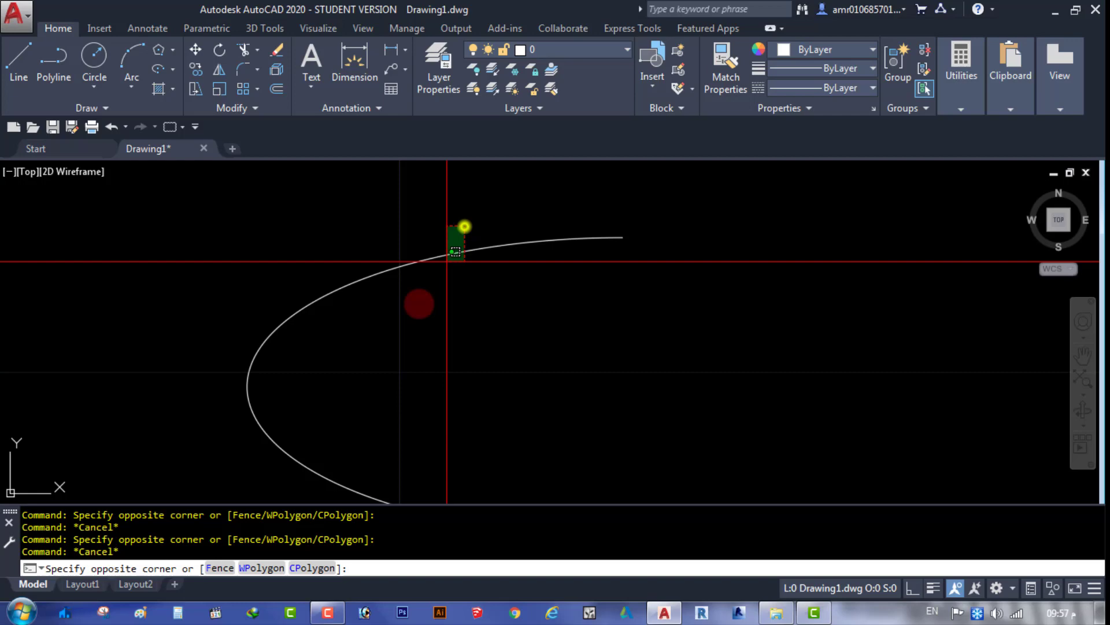
pyautogui.click(410, 309)
pyautogui.scroll(-4, 468, 320)
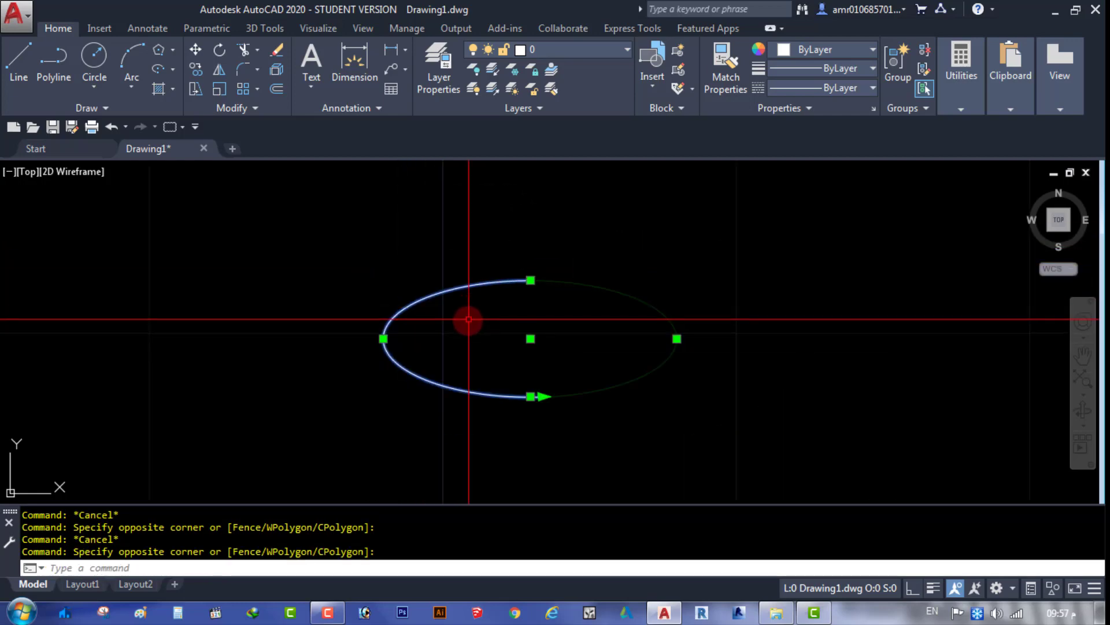
pyautogui.scroll(4, 469, 320)
pyautogui.press('Escape')
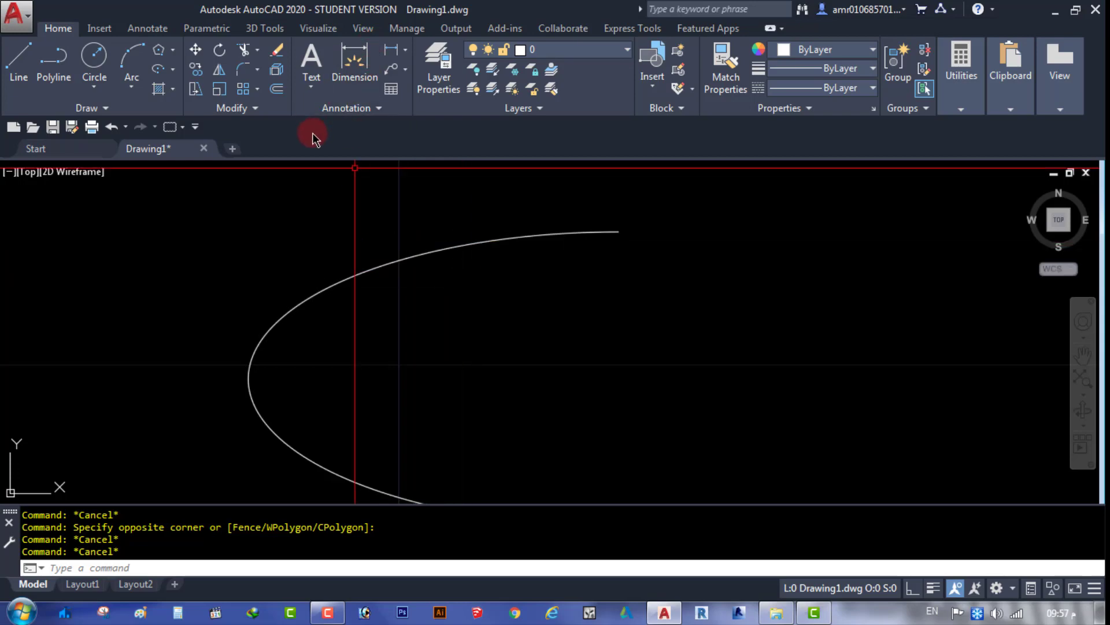
pyautogui.scroll(-2, 493, 292)
pyautogui.press('Escape')
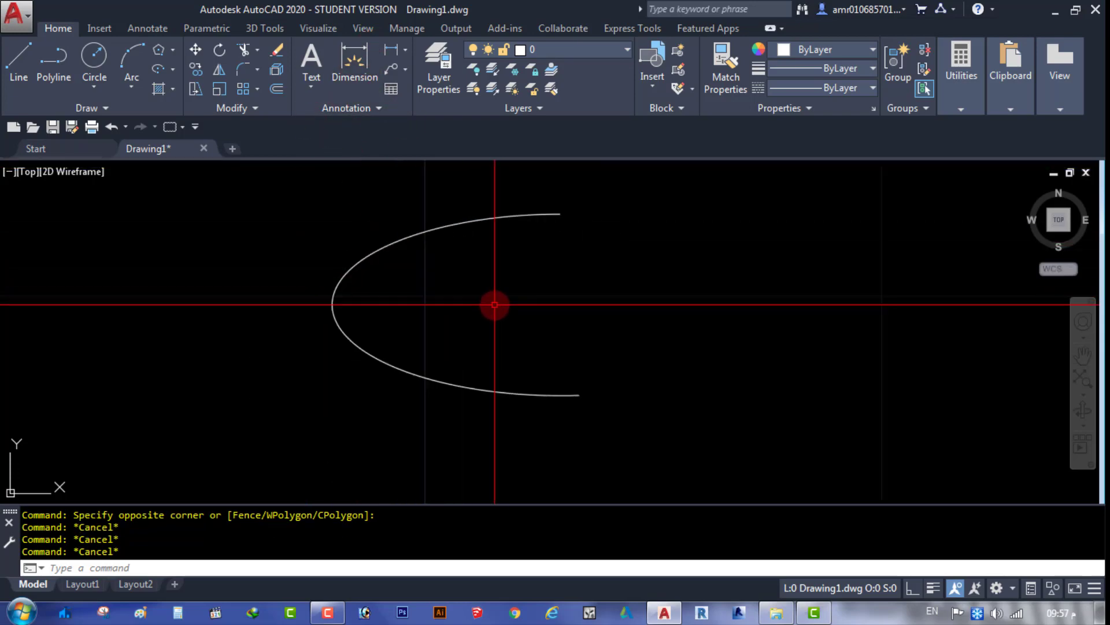
pyautogui.scroll(-5, 463, 291)
pyautogui.press('Escape')
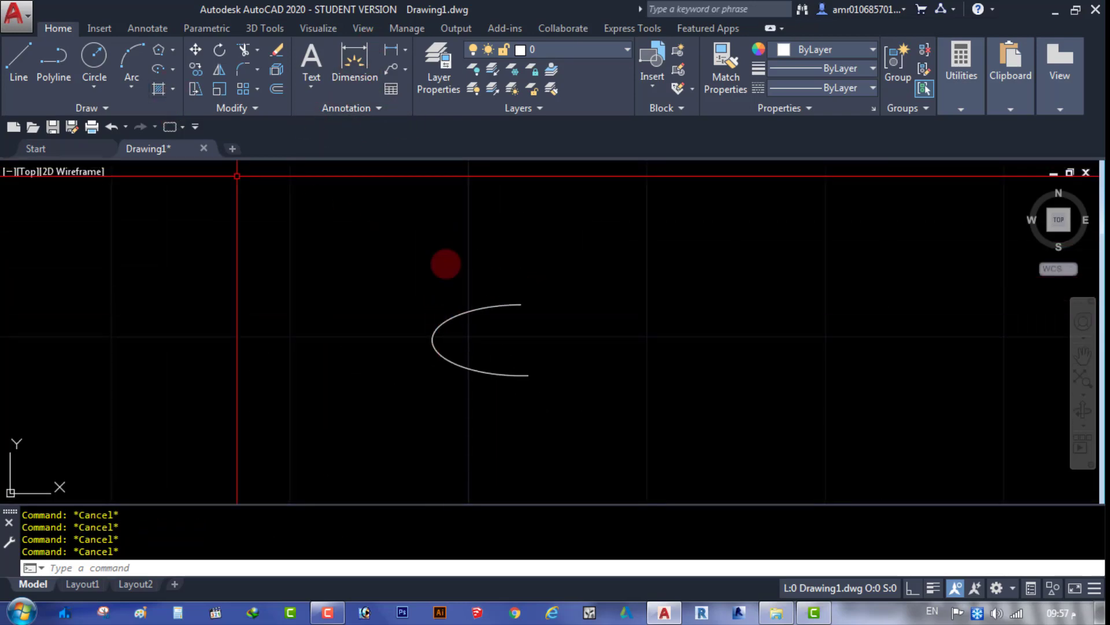
pyautogui.scroll(3, 417, 340)
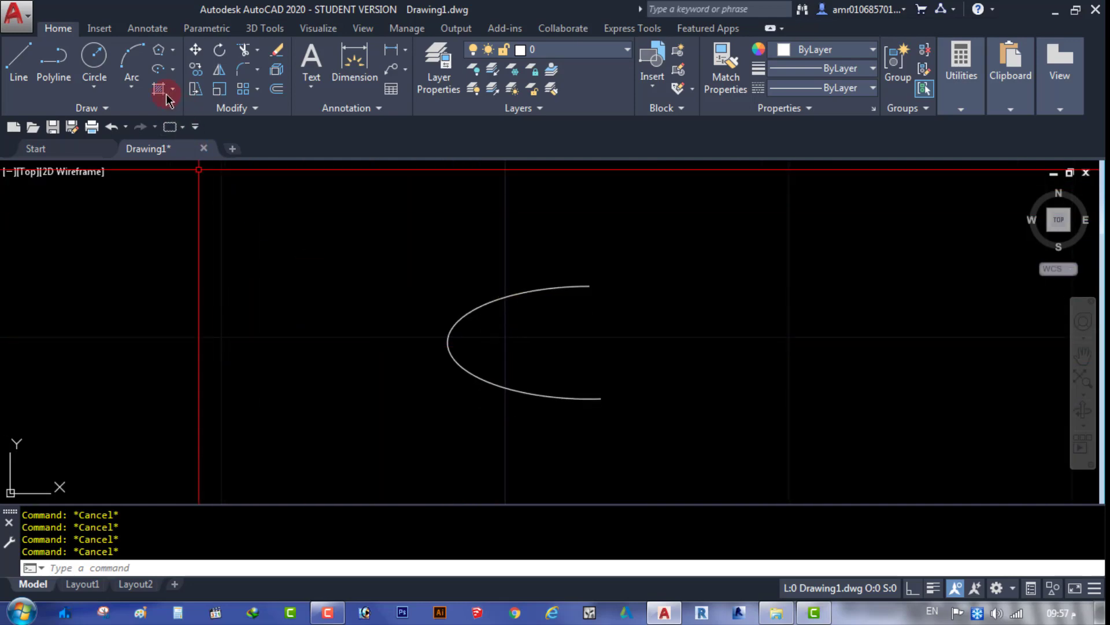
# Pan and zoom to bring the pentagon, hexagon and arc into view.
pyautogui.scroll(-3, 434, 322)
pyautogui.moveTo(434, 322); pyautogui.dragTo(565, 372, button='middle')
pyautogui.scroll(-2, 310, 298)
pyautogui.scroll(5, 289, 280)
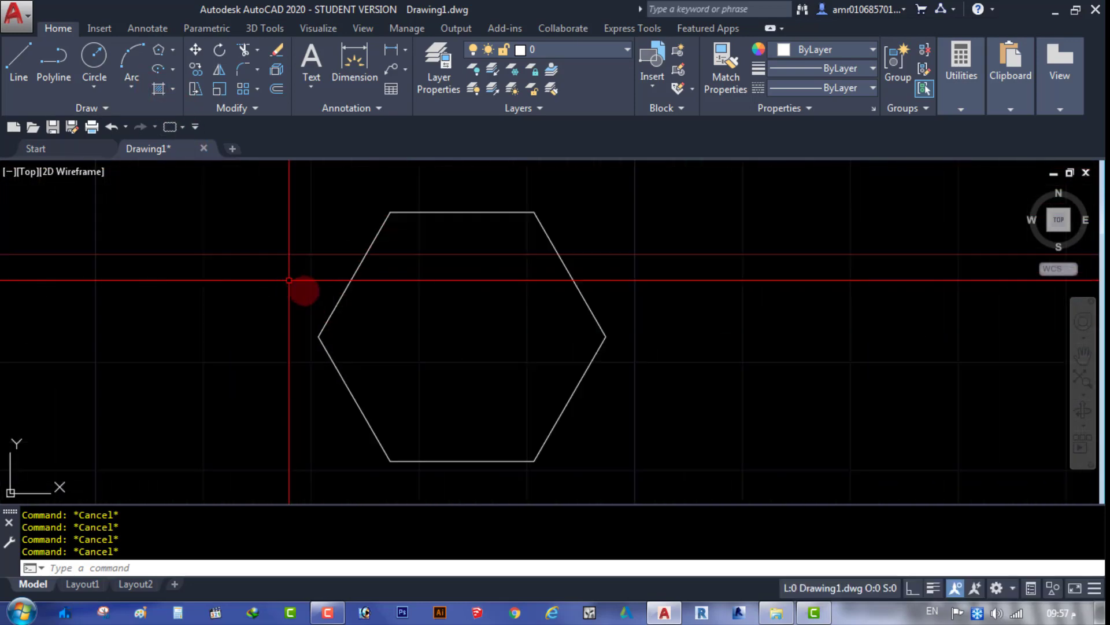
pyautogui.scroll(-2, 403, 342)
pyautogui.scroll(2, 524, 334)
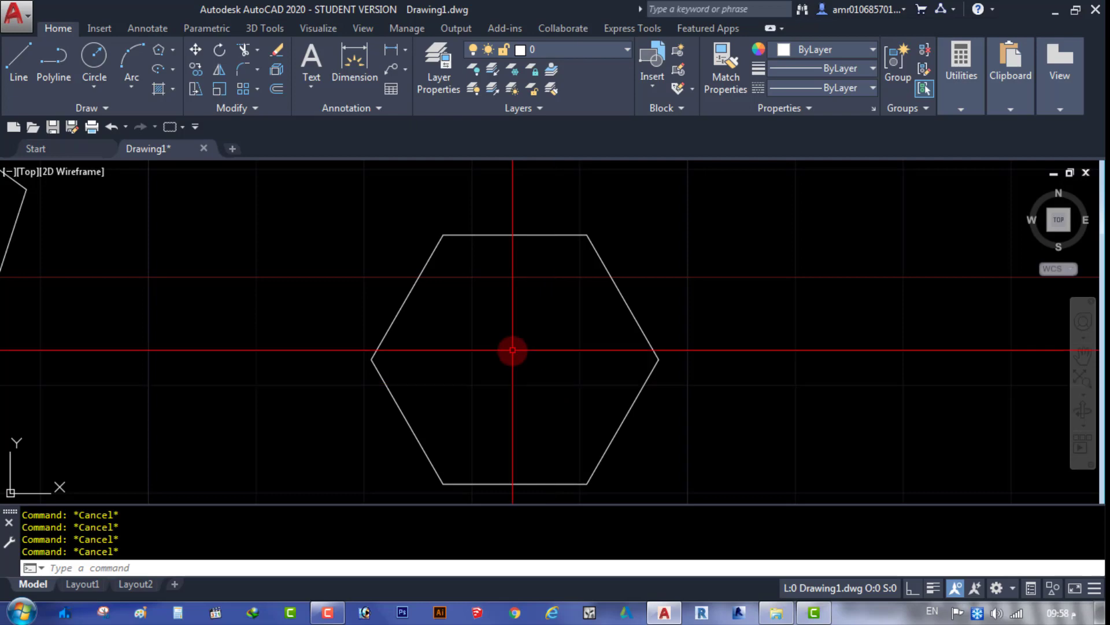
pyautogui.scroll(-2, 502, 375)
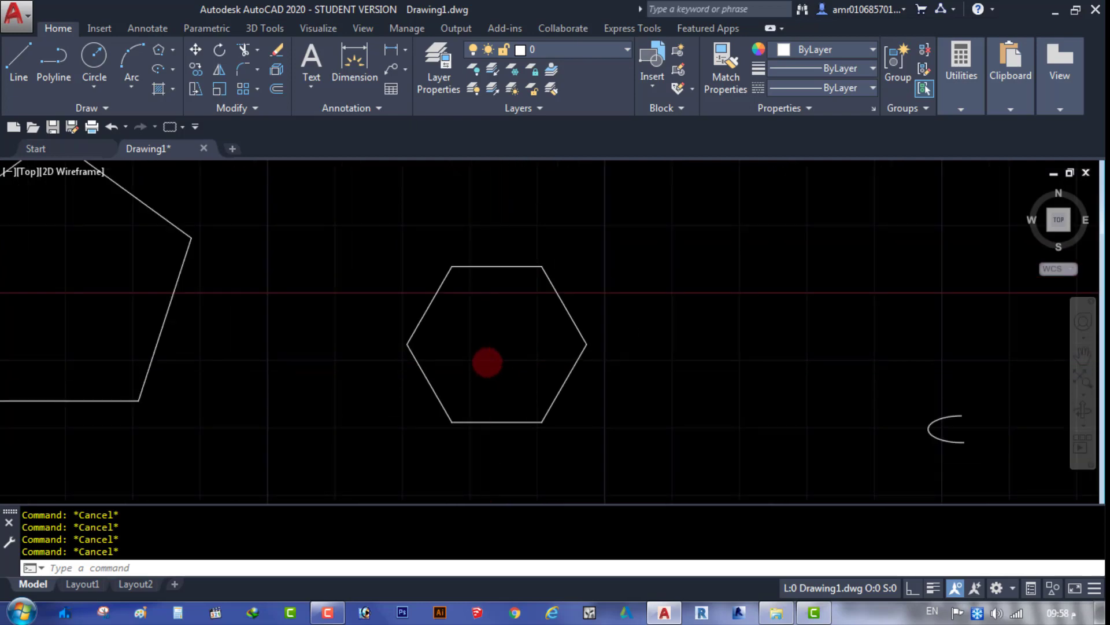
pyautogui.scroll(2, 487, 362)
pyautogui.scroll(3, 484, 335)
pyautogui.scroll(-3, 484, 335)
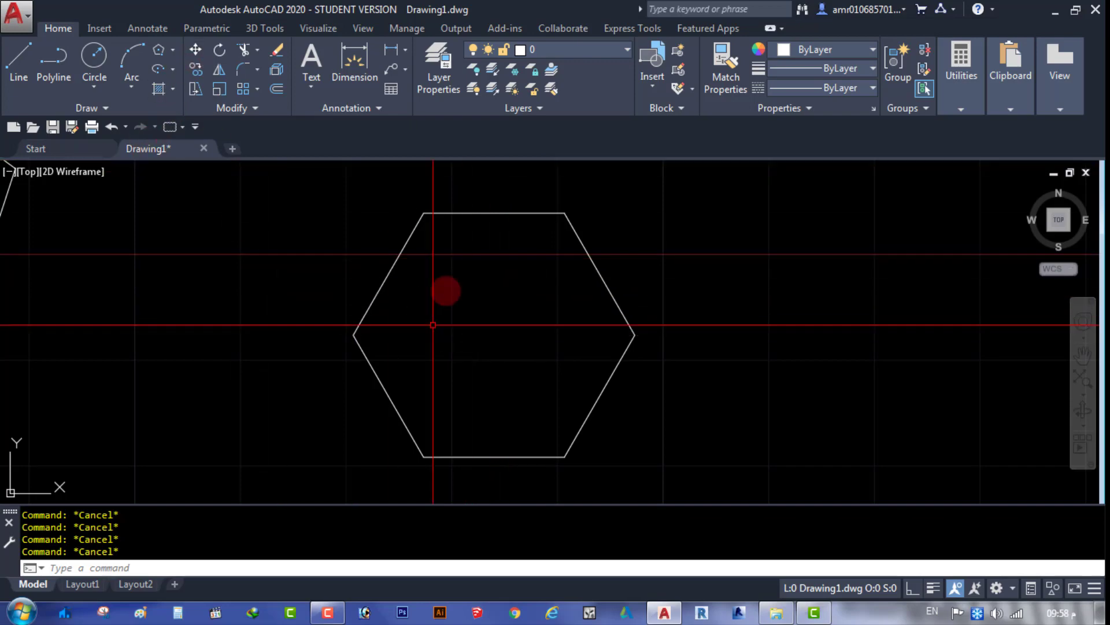
pyautogui.scroll(-6, 487, 337)
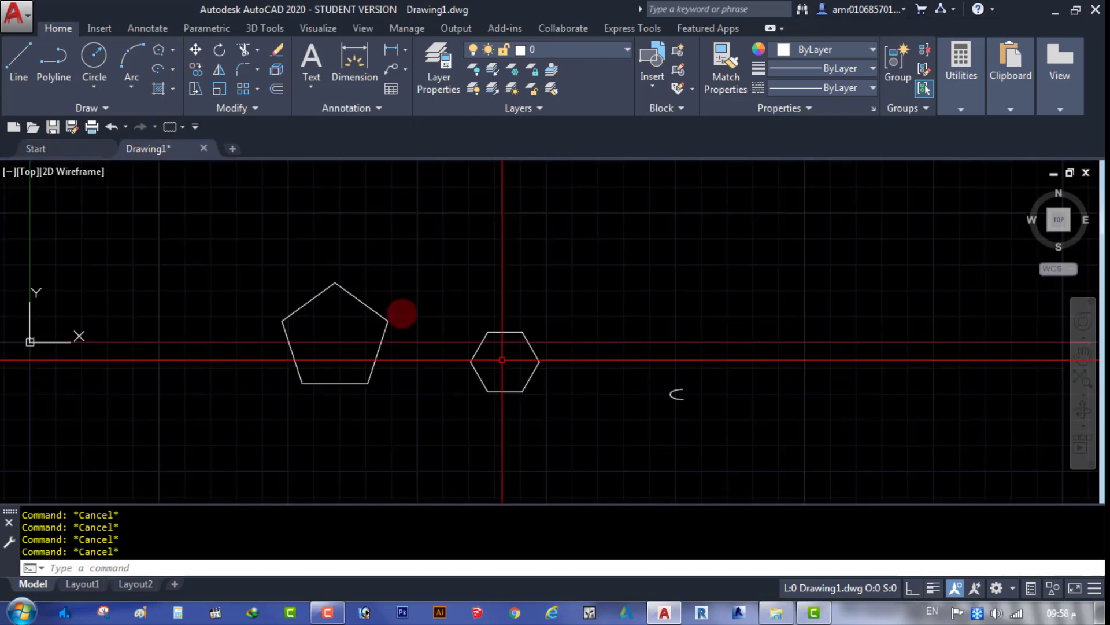
pyautogui.scroll(2, 365, 347)
pyautogui.scroll(2, 509, 347)
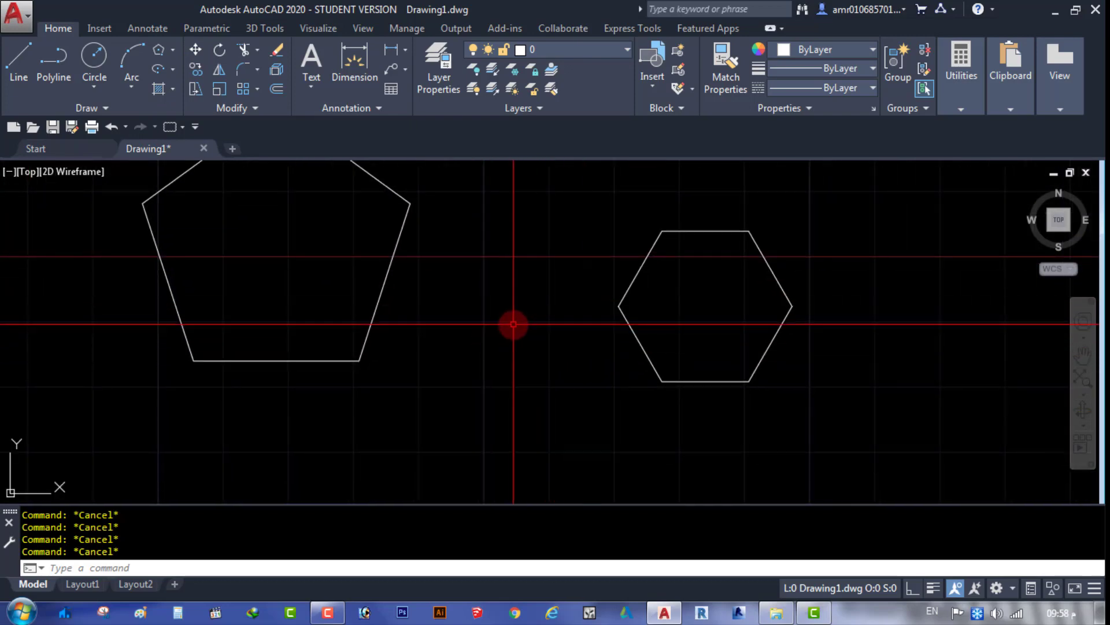
pyautogui.scroll(-2, 479, 349)
# Crossing-select the pentagon, hexagon and arc and delete them.
pyautogui.moveTo(723, 412); pyautogui.dragTo(642, 383, button='middle')
pyautogui.scroll(-2, 642, 383)
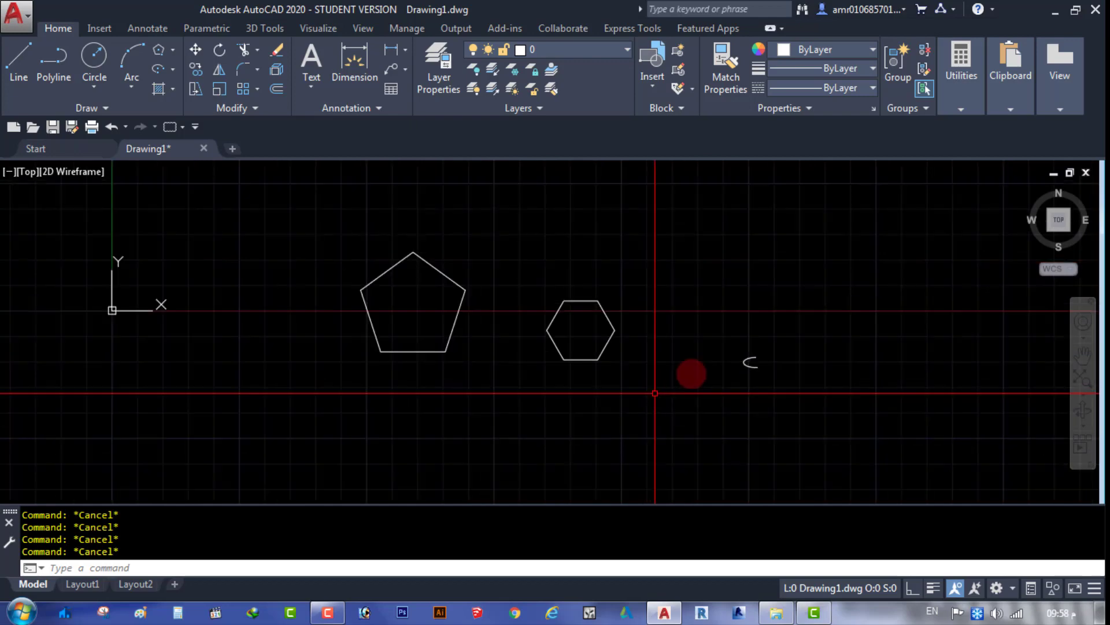
pyautogui.click(789, 210)
pyautogui.click(338, 422)
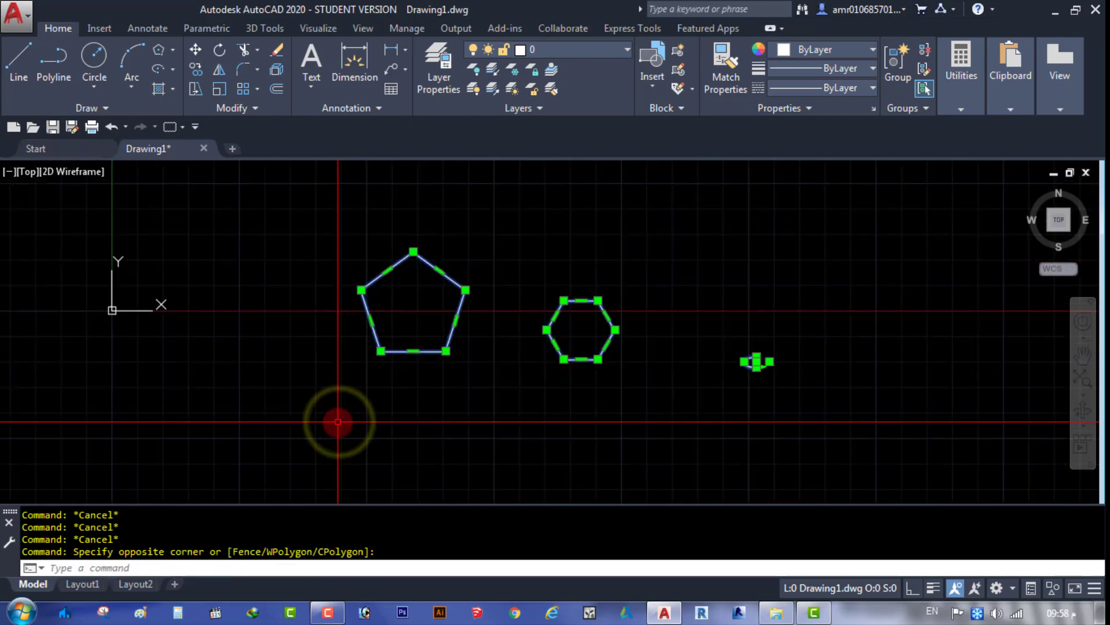
pyautogui.press('Delete')
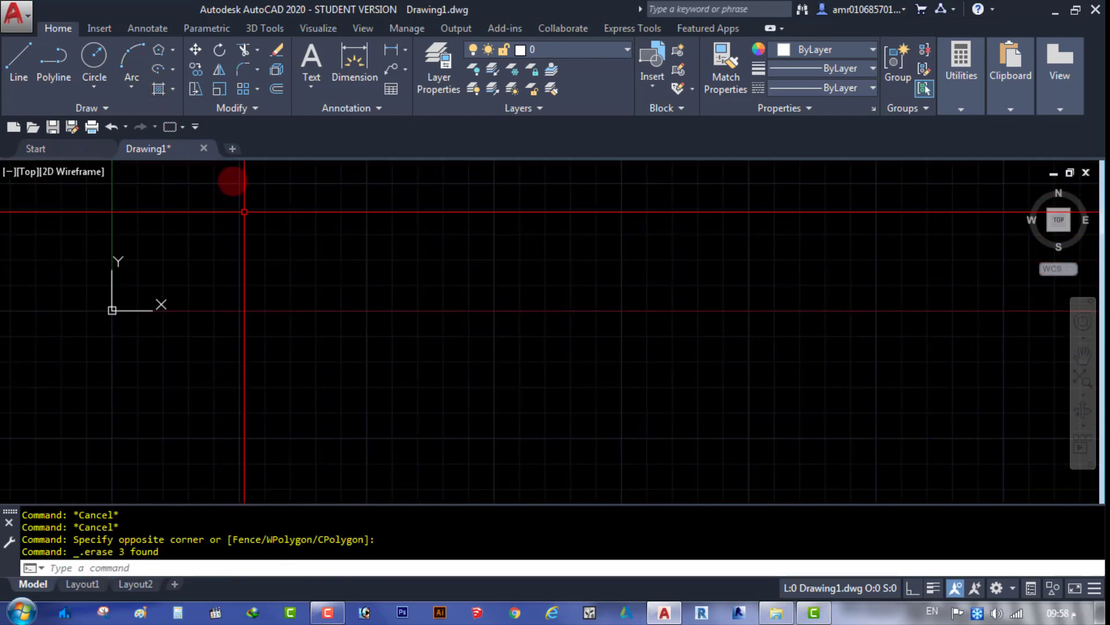
# Draw a rounded-corner rectangle, then a circle to its right.
pyautogui.click(172, 50)
pyautogui.click(185, 72)
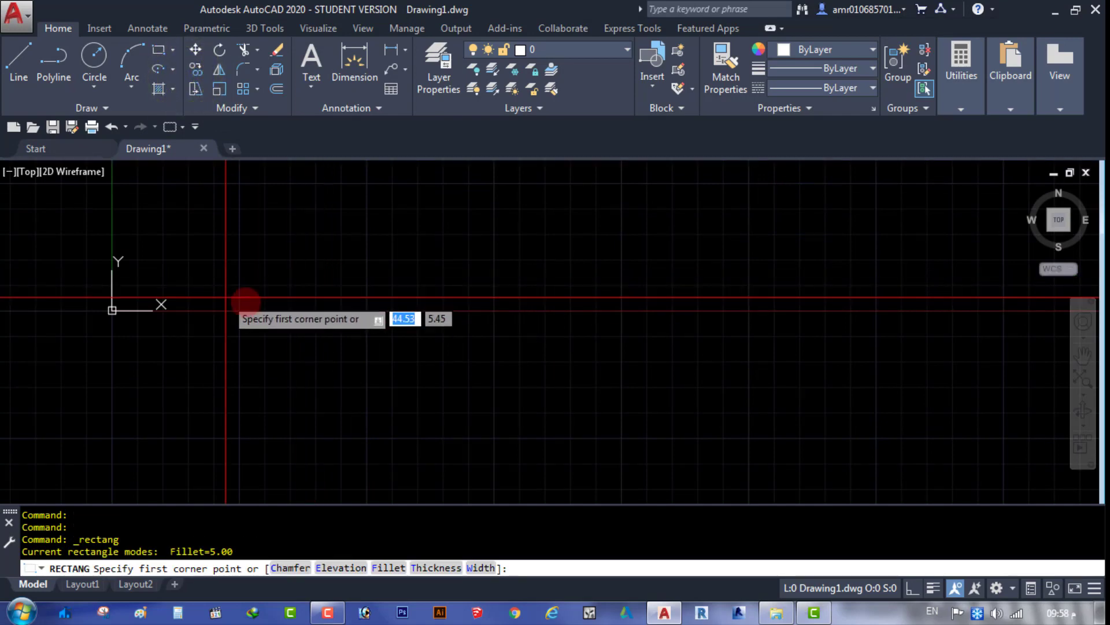
pyautogui.click(285, 312)
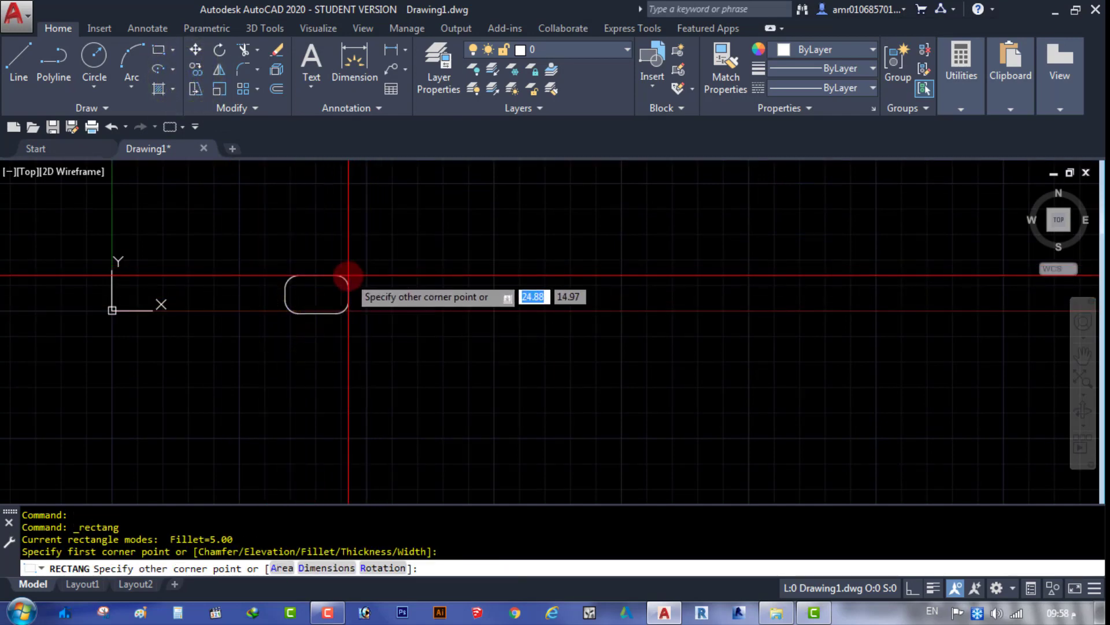
pyautogui.click(358, 275)
pyautogui.scroll(5, 357, 275)
pyautogui.scroll(2, 404, 302)
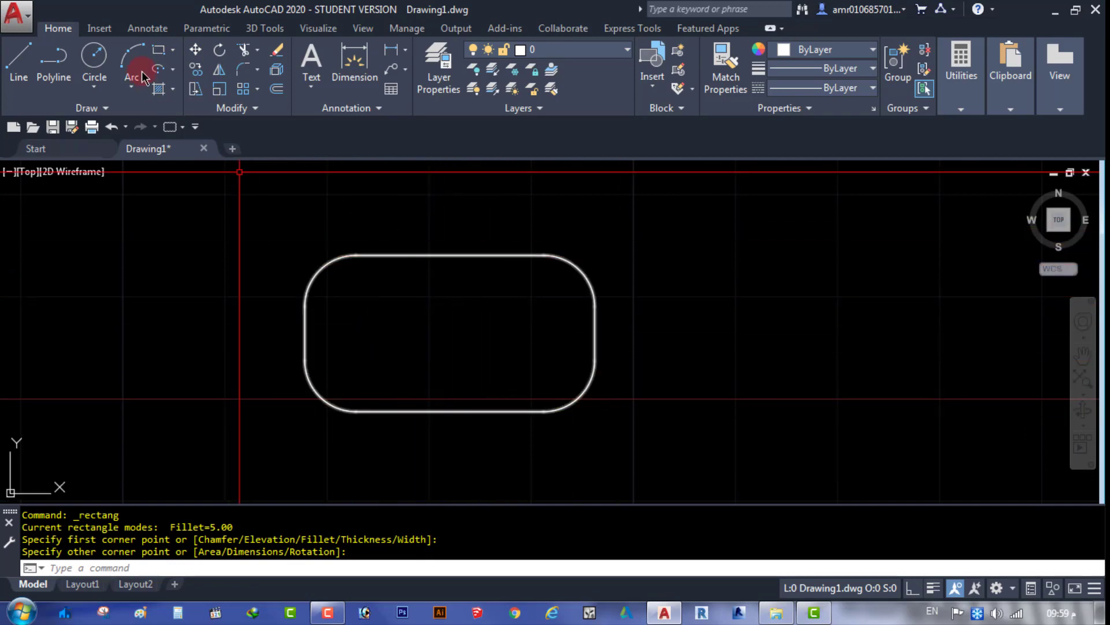
pyautogui.click(783, 329)
pyautogui.click(876, 340)
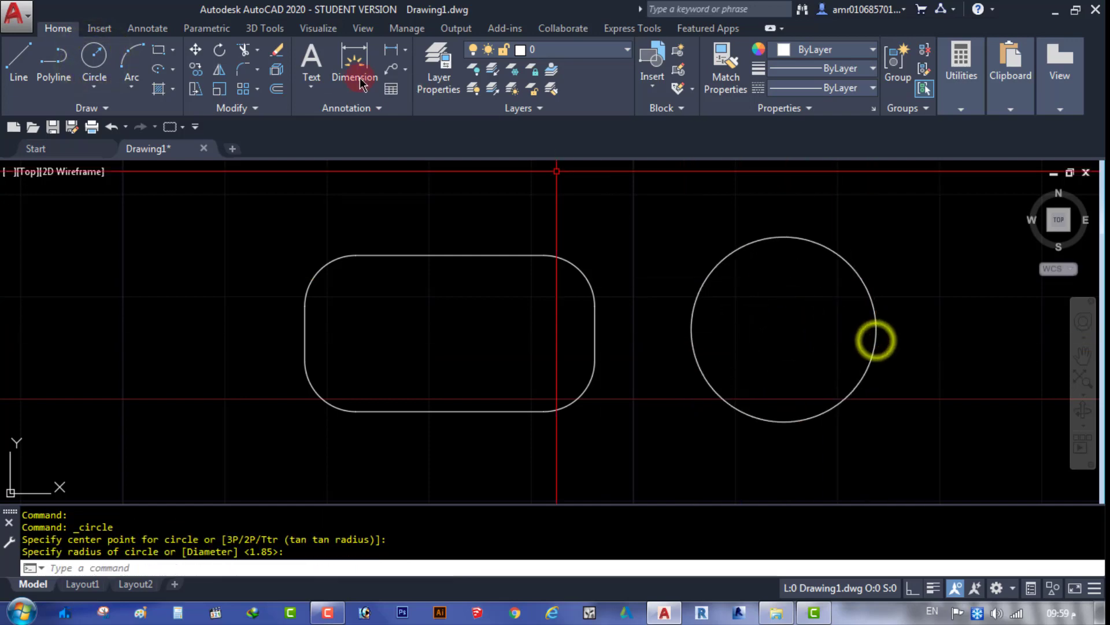
# Draw an ellipse right of the circle and zoom out to show all three shapes.
pyautogui.click(174, 68)
pyautogui.scroll(-4, 671, 336)
pyautogui.moveTo(761, 335); pyautogui.dragTo(565, 366, button='middle')
pyautogui.scroll(2, 566, 365)
pyautogui.click(712, 322)
pyautogui.click(787, 322)
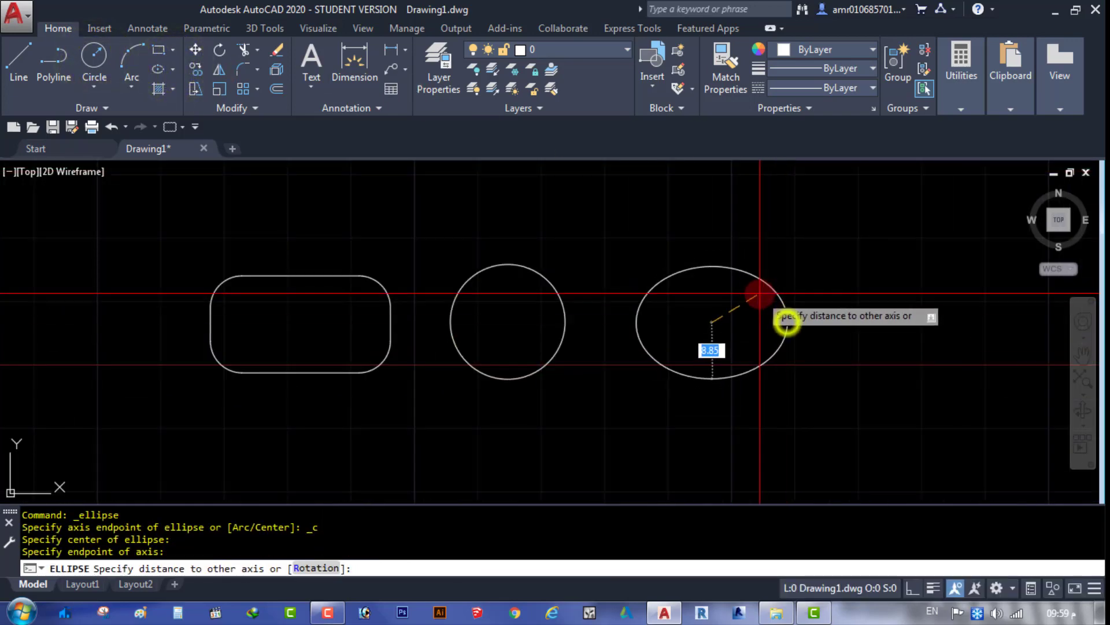
pyautogui.click(736, 289)
pyautogui.scroll(3, 503, 364)
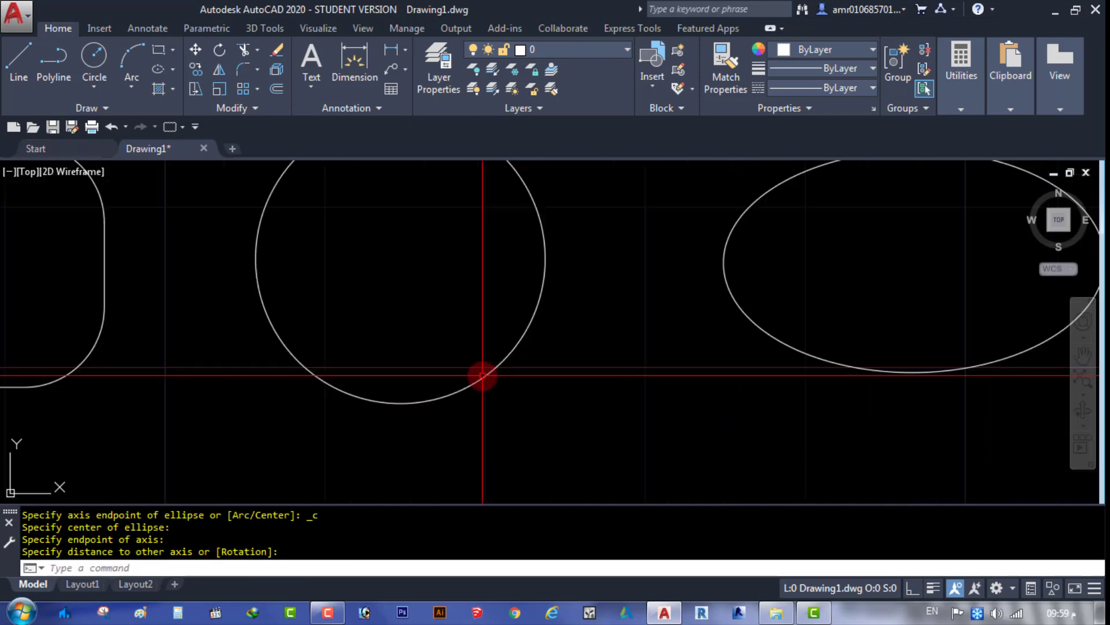
pyautogui.scroll(1, 572, 402)
pyautogui.scroll(-4, 607, 413)
pyautogui.scroll(2, 610, 393)
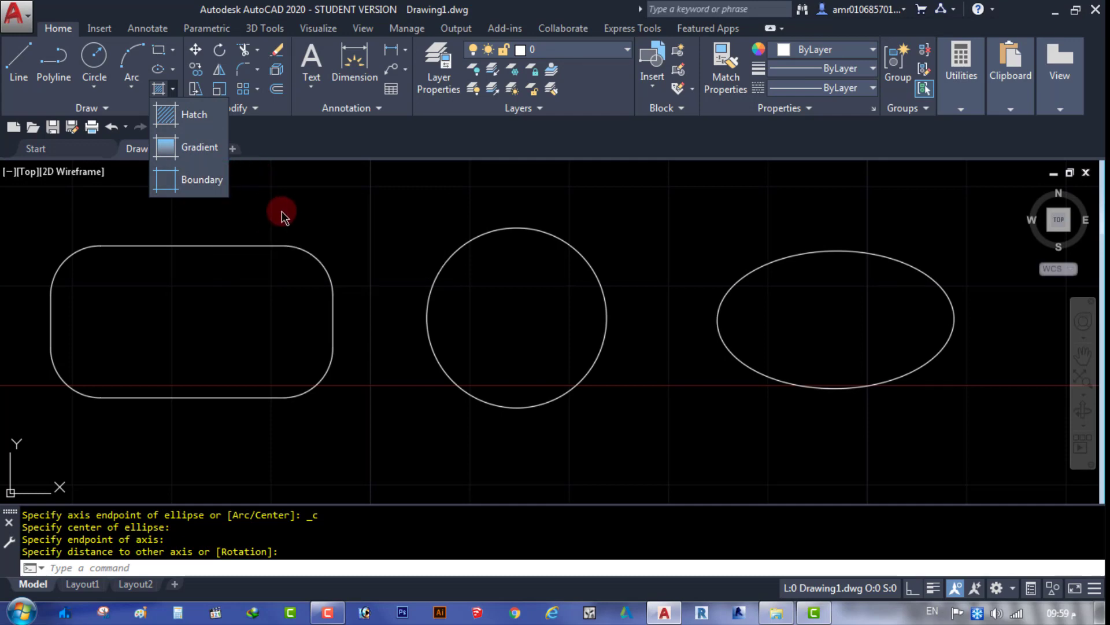
# Start HATCH, pan the view, and toggle the boundary mode between Select and Pick Points.
pyautogui.click(196, 116)
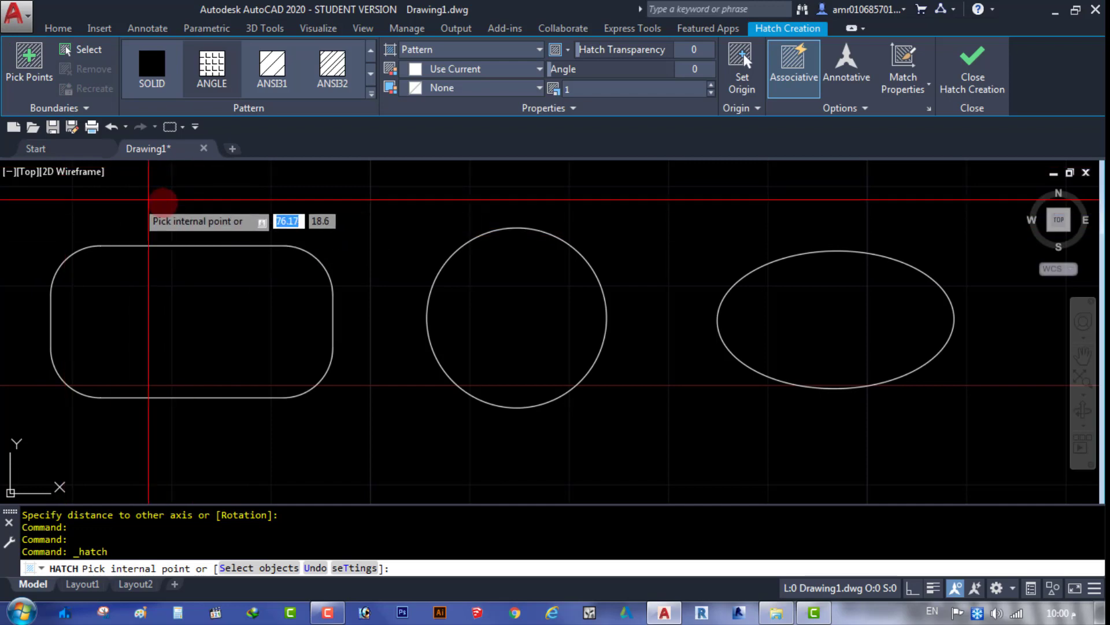
pyautogui.moveTo(149, 206); pyautogui.dragTo(250, 235, button='middle')
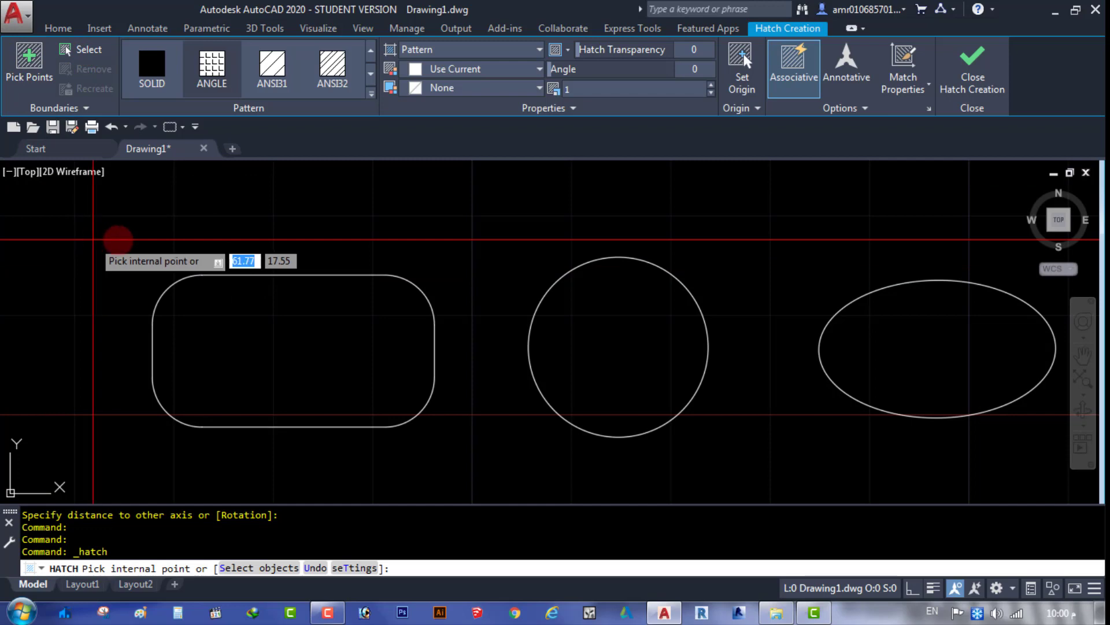
pyautogui.moveTo(119, 269); pyautogui.dragTo(128, 301, button='middle')
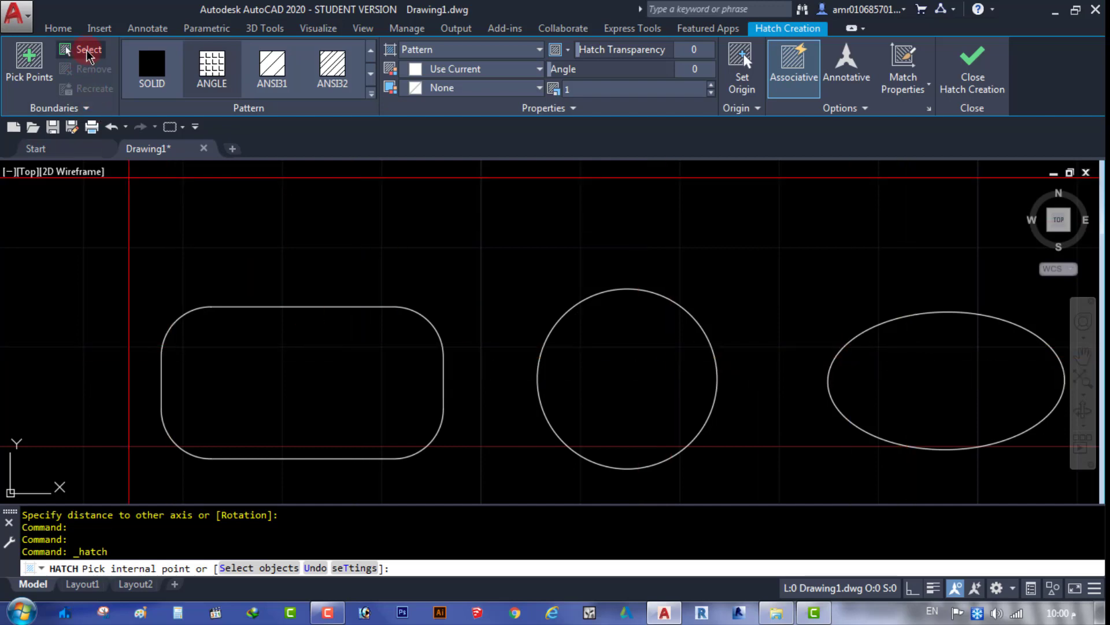
pyautogui.click(87, 51)
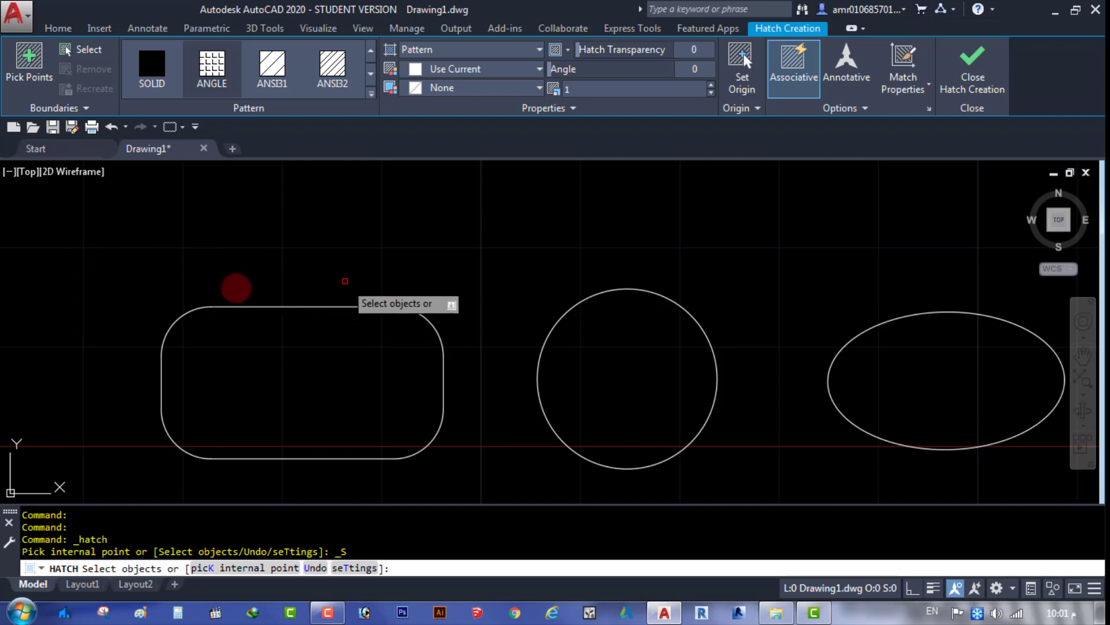
pyautogui.click(98, 49)
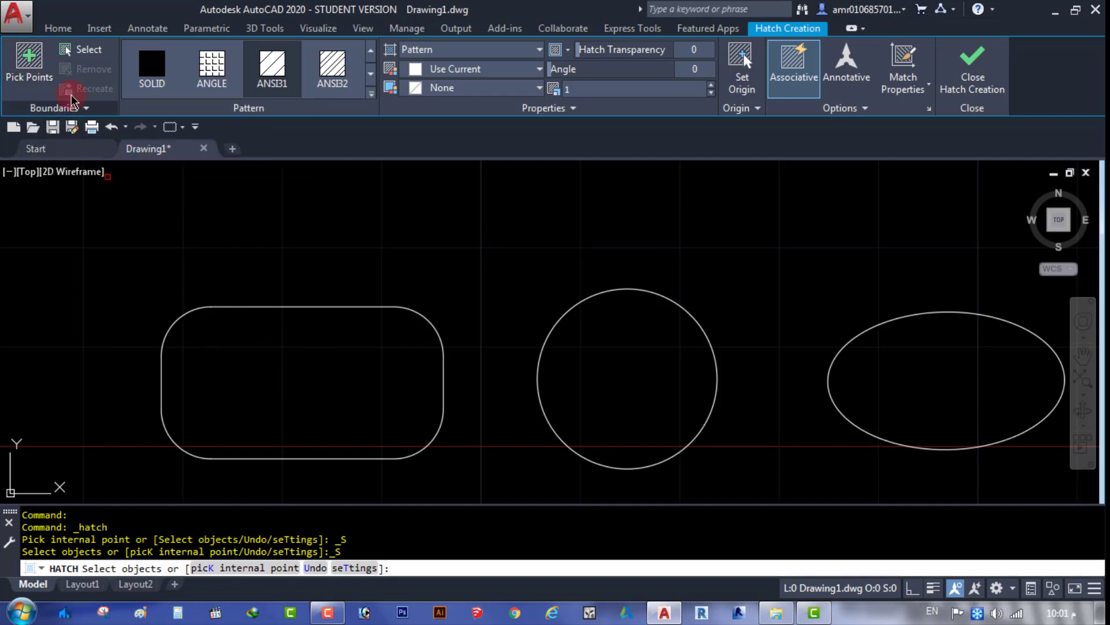
pyautogui.click(29, 61)
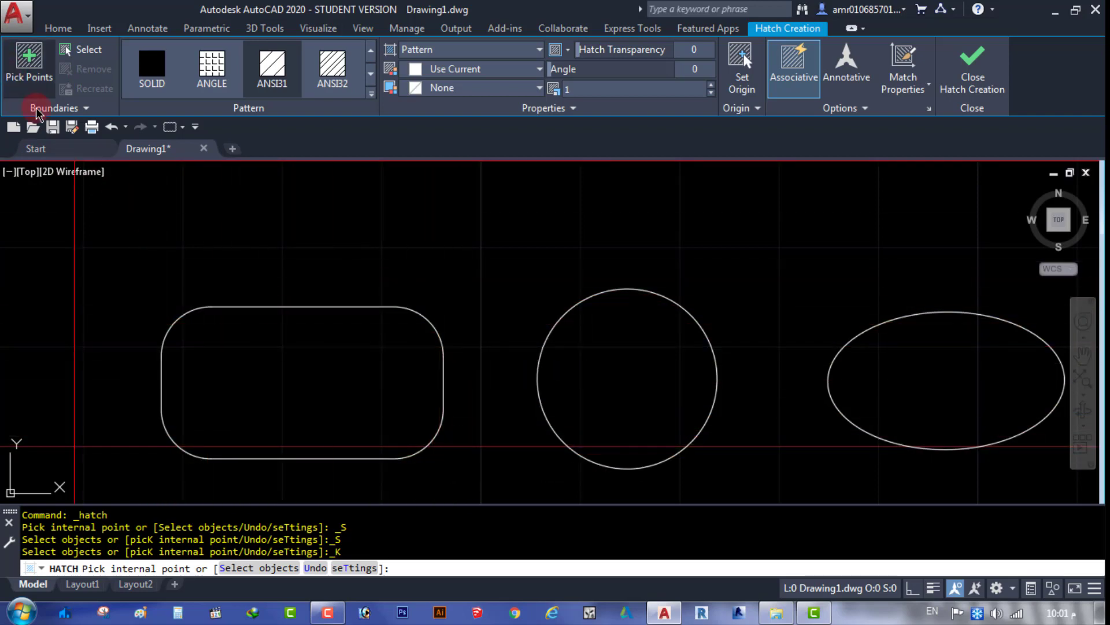
# Switch the boundary to selecting objects and try the ANSI31 and AR-CONC patterns.
pyautogui.click(91, 56)
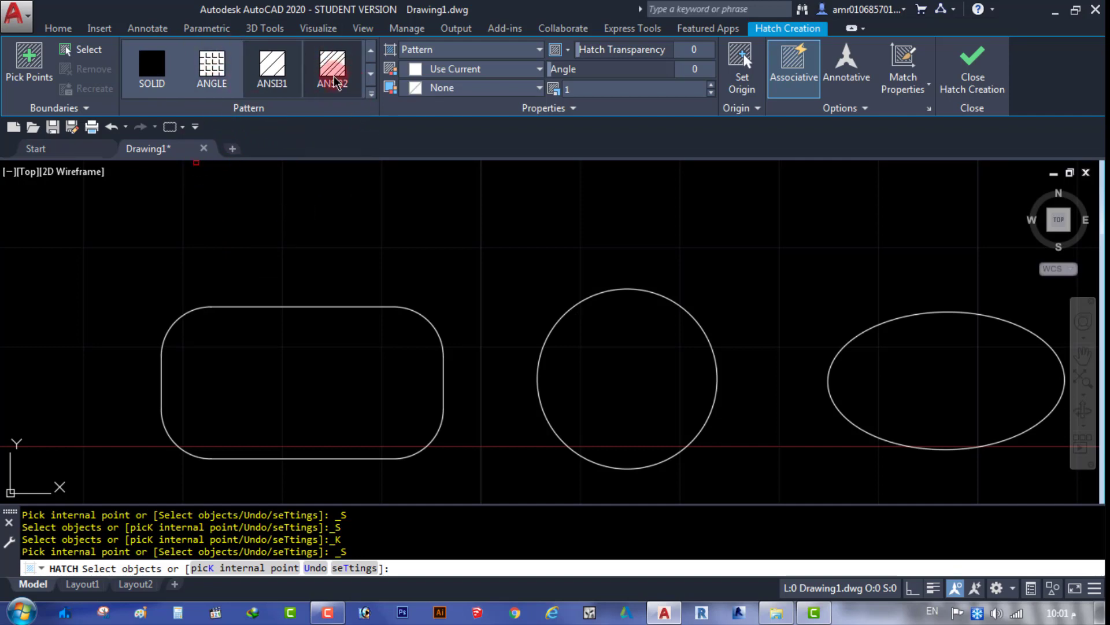
pyautogui.click(275, 86)
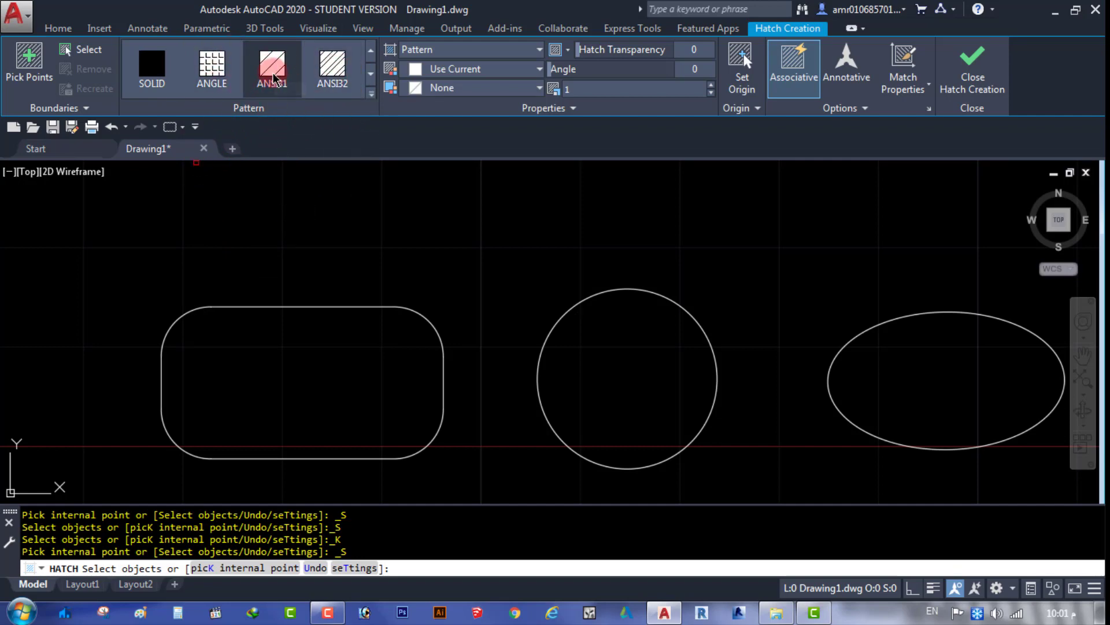
pyautogui.click(370, 75)
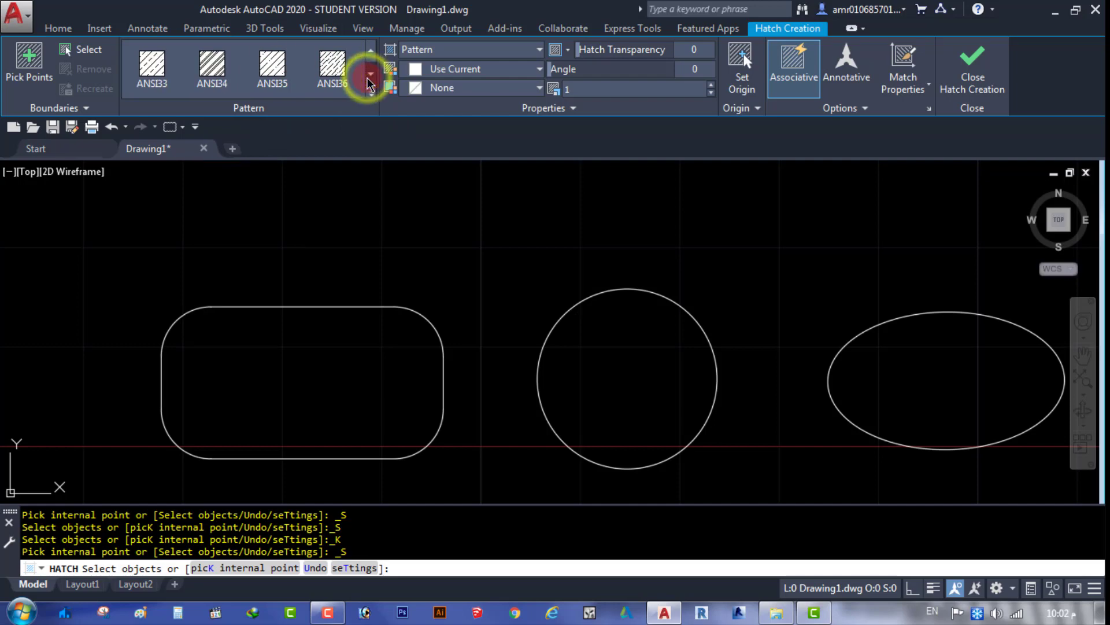
pyautogui.click(370, 75)
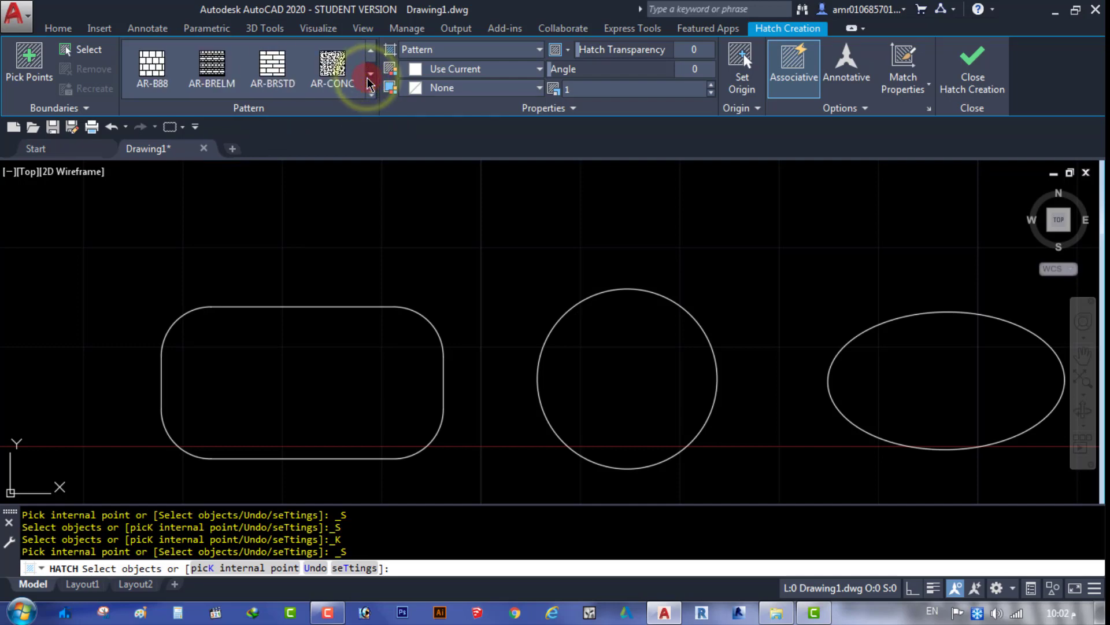
pyautogui.click(311, 68)
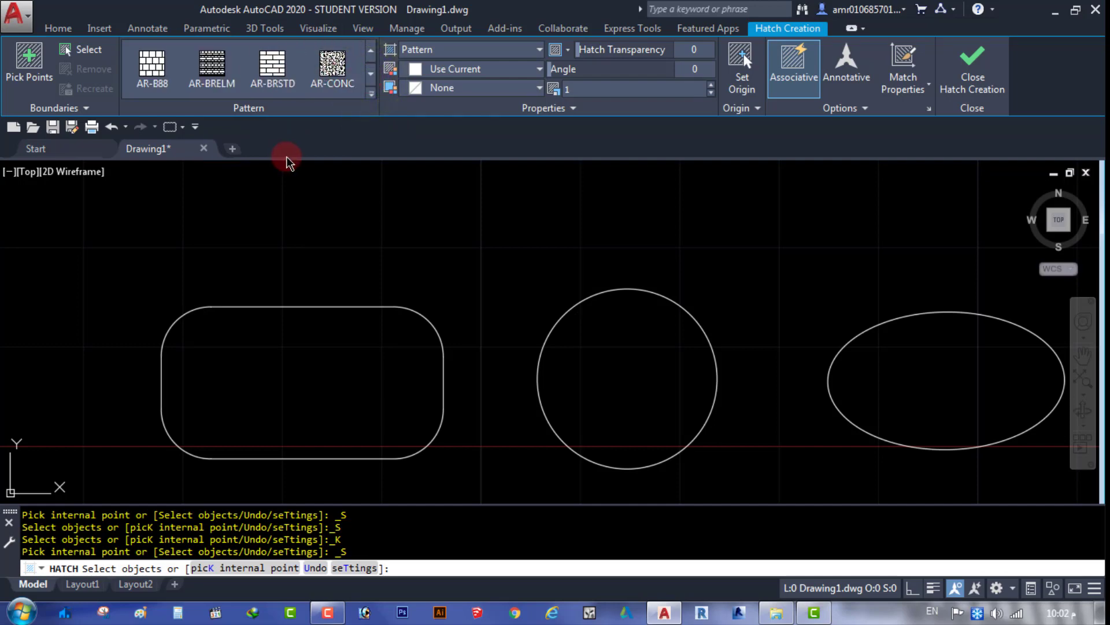
pyautogui.click(157, 145)
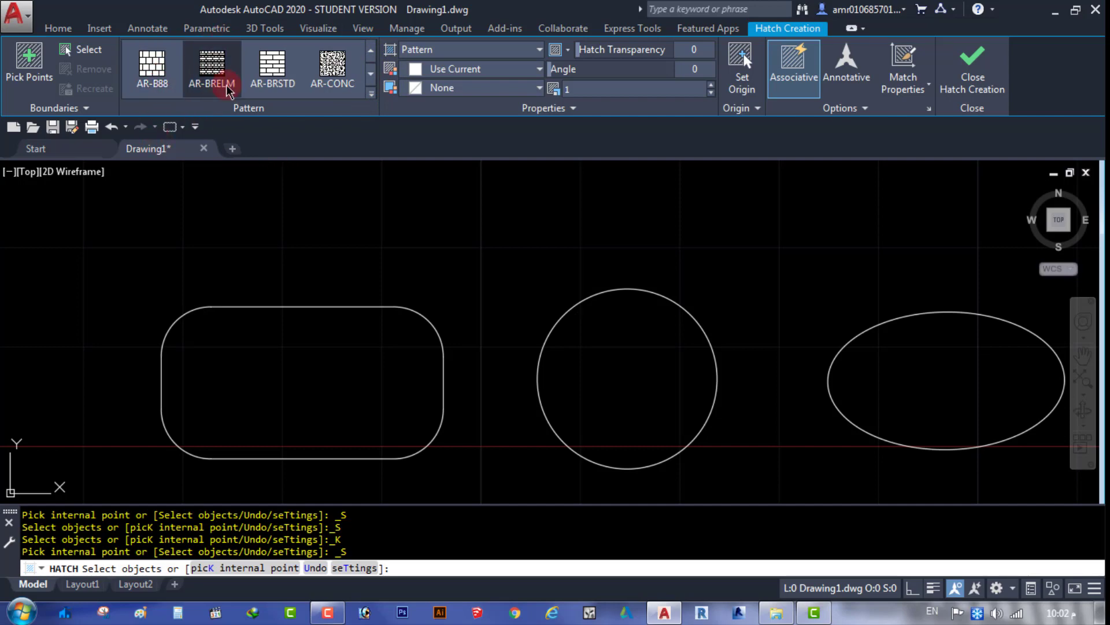
# Browse further patterns, try BOX and BRASS, then settle on ANSI32.
pyautogui.click(373, 100)
pyautogui.click(263, 86)
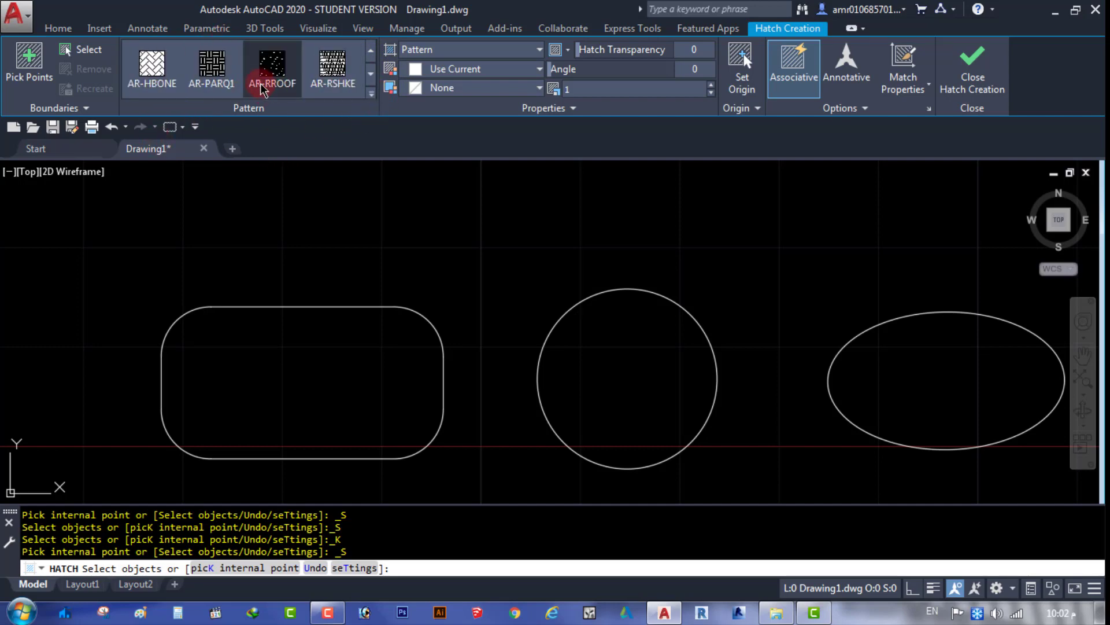
pyautogui.click(372, 75)
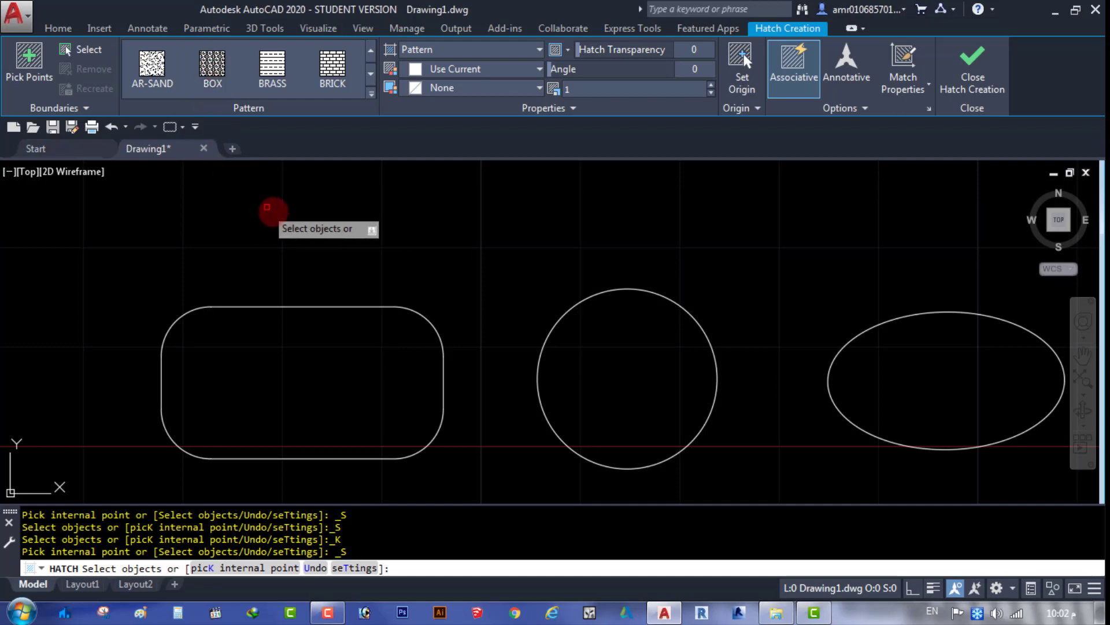
pyautogui.click(212, 65)
pyautogui.click(262, 62)
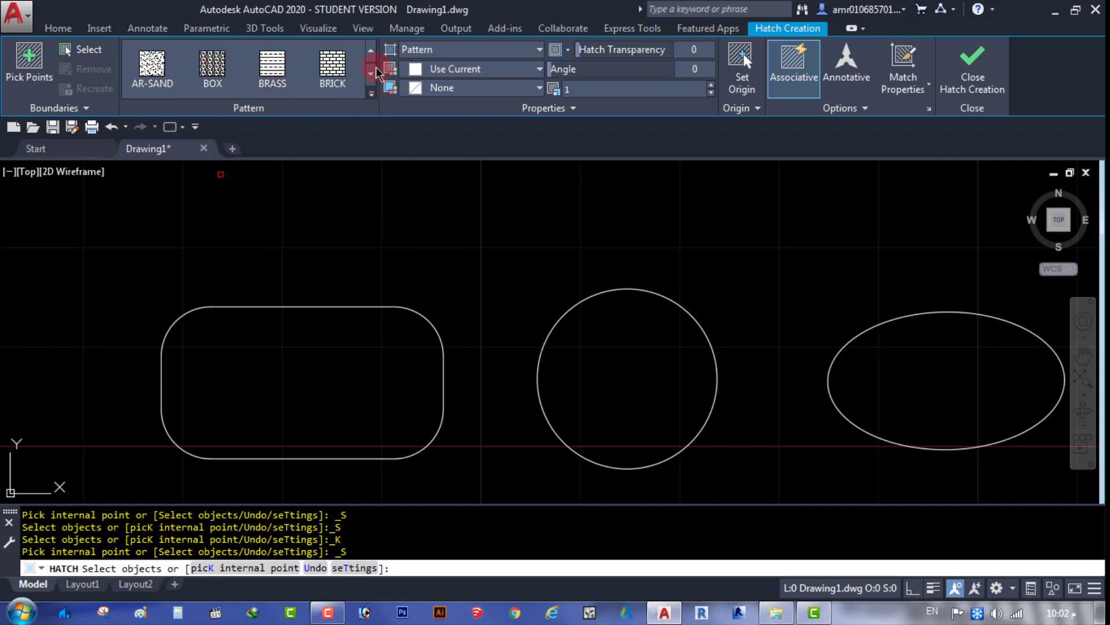
pyautogui.click(372, 54)
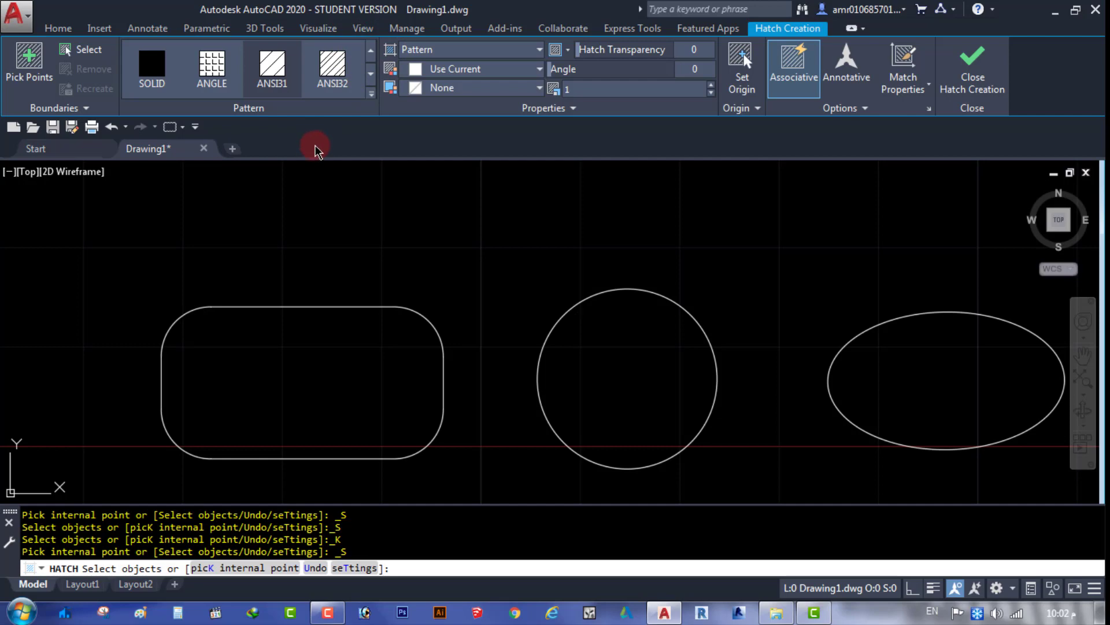
pyautogui.click(332, 65)
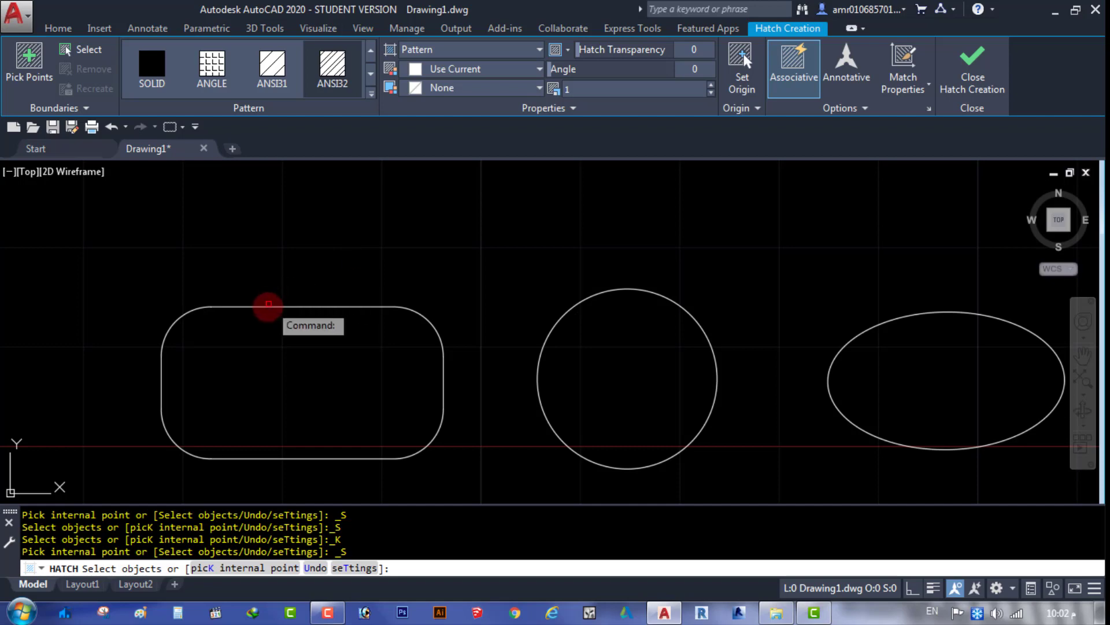
# Pick the rounded rectangle as the hatch boundary and apply the ANSI32 pattern.
pyautogui.click(268, 307)
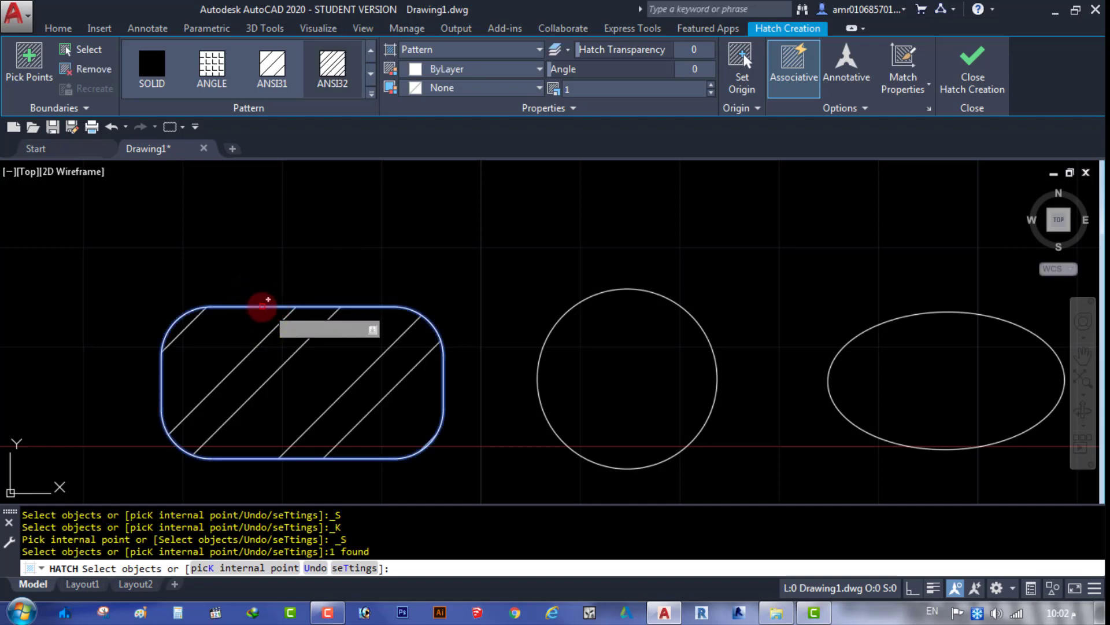
pyautogui.click(53, 52)
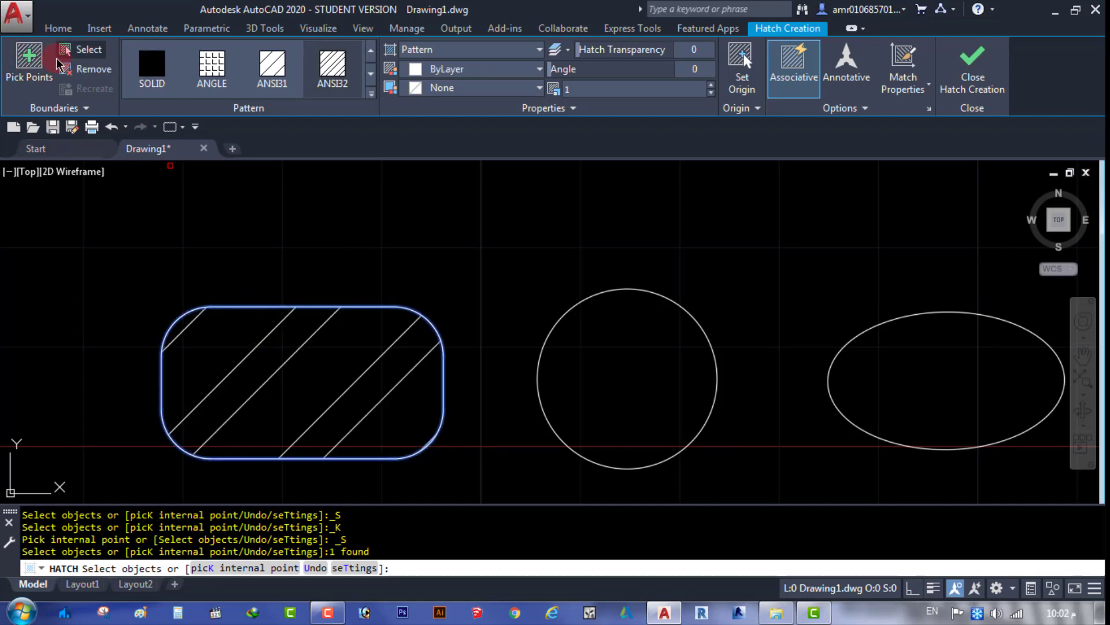
pyautogui.click(198, 312)
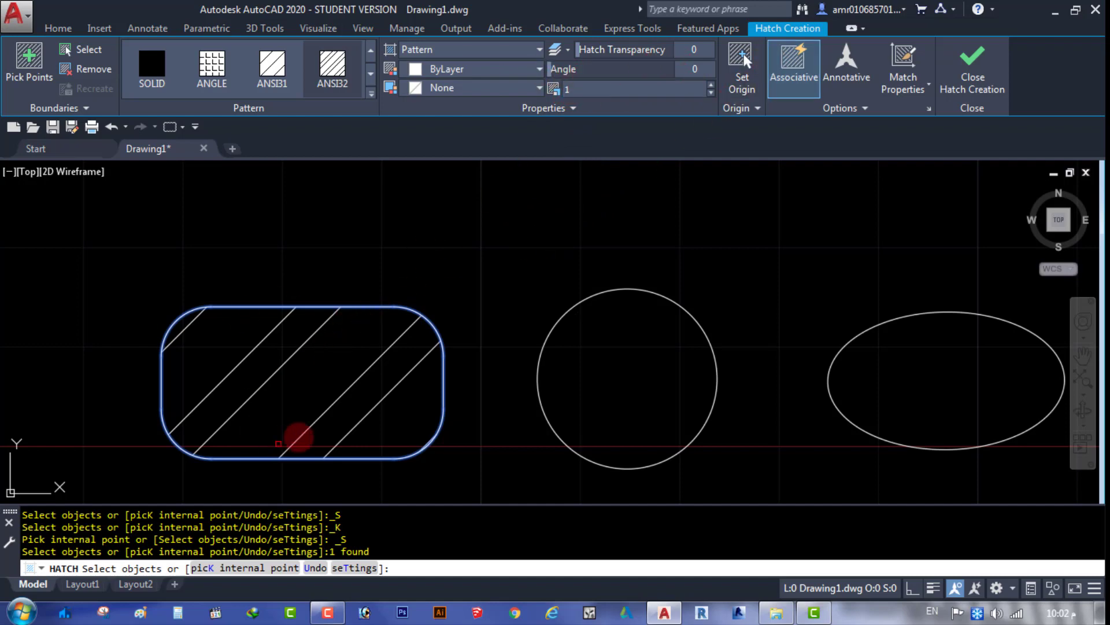
pyautogui.click(336, 76)
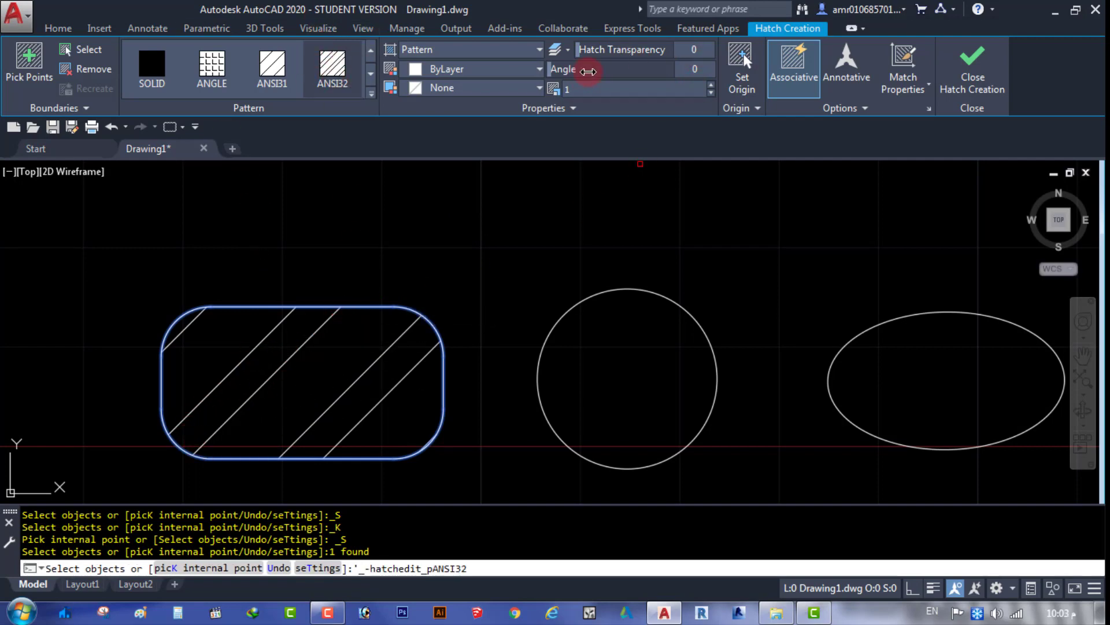
# Try a 45-degree hatch angle, reapply ANSI32, then reset the angle to 0.
pyautogui.moveTo(699, 74); pyautogui.dragTo(698, 70)
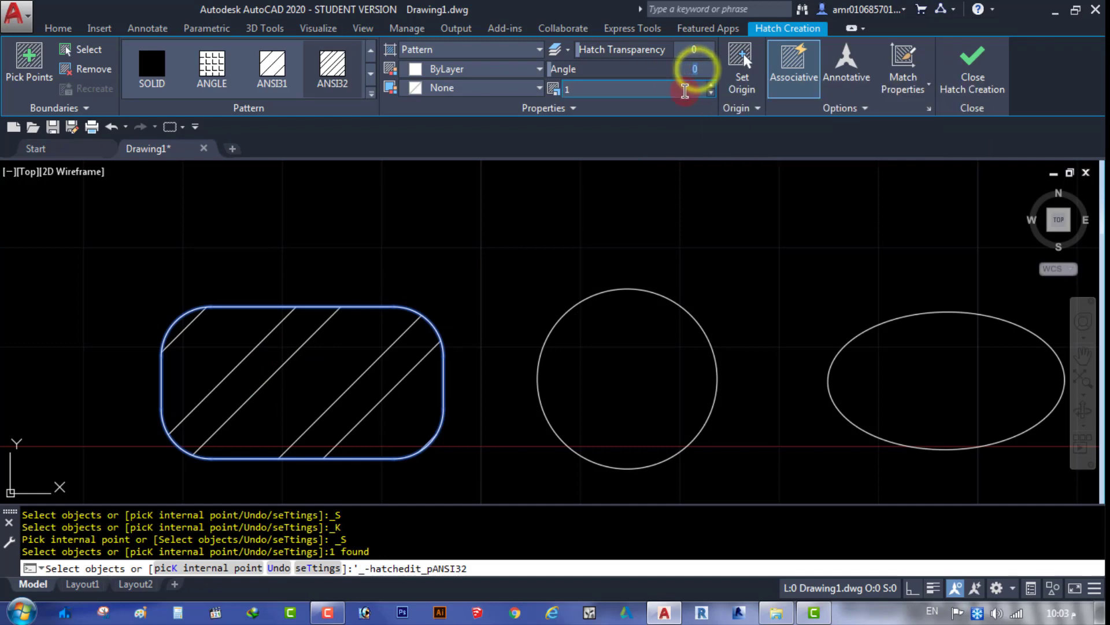
pyautogui.write('45')
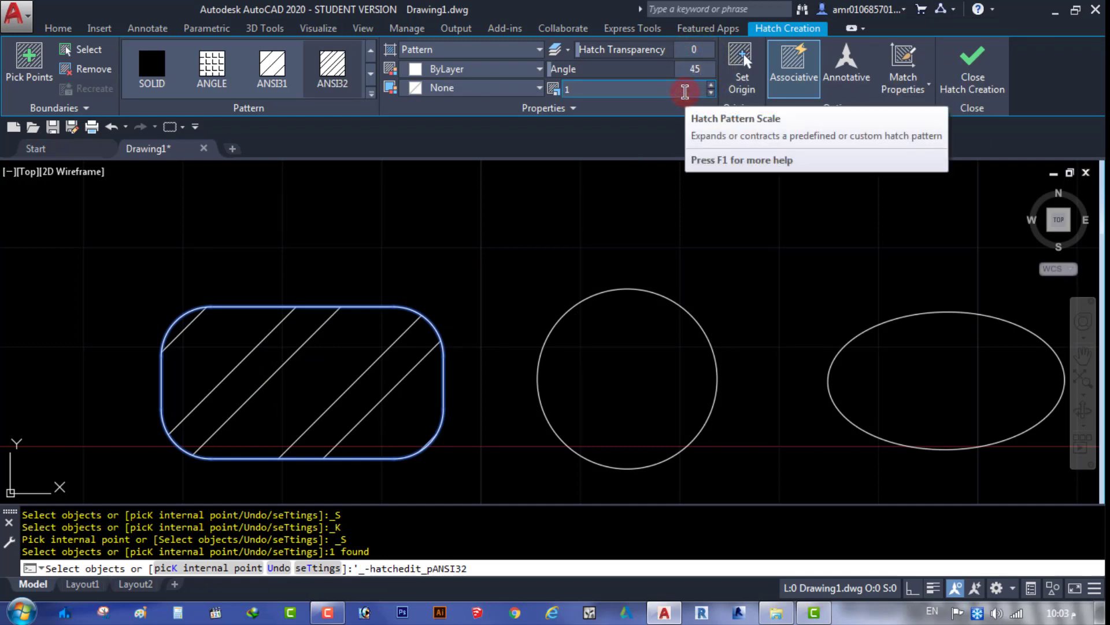
pyautogui.click(363, 365)
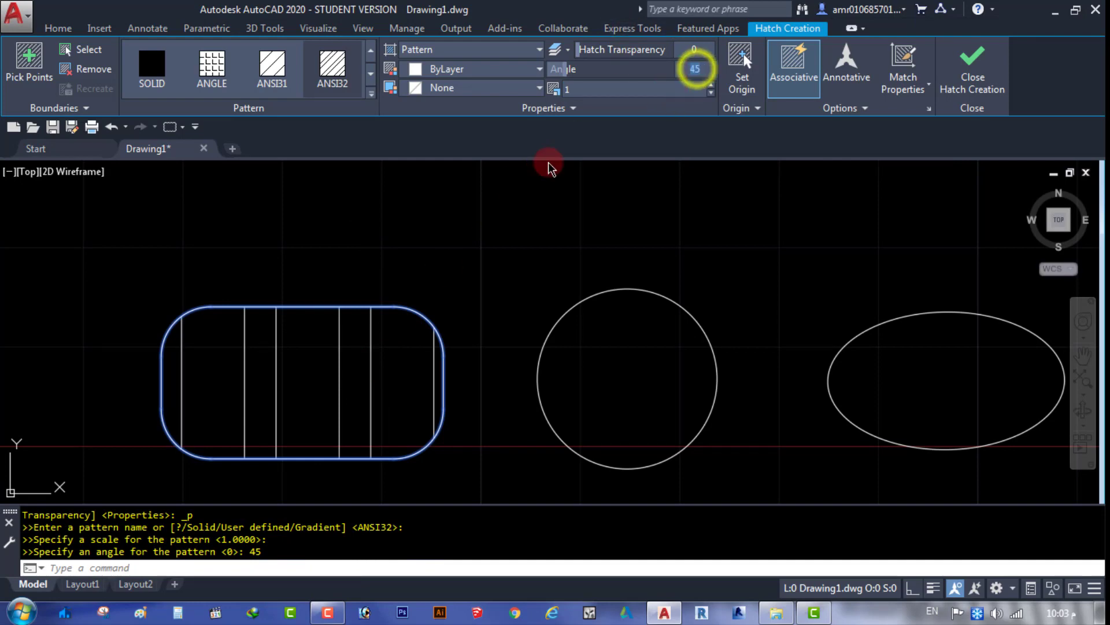
pyautogui.click(330, 65)
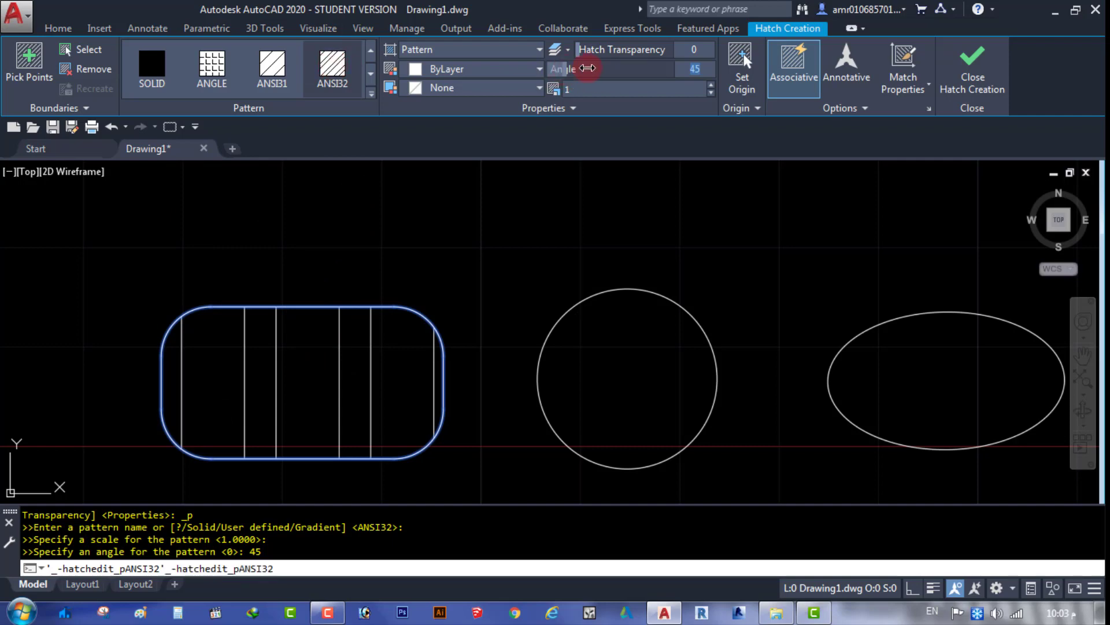
pyautogui.moveTo(692, 71); pyautogui.dragTo(646, 120)
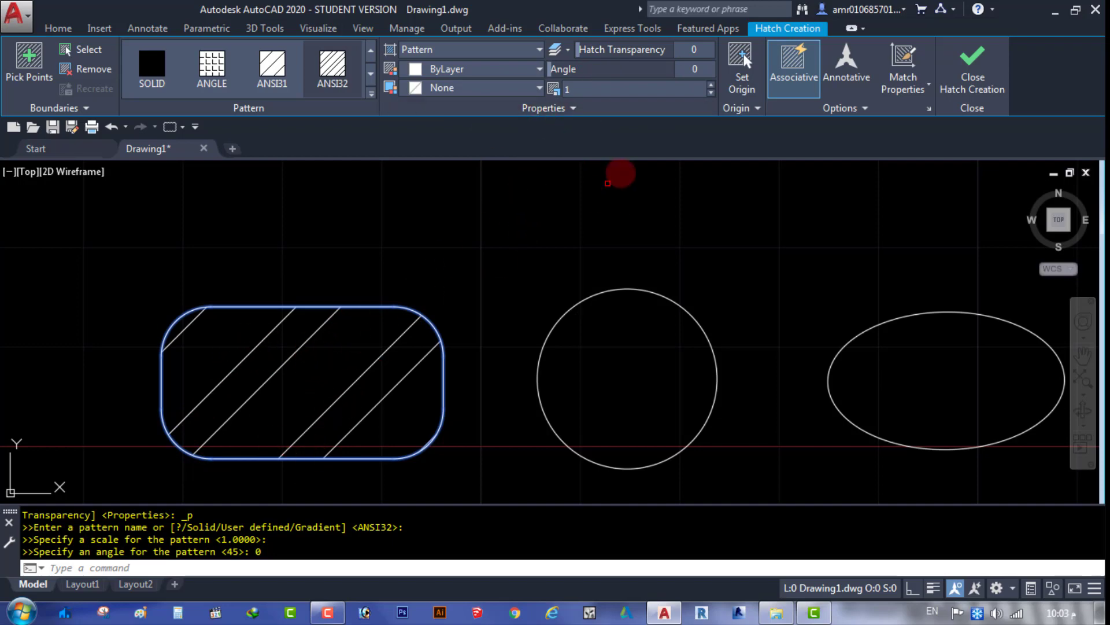
# Lower the hatch scale with the spinner and set it to 0.5.
pyautogui.click(711, 93)
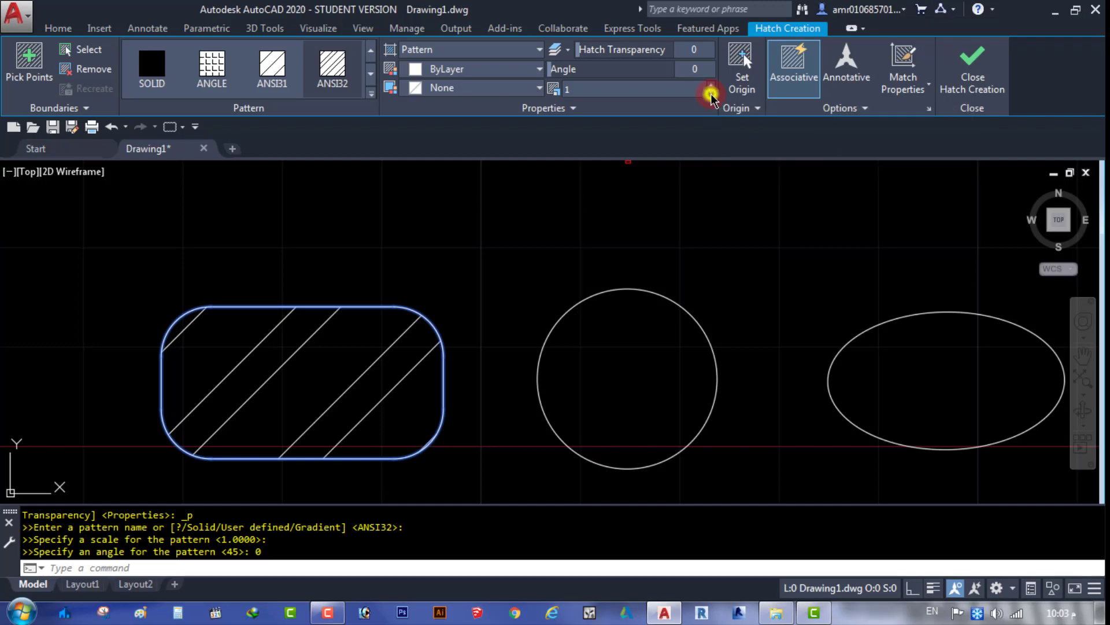
pyautogui.click(712, 93)
pyautogui.click(711, 92)
pyautogui.click(711, 93)
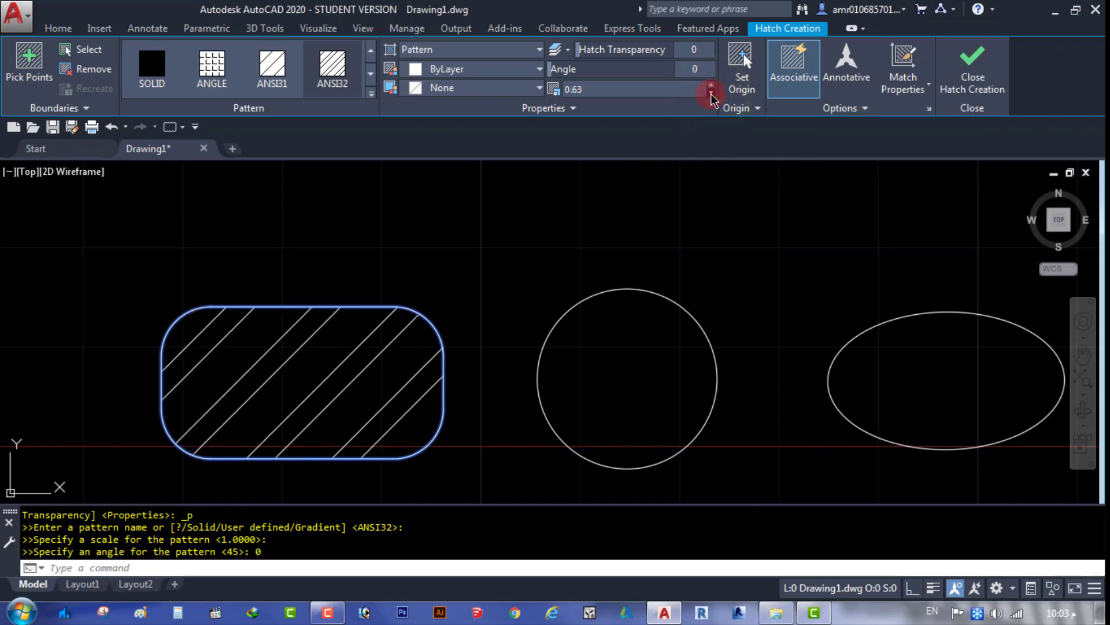
pyautogui.click(711, 93)
pyautogui.click(712, 93)
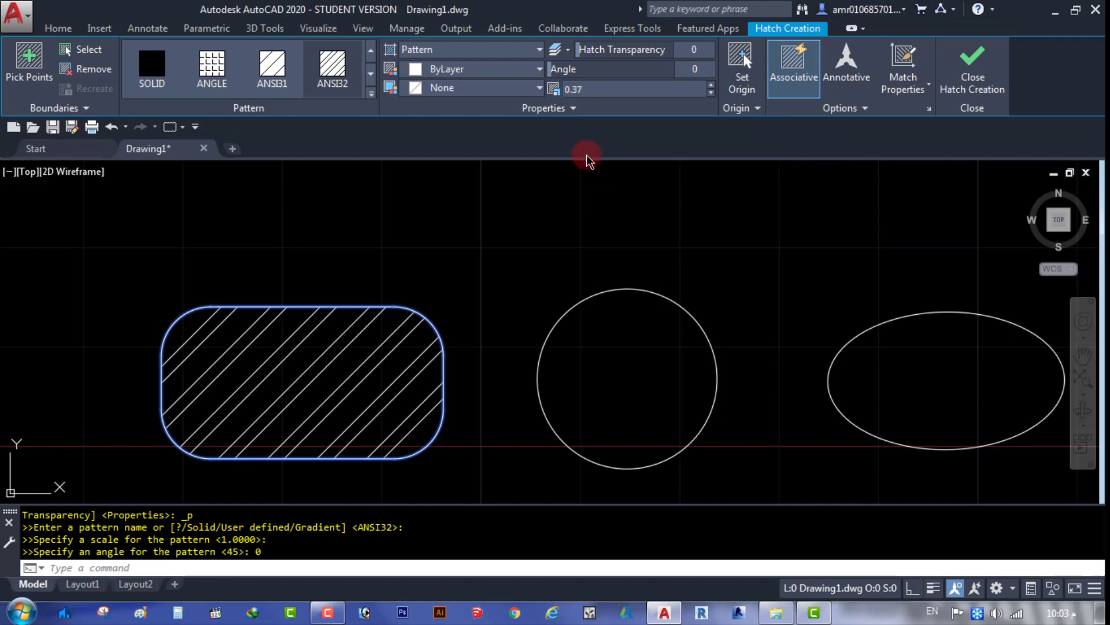
pyautogui.click(712, 93)
pyautogui.click(711, 93)
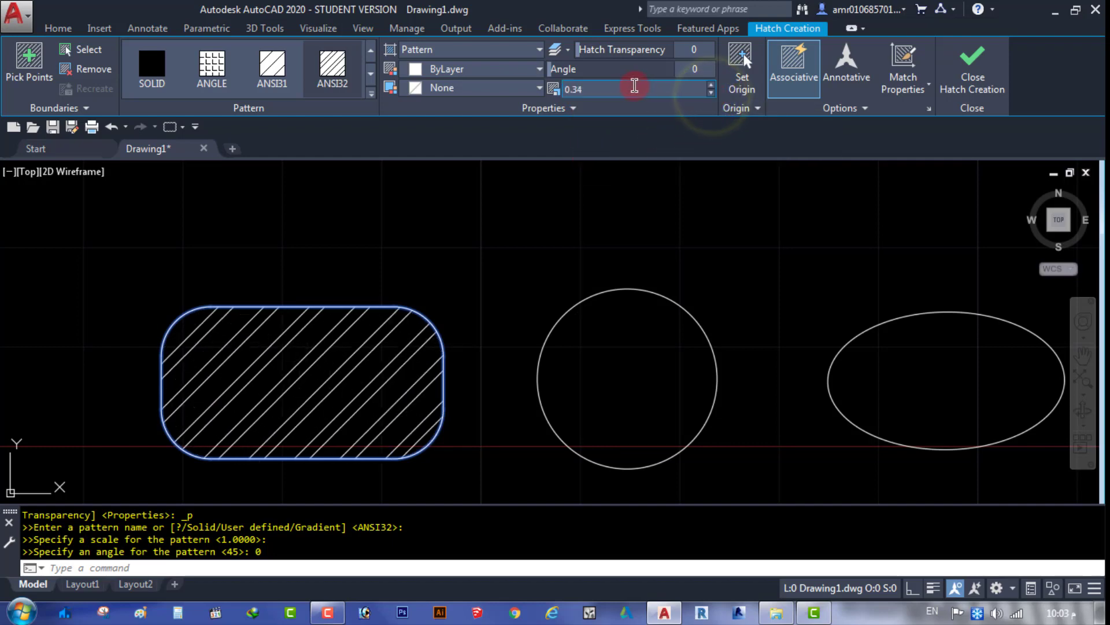
pyautogui.click(615, 88)
pyautogui.doubleClick(615, 88)
pyautogui.write('.5')
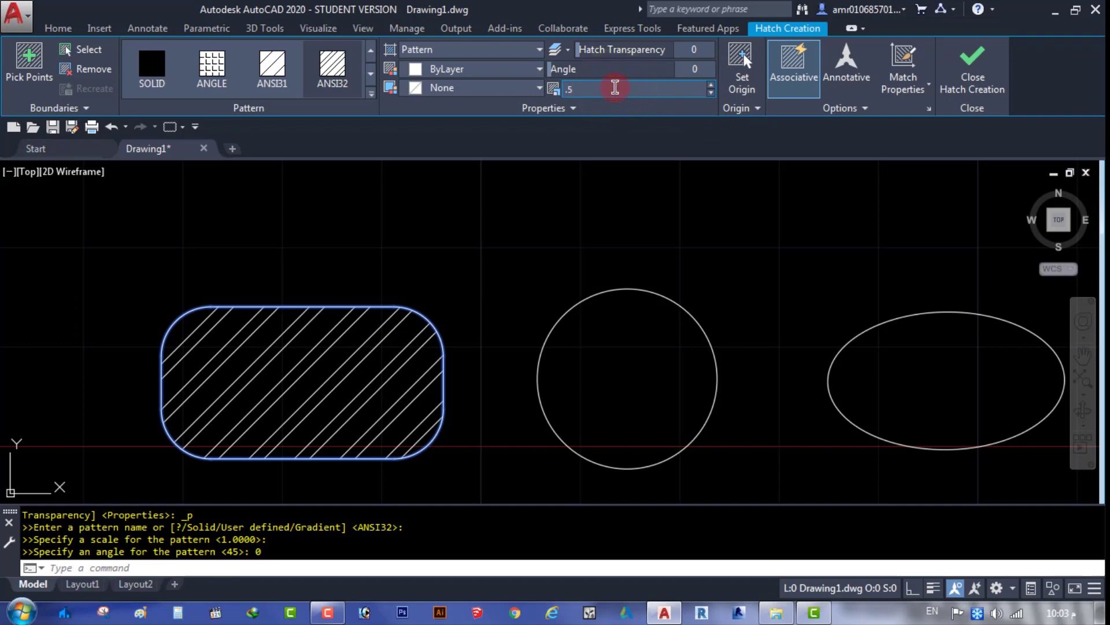
pyautogui.press('Return')
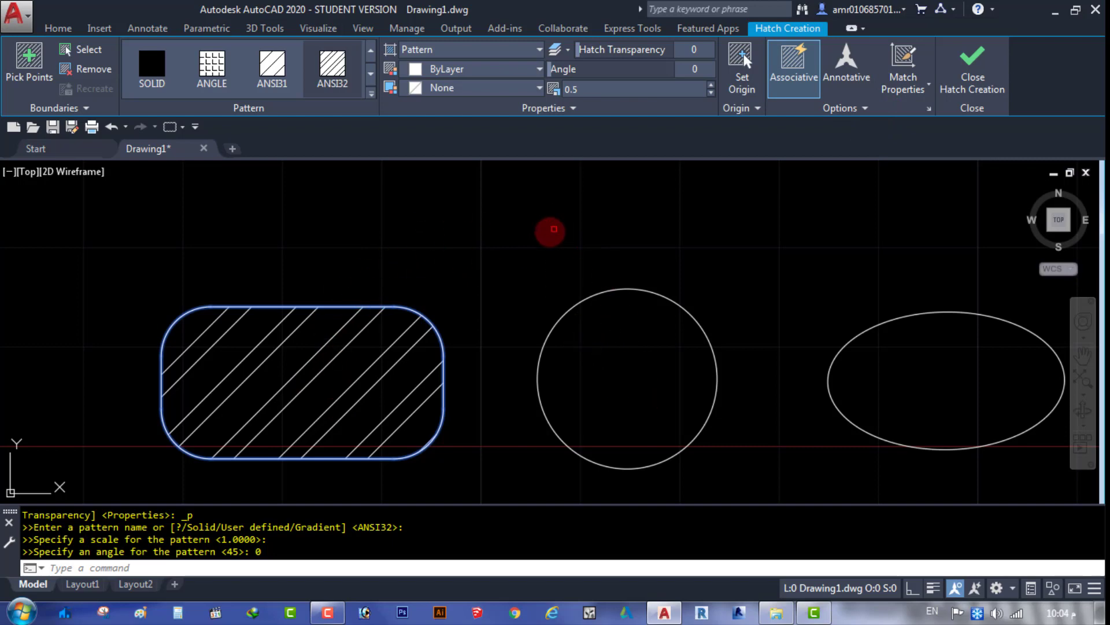
# Close Hatch Creation to finish the ANSI32 fill, then reselect the hatch for editing.
pyautogui.scroll(2, 292, 385)
pyautogui.scroll(-4, 307, 370)
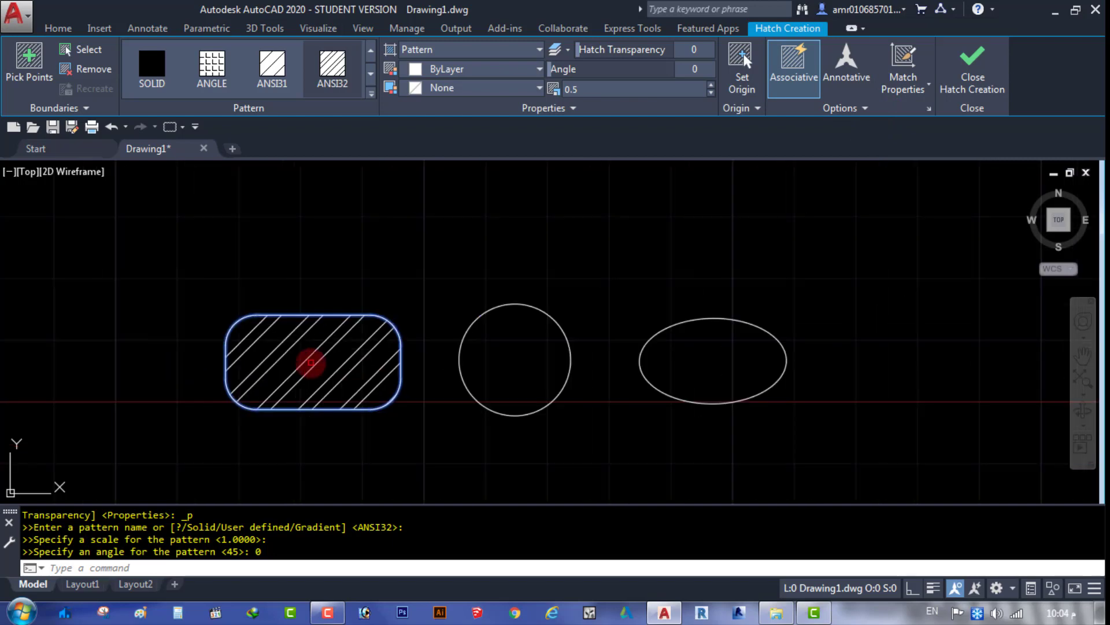
pyautogui.scroll(4, 258, 315)
pyautogui.scroll(-6, 486, 294)
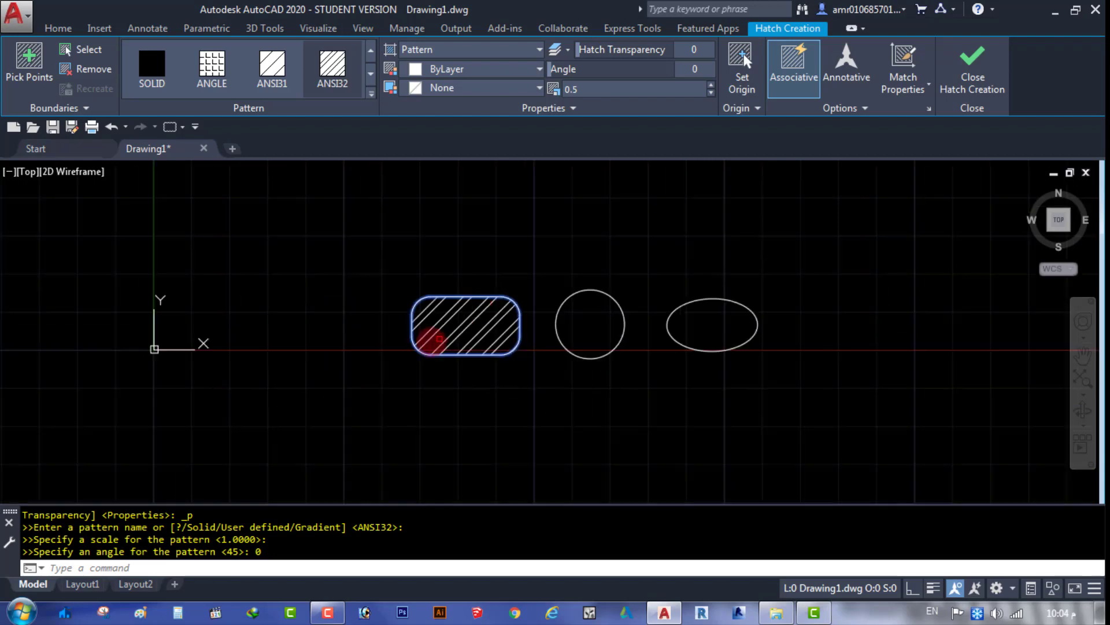
pyautogui.scroll(4, 438, 321)
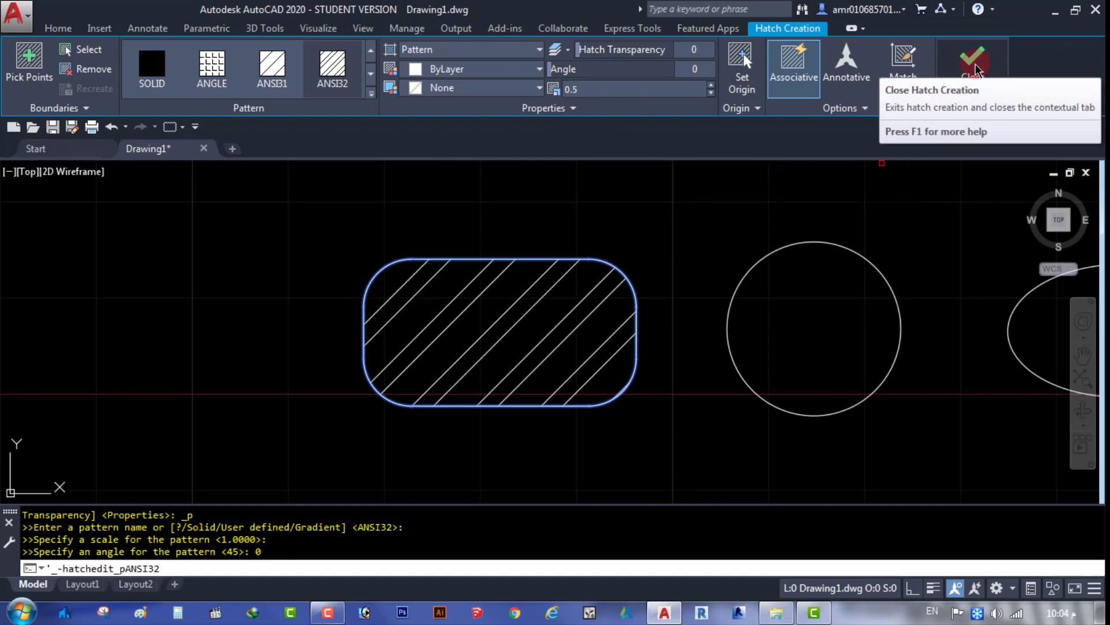
pyautogui.click(976, 70)
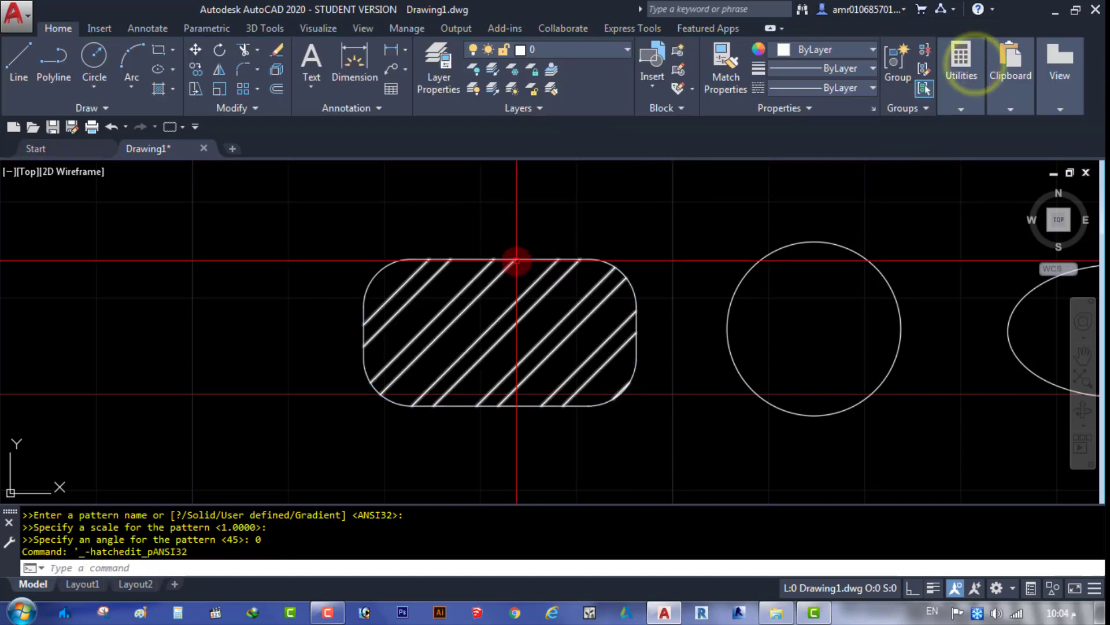
pyautogui.click(468, 283)
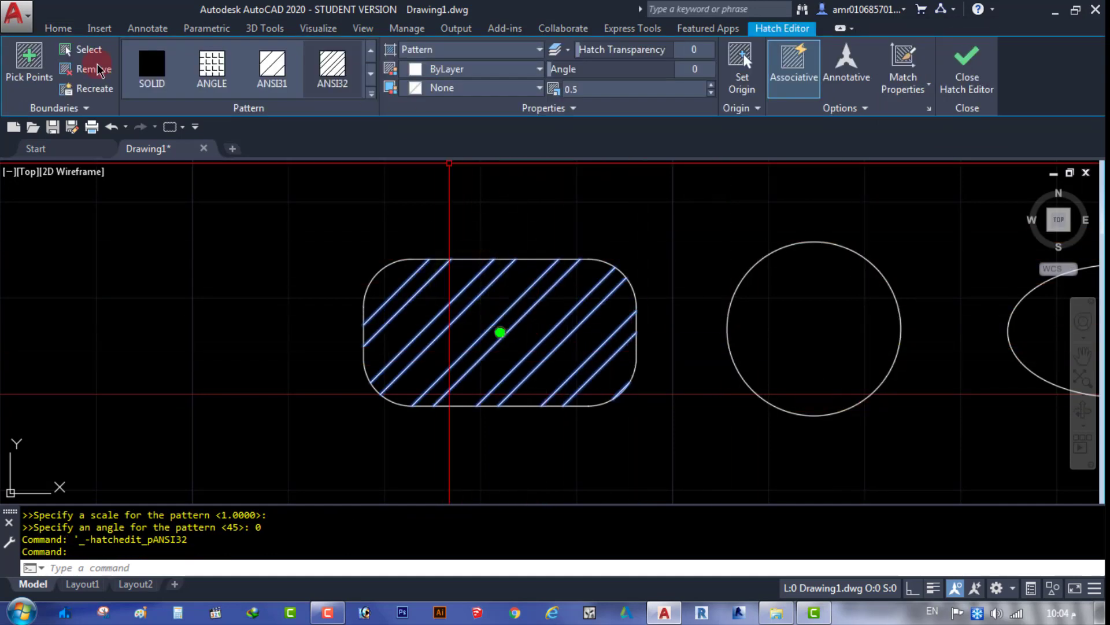
# Try ANGLE and SOLID, switch the hatch to ANSI31, and set its scale to 1.5.
pyautogui.click(212, 67)
pyautogui.click(151, 67)
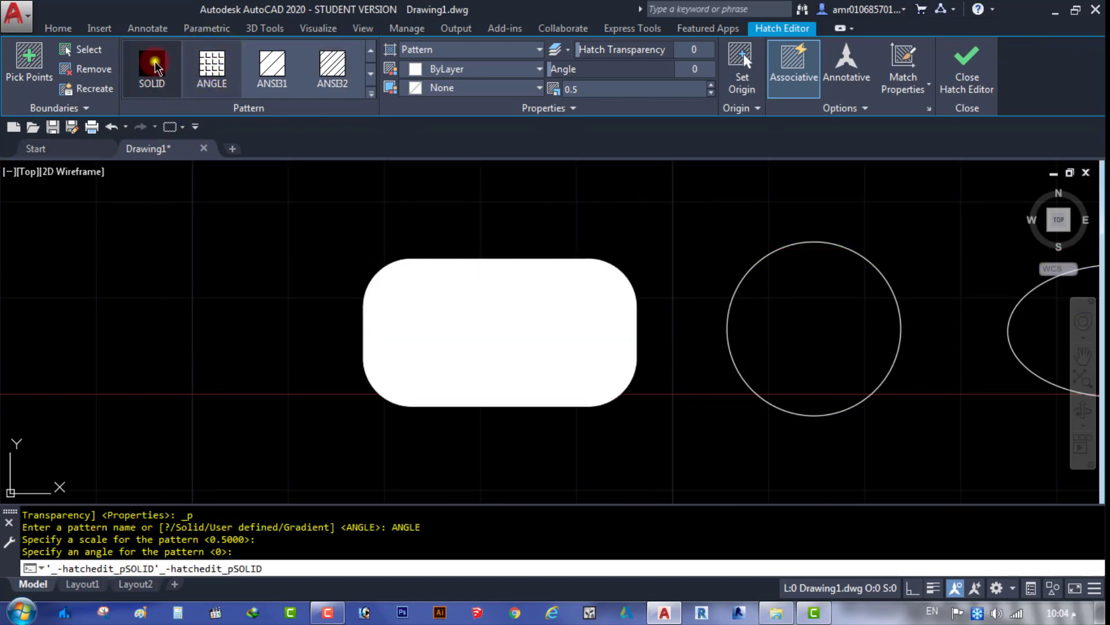
pyautogui.click(272, 65)
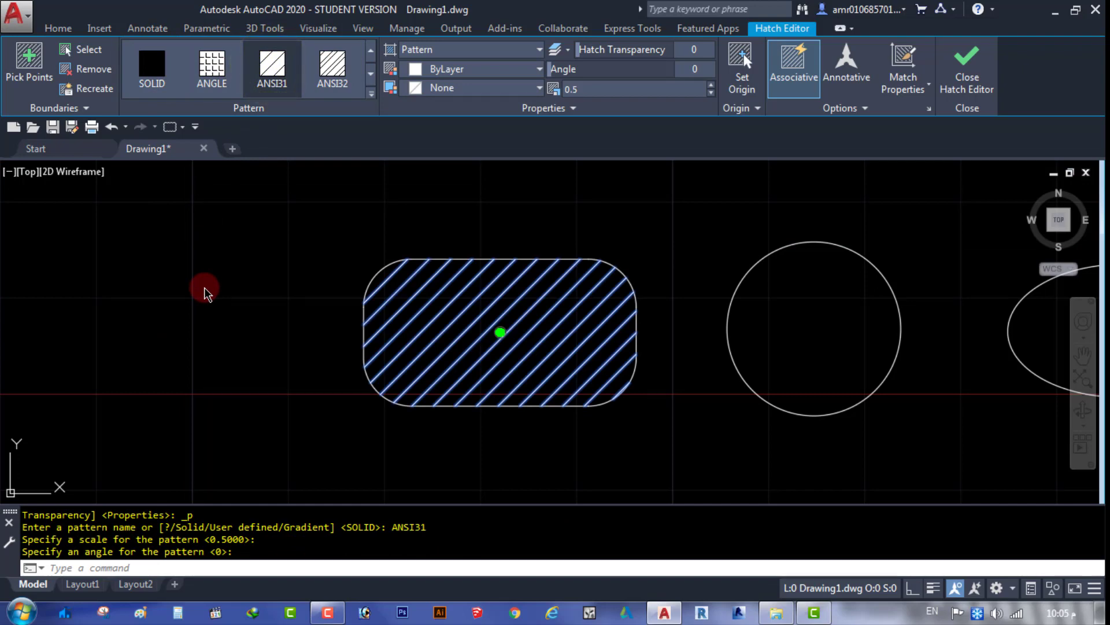
pyautogui.click(711, 85)
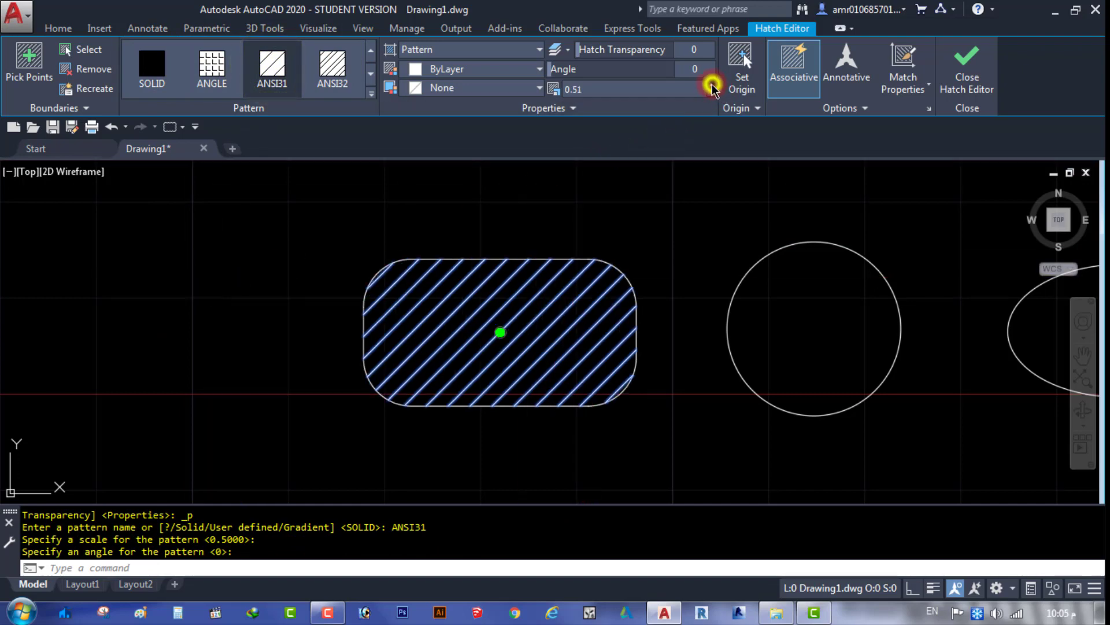
pyautogui.moveTo(712, 85); pyautogui.dragTo(712, 88)
pyautogui.click(594, 89)
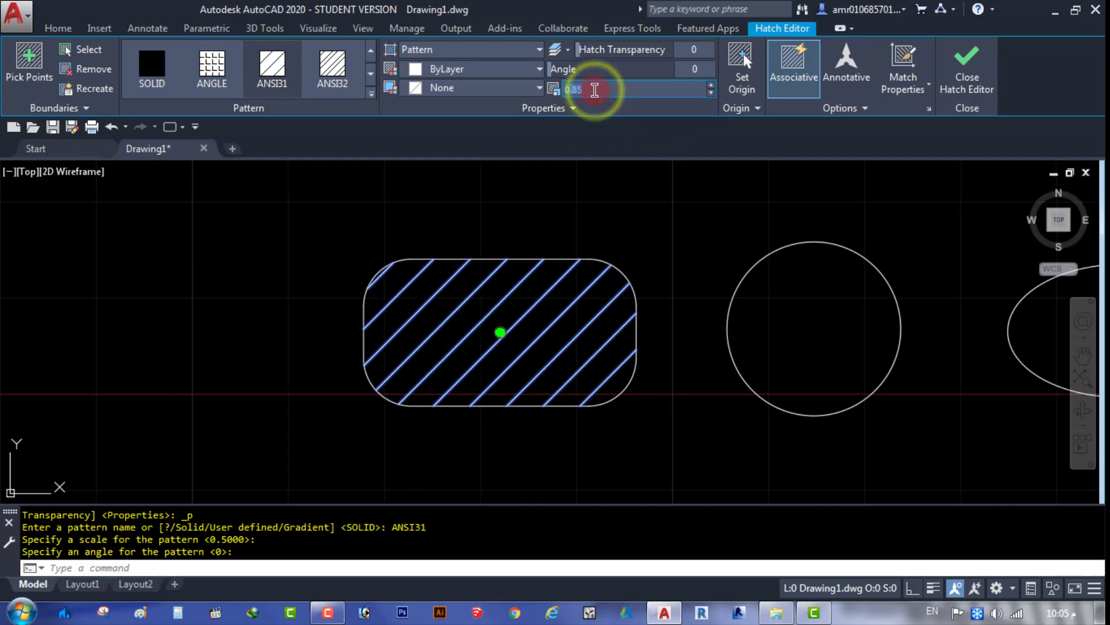
pyautogui.write('1.5')
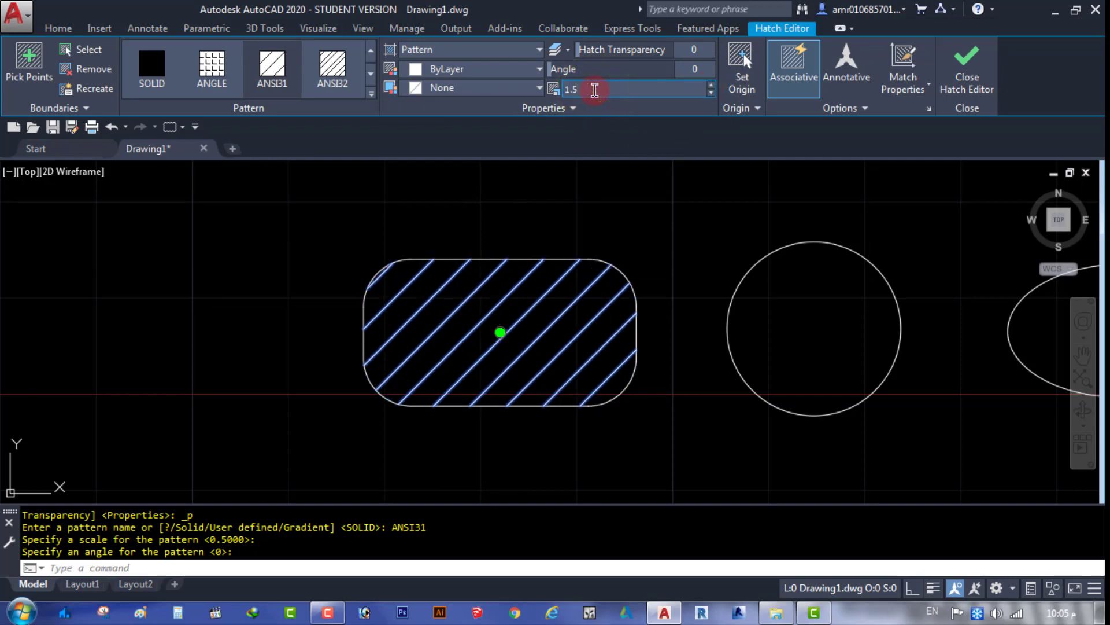
pyautogui.press('Return')
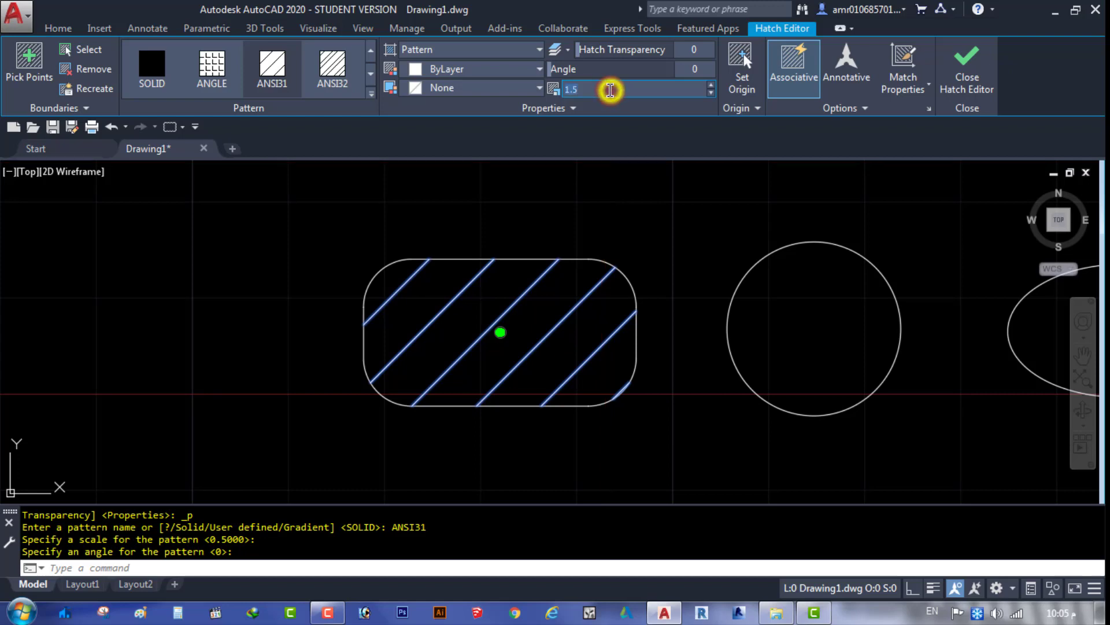
# Change the hatch scale back to 0.5, reselect it, and show Quick Properties.
pyautogui.click(610, 90)
pyautogui.press('Home')
pyautogui.press('Delete')
pyautogui.click(461, 327)
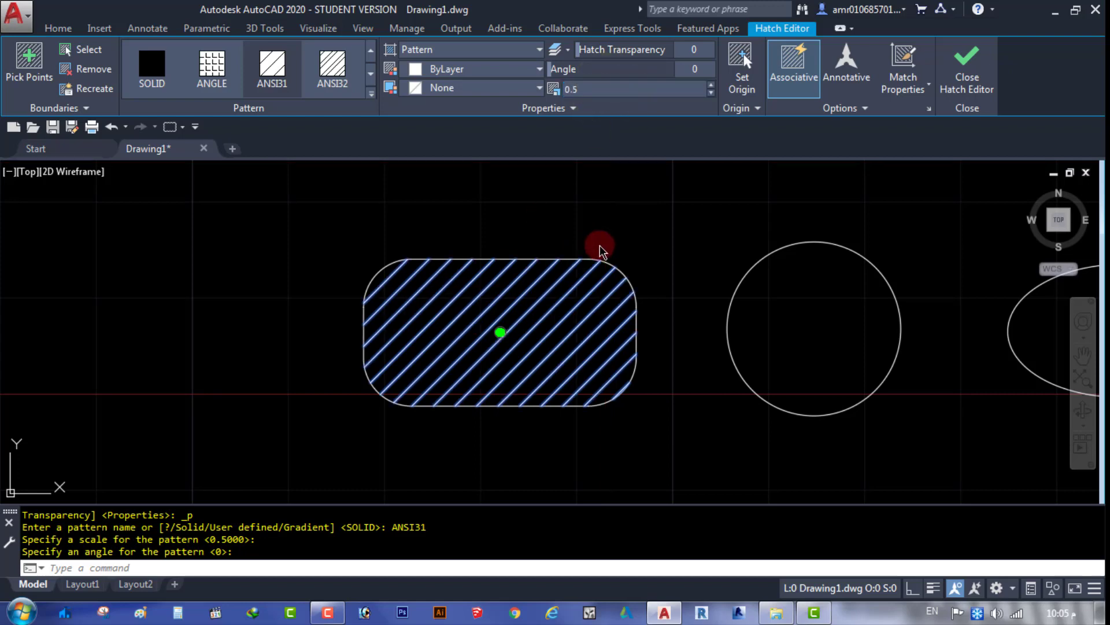
pyautogui.click(967, 63)
pyautogui.click(514, 302)
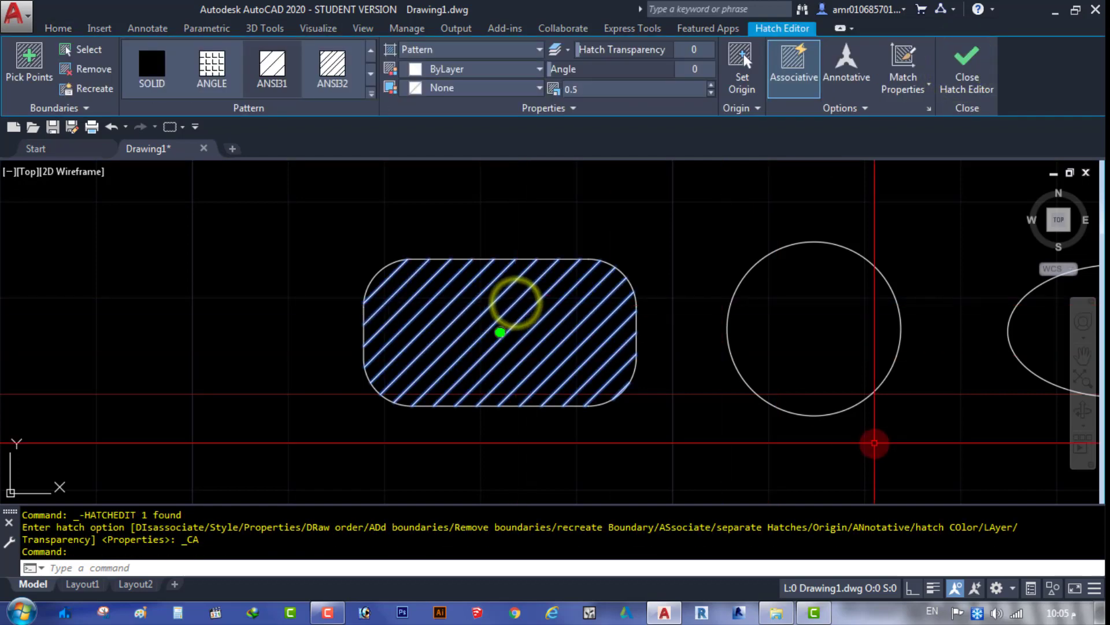
pyautogui.click(1031, 588)
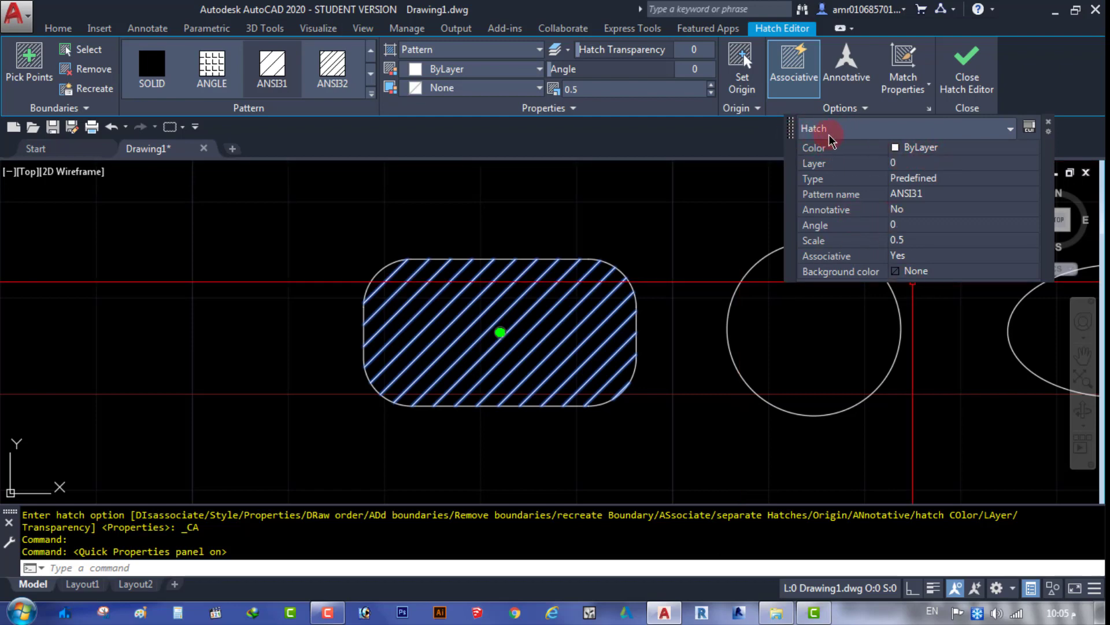
# Close the quick properties summary and cancel the hatch selection.
pyautogui.click(1049, 125)
pyautogui.press('Escape')
pyautogui.click(172, 88)
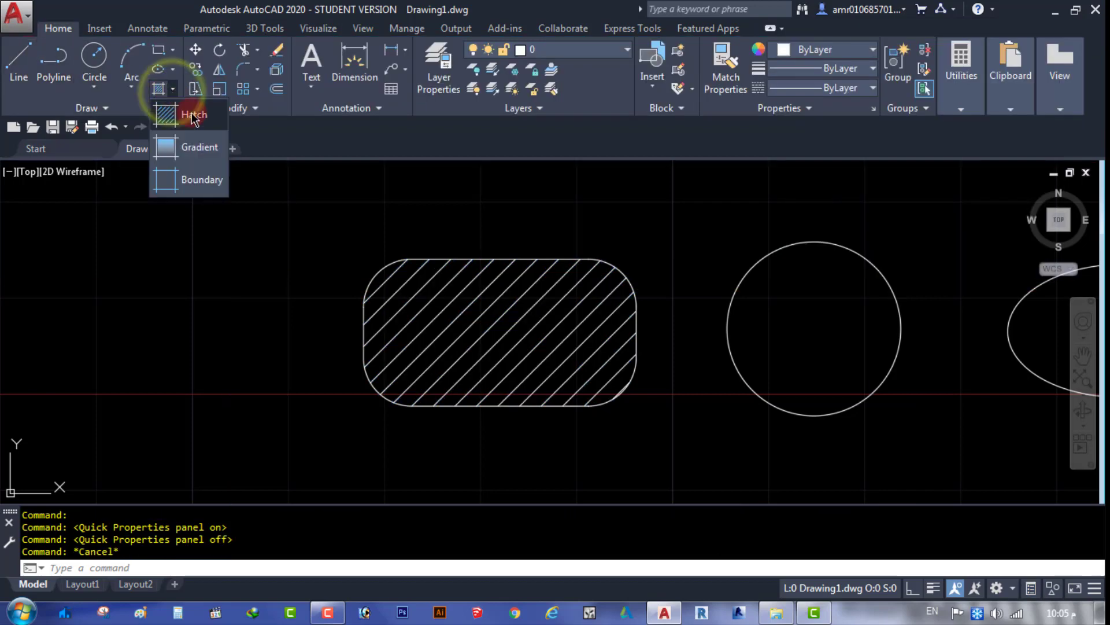
pyautogui.click(293, 216)
pyautogui.click(249, 298)
pyautogui.scroll(-3, 250, 298)
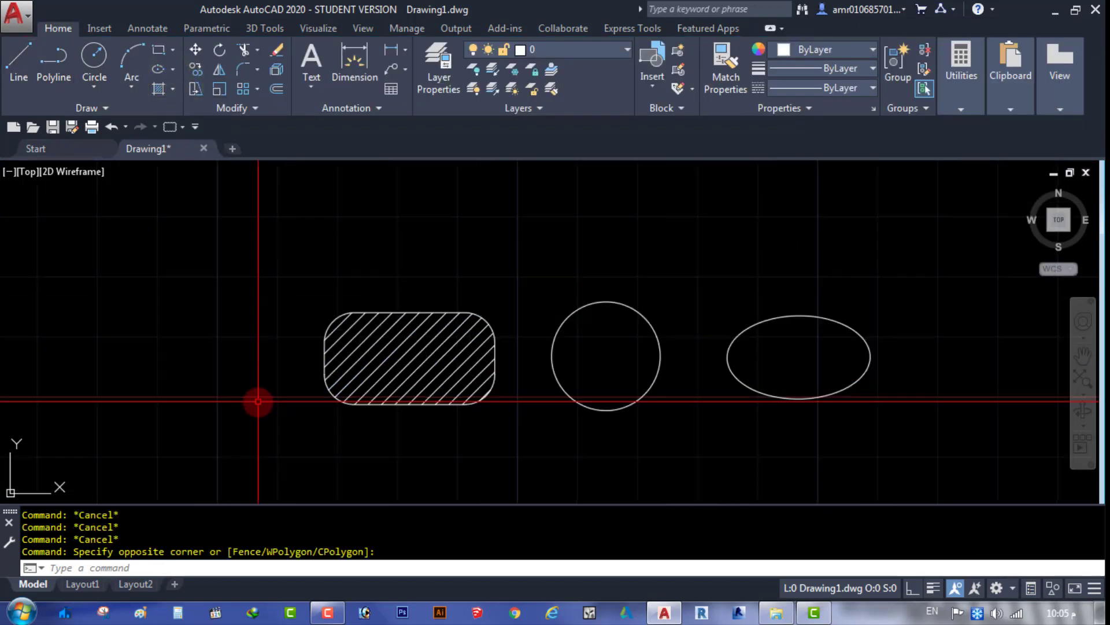
pyautogui.scroll(-3, 258, 401)
pyautogui.press('Escape')
# Crossing-select all shapes, delete them, and expand the Draw panel slide-out.
pyautogui.click(737, 302)
pyautogui.click(339, 402)
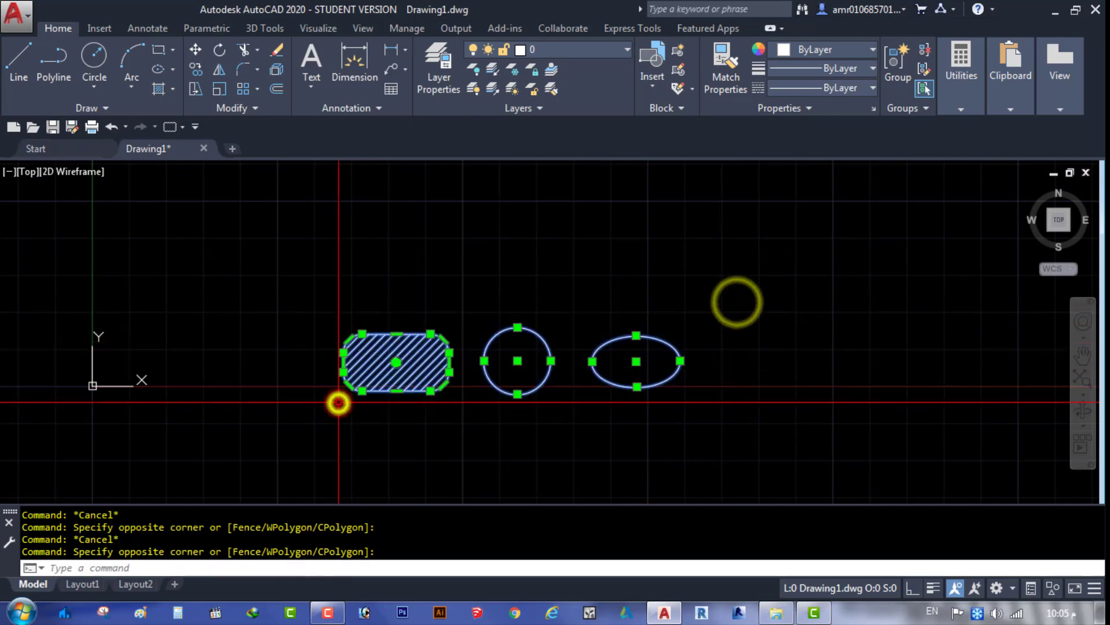
pyautogui.press('Delete')
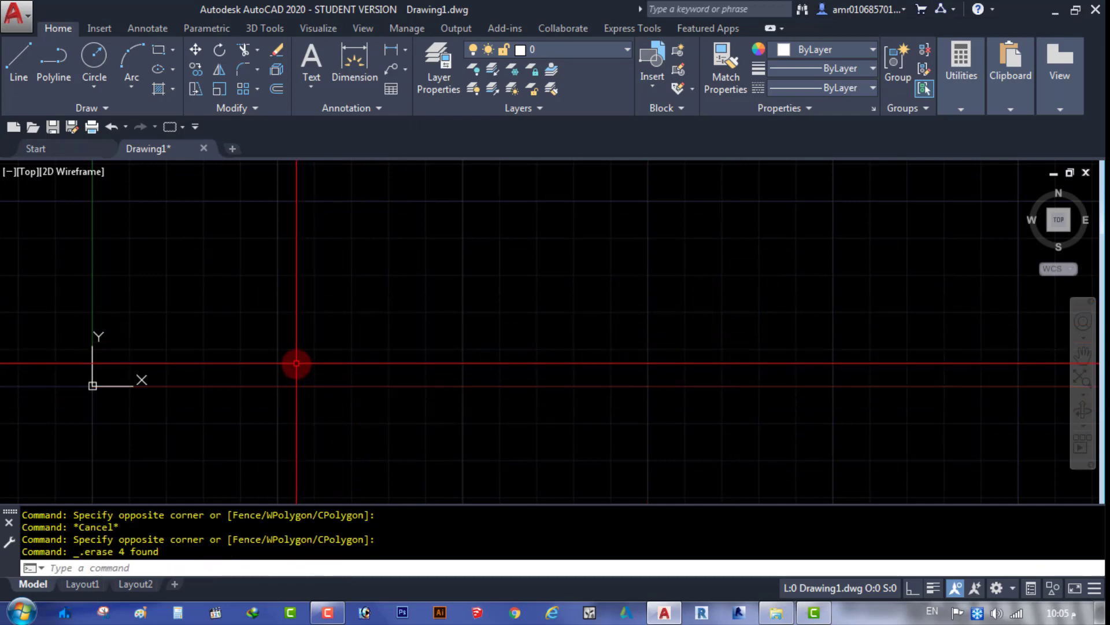
pyautogui.click(110, 107)
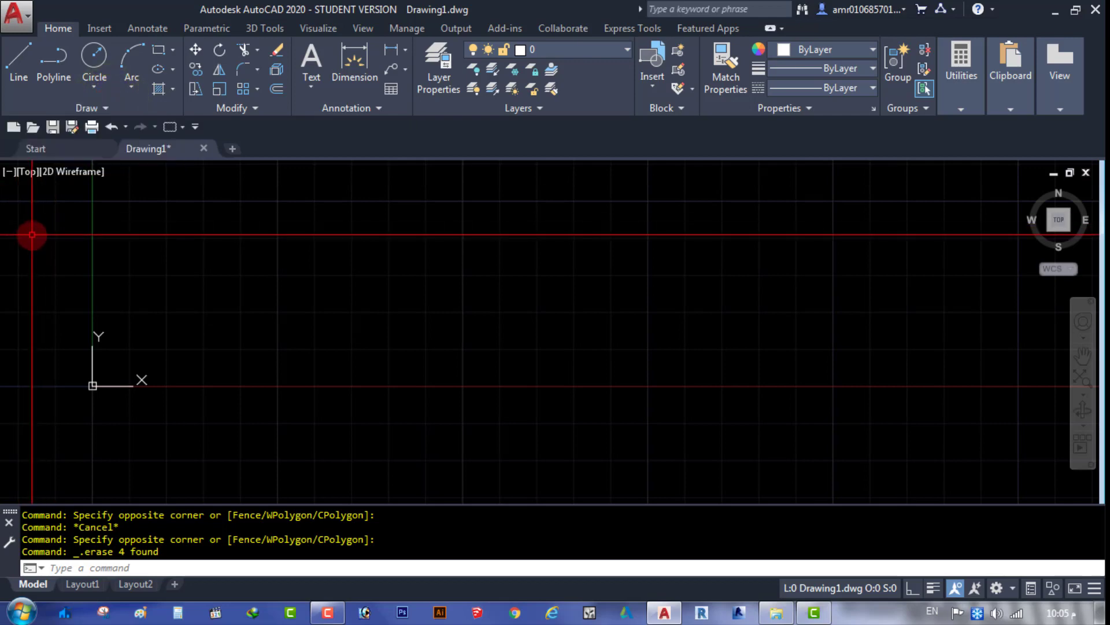
pyautogui.click(110, 108)
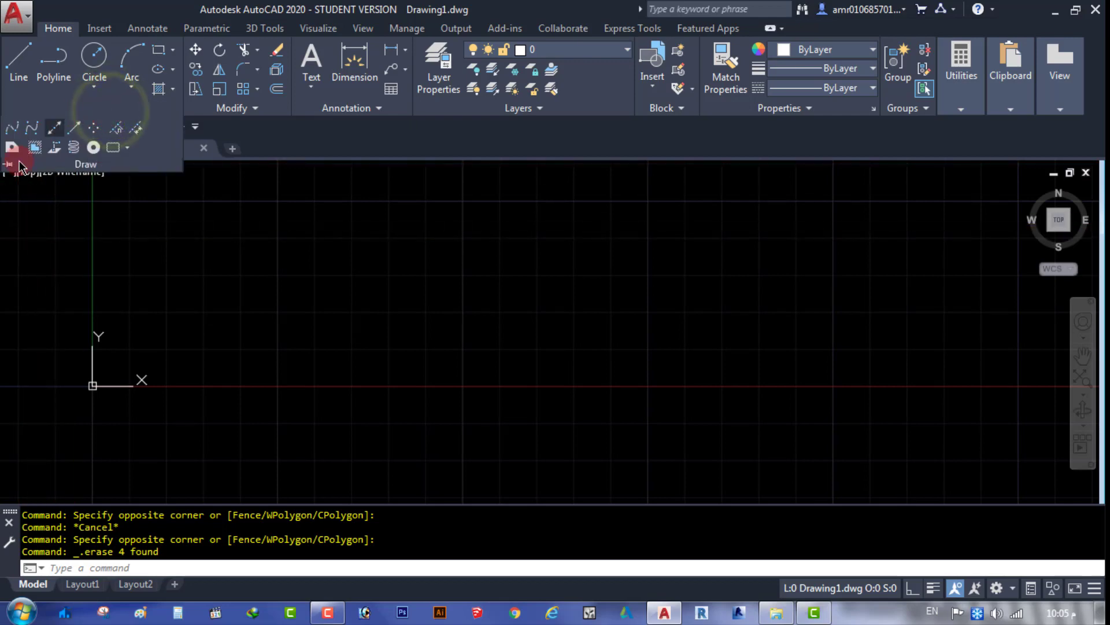
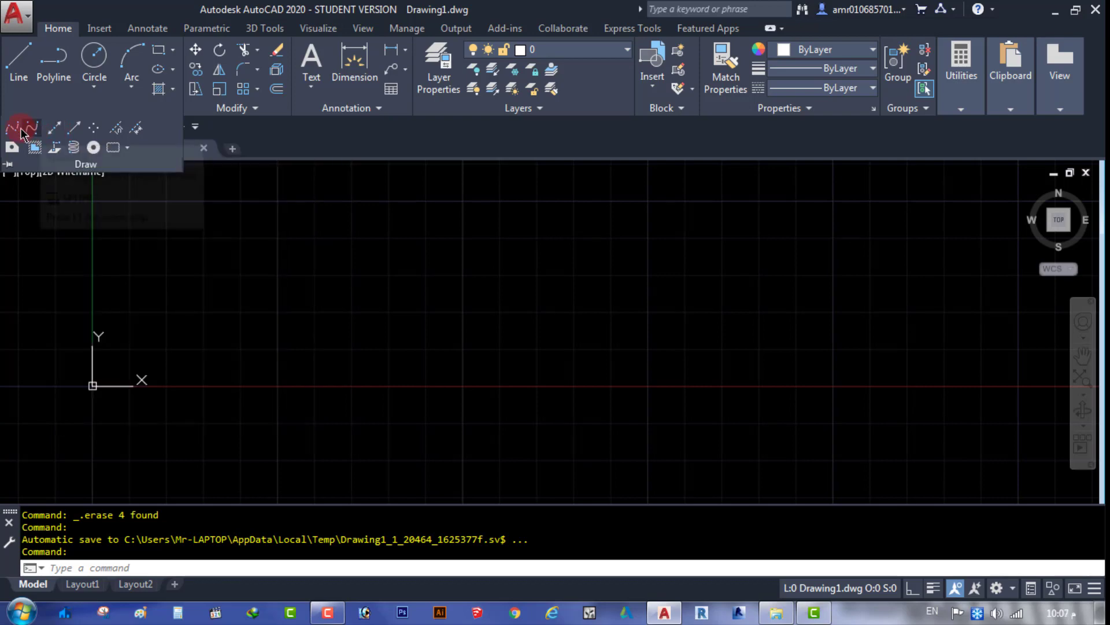
# Drag an empty selection window on the canvas and cancel it.
pyautogui.click(230, 287)
pyautogui.click(317, 362)
pyautogui.press('Escape')
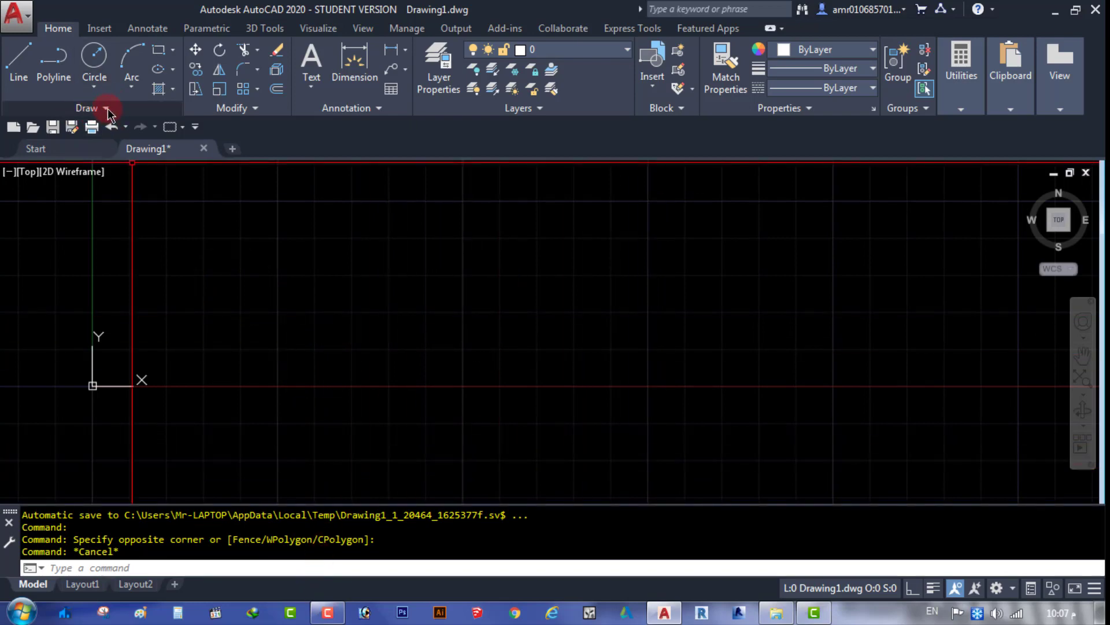
# Draw a wavy fit-point spline through many points and close it into a loop.
pyautogui.click(107, 110)
pyautogui.click(13, 129)
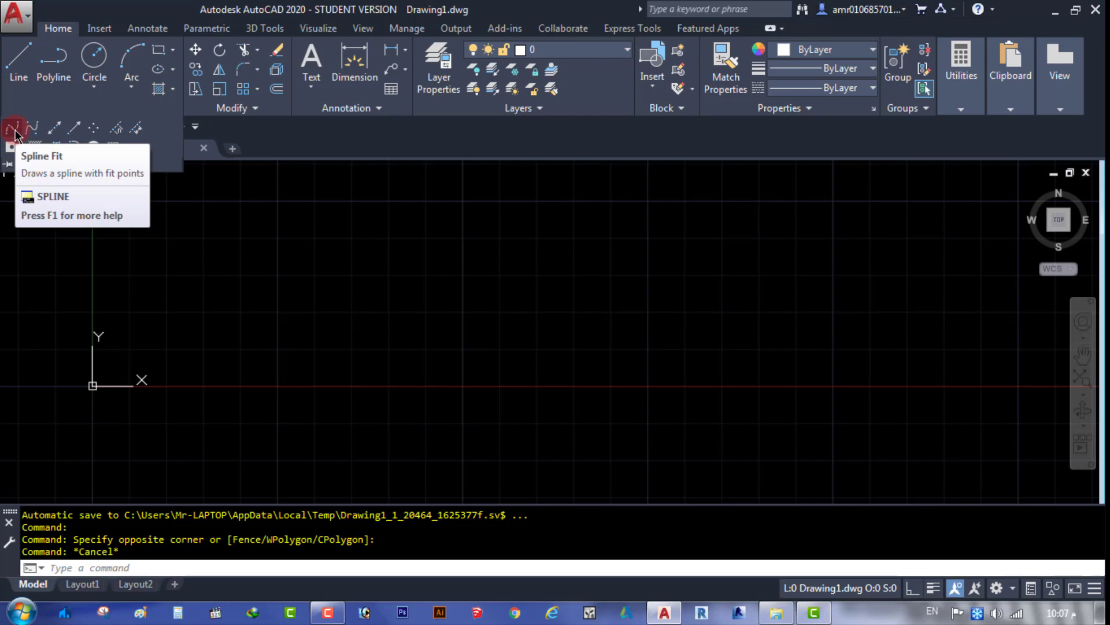
pyautogui.click(12, 129)
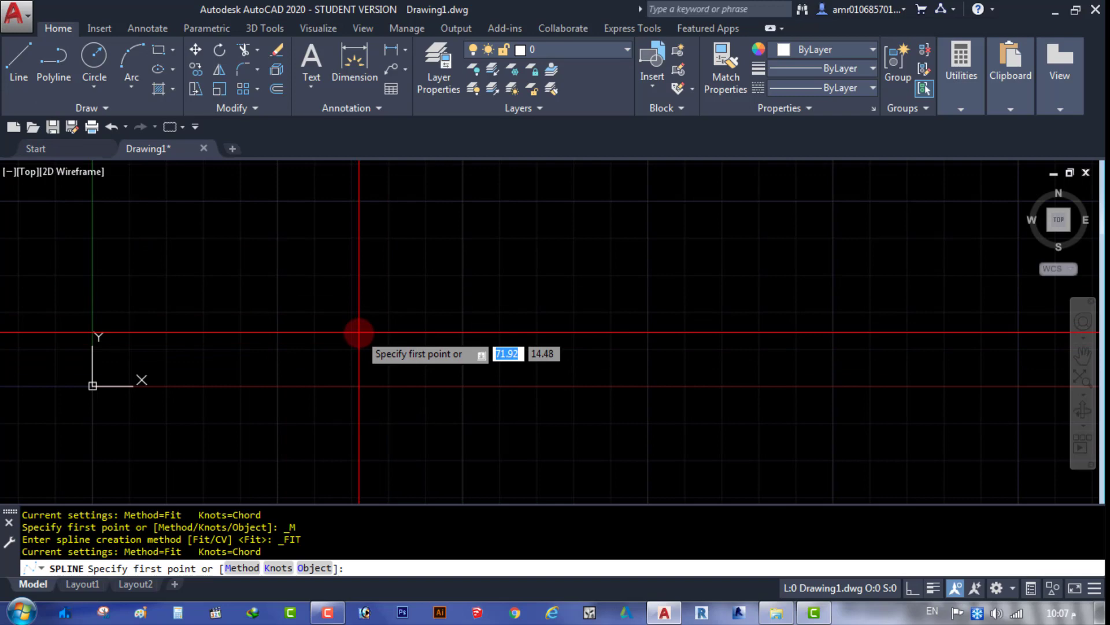
pyautogui.click(367, 420)
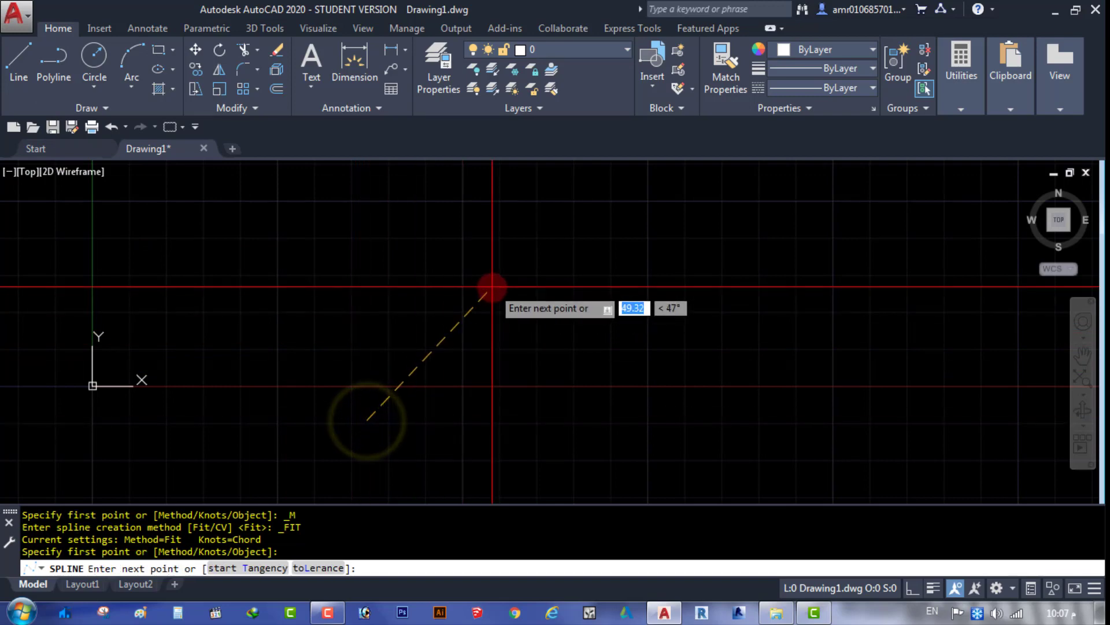
pyautogui.click(415, 312)
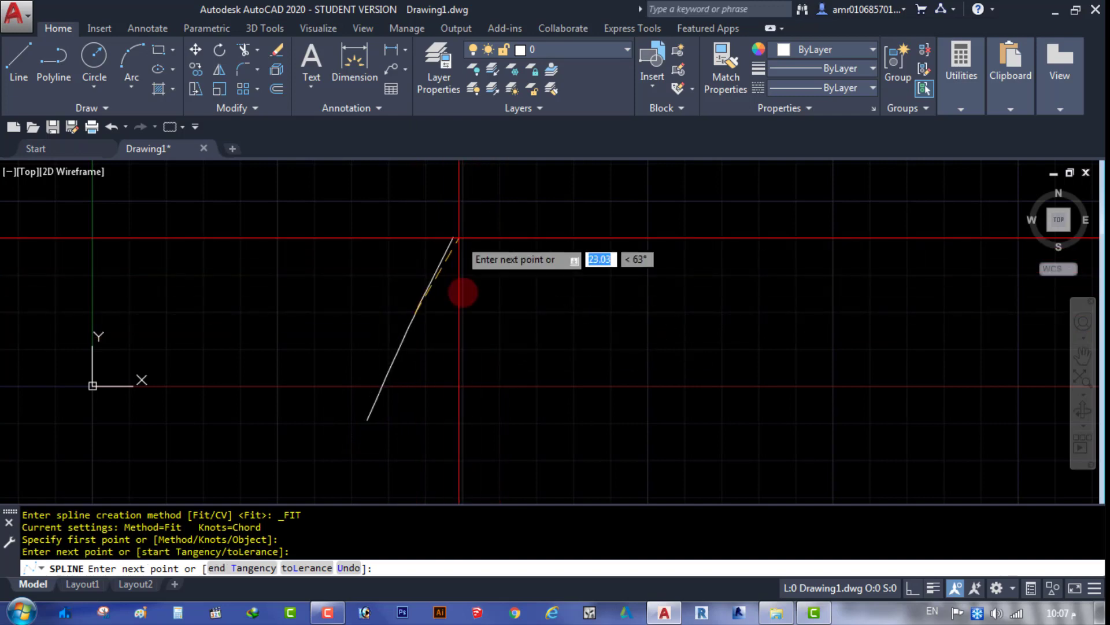
pyautogui.click(457, 286)
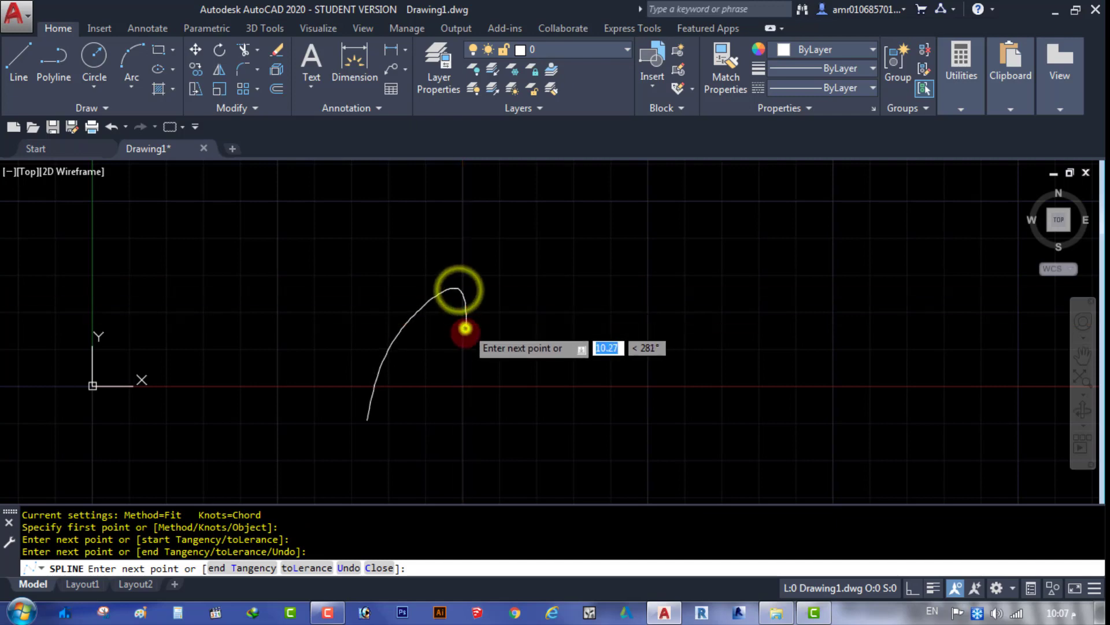
pyautogui.click(446, 379)
pyautogui.click(453, 421)
pyautogui.click(532, 397)
pyautogui.click(547, 310)
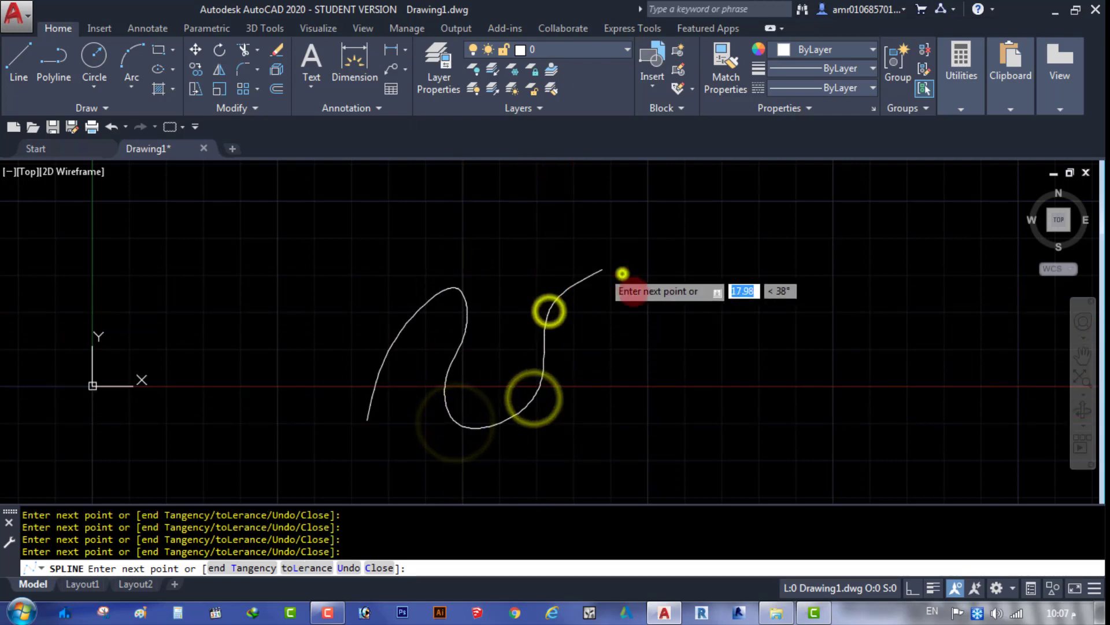
pyautogui.click(622, 273)
pyautogui.click(638, 348)
pyautogui.click(598, 407)
pyautogui.click(608, 444)
pyautogui.click(702, 414)
pyautogui.click(731, 300)
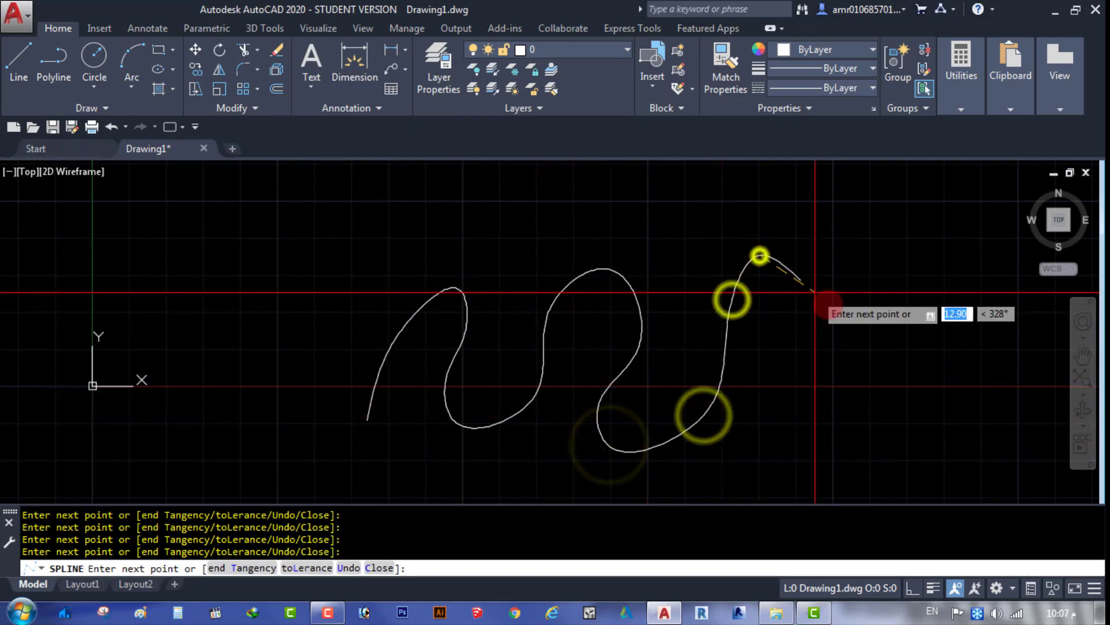
pyautogui.click(760, 254)
pyautogui.click(834, 337)
pyautogui.click(796, 402)
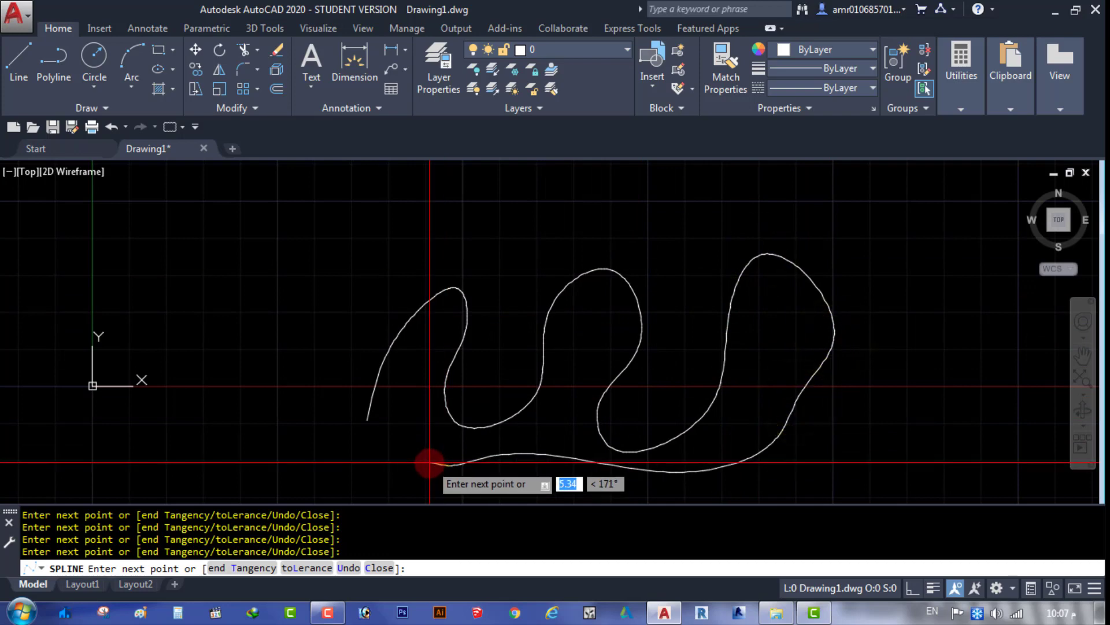
pyautogui.click(429, 462)
pyautogui.write('c')
pyautogui.press('Return')
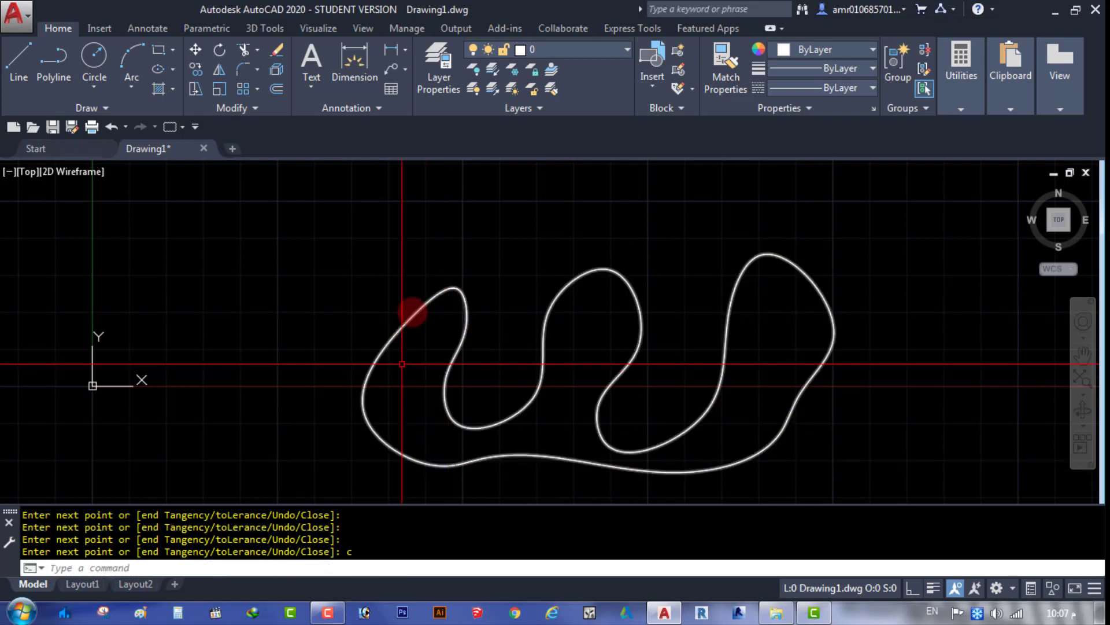
# Draw a second fit-point spline looping right of the first, then end the command.
pyautogui.scroll(-3, 449, 257)
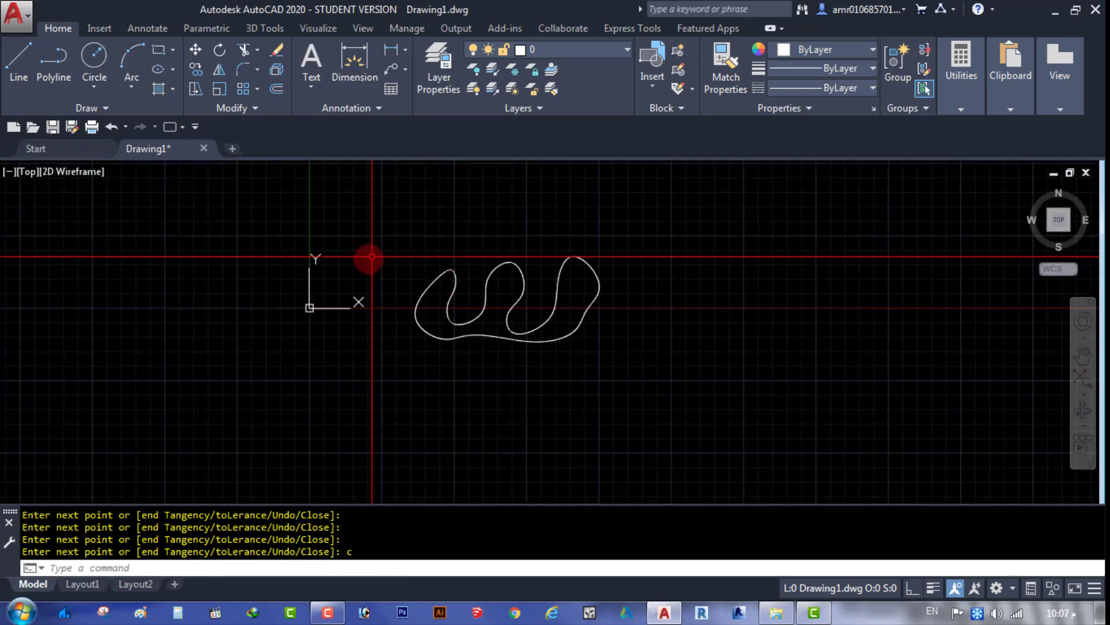
pyautogui.press('Return')
pyautogui.click(675, 282)
pyautogui.click(753, 317)
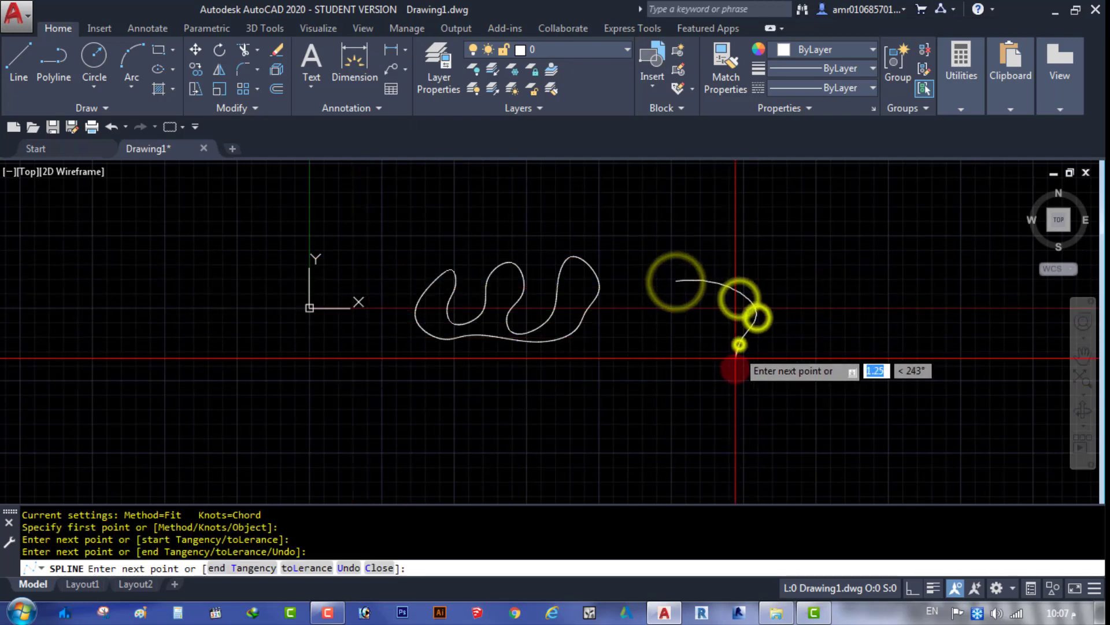
pyautogui.click(785, 386)
pyautogui.click(838, 318)
pyautogui.click(900, 395)
pyautogui.click(726, 431)
pyautogui.click(547, 398)
pyautogui.click(665, 317)
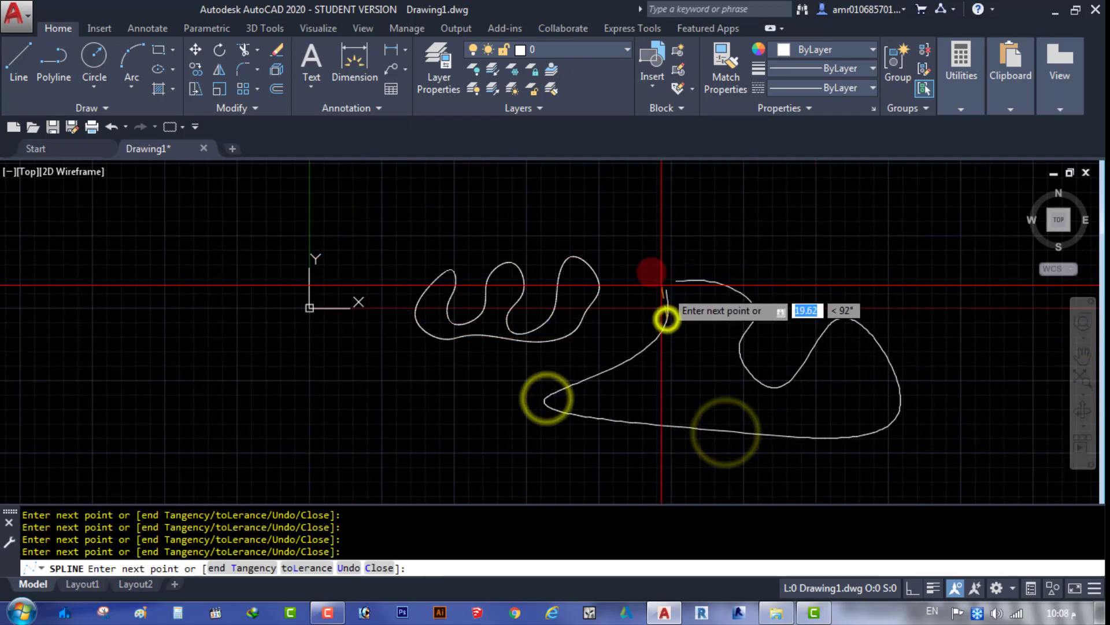
pyautogui.click(650, 264)
pyautogui.write('c')
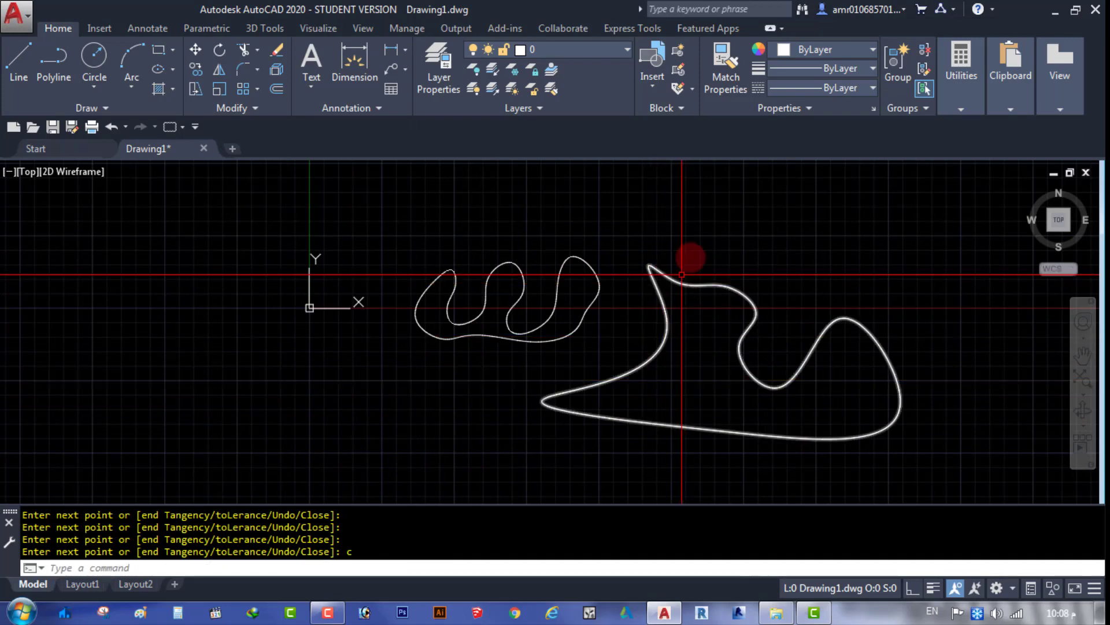
pyautogui.press('Escape')
# Window-select both splines and delete them.
pyautogui.click(706, 240)
pyautogui.click(512, 325)
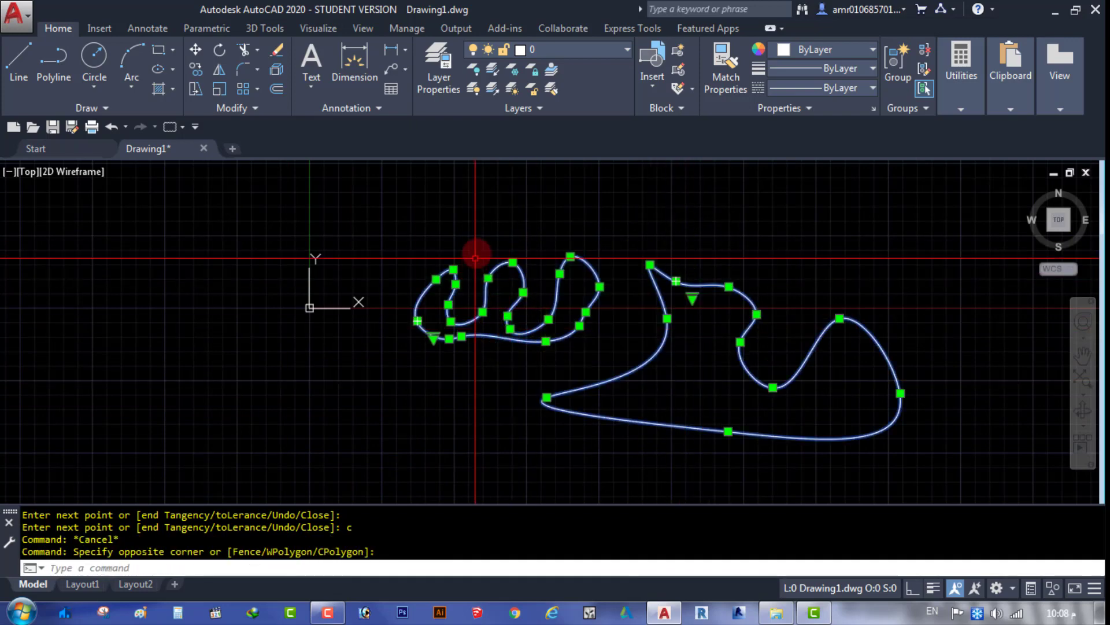
pyautogui.press('Escape')
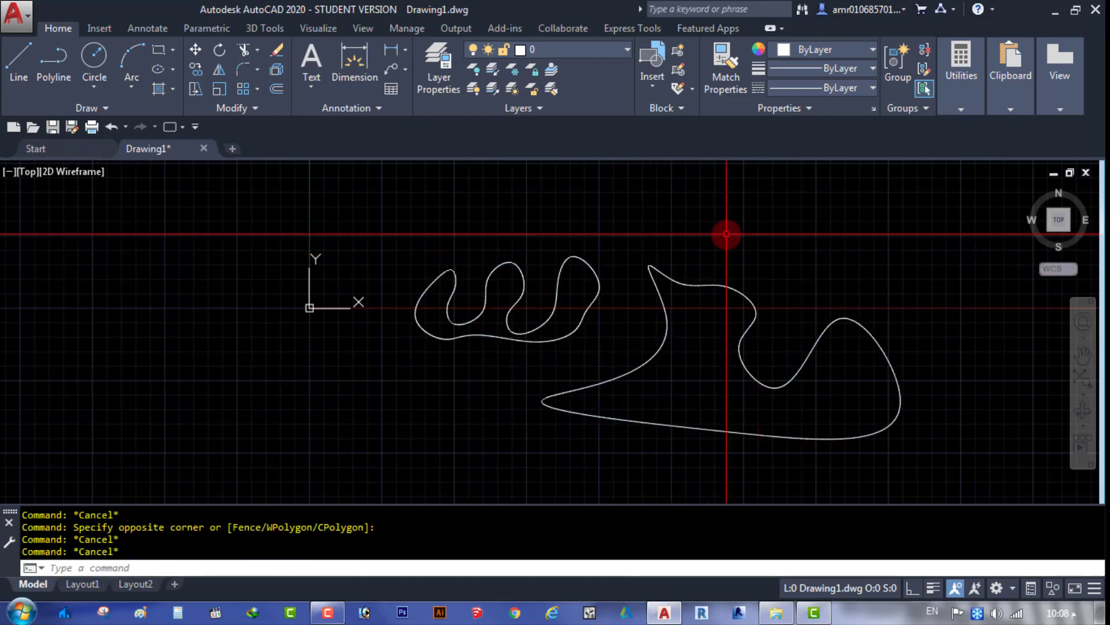
pyautogui.click(727, 236)
pyautogui.click(462, 372)
pyautogui.press('Delete')
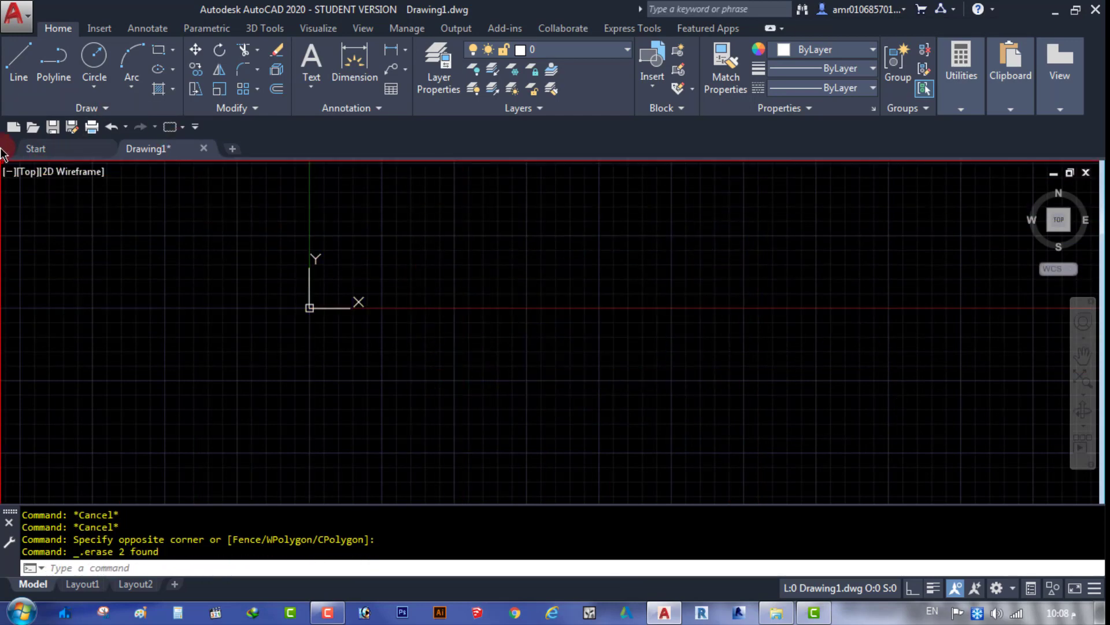
# Draw a control-vertex spline with arches sweeping right and back left.
pyautogui.click(101, 108)
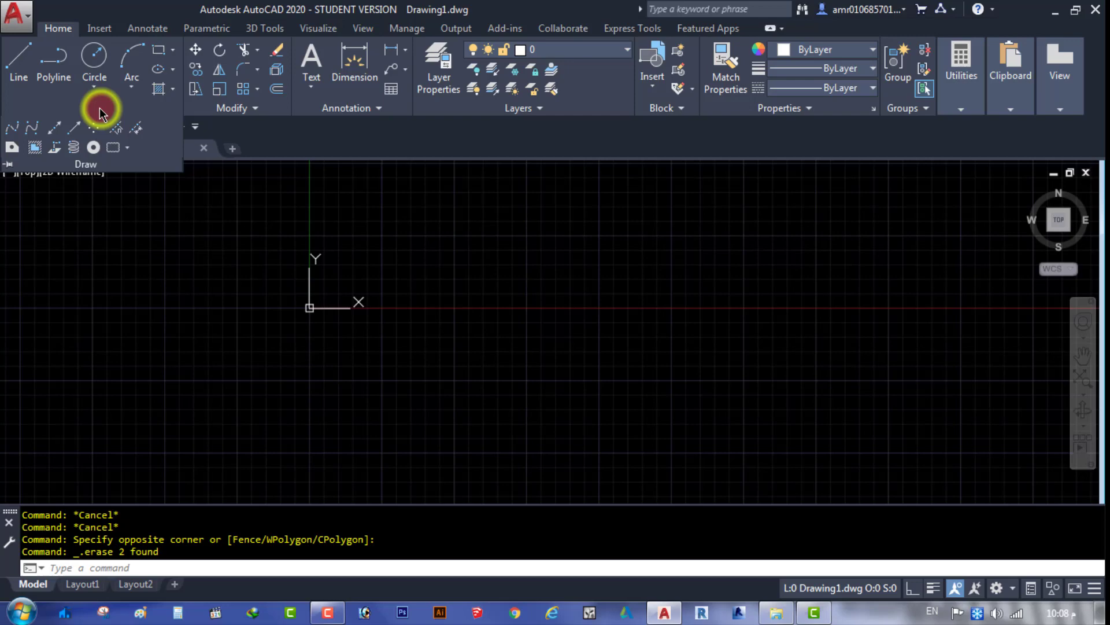
pyautogui.click(34, 127)
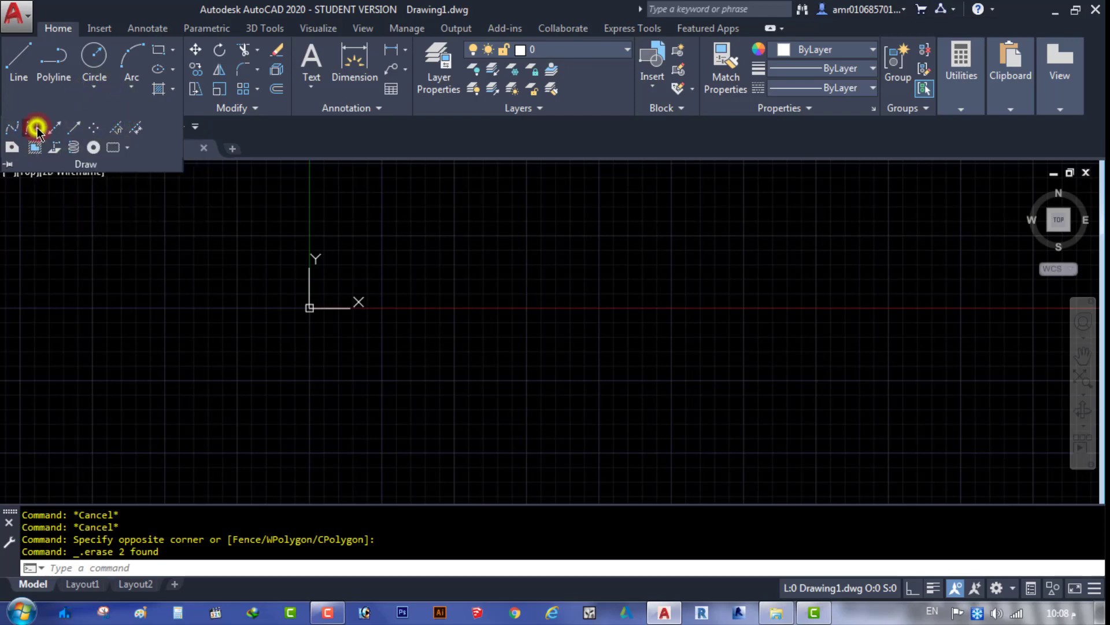
pyautogui.click(498, 411)
pyautogui.click(527, 322)
pyautogui.click(585, 300)
pyautogui.click(593, 359)
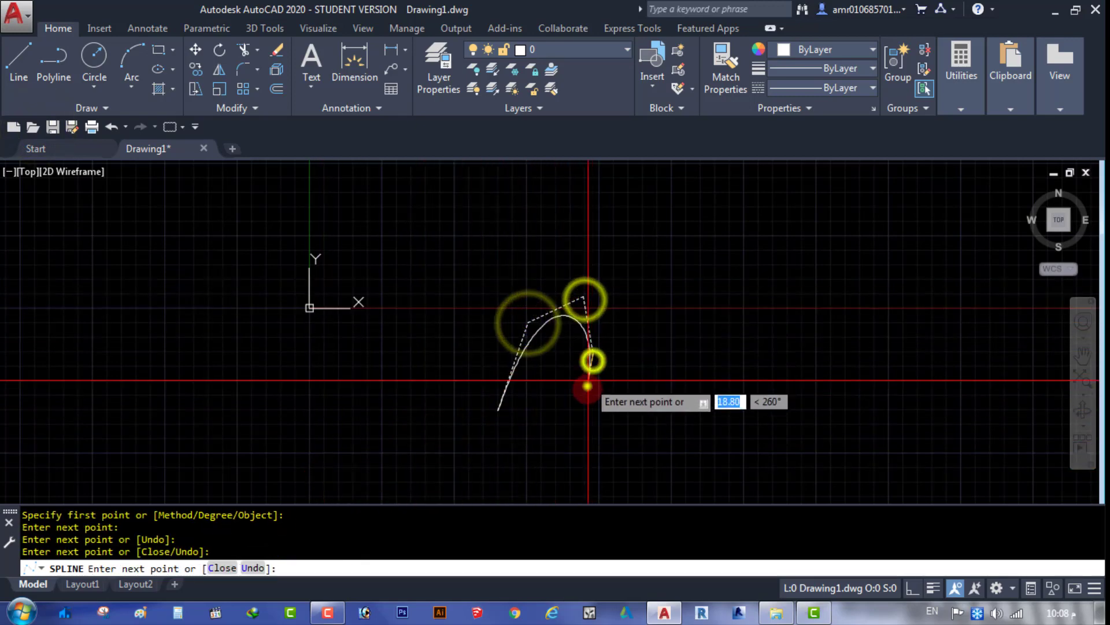
pyautogui.click(588, 385)
pyautogui.click(585, 415)
pyautogui.click(641, 411)
pyautogui.click(667, 283)
pyautogui.click(720, 313)
pyautogui.click(704, 370)
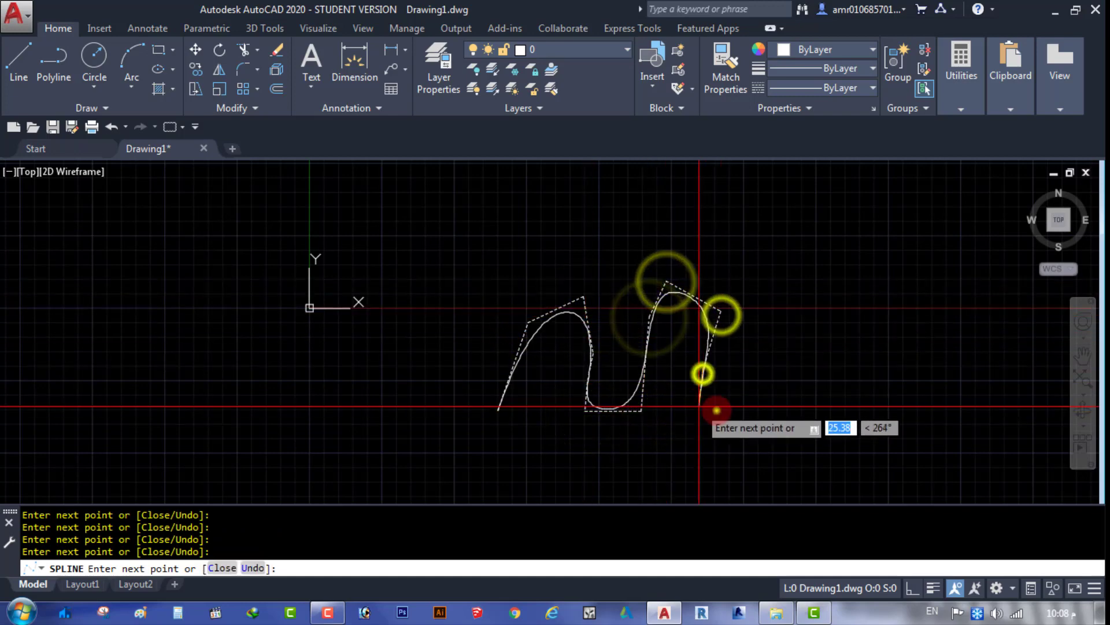
pyautogui.click(716, 407)
pyautogui.click(844, 356)
pyautogui.click(810, 407)
pyautogui.click(727, 430)
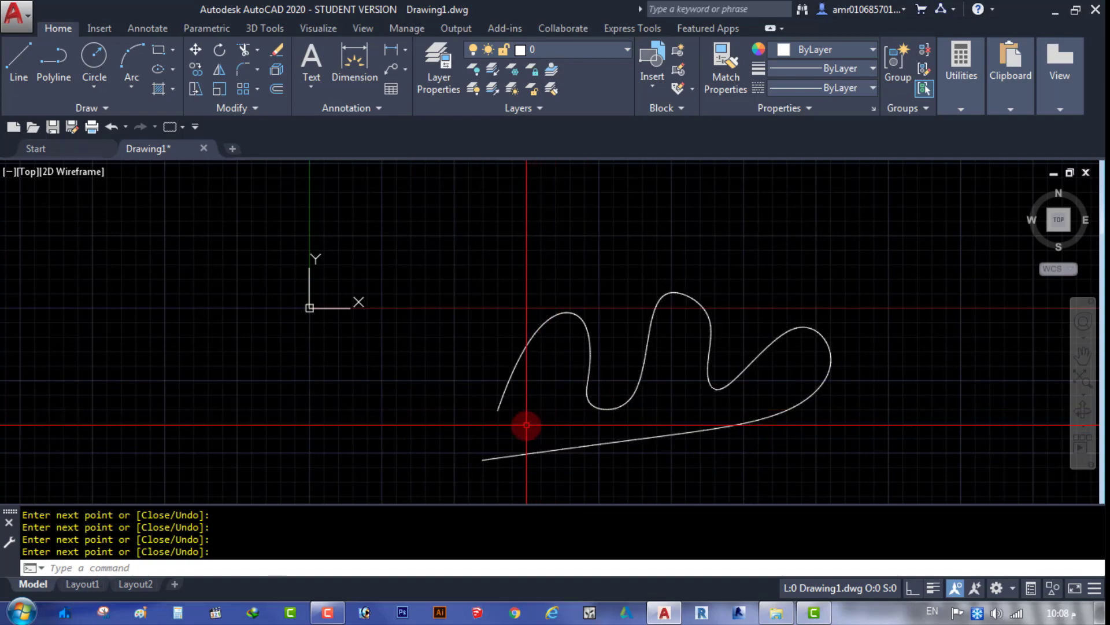
# Select the control-vertex spline and move its top-left vertex up and left.
pyautogui.scroll(-4, 515, 312)
pyautogui.scroll(6, 568, 255)
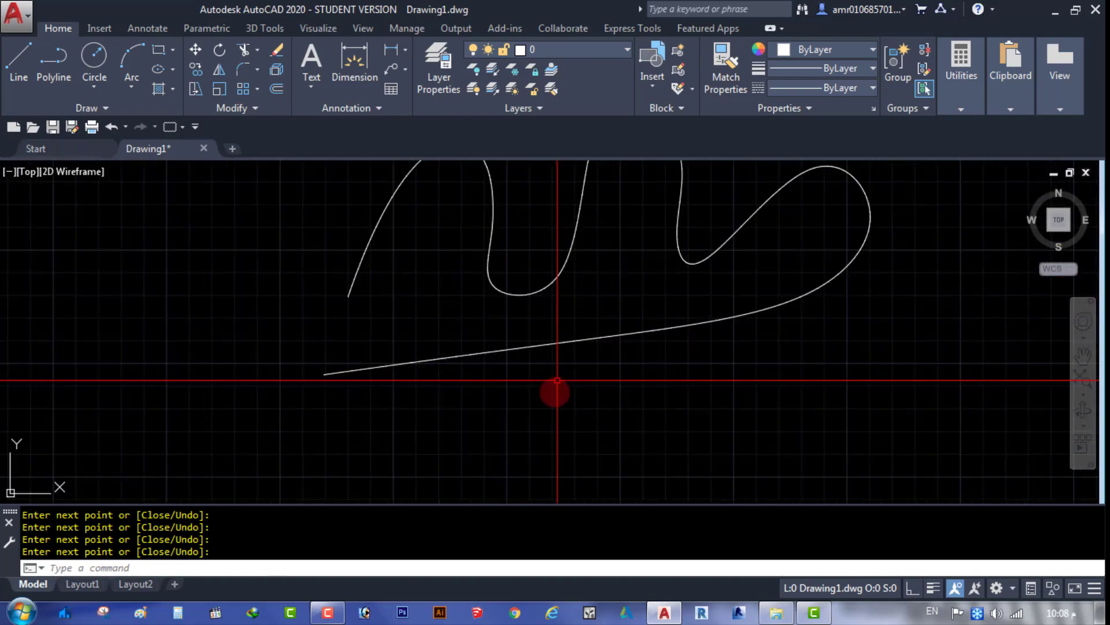
pyautogui.click(564, 382)
pyautogui.click(507, 331)
pyautogui.scroll(-4, 492, 387)
pyautogui.scroll(4, 456, 243)
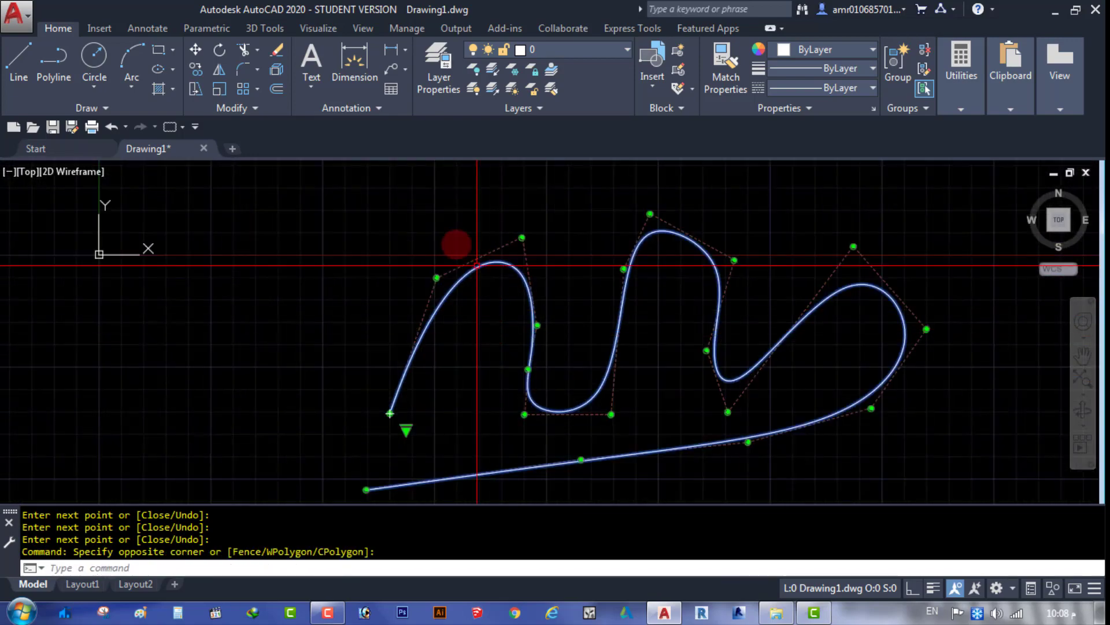
pyautogui.click(436, 278)
pyautogui.click(364, 217)
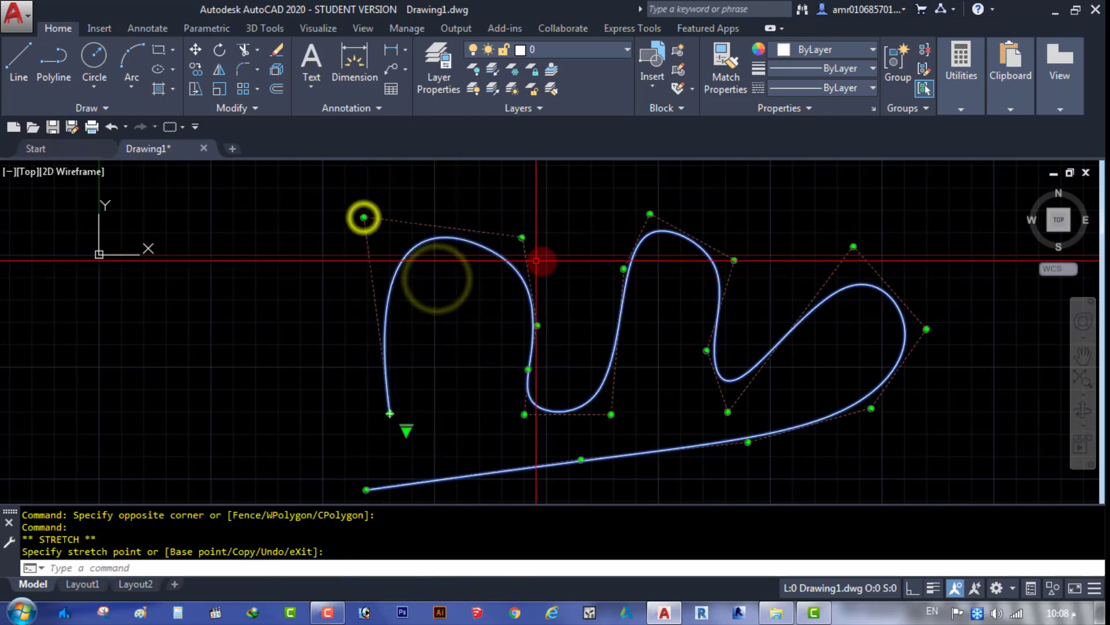
# Raise and flatten more arch vertices, then erase the control-vertex spline.
pyautogui.click(541, 214)
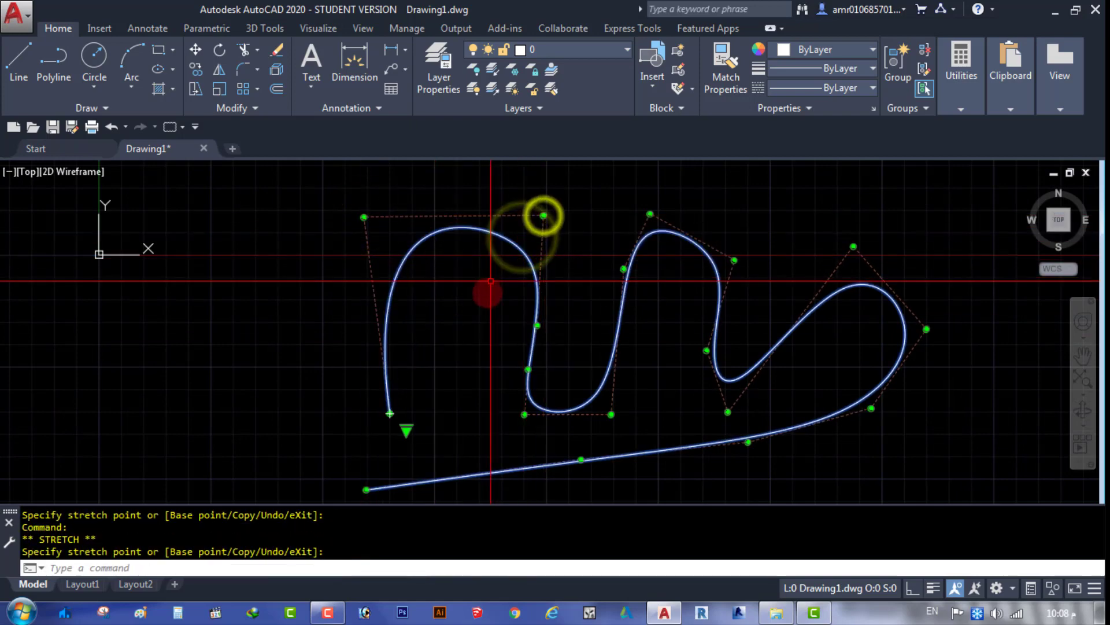
pyautogui.moveTo(488, 289); pyautogui.dragTo(394, 291, button='middle')
pyautogui.moveTo(488, 392)
pyautogui.mouseDown(button='middle')
pyautogui.moveTo(508, 341)
pyautogui.moveTo(503, 373)
pyautogui.mouseUp(button='middle')
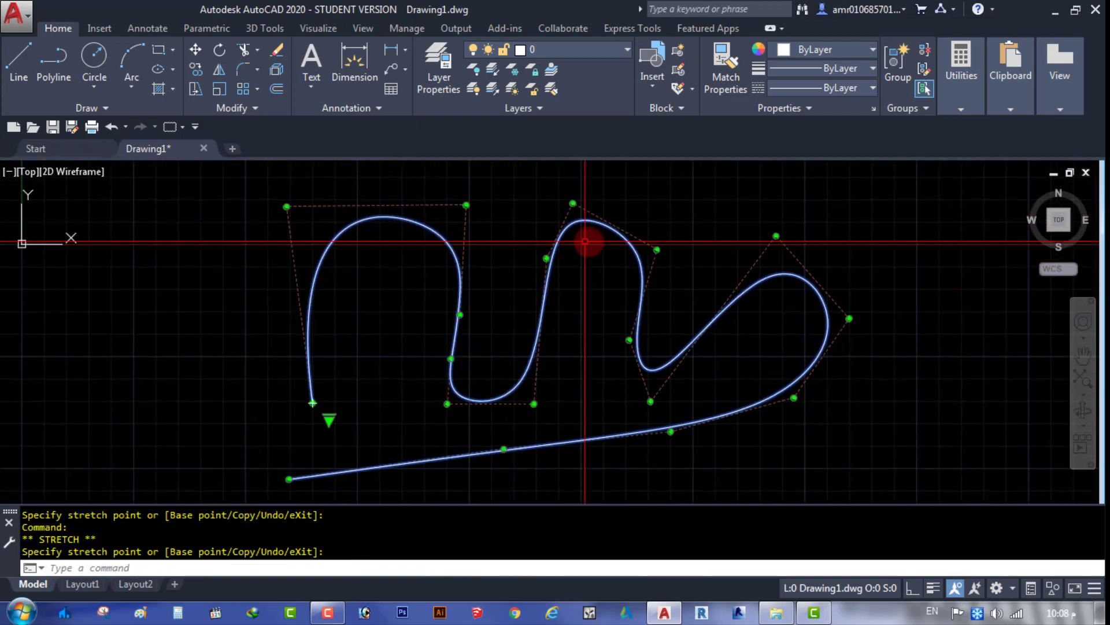
pyautogui.moveTo(586, 219); pyautogui.dragTo(579, 268)
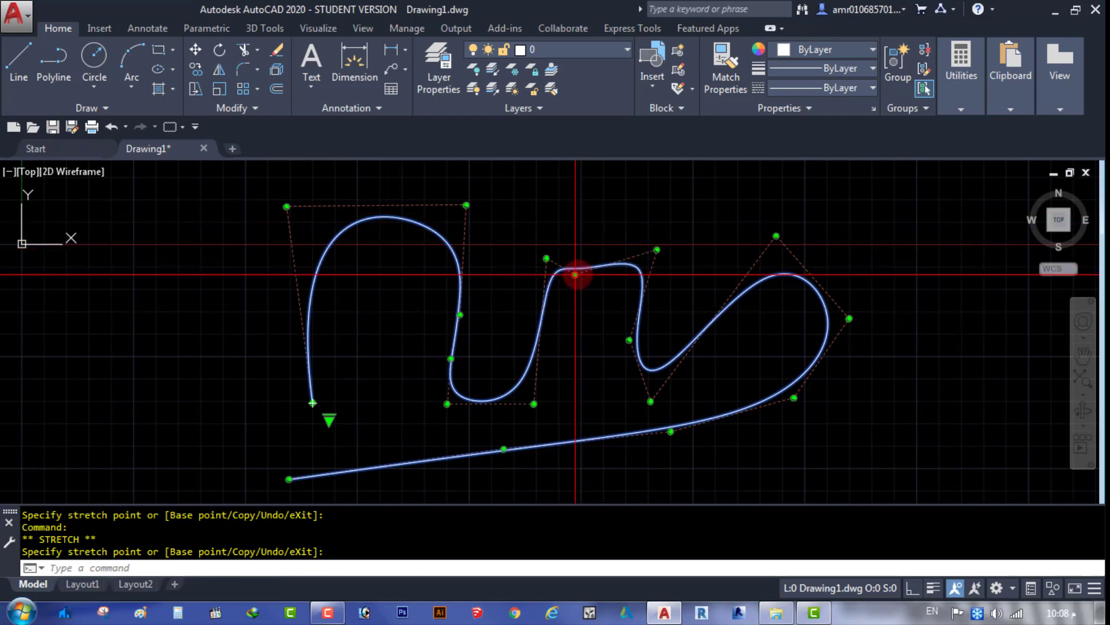
pyautogui.scroll(-3, 579, 255)
pyautogui.press('Escape')
pyautogui.press('Escape')
pyautogui.click(590, 210)
pyautogui.click(495, 361)
pyautogui.press('Delete')
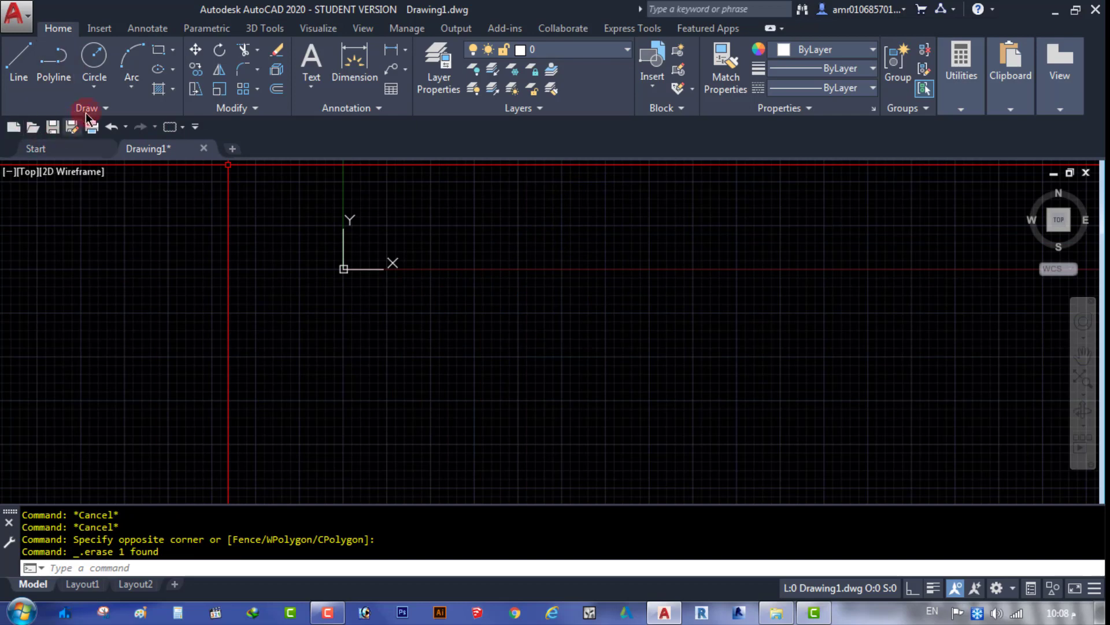
# Draw a two-arch wavy Spline Fit curve through eight fit points.
pyautogui.click(87, 109)
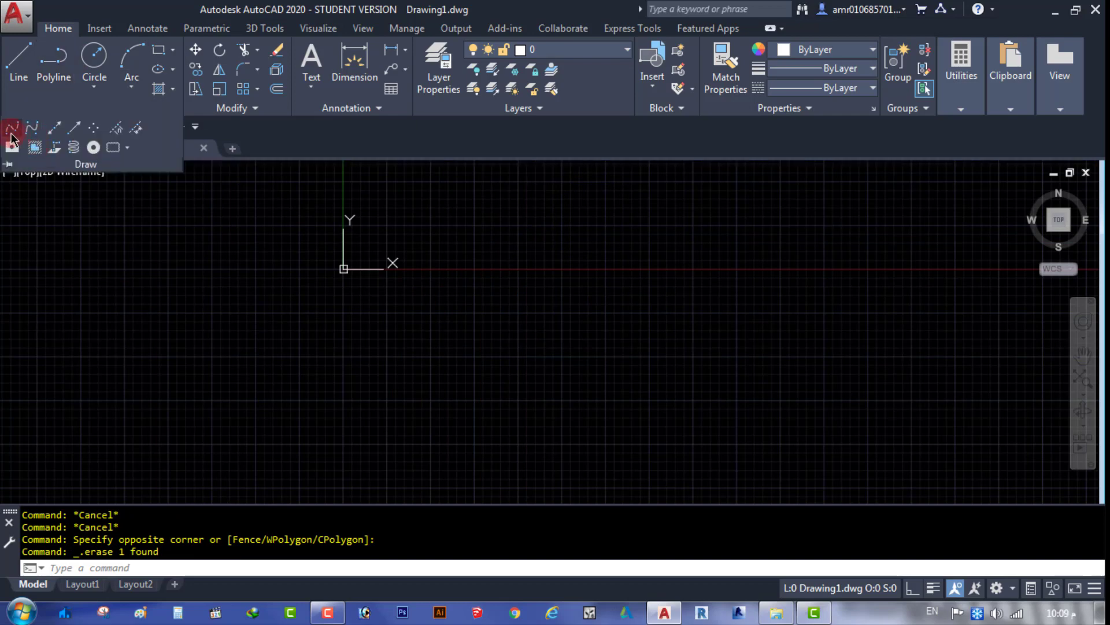
pyautogui.click(12, 139)
pyautogui.click(422, 383)
pyautogui.click(473, 301)
pyautogui.click(548, 317)
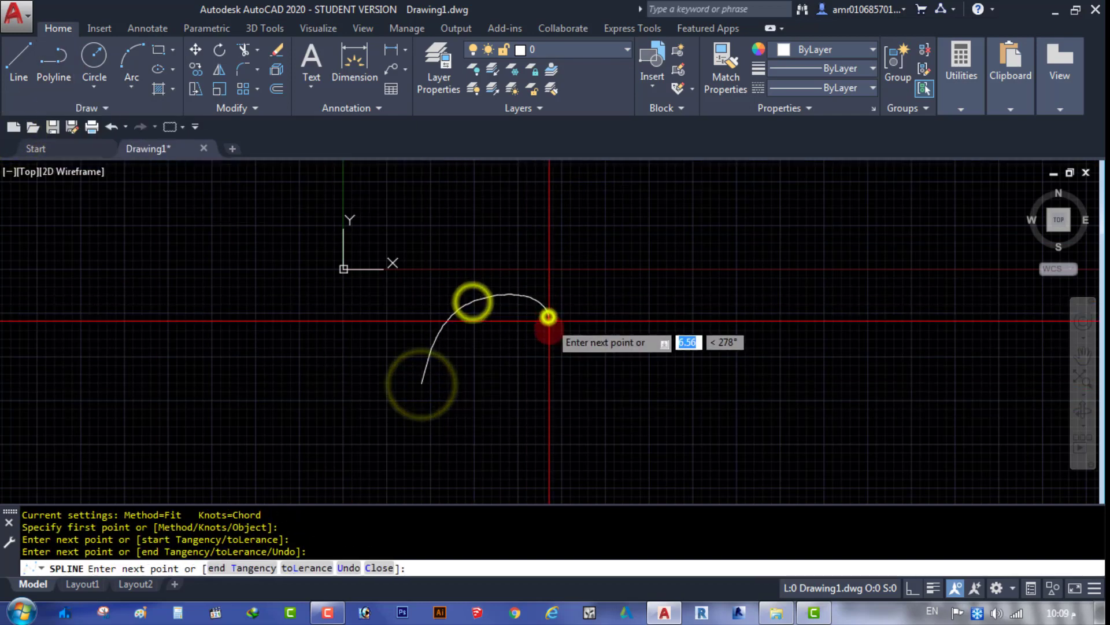
pyautogui.click(536, 398)
pyautogui.click(615, 377)
pyautogui.click(684, 297)
pyautogui.click(744, 360)
pyautogui.click(681, 409)
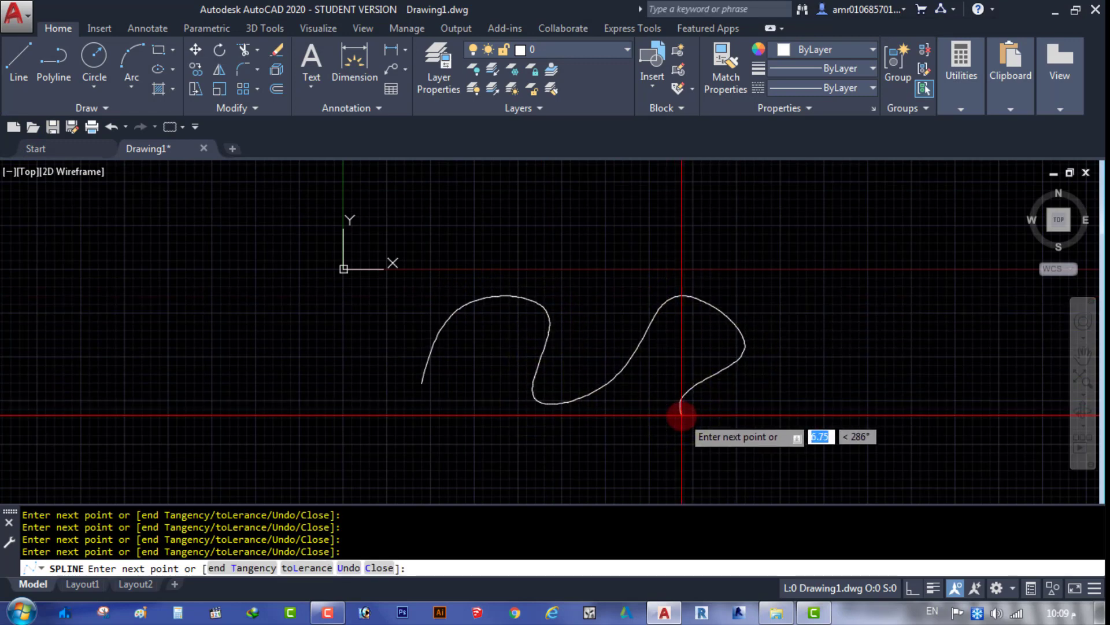
pyautogui.press('Return')
# Window-select the new spline to inspect its grips, then deselect it.
pyautogui.moveTo(656, 238); pyautogui.dragTo(591, 386)
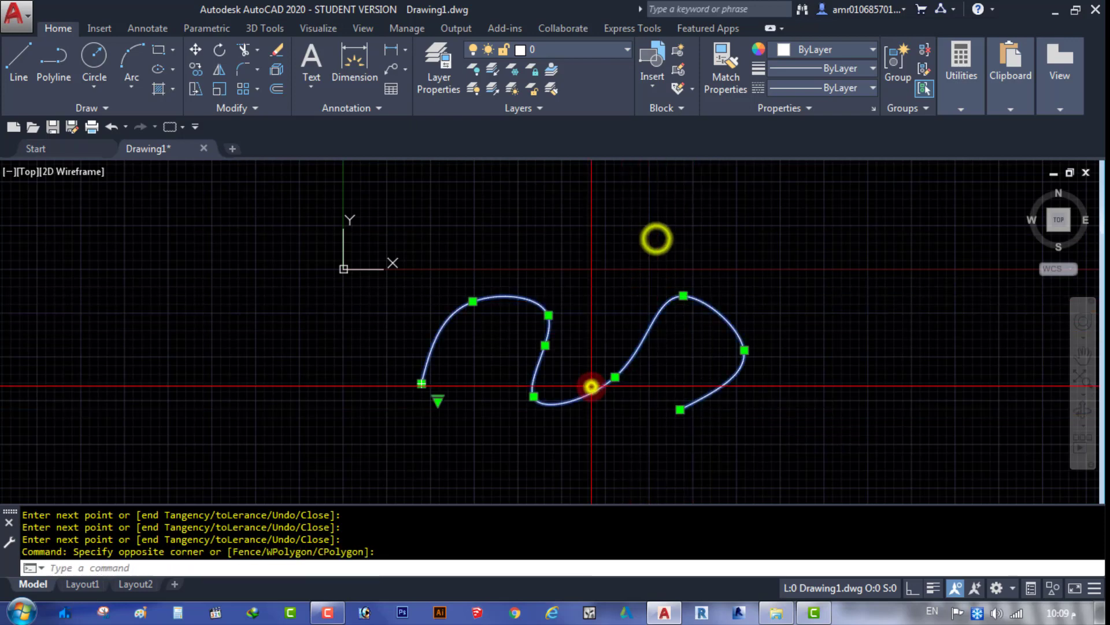
pyautogui.scroll(2, 531, 383)
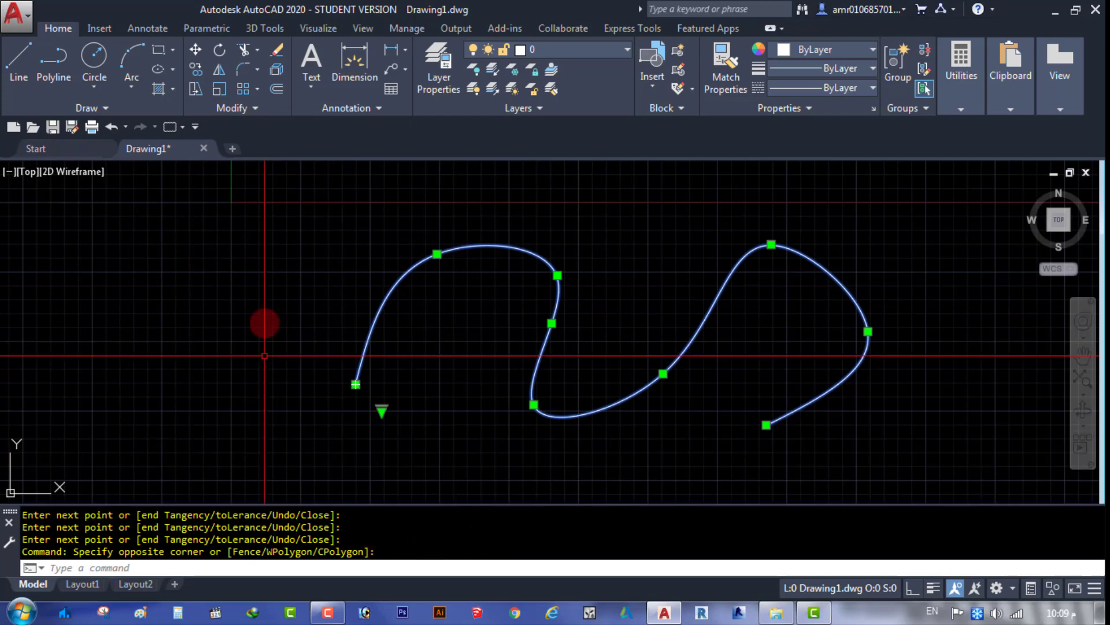
pyautogui.scroll(5, 445, 249)
pyautogui.scroll(-5, 414, 272)
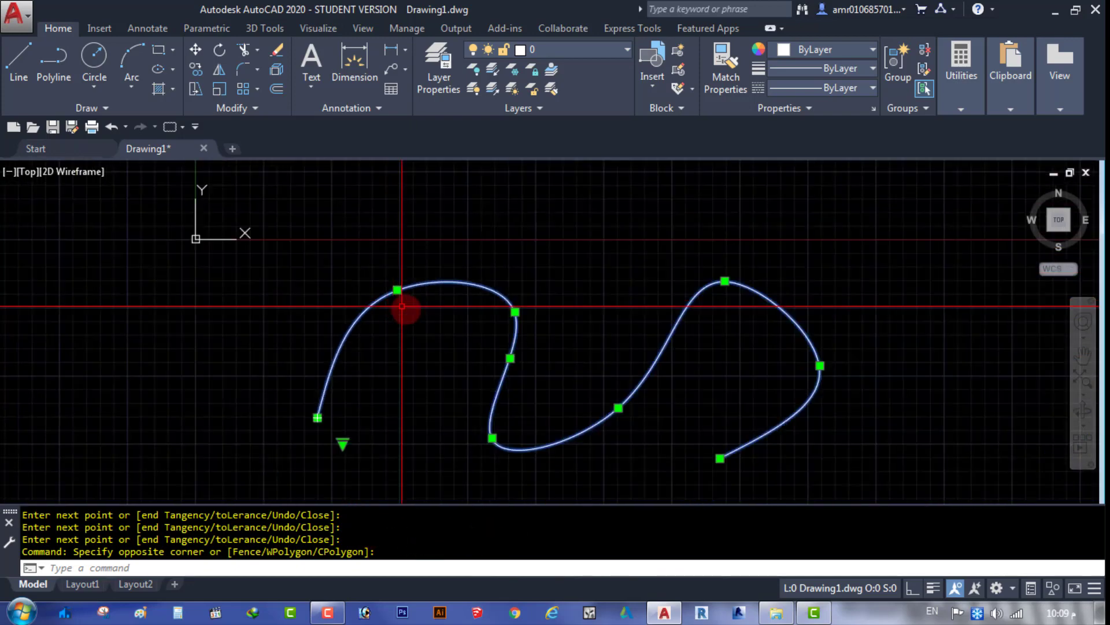
pyautogui.scroll(2, 461, 327)
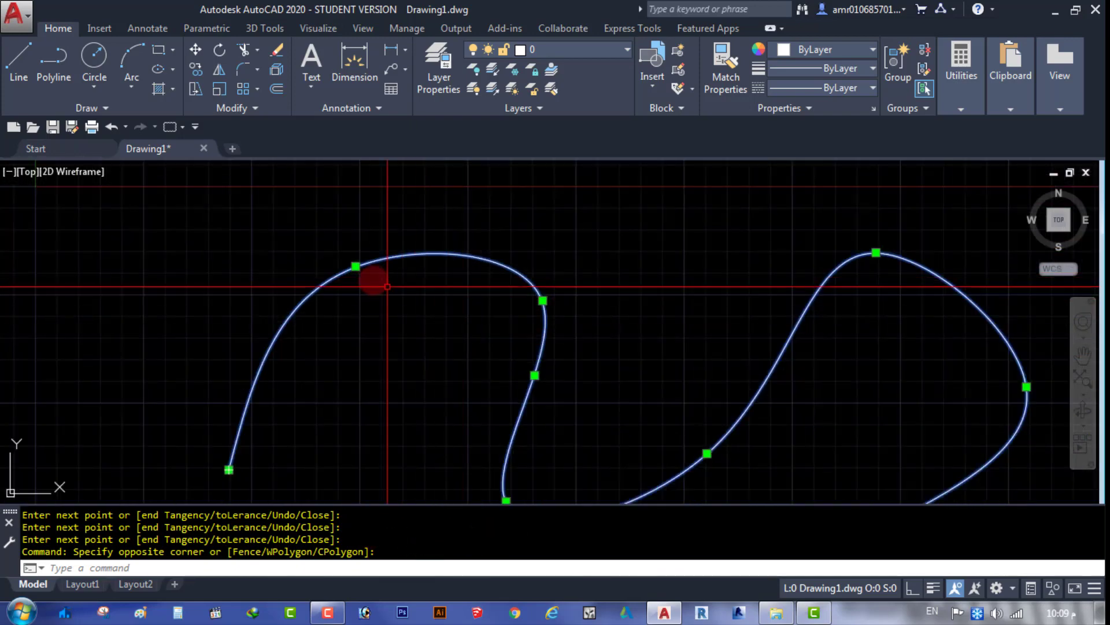
pyautogui.scroll(-2, 406, 298)
pyautogui.scroll(4, 367, 290)
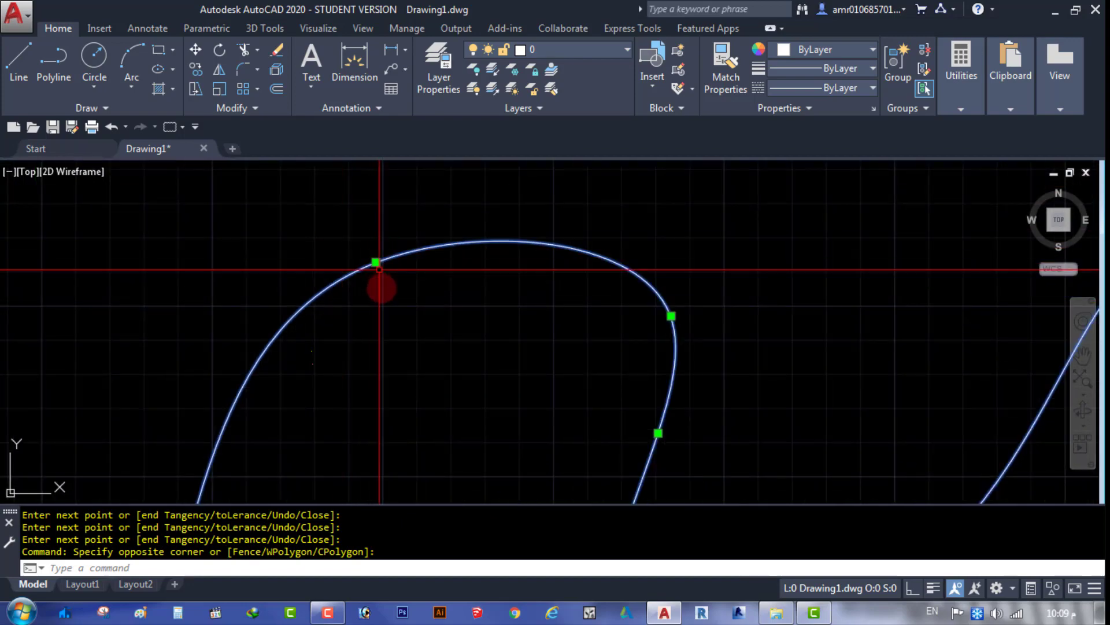
pyautogui.press('Escape')
pyautogui.press('Escape')
pyautogui.scroll(-1, 421, 315)
# Review the Selection tab's Grip Colors in Options and cancel without changes.
pyautogui.write('op')
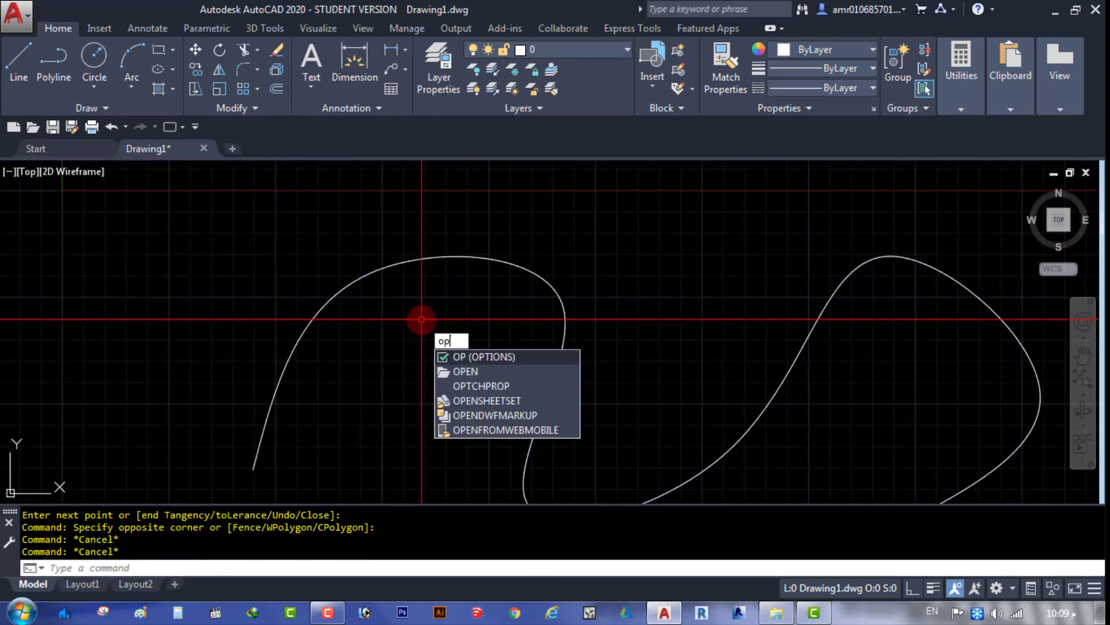
pyautogui.press('Return')
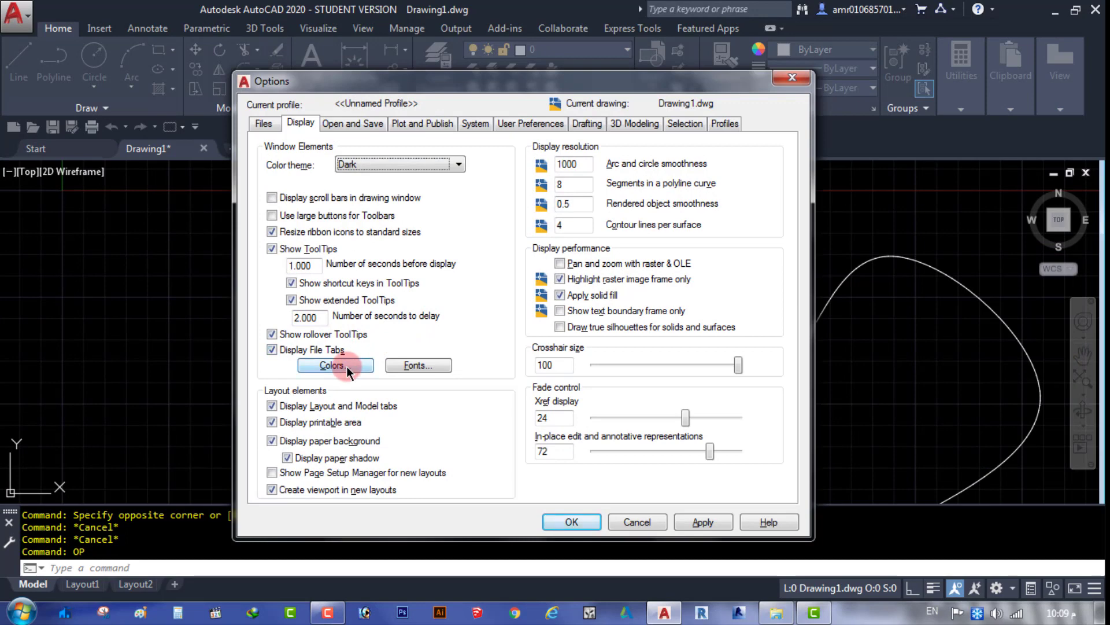
pyautogui.click(634, 123)
pyautogui.click(684, 124)
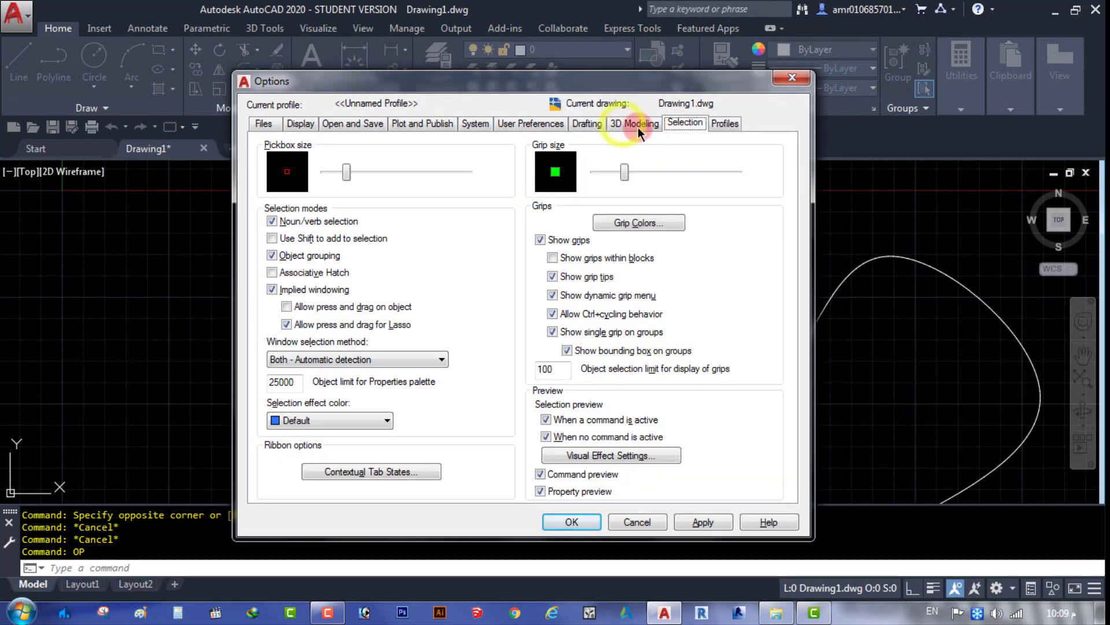
pyautogui.click(635, 222)
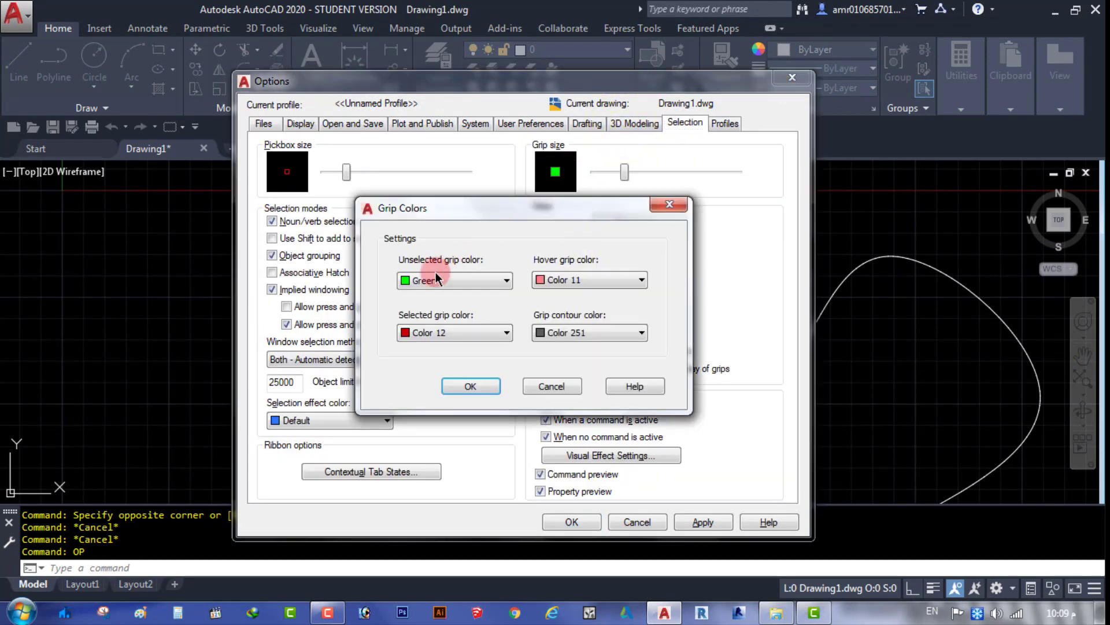
pyautogui.click(668, 206)
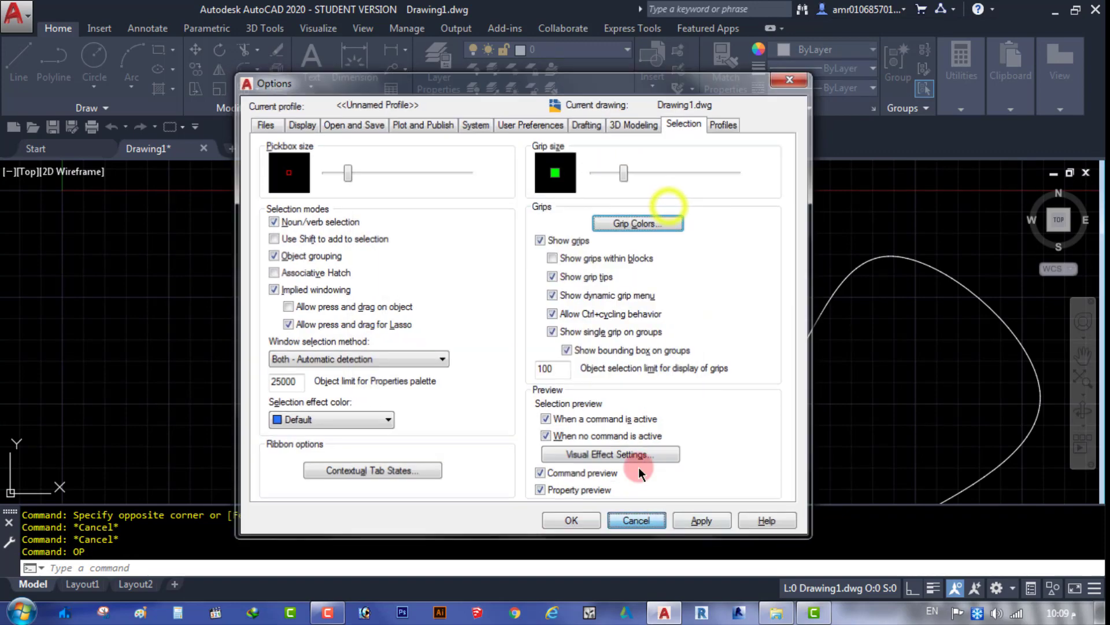
pyautogui.click(571, 521)
# Select the spline and grab its top fit point for stretching.
pyautogui.click(594, 206)
pyautogui.click(483, 305)
pyautogui.scroll(-3, 483, 308)
pyautogui.scroll(2, 431, 293)
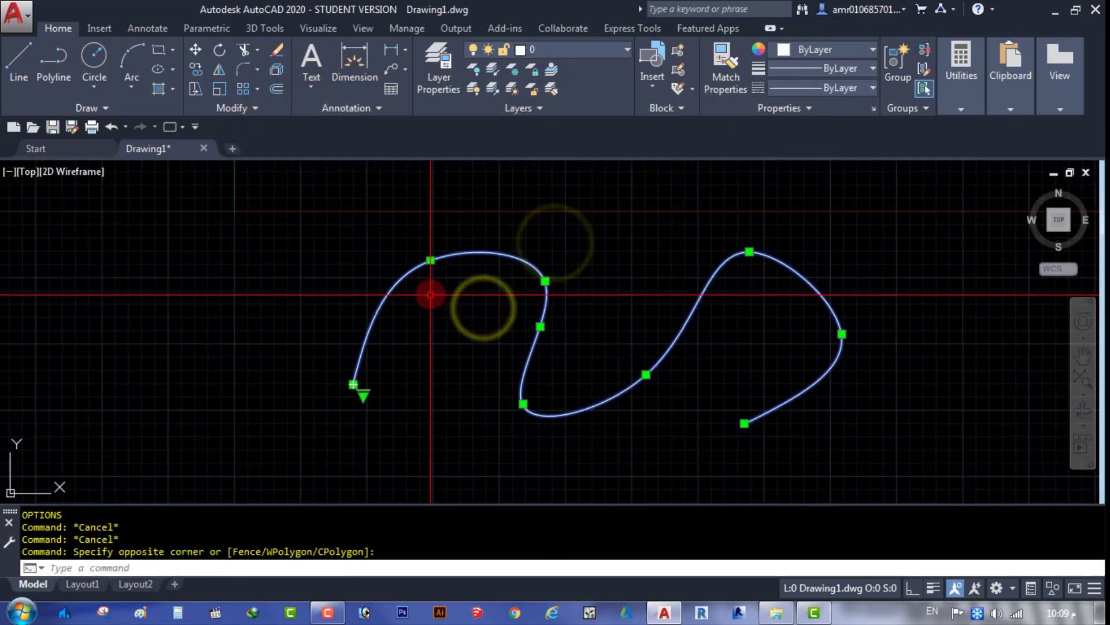
pyautogui.click(431, 260)
# Stretch the spline's top fit point up and left, then cancel further stretching.
pyautogui.click(406, 224)
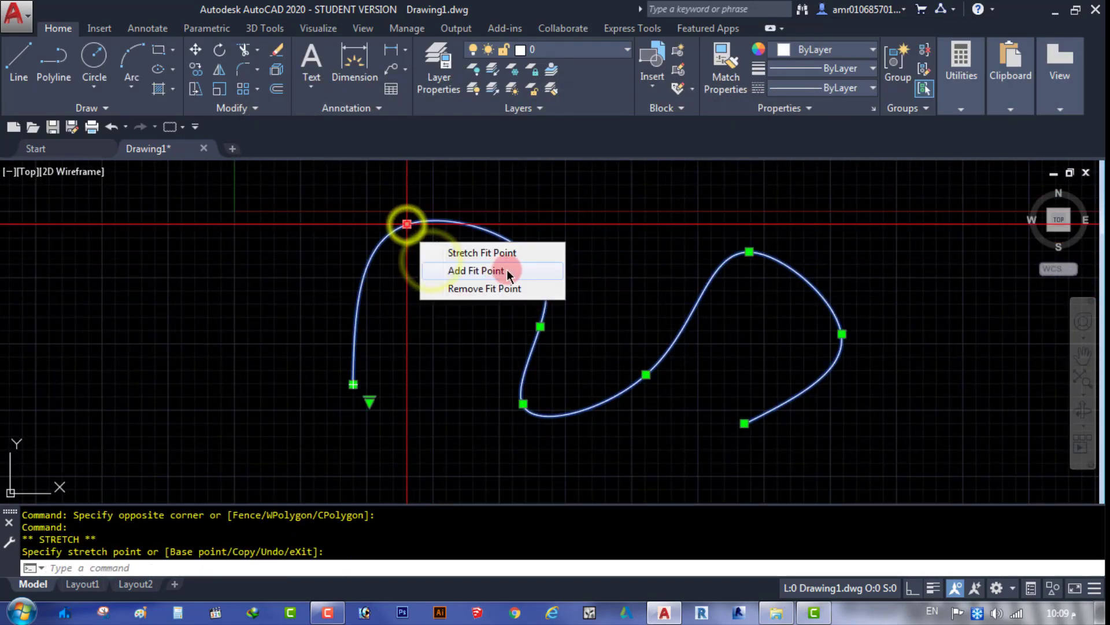
pyautogui.click(463, 294)
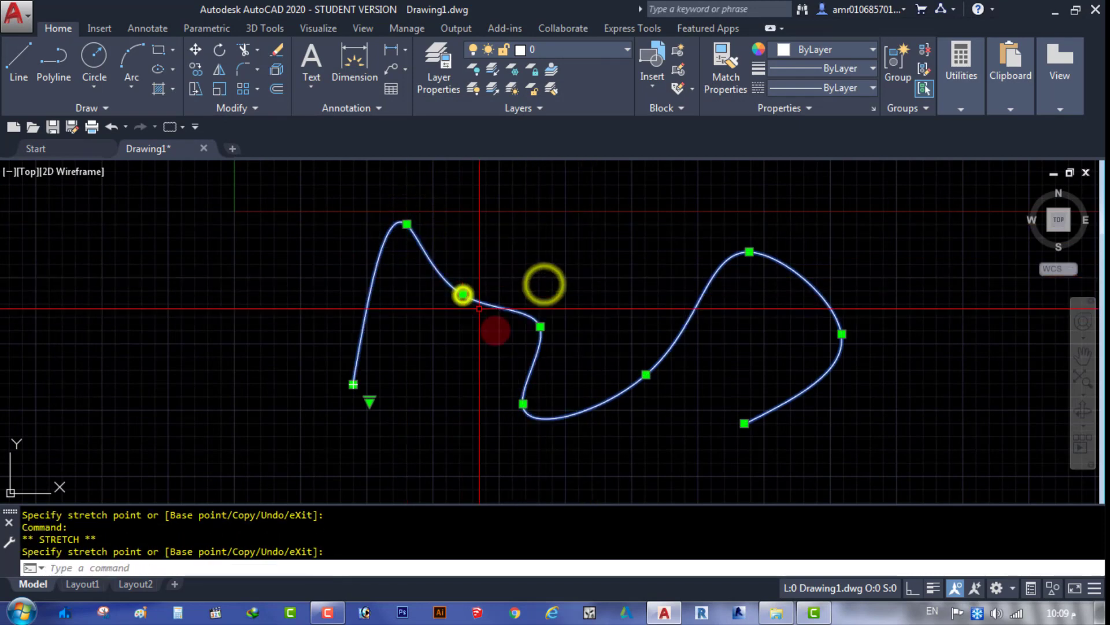
pyautogui.click(540, 326)
pyautogui.press('Escape')
pyautogui.press('Escape')
# Window-select the wavy spline and delete it.
pyautogui.scroll(-2, 508, 265)
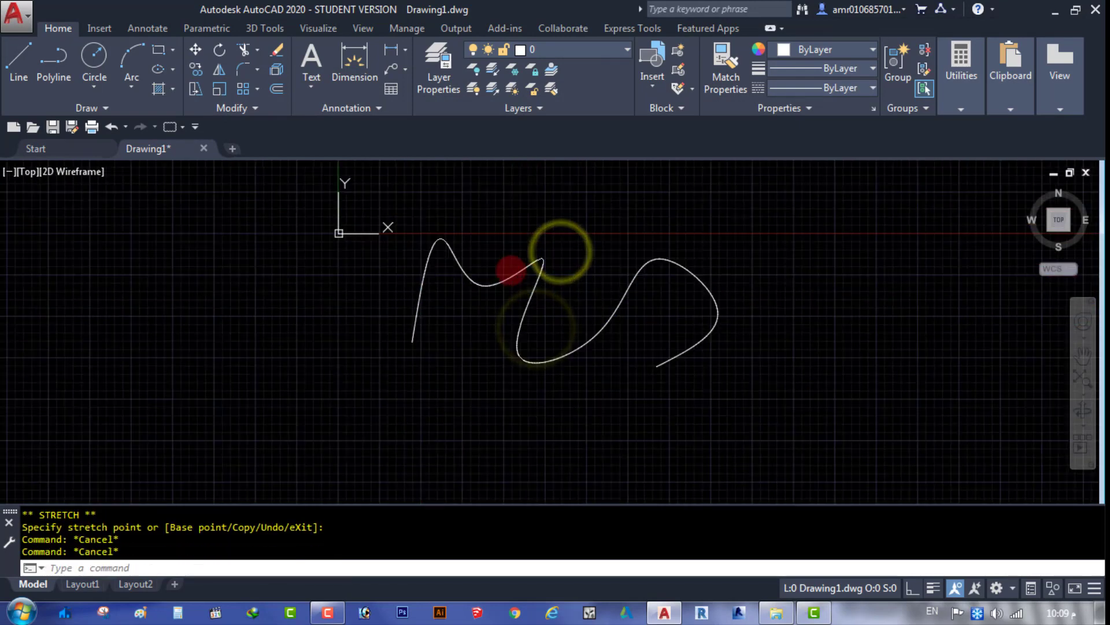
pyautogui.scroll(-1, 579, 254)
pyautogui.click(632, 245)
pyautogui.click(546, 323)
pyautogui.press('Delete')
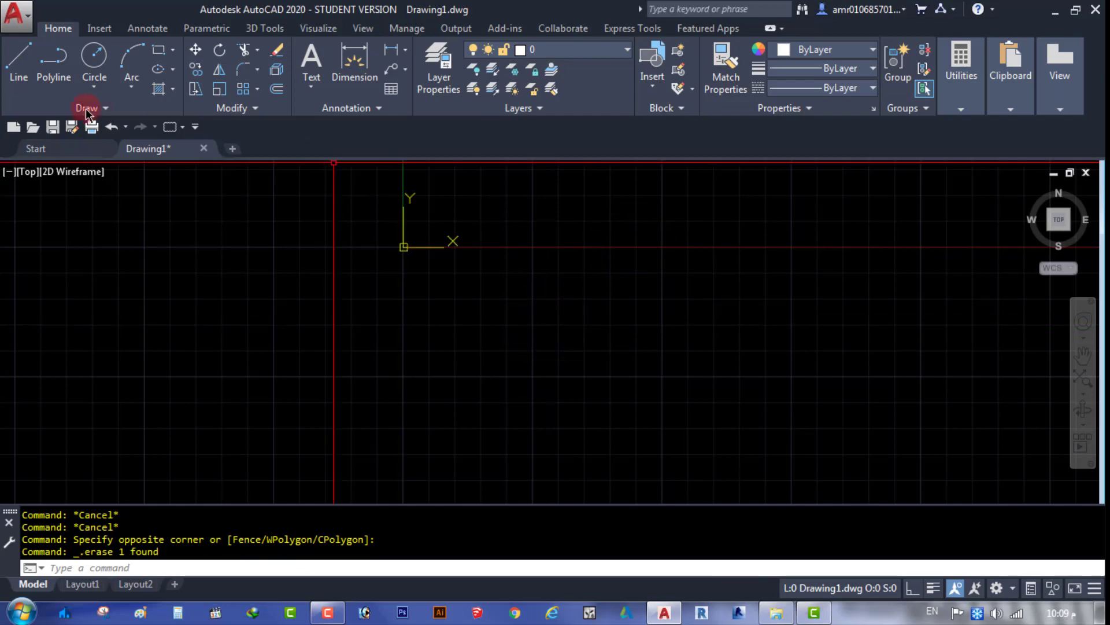
# Start a new fit-point spline and scribble looping points near the centre.
pyautogui.click(105, 109)
pyautogui.click(10, 130)
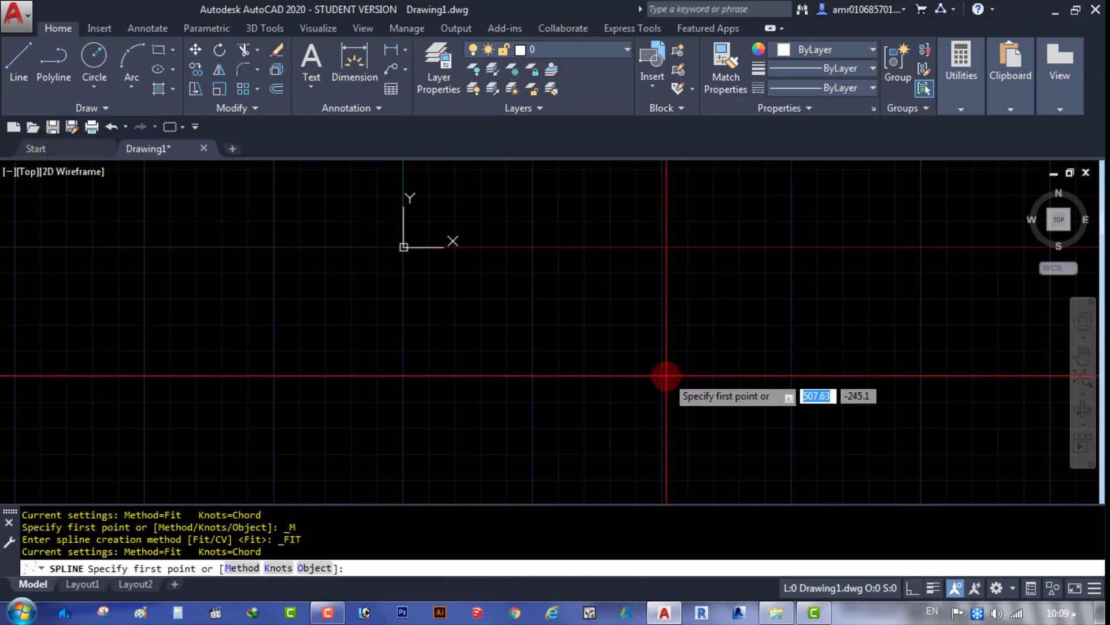
pyautogui.click(665, 377)
pyautogui.click(733, 307)
pyautogui.click(654, 307)
pyautogui.click(634, 350)
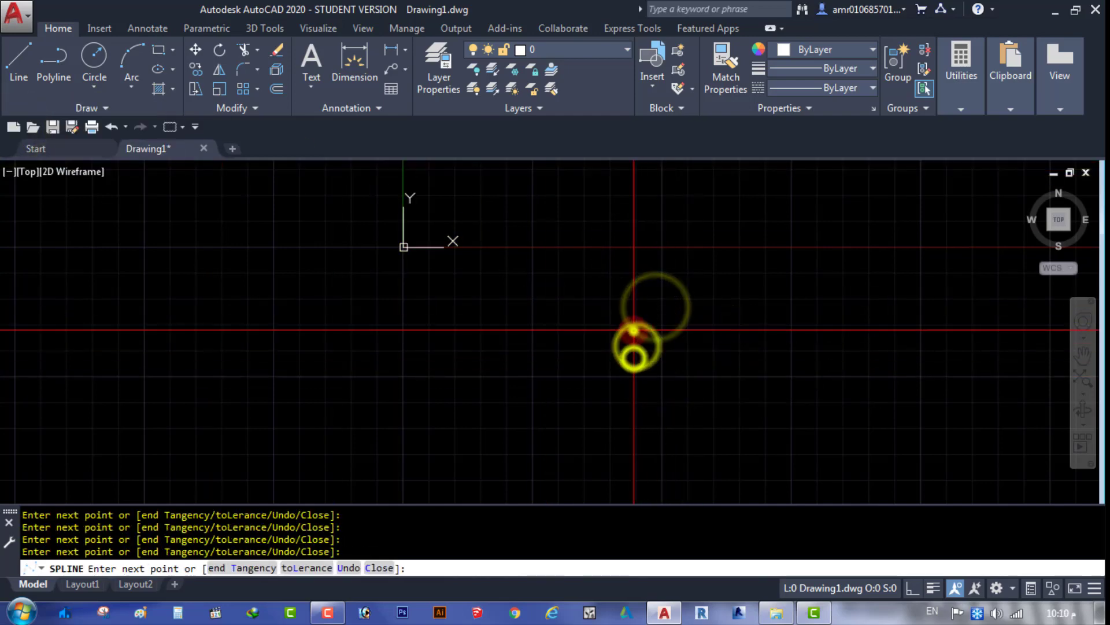
pyautogui.click(633, 312)
pyautogui.click(628, 355)
pyautogui.click(600, 328)
pyautogui.click(575, 293)
# Extend the scribbled spline leftward, then abandon it with Esc twice.
pyautogui.click(599, 268)
pyautogui.click(580, 347)
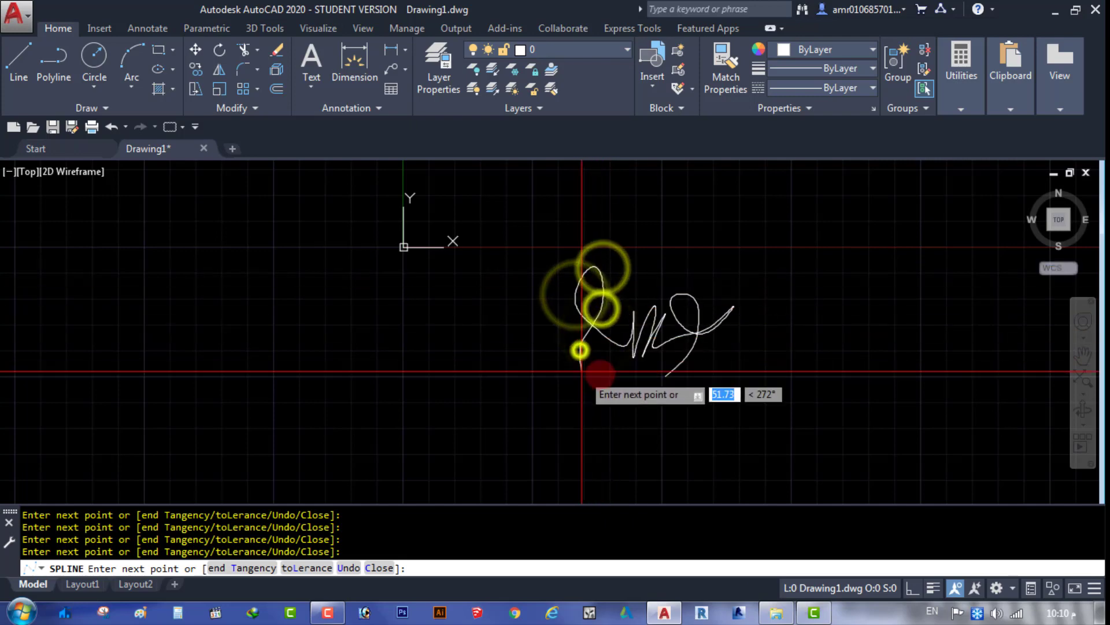
pyautogui.click(646, 347)
pyautogui.click(640, 378)
pyautogui.click(588, 409)
pyautogui.click(453, 418)
pyautogui.click(542, 299)
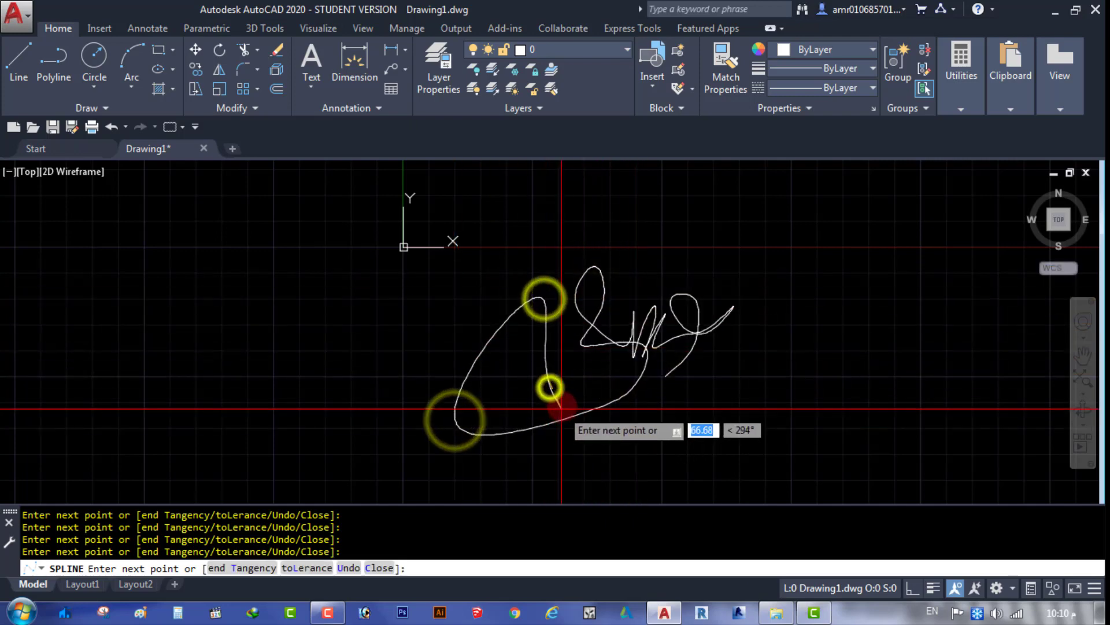
pyautogui.click(550, 388)
pyautogui.press('Escape')
pyautogui.press('Escape')
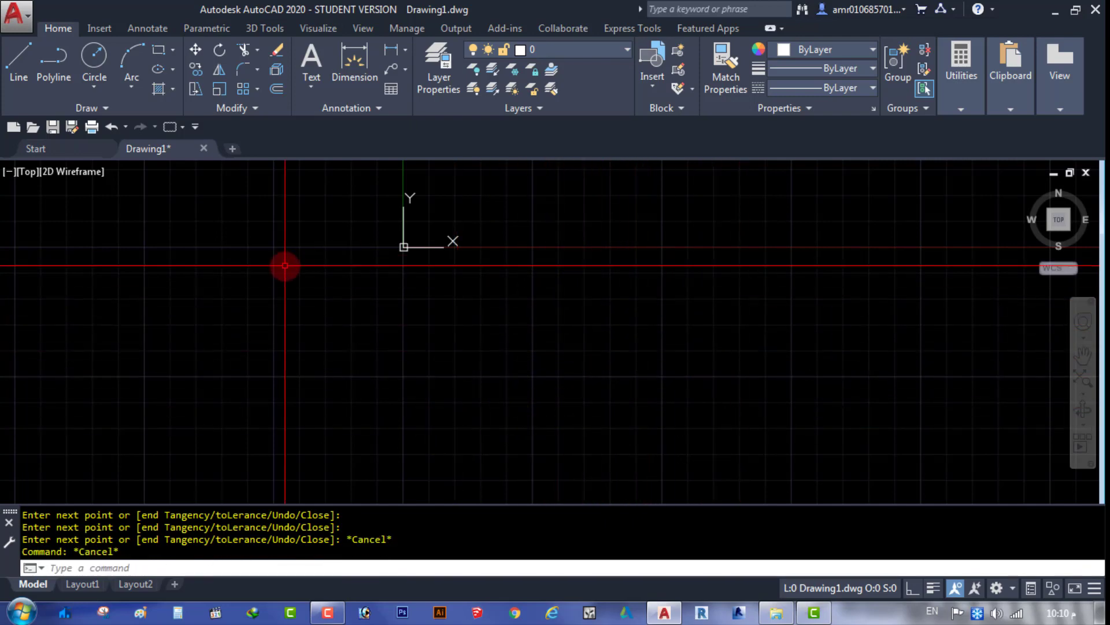
pyautogui.press('Escape')
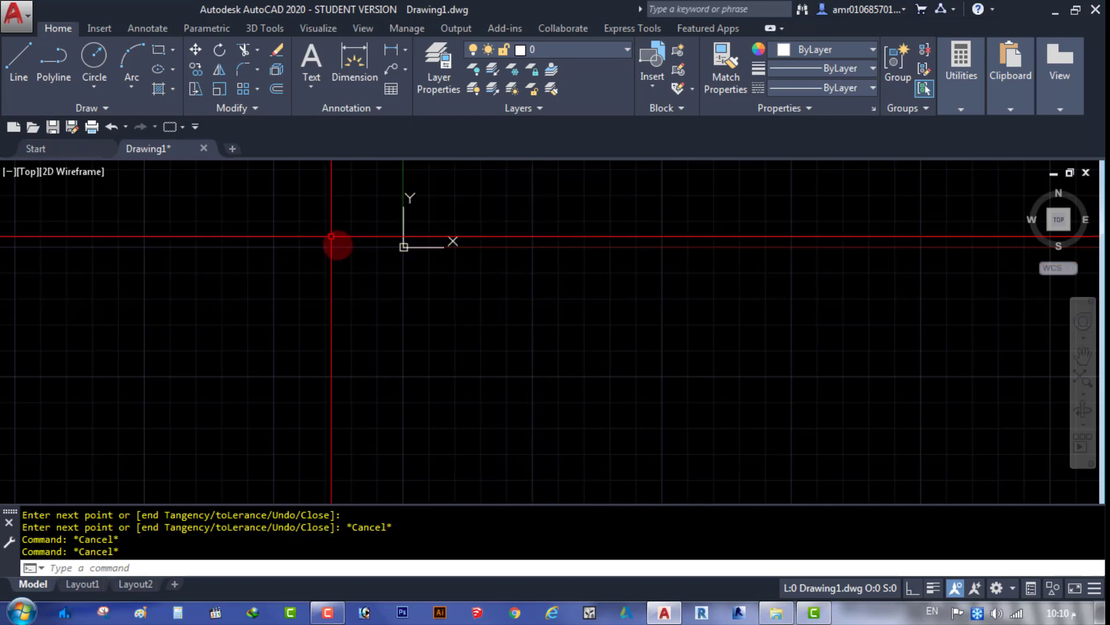
# Start the Construction Line (XLINE) tool from the expanded Draw panel.
pyautogui.click(106, 108)
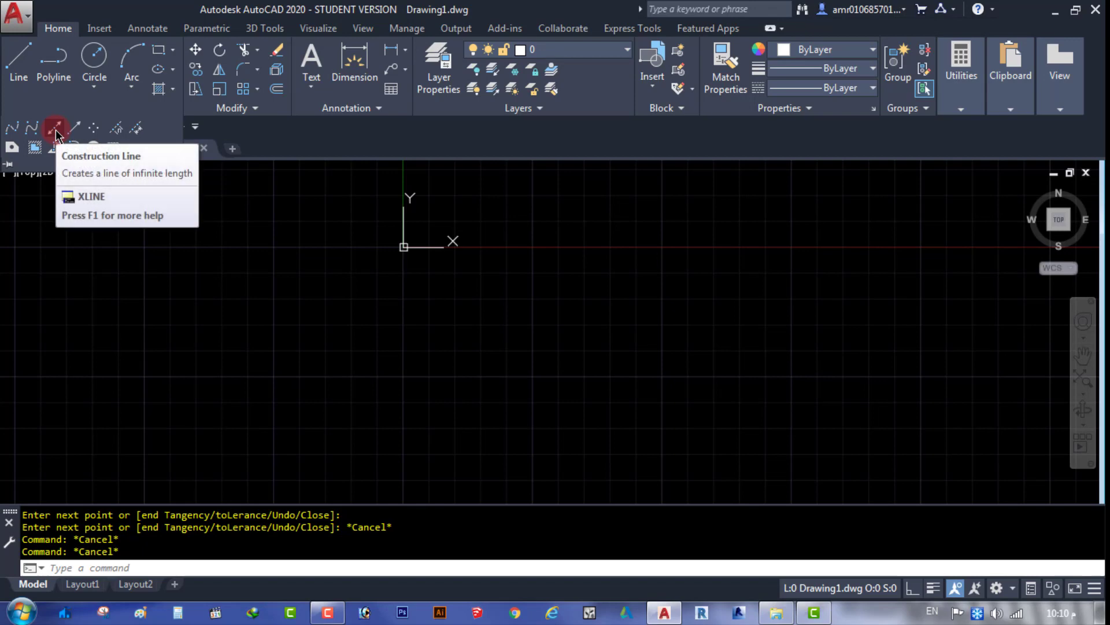
pyautogui.moveTo(54, 128)
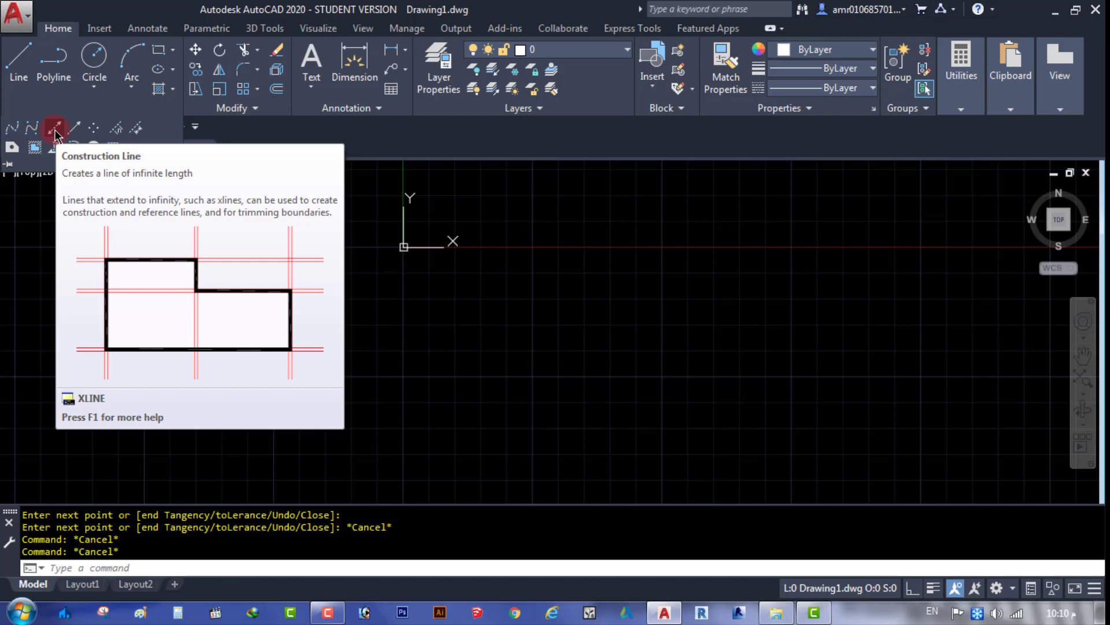
pyautogui.click(55, 133)
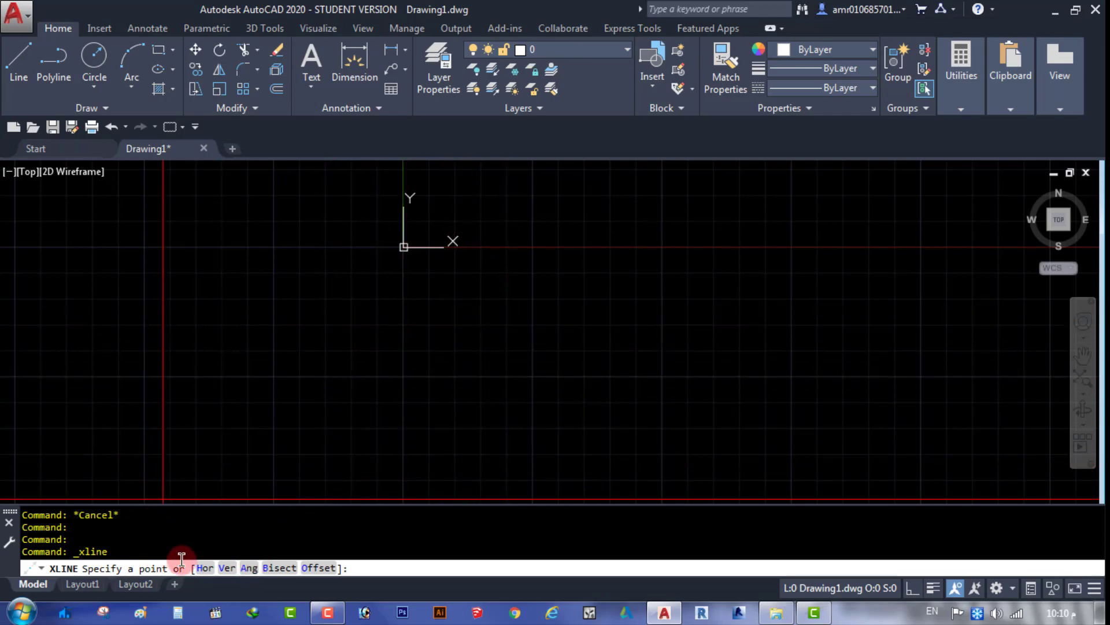
# Place a horizontal construction line just below the origin.
pyautogui.click(201, 567)
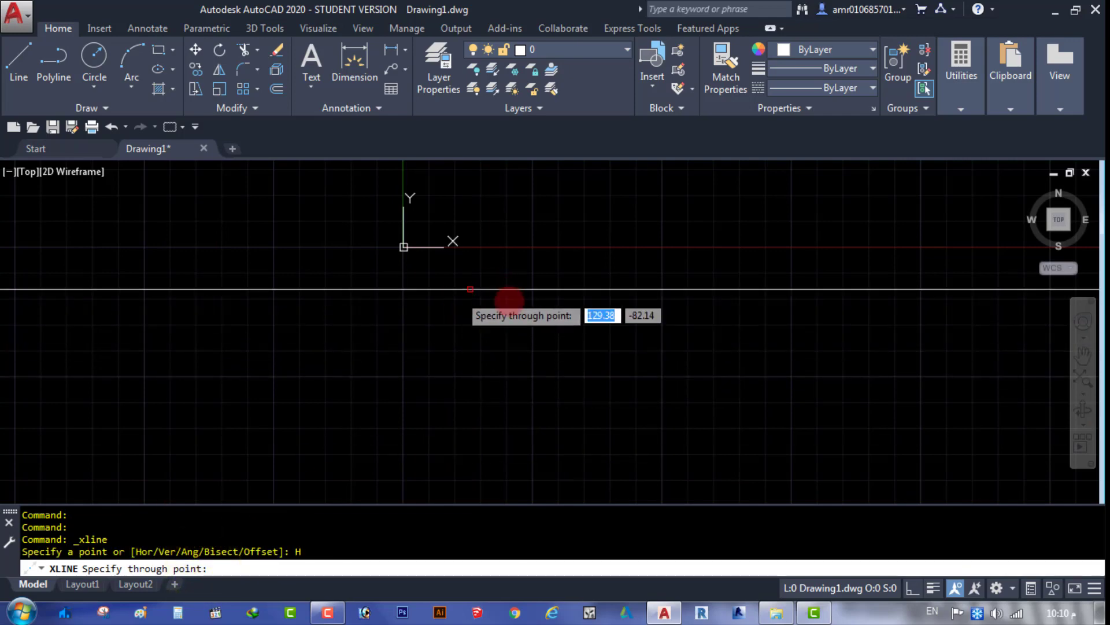
pyautogui.scroll(3, 442, 330)
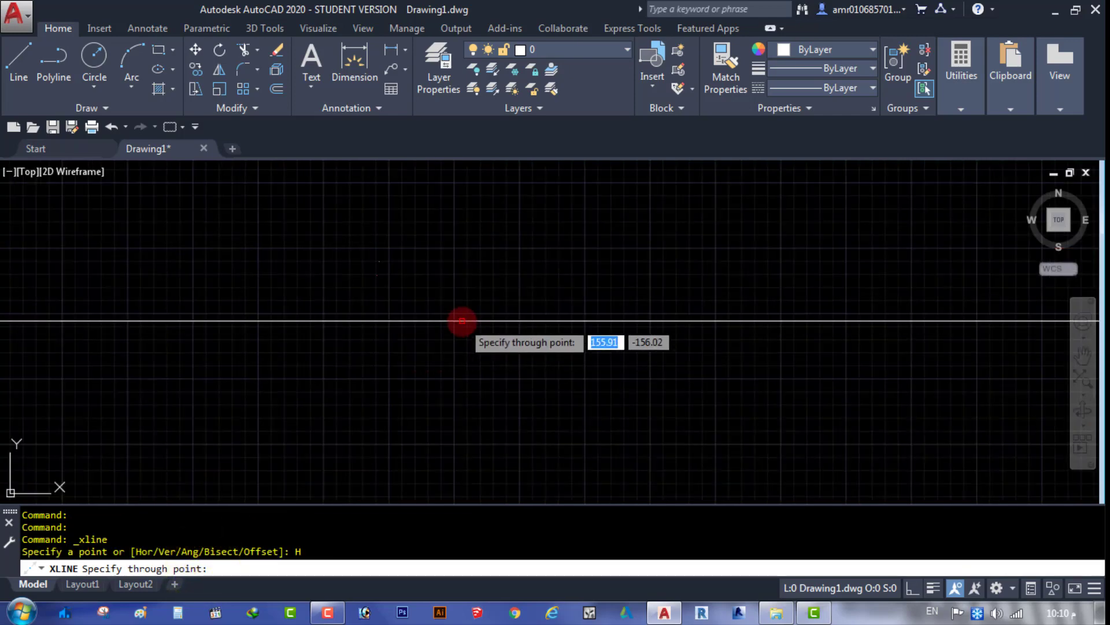
pyautogui.scroll(-2, 458, 334)
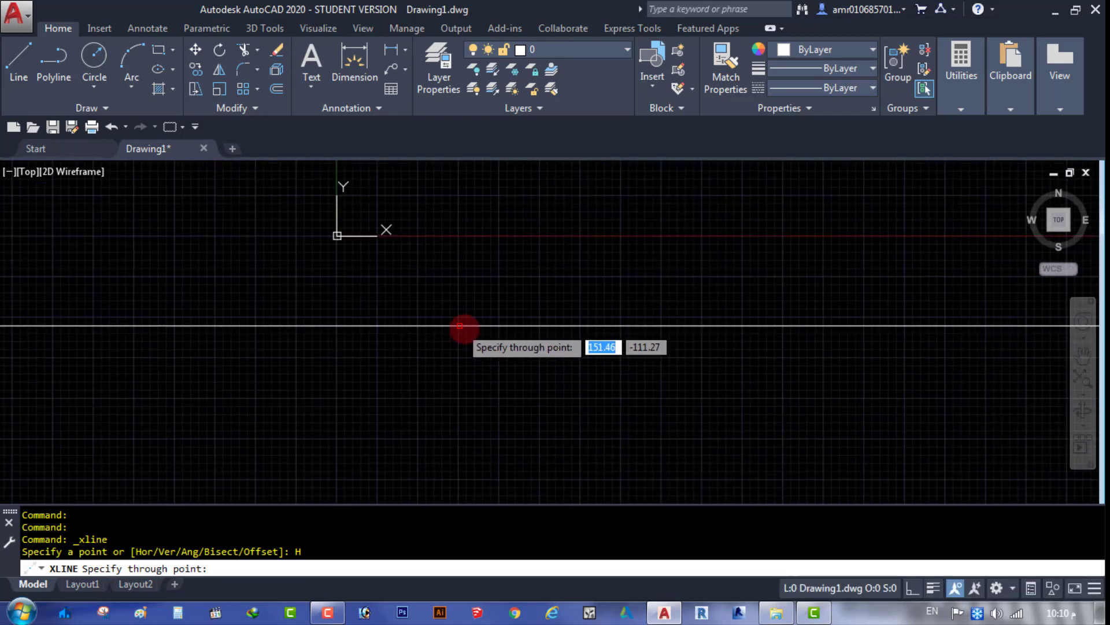
pyautogui.click(484, 329)
pyautogui.scroll(-1, 428, 385)
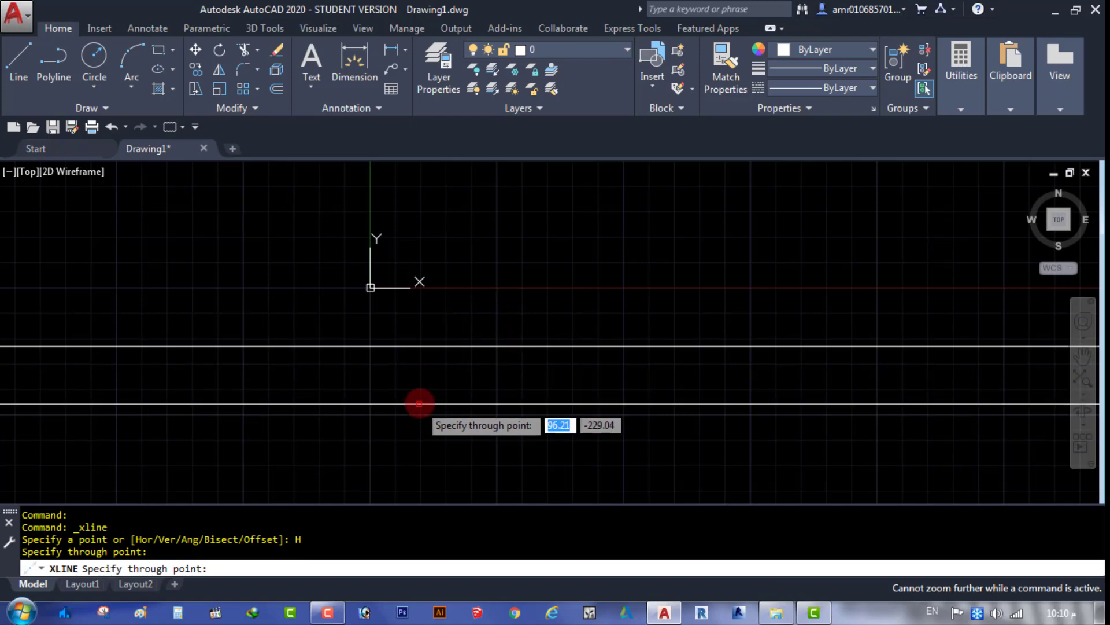
pyautogui.press('Escape')
pyautogui.press('Escape')
# Window-select the horizontal construction line and erase it.
pyautogui.click(1083, 385)
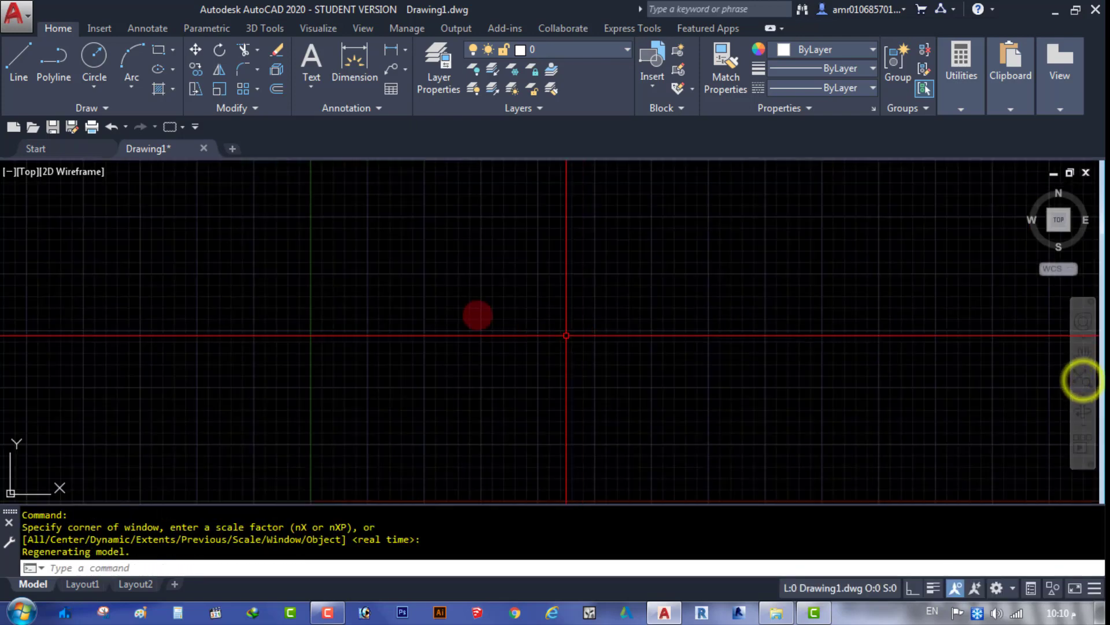
pyautogui.click(491, 306)
pyautogui.click(381, 412)
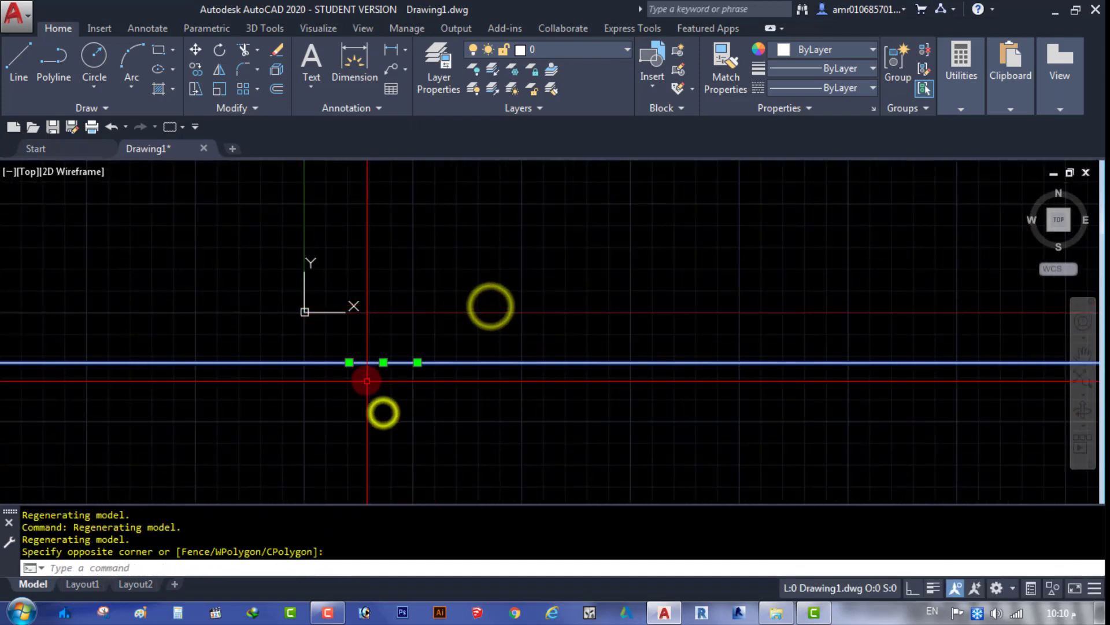
pyautogui.scroll(-5, 367, 377)
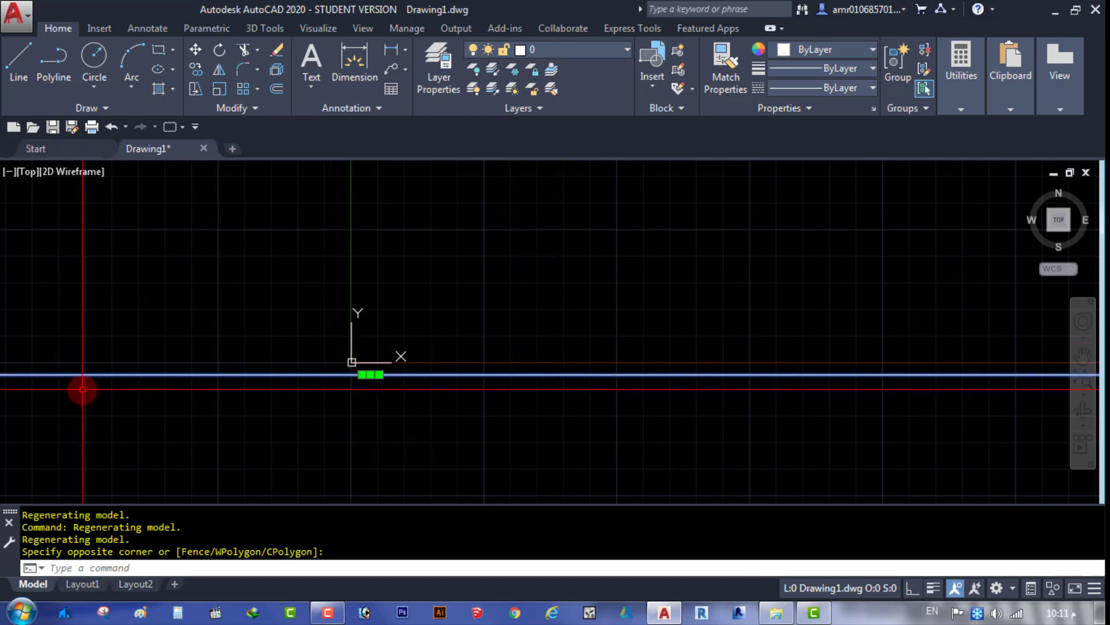
pyautogui.press('Escape')
pyautogui.click(568, 293)
pyautogui.click(465, 456)
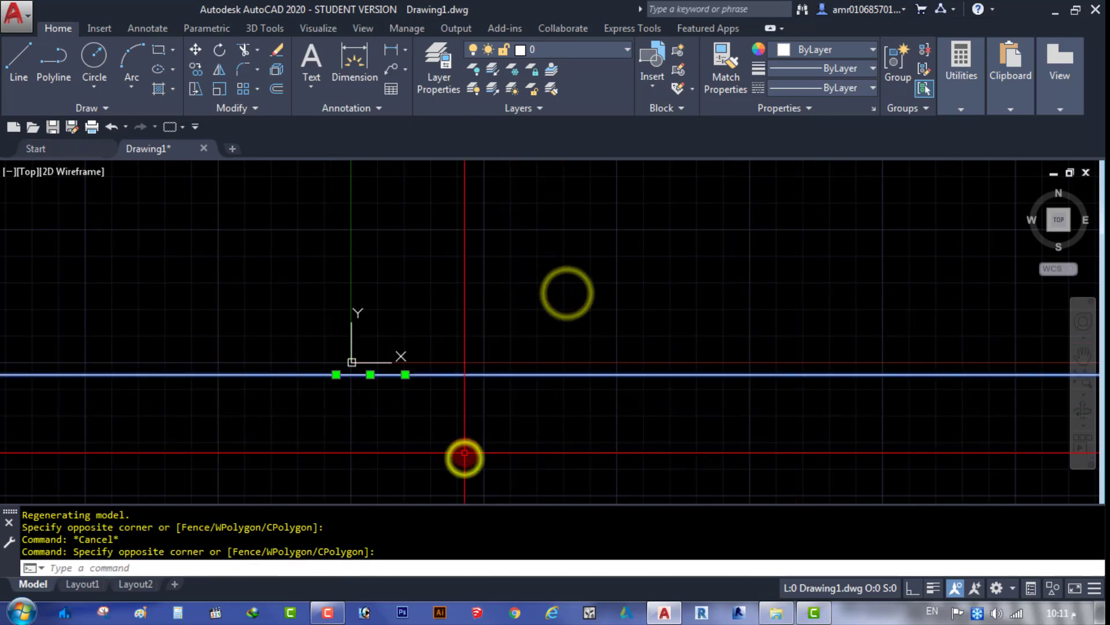
pyautogui.press('Escape')
pyautogui.click(559, 299)
pyautogui.click(404, 462)
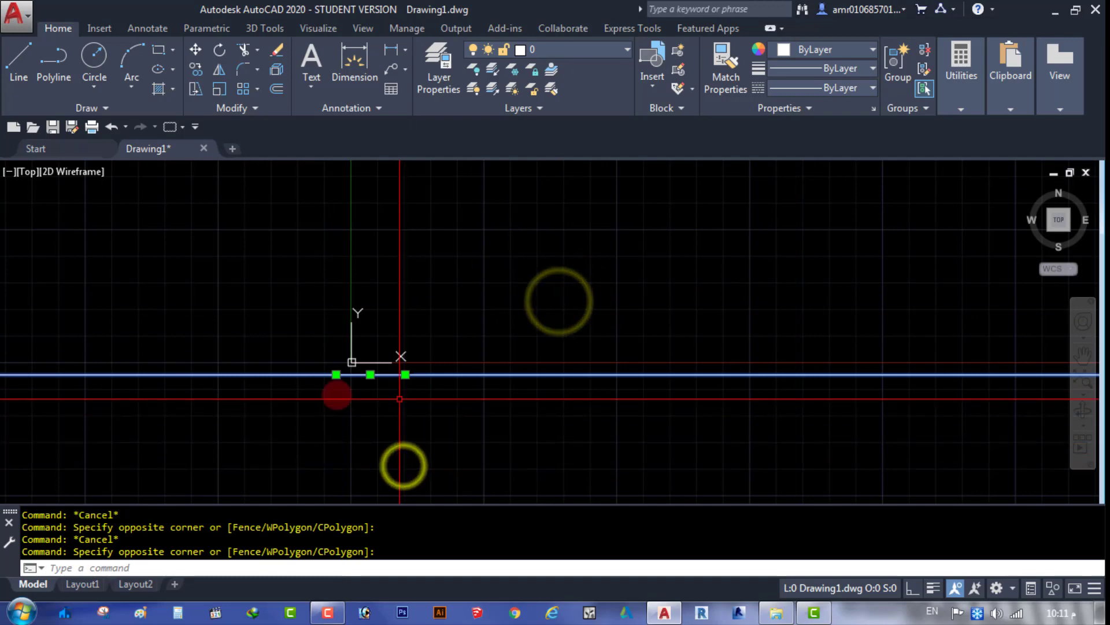
pyautogui.press('Escape')
pyautogui.click(557, 307)
pyautogui.click(461, 449)
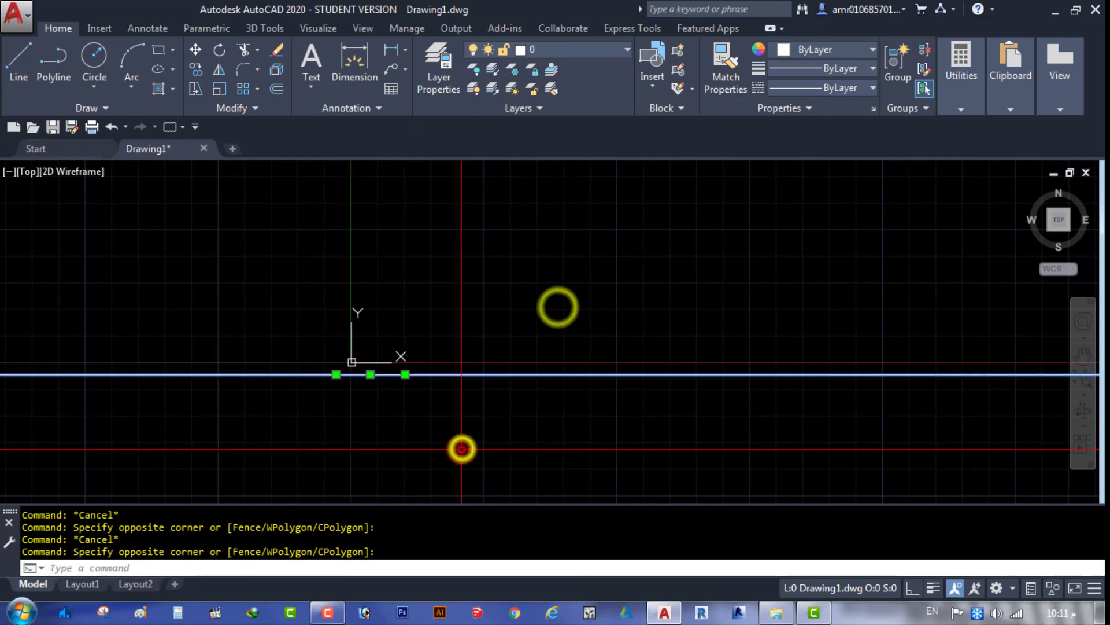
pyautogui.press('Delete')
pyautogui.press('Delete')
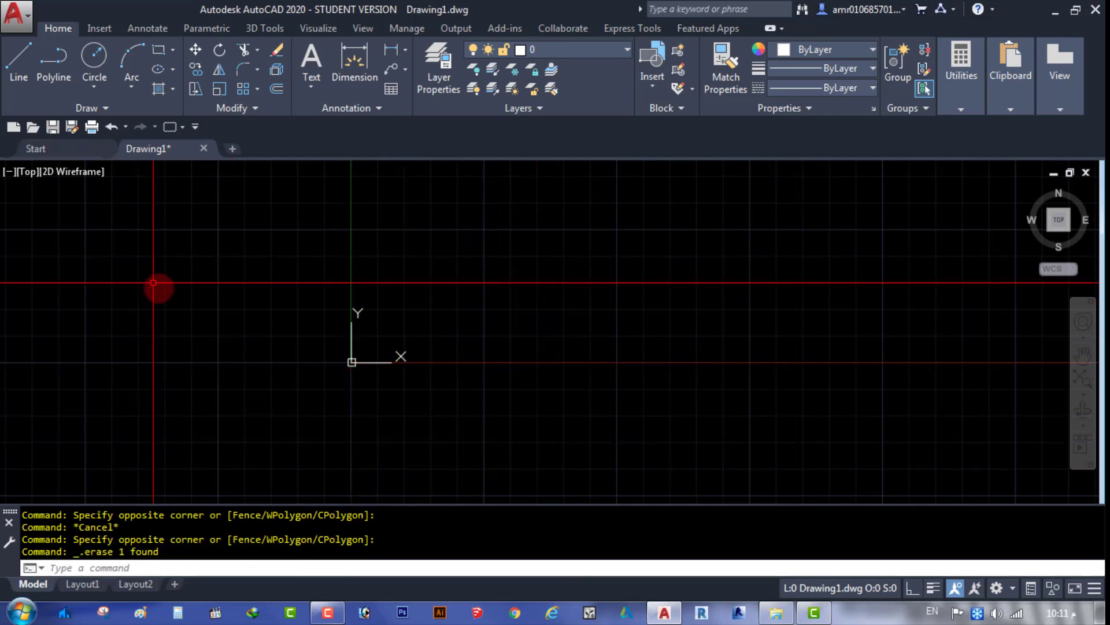
pyautogui.click(105, 109)
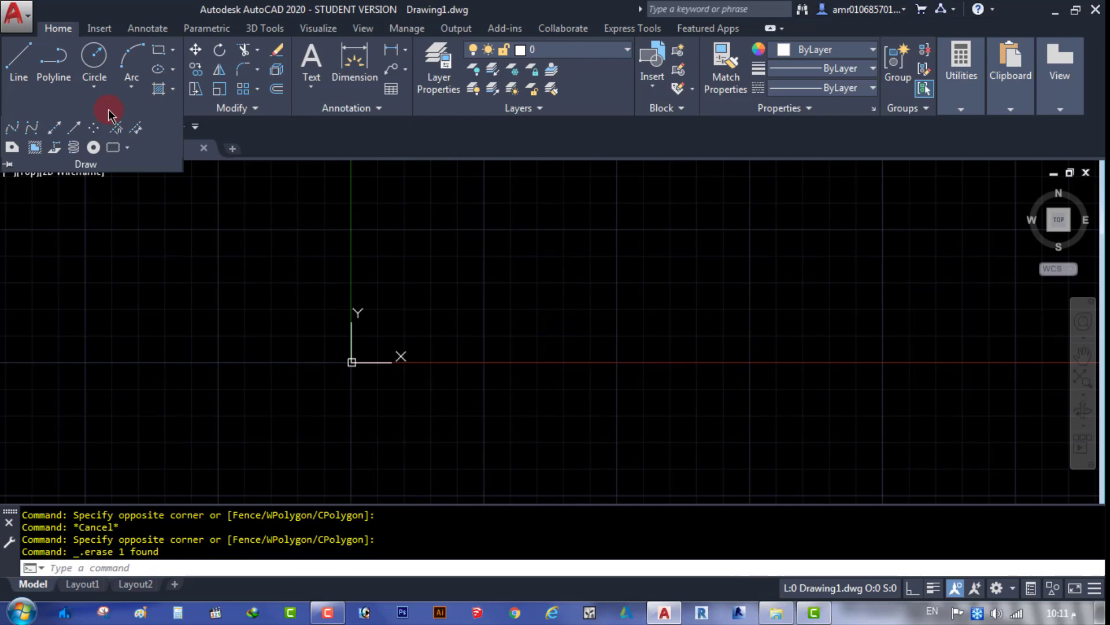
# Draw a vertical construction line just right of the origin.
pyautogui.click(55, 129)
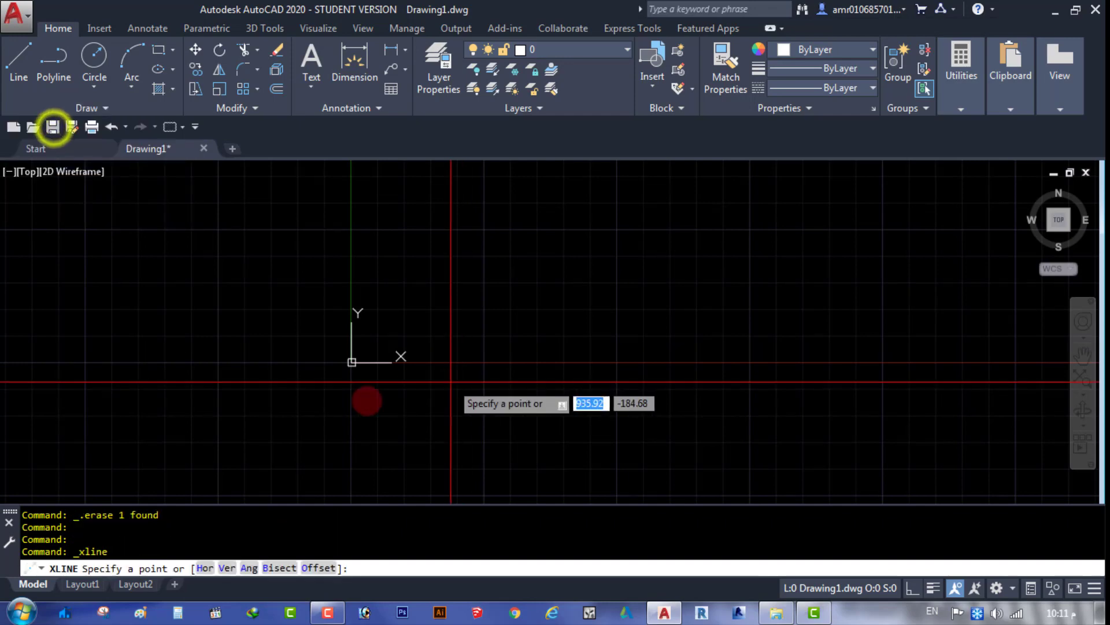
pyautogui.click(227, 568)
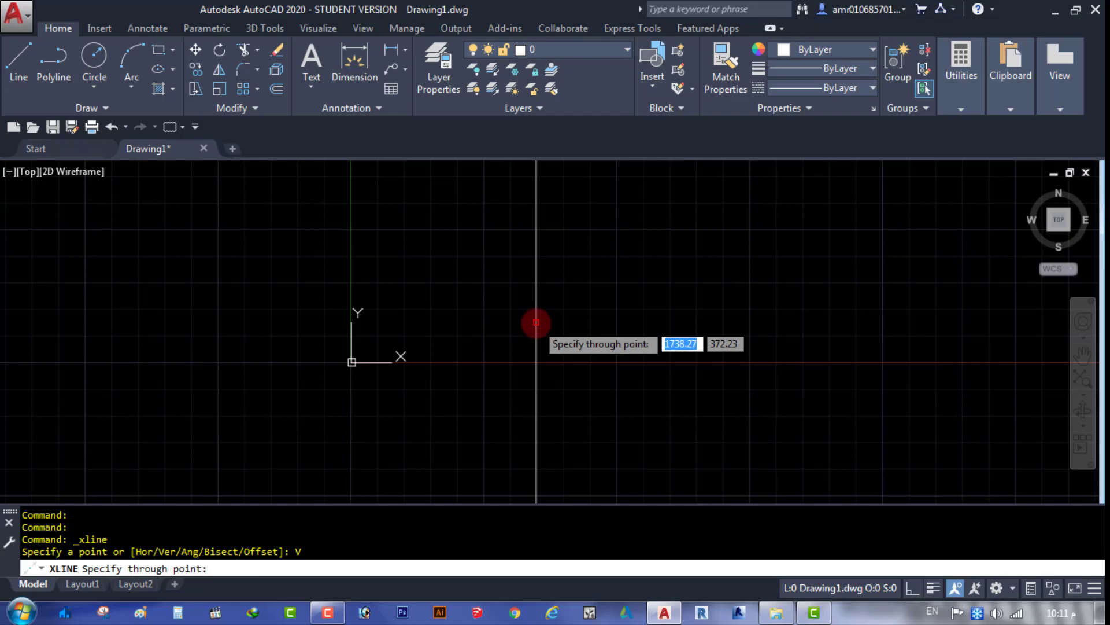
pyautogui.click(486, 322)
pyautogui.scroll(-3, 552, 355)
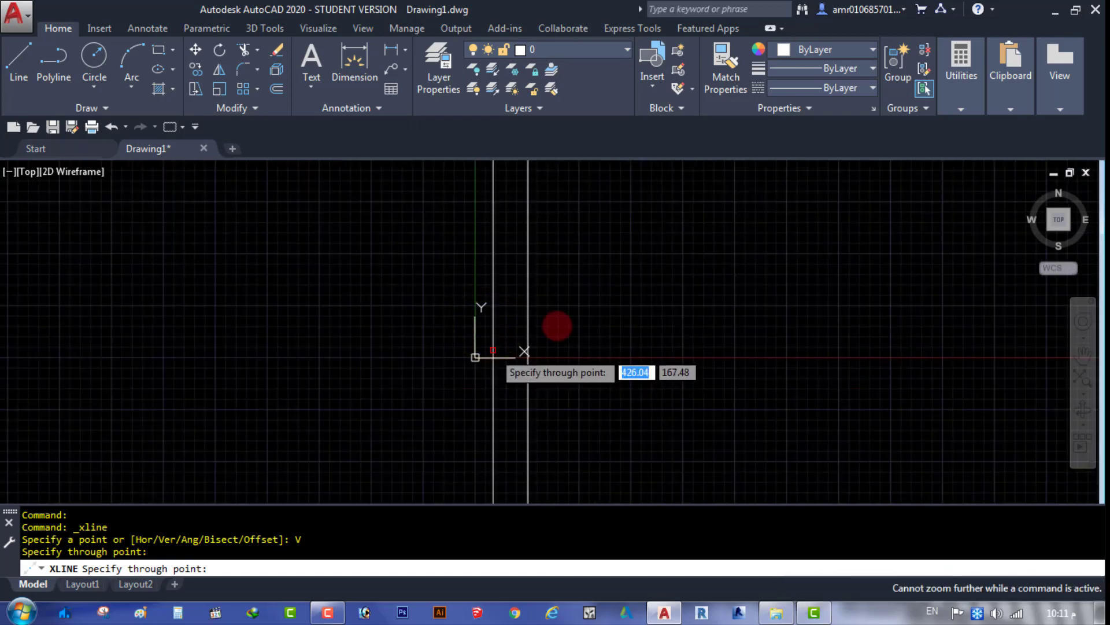
pyautogui.press('Escape')
pyautogui.press('Escape')
pyautogui.press('Escape')
# Repeatedly window-select the vertical construction line, then clear the selection.
pyautogui.click(599, 279)
pyautogui.click(426, 392)
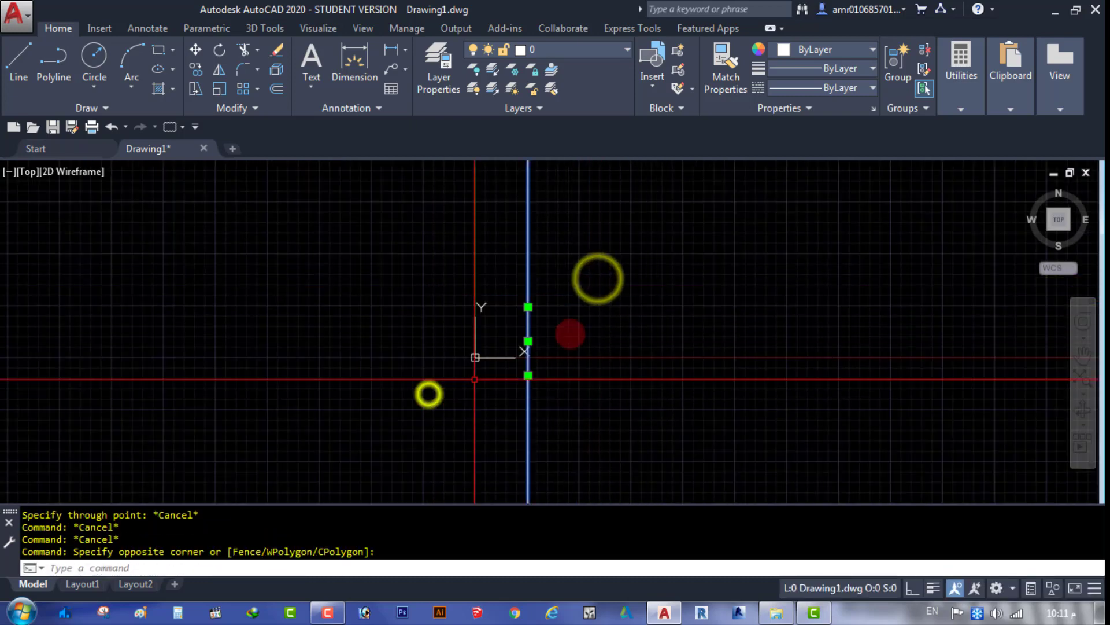
pyautogui.click(602, 298)
pyautogui.click(397, 423)
pyautogui.click(601, 285)
pyautogui.click(402, 425)
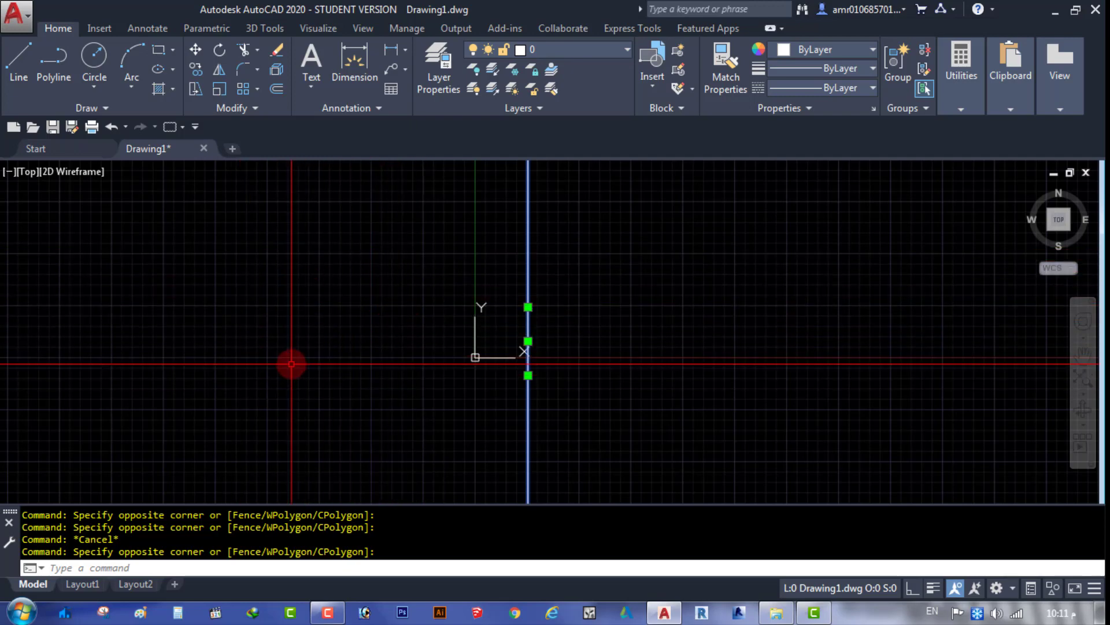
pyautogui.click(622, 248)
pyautogui.click(389, 441)
pyautogui.click(640, 266)
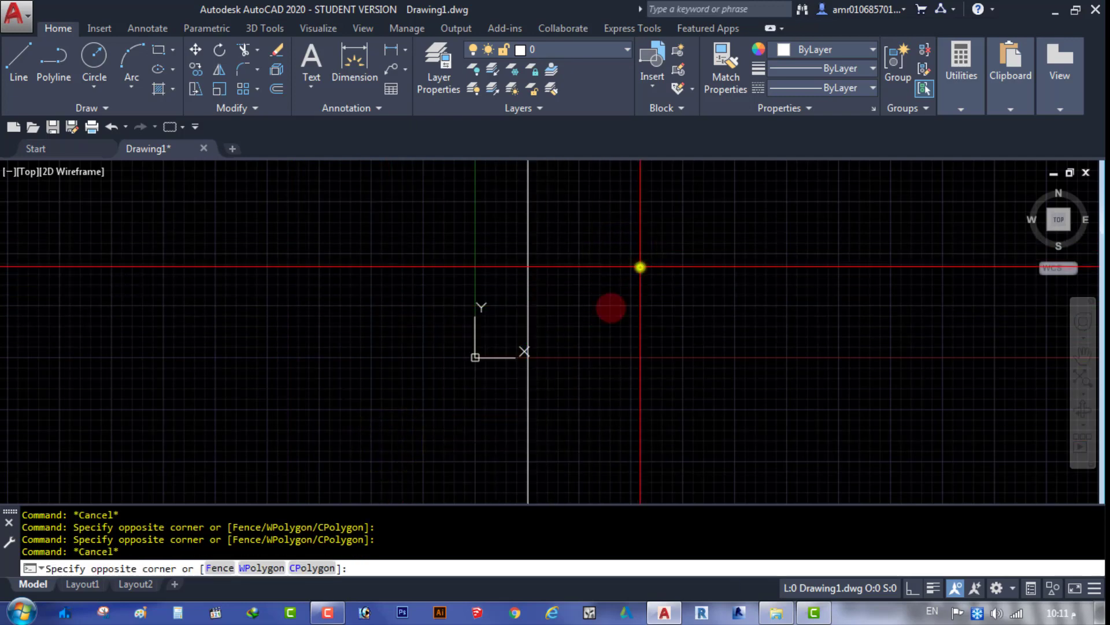
pyautogui.click(403, 434)
pyautogui.press('Escape')
pyautogui.press('Escape')
pyautogui.click(610, 281)
pyautogui.click(435, 413)
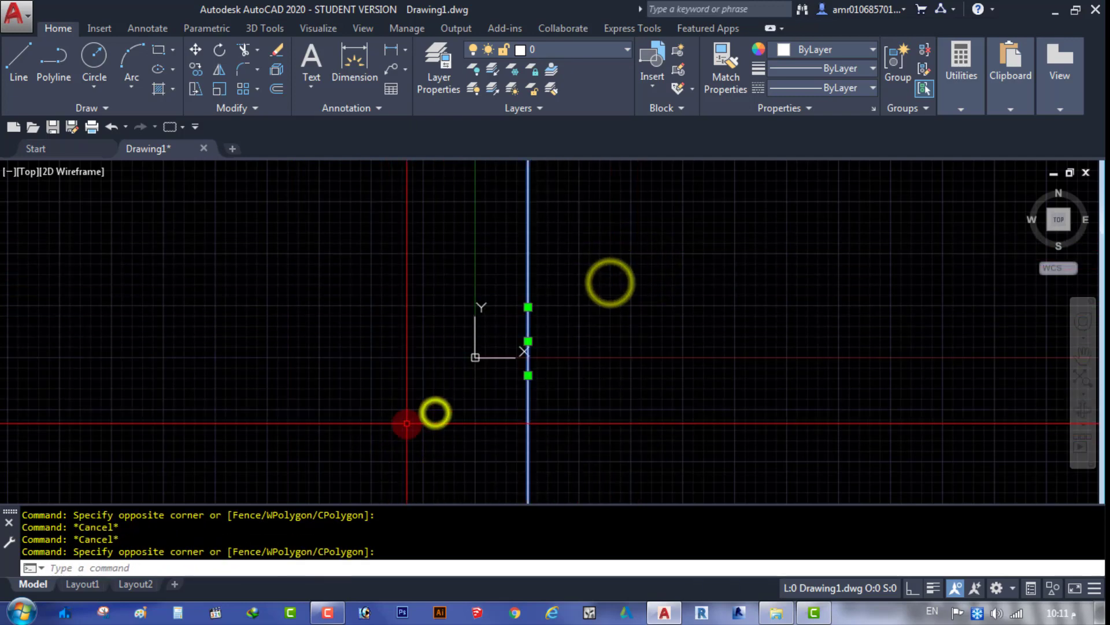
pyautogui.press('Escape')
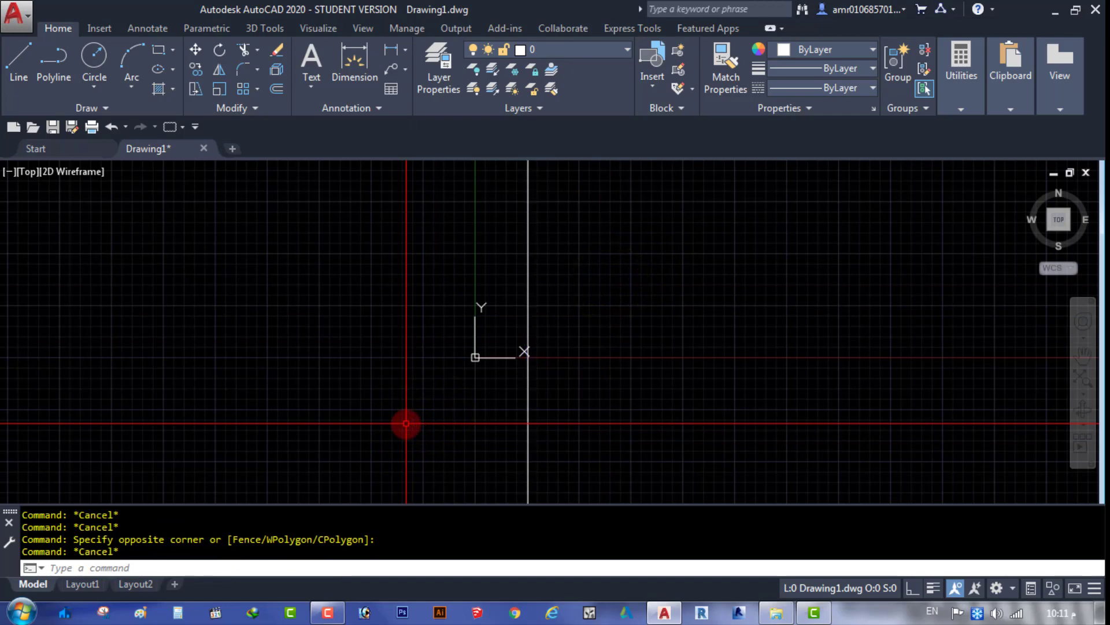
pyautogui.write('c')
# Draw a circle centred on the vertical construction line.
pyautogui.press('Return')
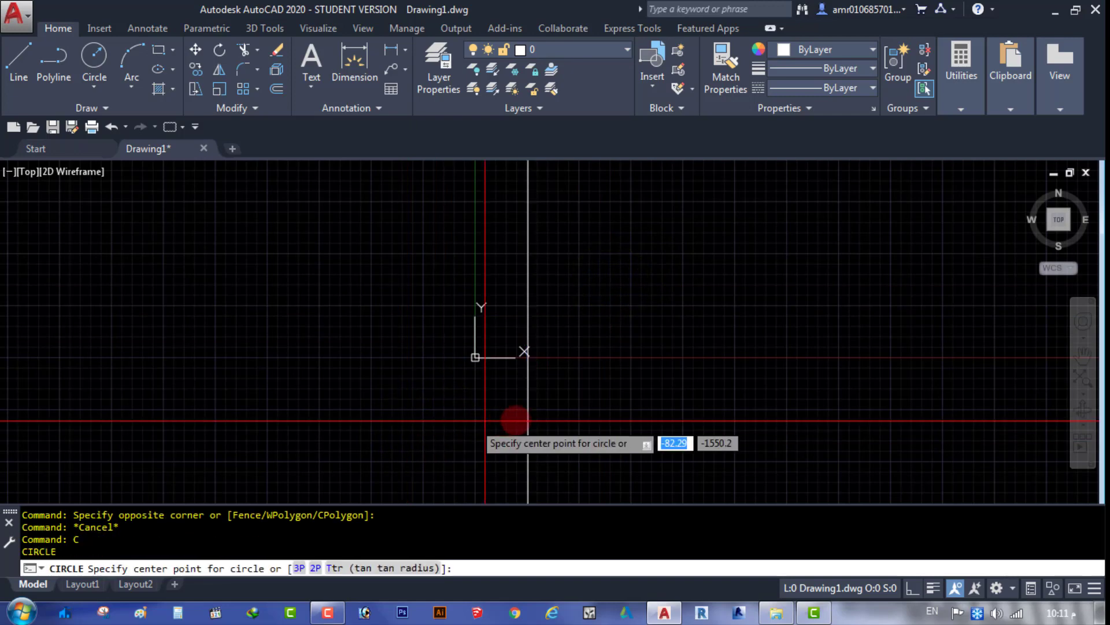
pyautogui.click(528, 384)
pyautogui.click(648, 408)
pyautogui.press('Escape')
pyautogui.press('Escape')
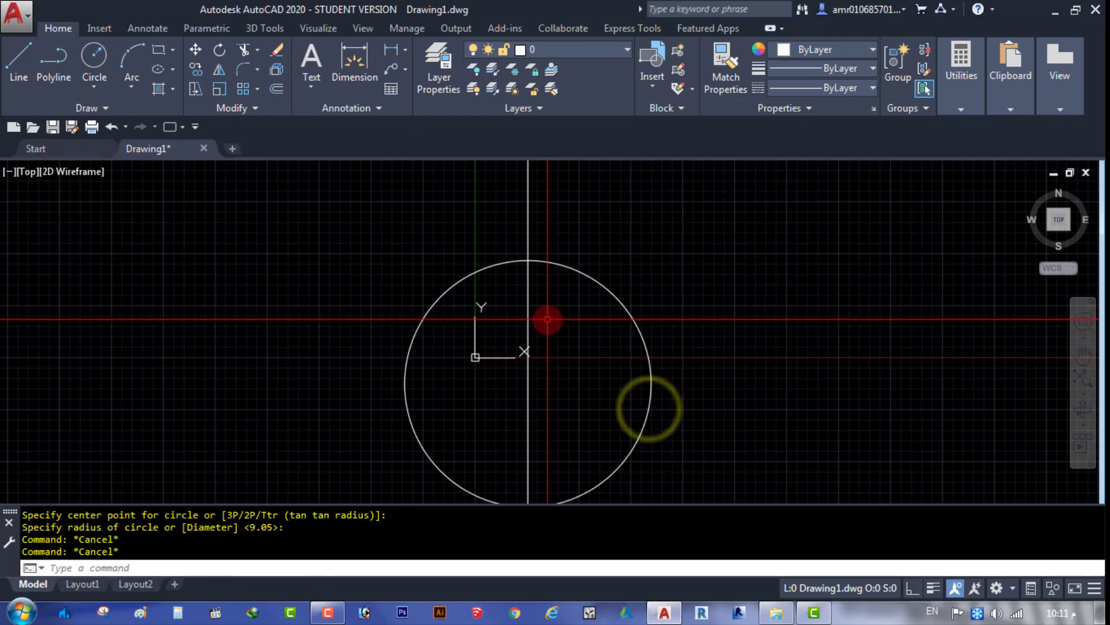
# Trim the vertical line to the circle, then delete the circle.
pyautogui.write('tr')
pyautogui.press('Return')
pyautogui.press('Return')
pyautogui.click(577, 244)
pyautogui.click(545, 314)
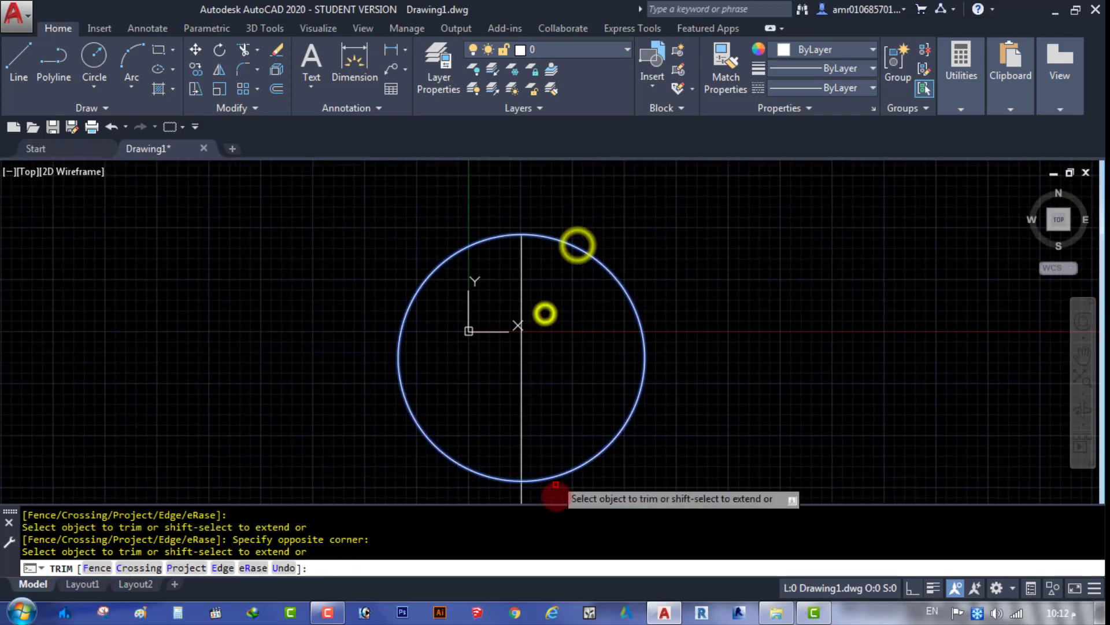
pyautogui.press('Escape')
pyautogui.press('Escape')
pyautogui.click(522, 491)
pyautogui.press('Delete')
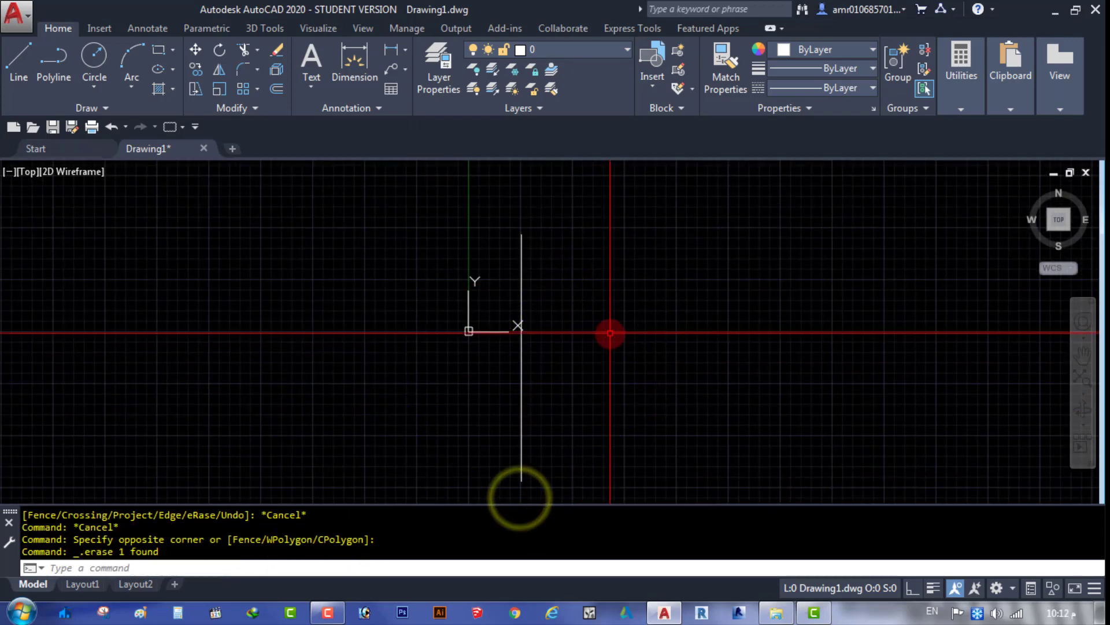
# Check the remaining line's 5932.14 length in Quick Properties, then erase the line.
pyautogui.click(620, 300)
pyautogui.click(494, 397)
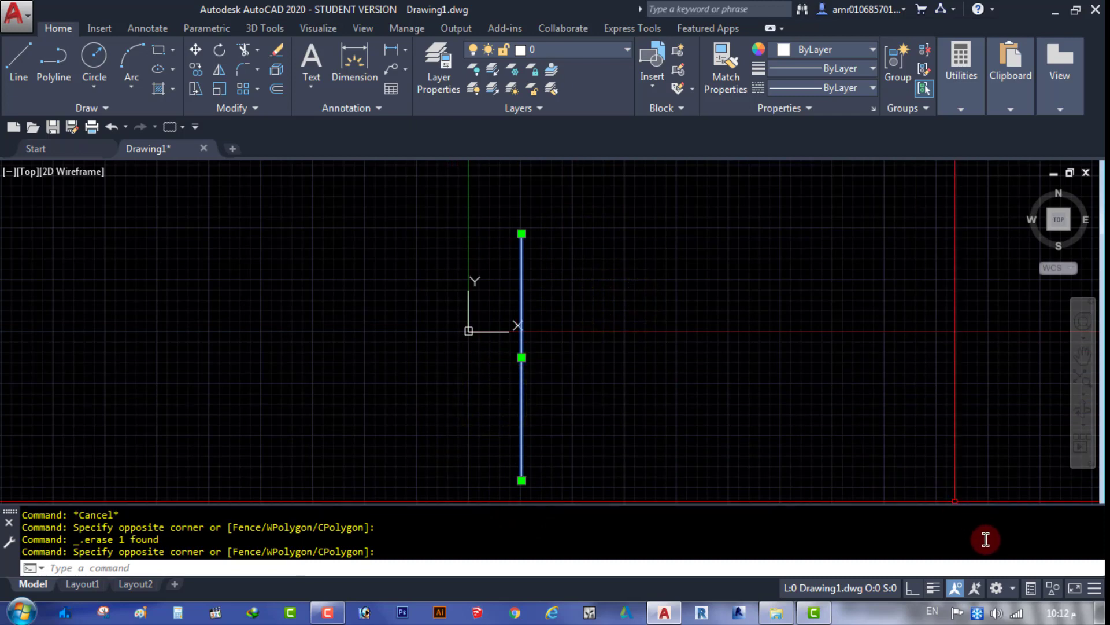
pyautogui.click(1028, 588)
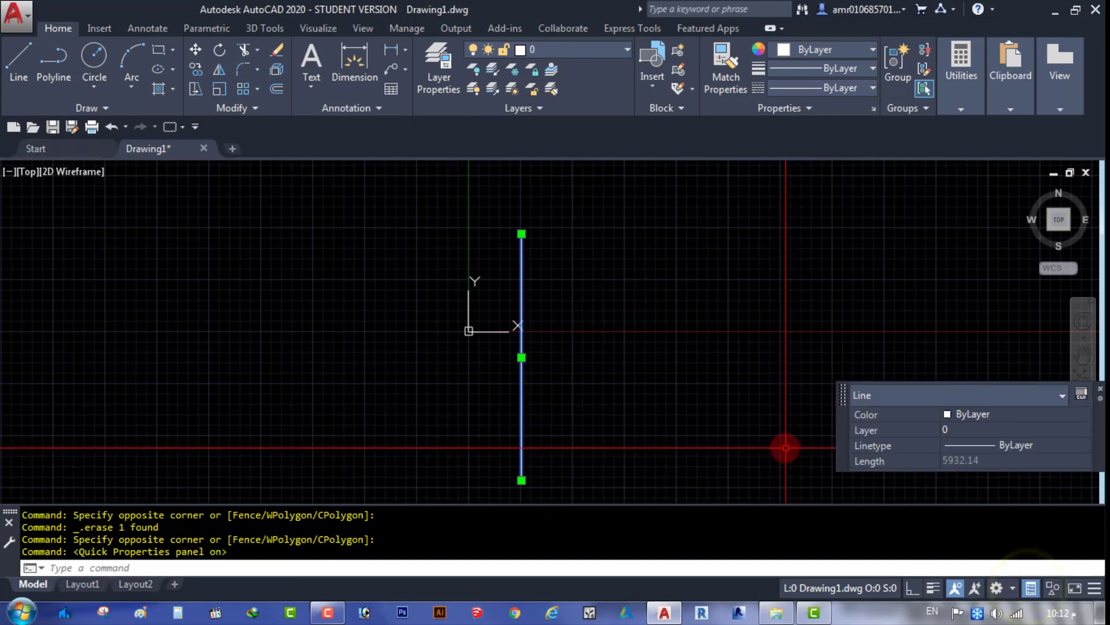
pyautogui.click(1101, 391)
pyautogui.press('Escape')
pyautogui.press('Escape')
pyautogui.click(620, 309)
pyautogui.click(511, 391)
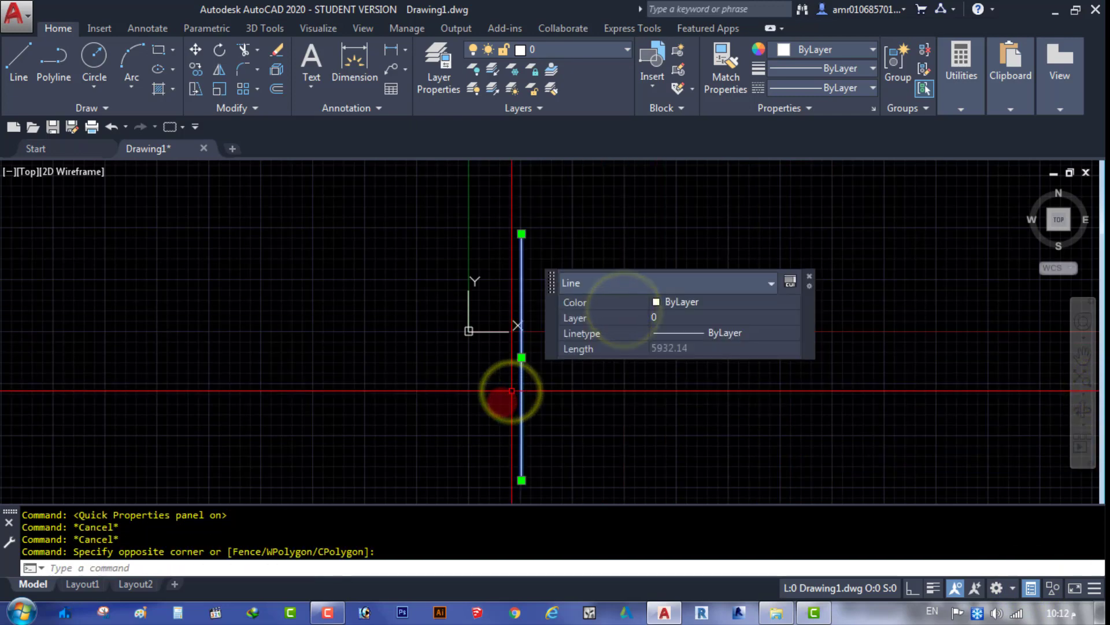
pyautogui.press('Delete')
pyautogui.click(1028, 589)
pyautogui.press('Escape')
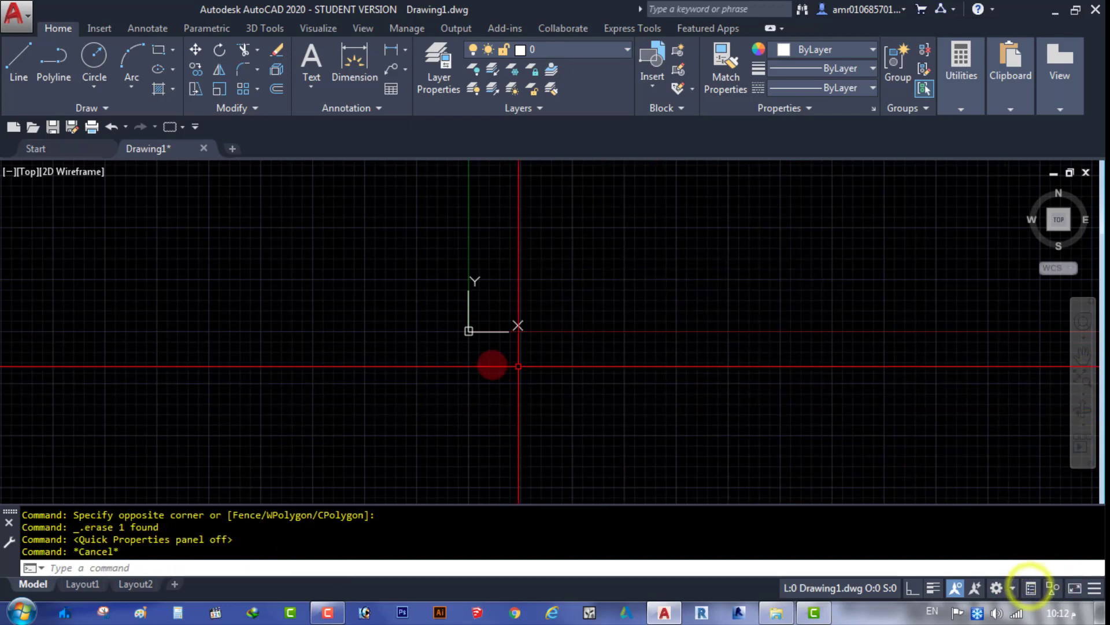
pyautogui.press('Escape')
# Draw construction lines at 45°, 135° and 180° through one point, then erase them.
pyautogui.click(106, 107)
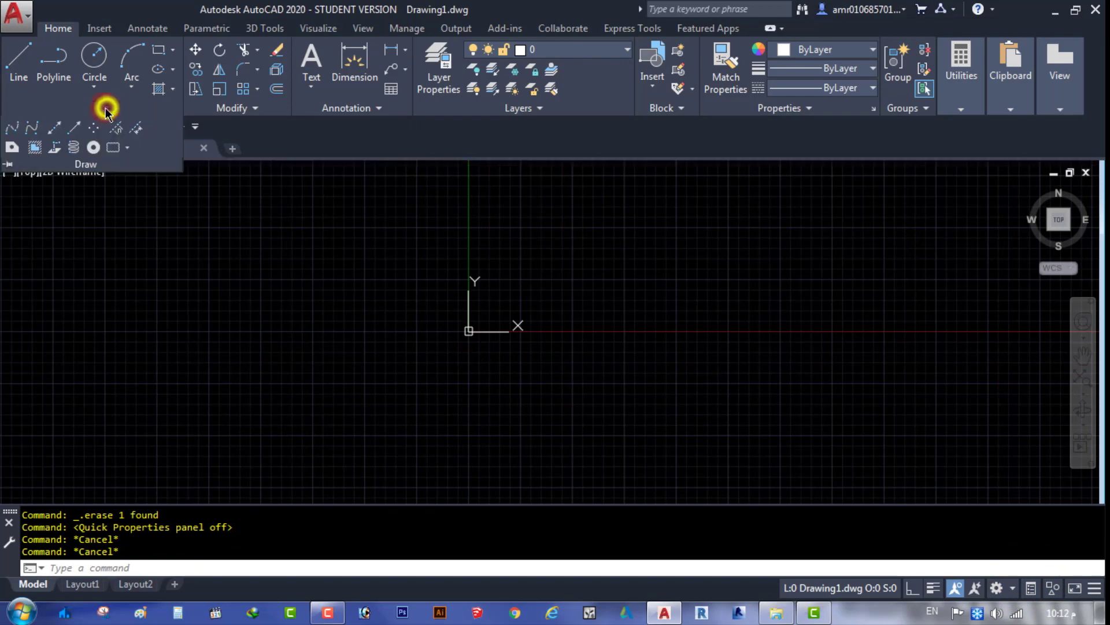
pyautogui.click(56, 127)
pyautogui.click(616, 353)
pyautogui.write('45')
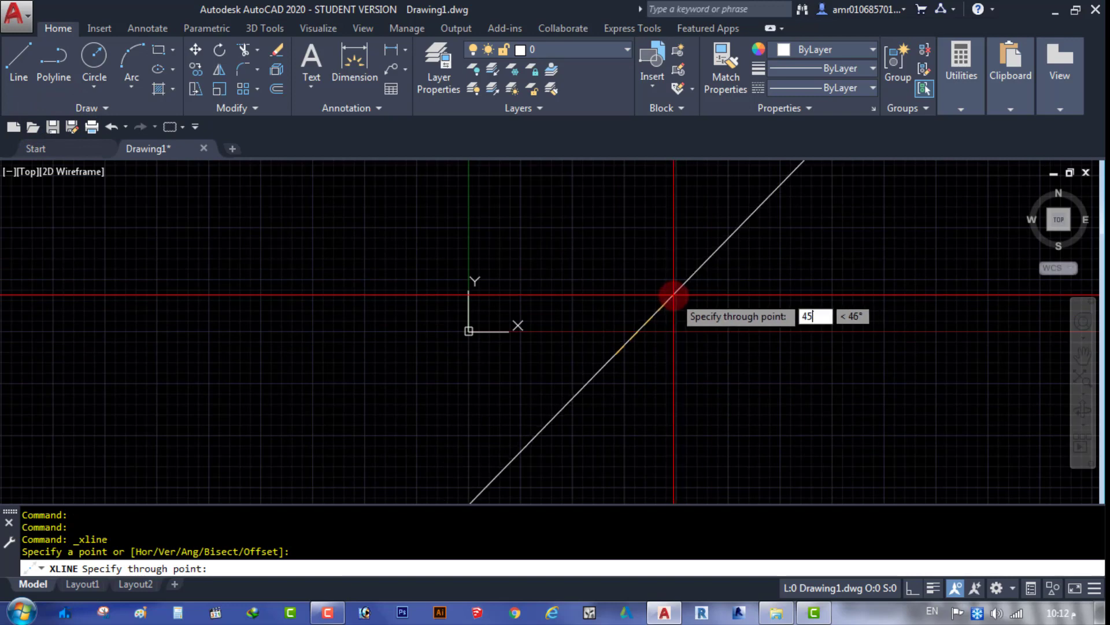
pyautogui.press('Return')
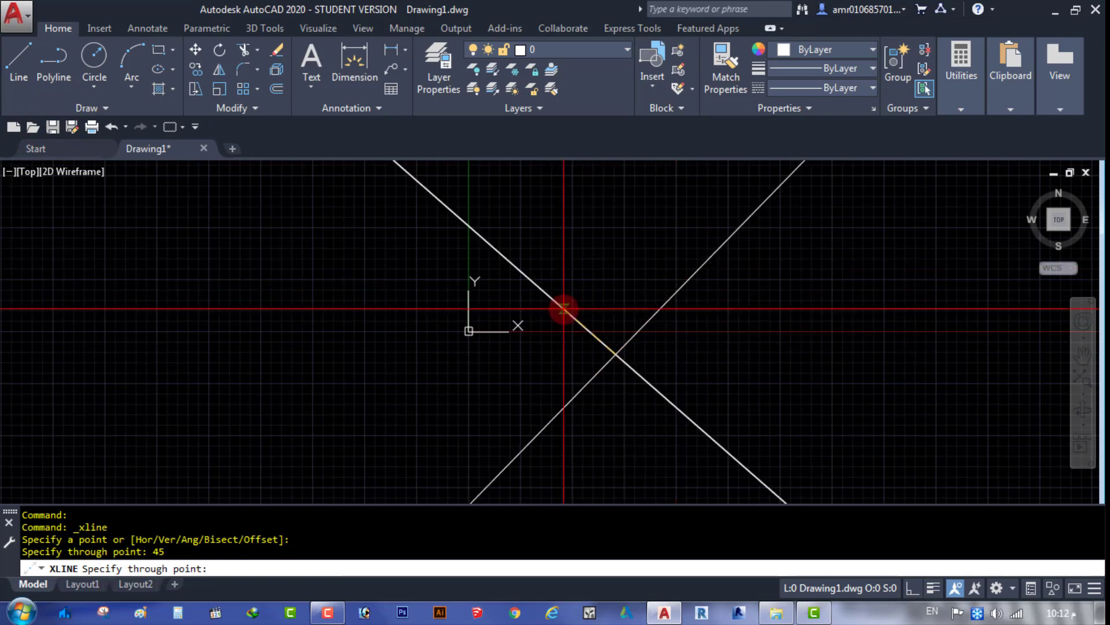
pyautogui.write('135')
pyautogui.press('Return')
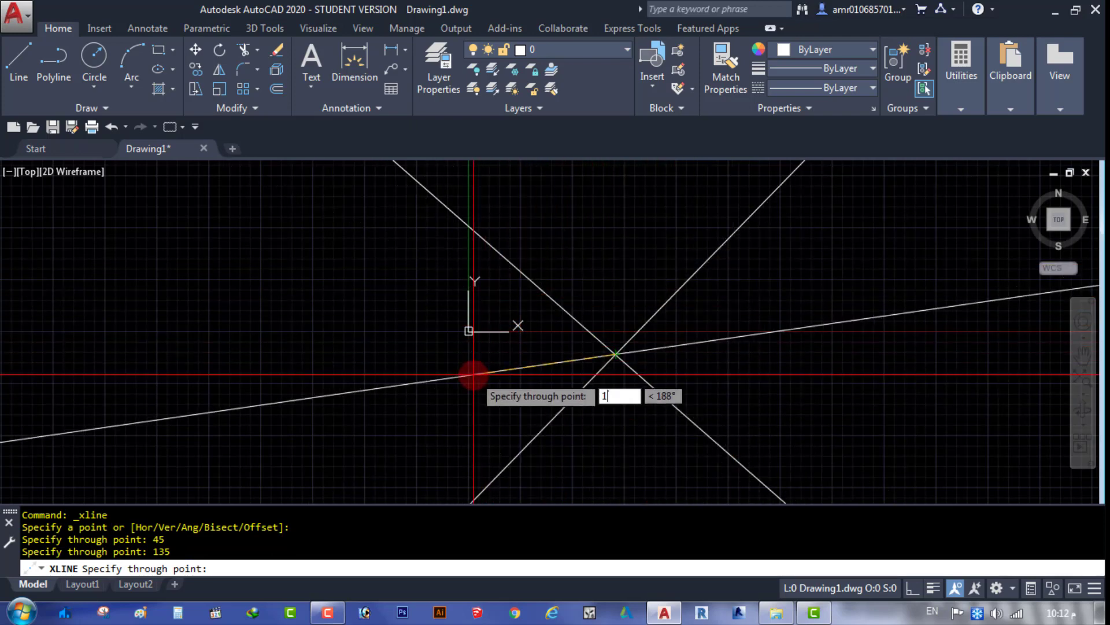
pyautogui.press('Return')
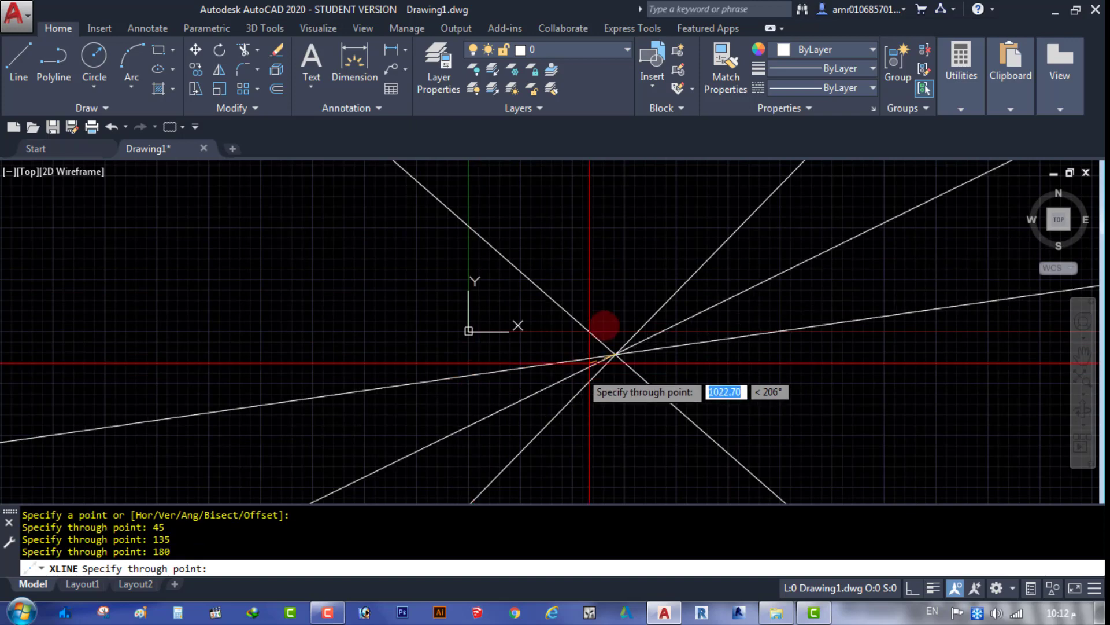
pyautogui.press('Escape')
pyautogui.press('Escape')
pyautogui.press('Escape')
pyautogui.click(573, 411)
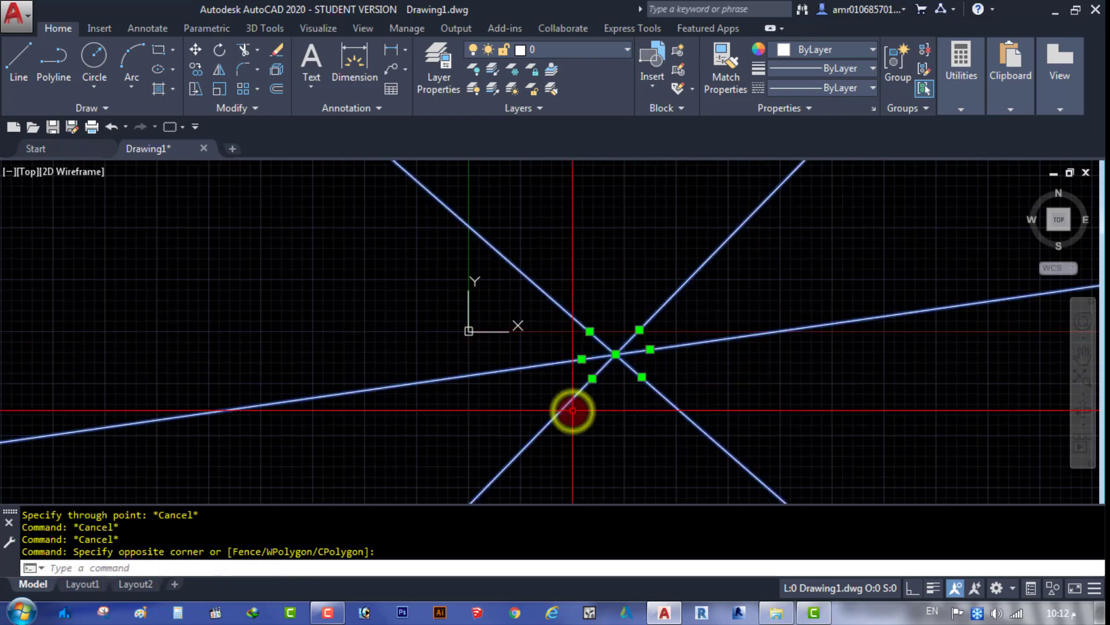
pyautogui.press('Delete')
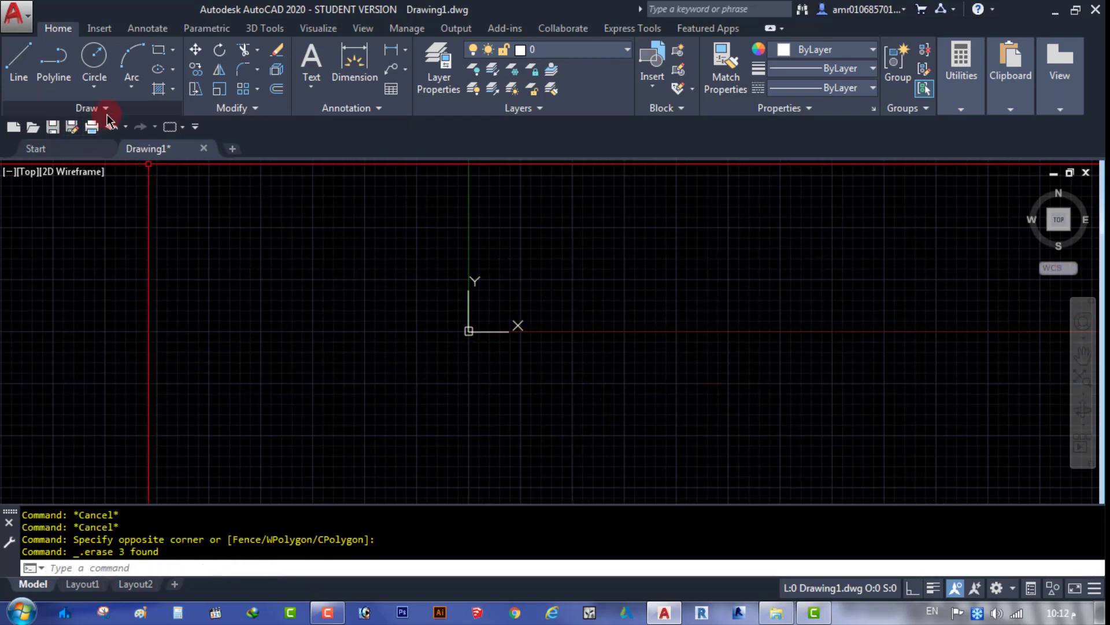
pyautogui.click(105, 108)
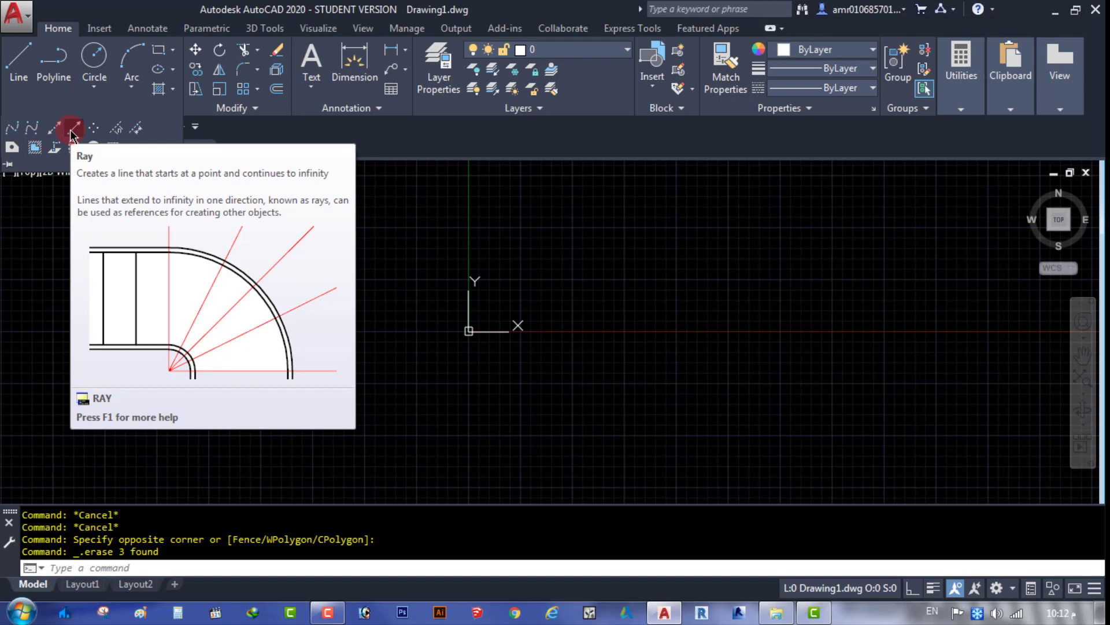
pyautogui.click(71, 134)
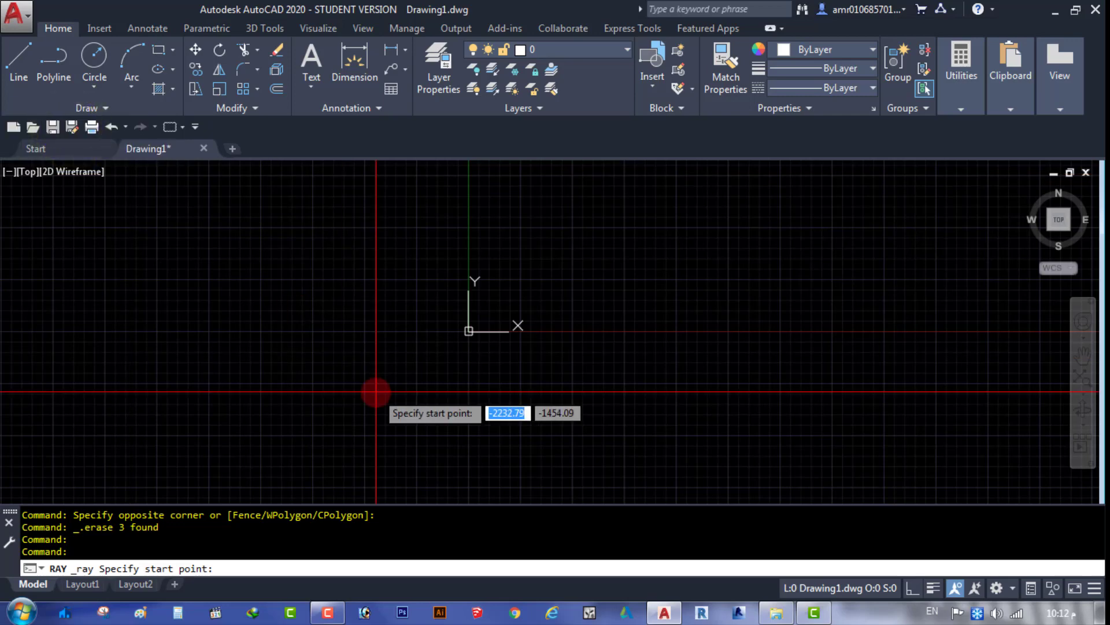
pyautogui.click(619, 388)
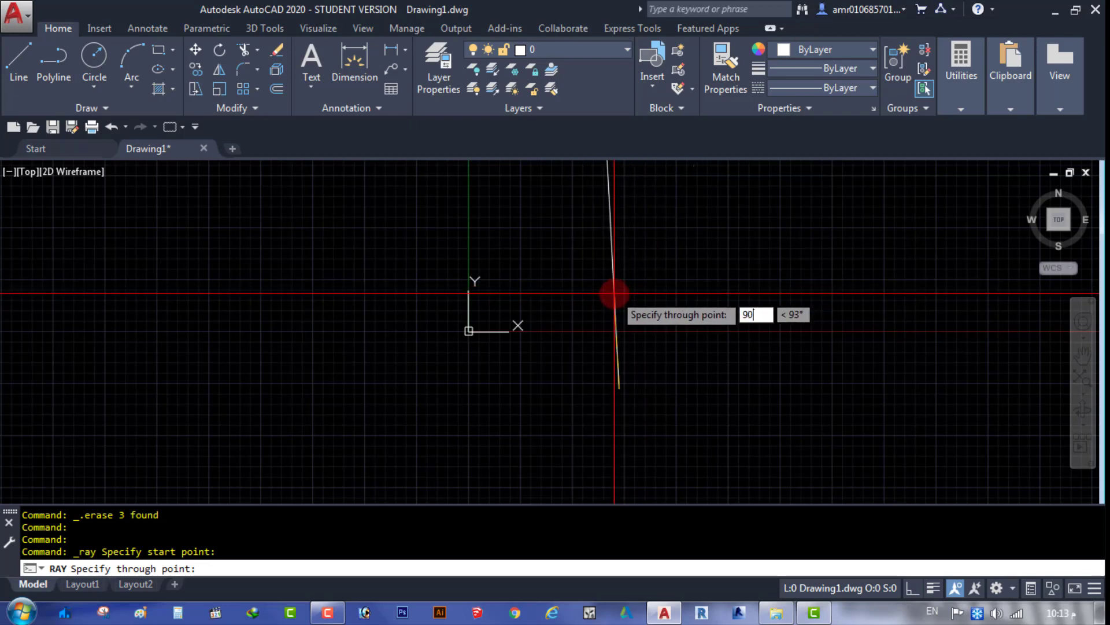
pyautogui.write('90')
pyautogui.press('Return')
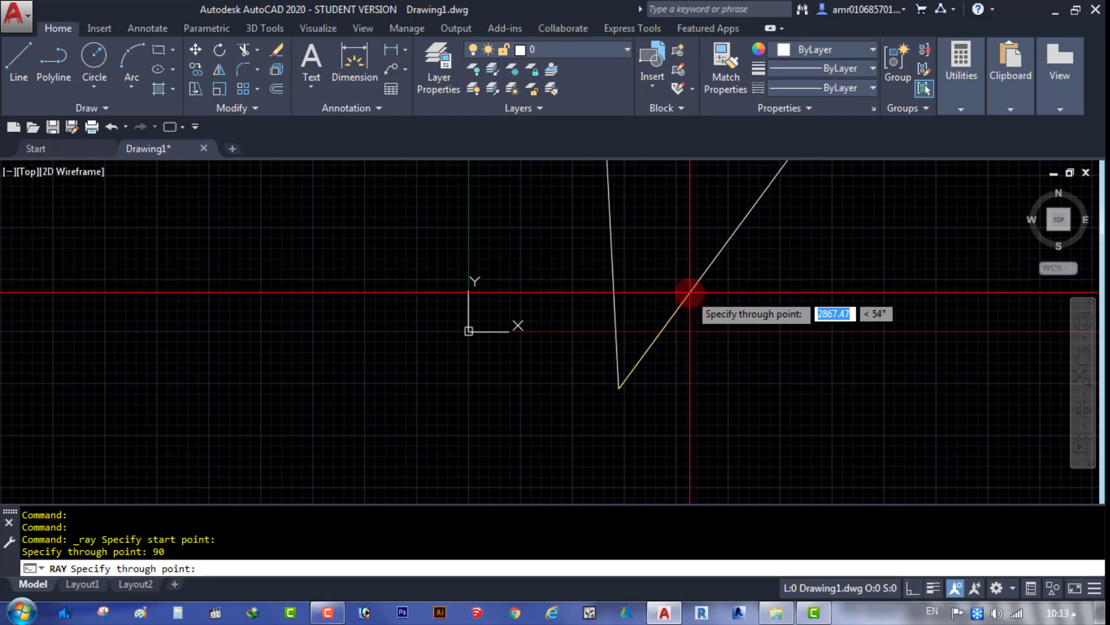
pyautogui.press('Escape')
pyautogui.press('Escape')
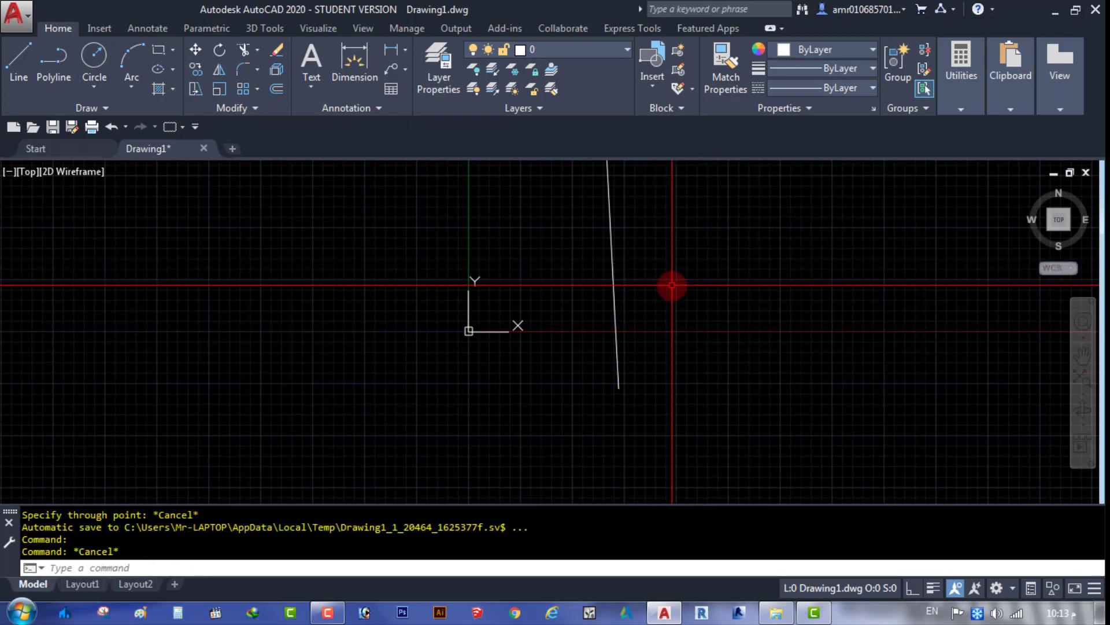
pyautogui.click(672, 286)
pyautogui.click(558, 363)
pyautogui.press('Delete')
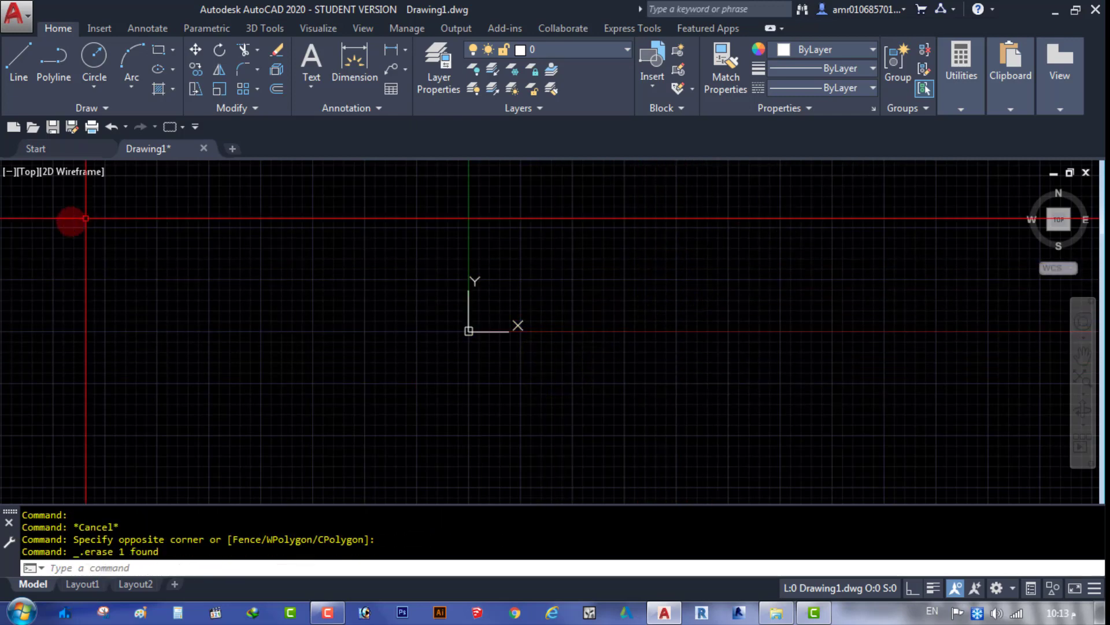
pyautogui.click(102, 109)
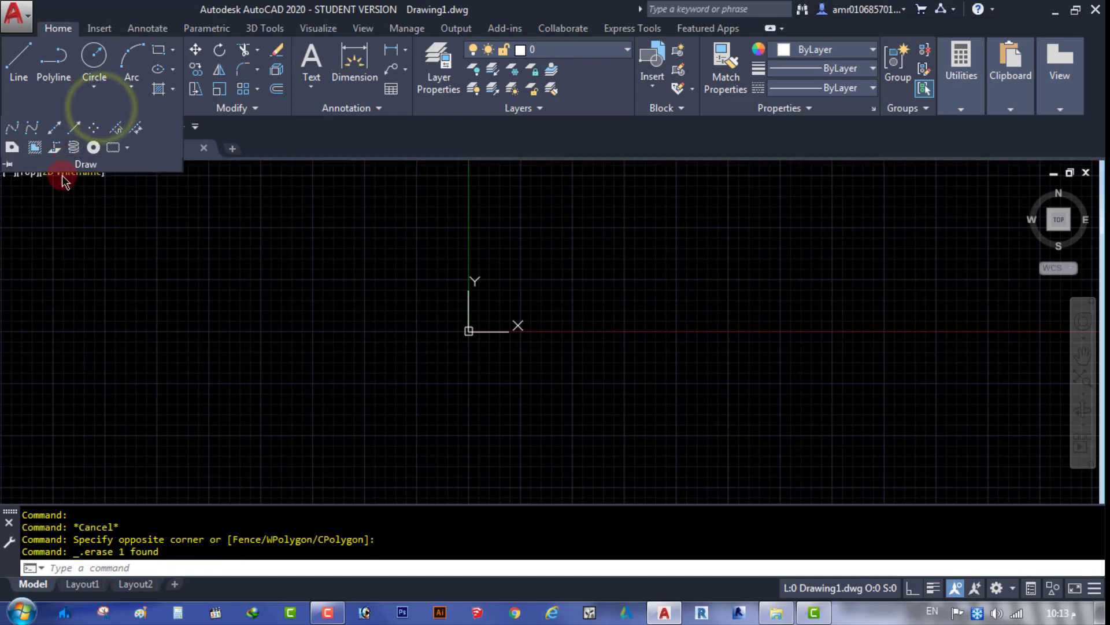
pyautogui.click(387, 284)
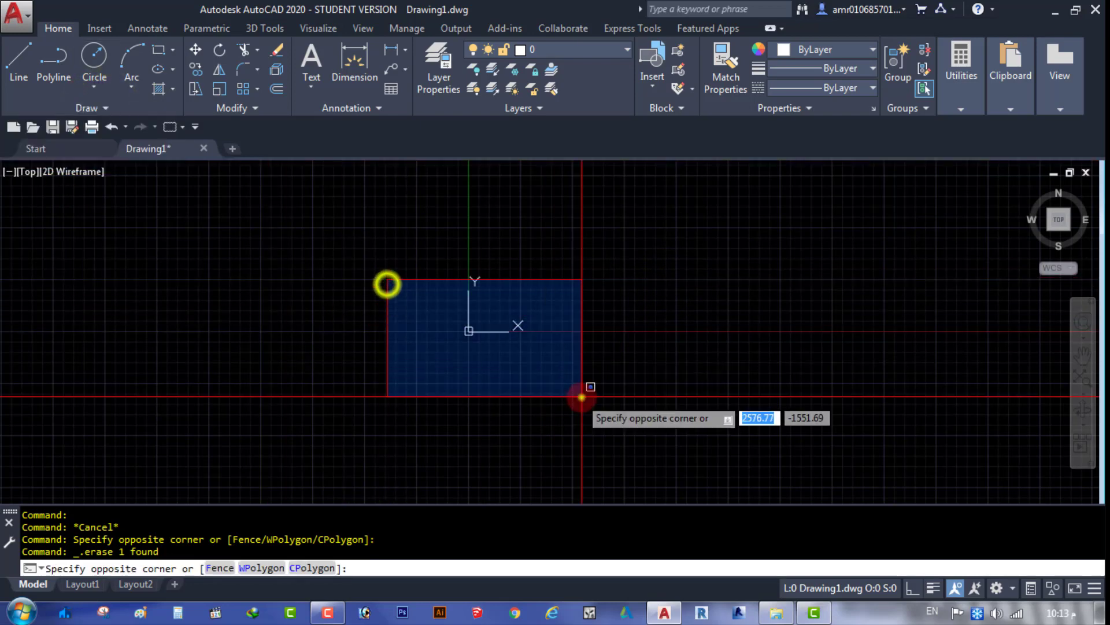
pyautogui.click(581, 397)
pyautogui.press('Escape')
pyautogui.press('Escape')
pyautogui.press('Escape')
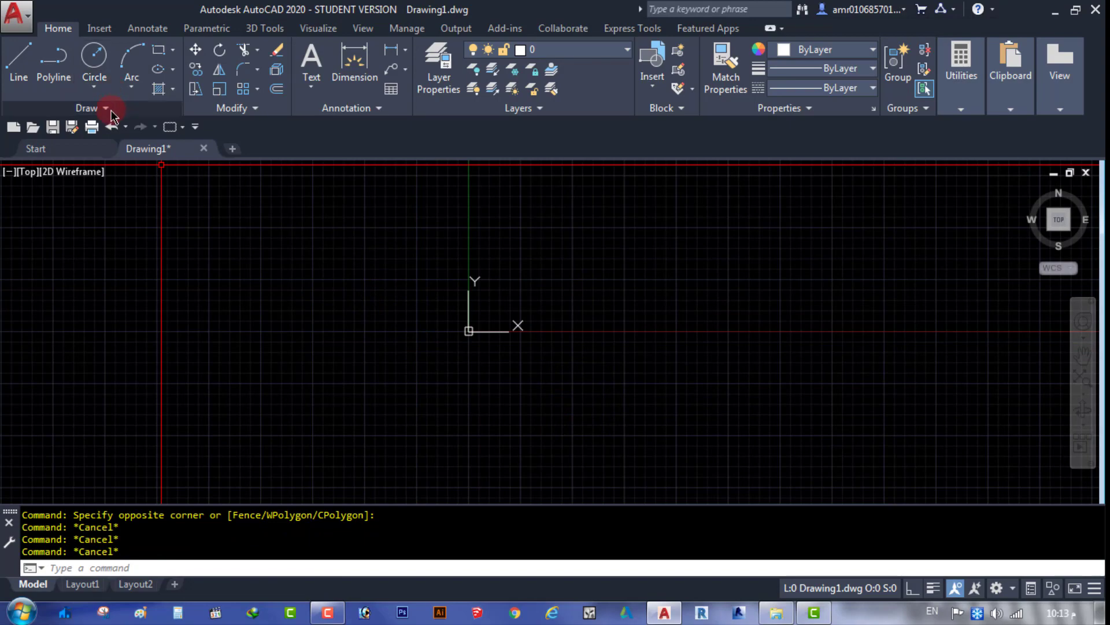
pyautogui.click(112, 113)
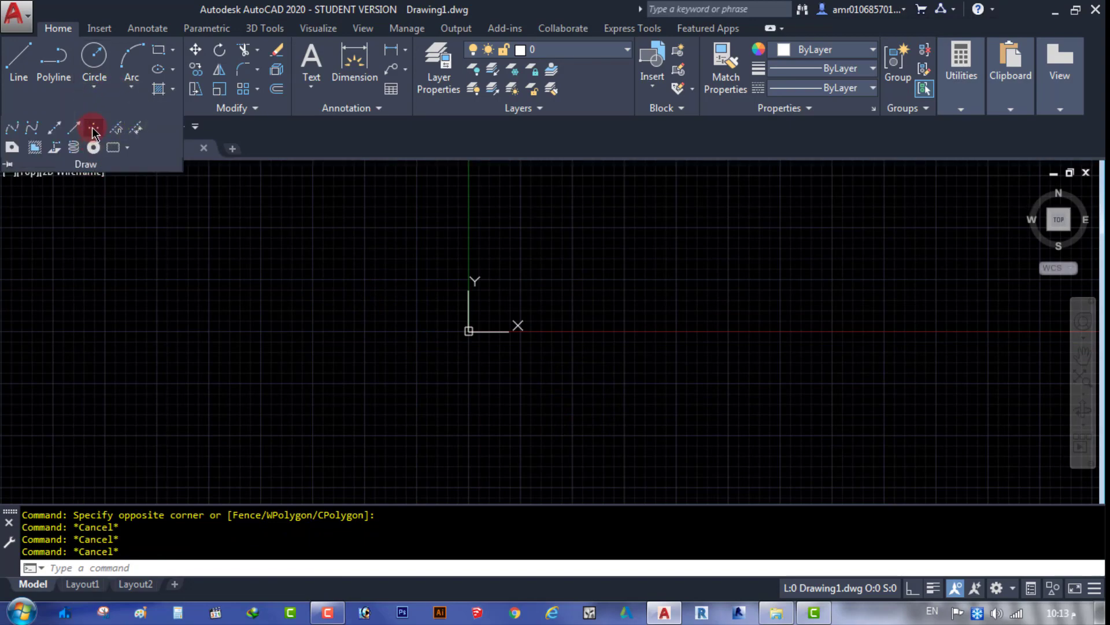
pyautogui.click(92, 126)
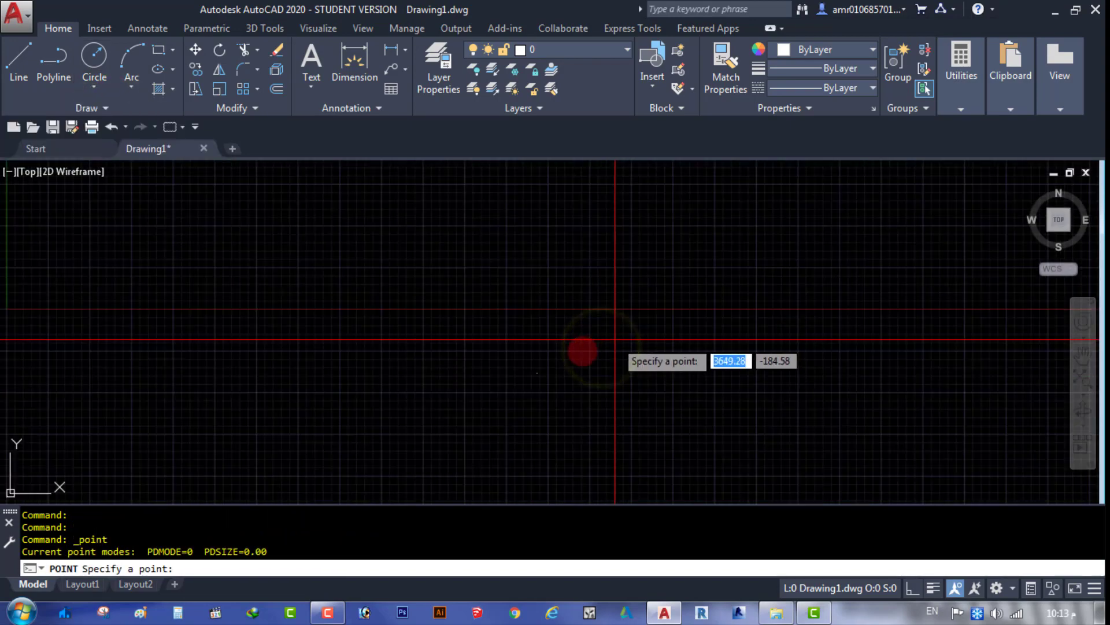
pyautogui.scroll(3, 583, 347)
pyautogui.scroll(2, 525, 384)
pyautogui.press('Escape')
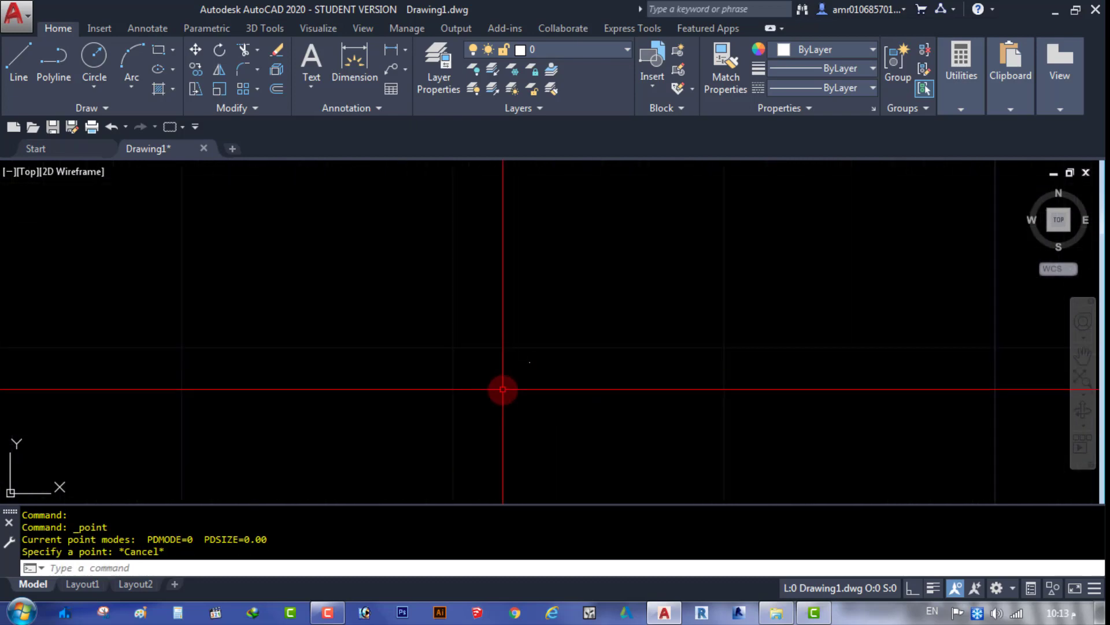
pyautogui.write('re')
pyautogui.press('Return')
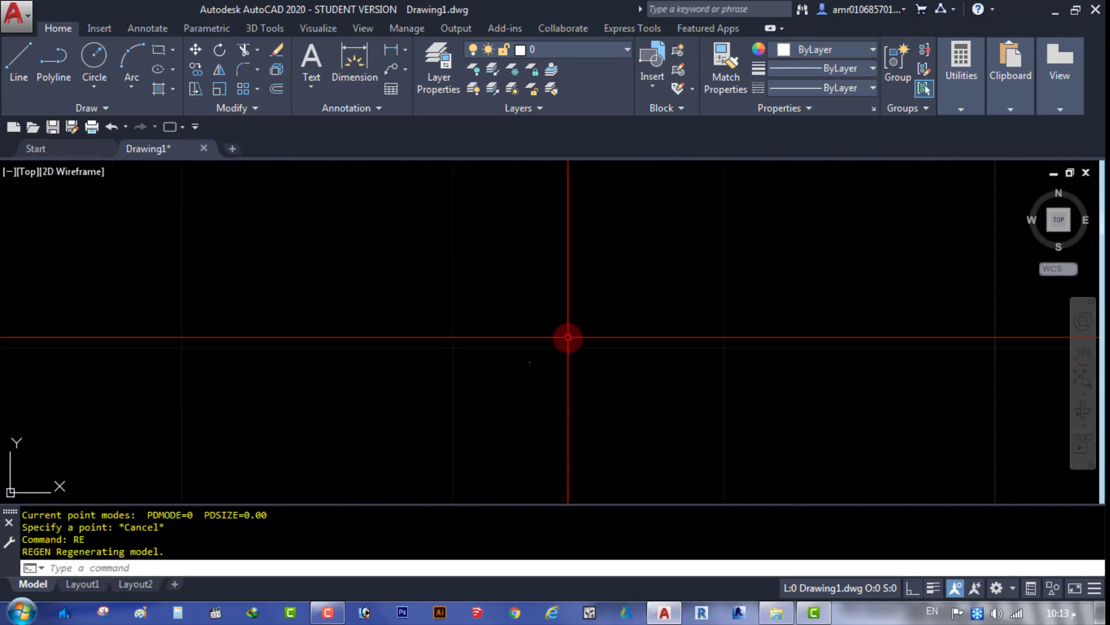
pyautogui.click(568, 333)
pyautogui.click(460, 409)
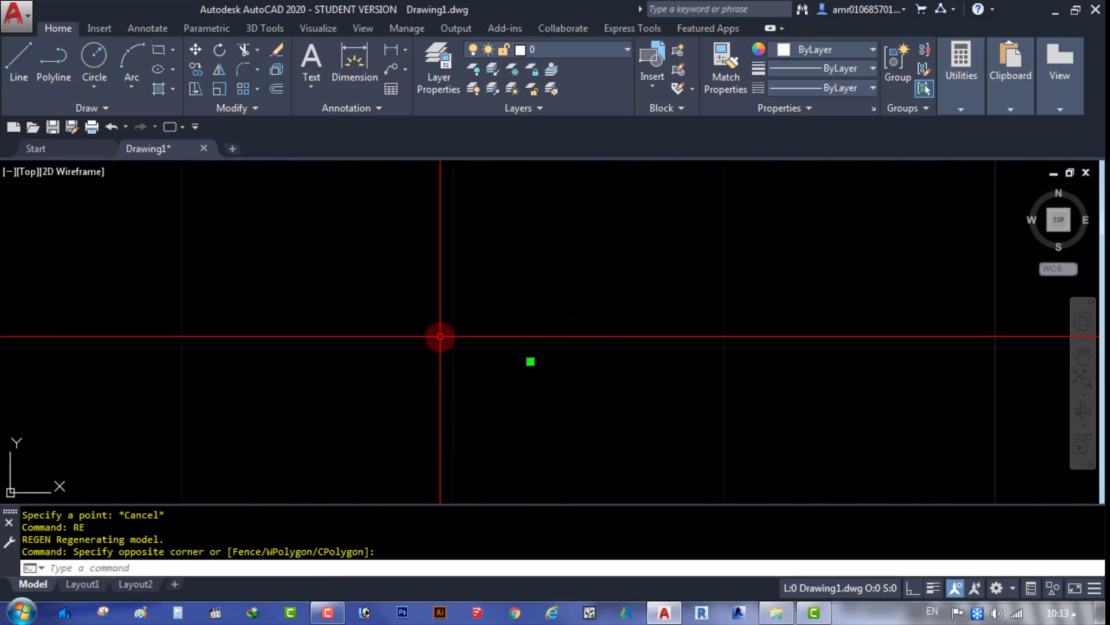
pyautogui.click(594, 318)
pyautogui.click(448, 434)
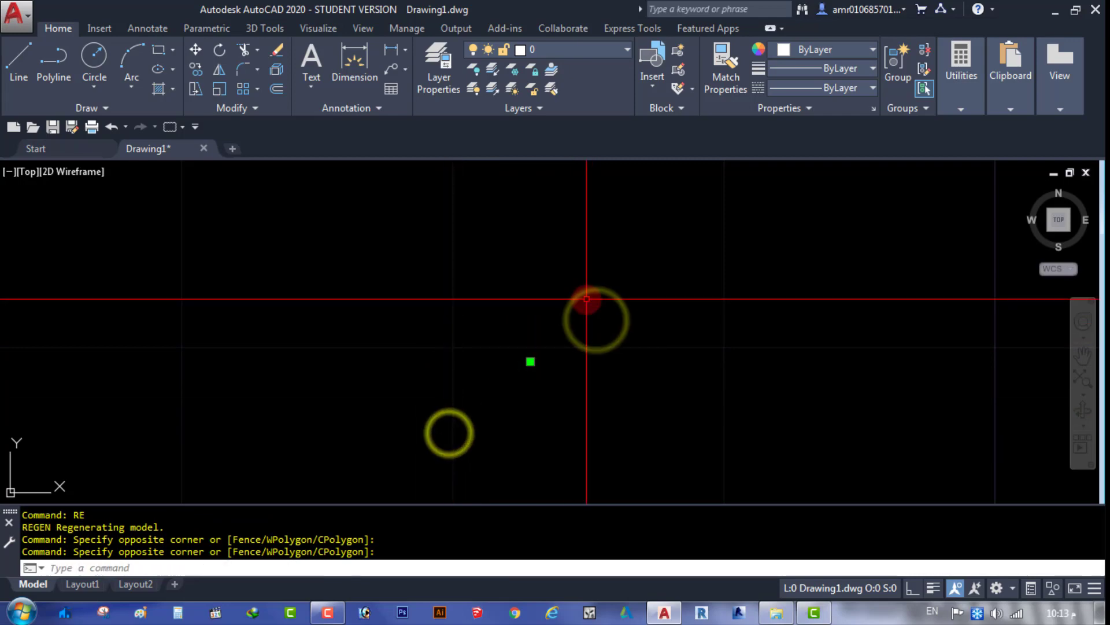
pyautogui.press('Escape')
pyautogui.click(586, 299)
pyautogui.click(466, 436)
pyautogui.press('Escape')
pyautogui.middleClick(952, 402)
pyautogui.click(702, 272)
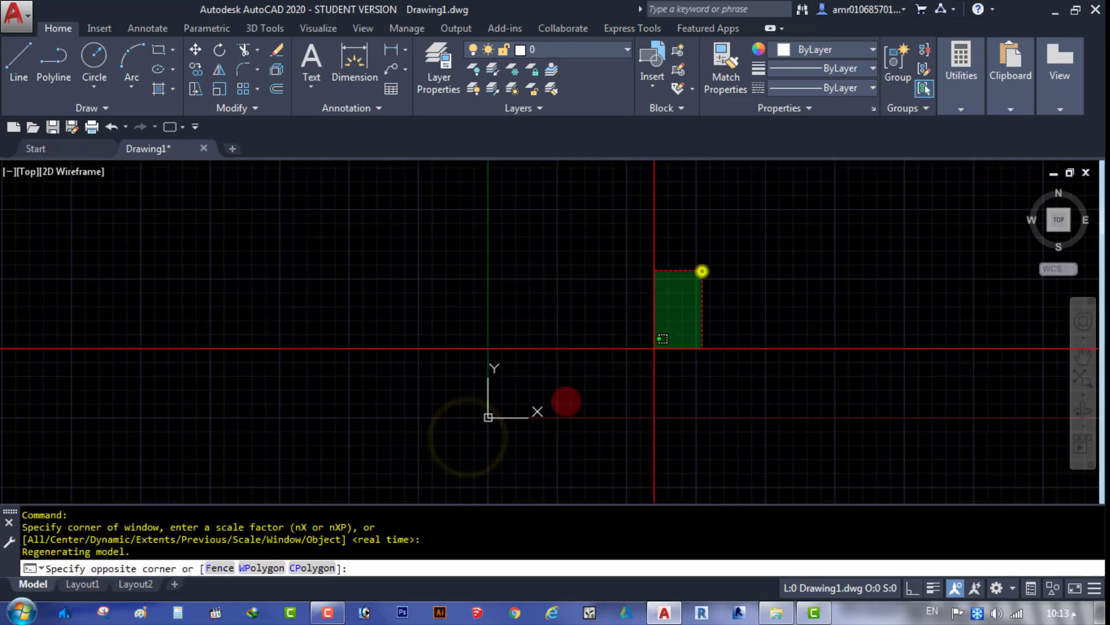
pyautogui.click(541, 412)
pyautogui.press('Escape')
pyautogui.middleClick(1067, 370)
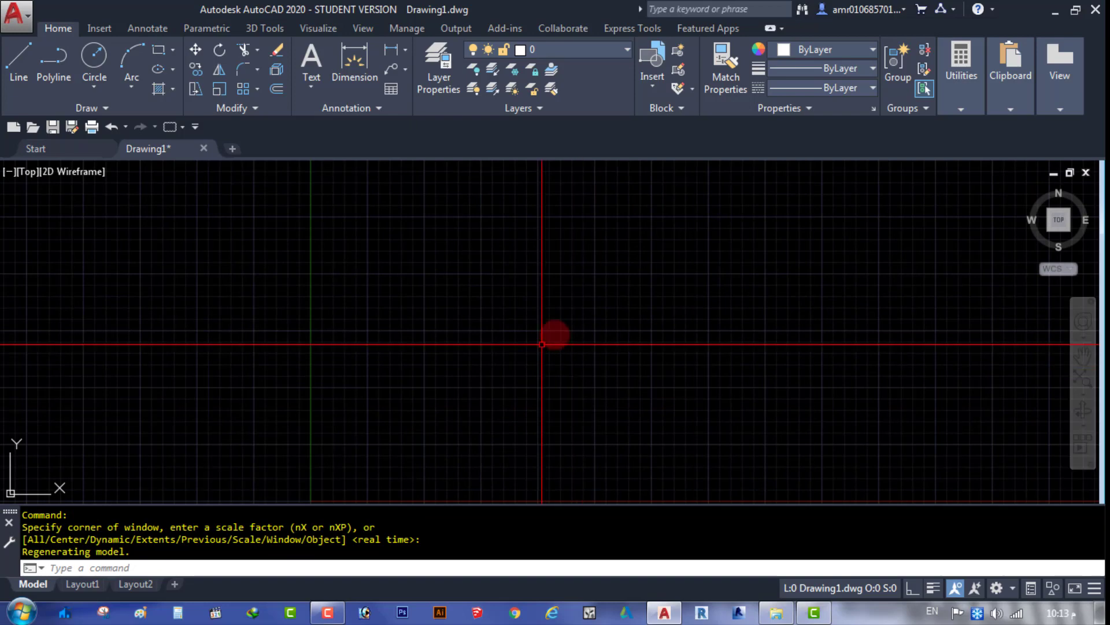
pyautogui.click(643, 292)
pyautogui.click(456, 407)
pyautogui.press('Escape')
pyautogui.hotkey('ctrl', 'a')
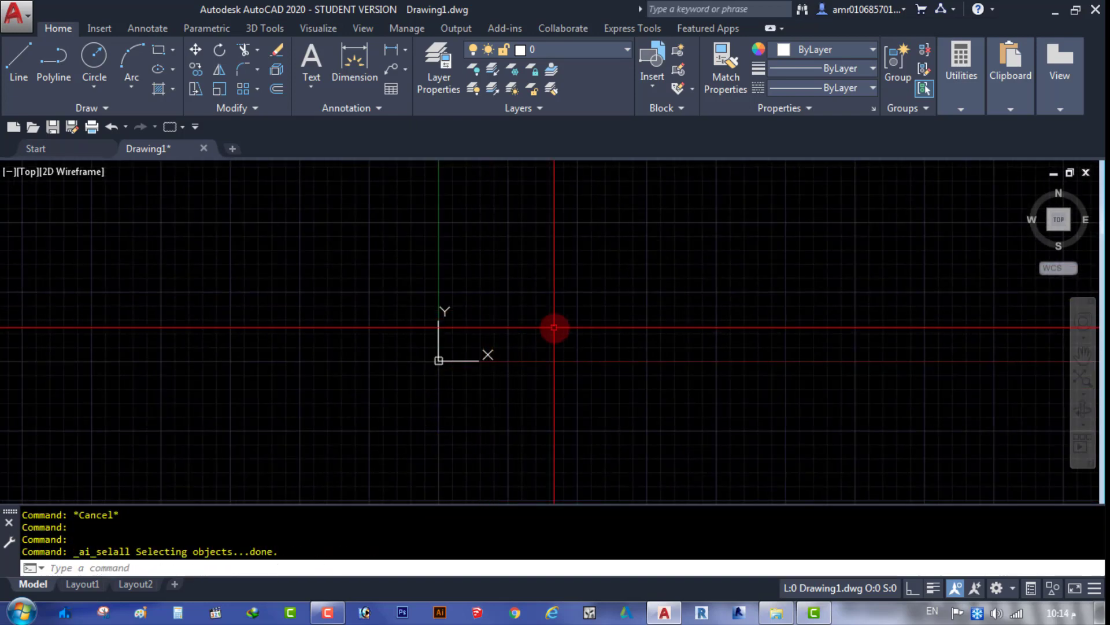
pyautogui.press('Escape')
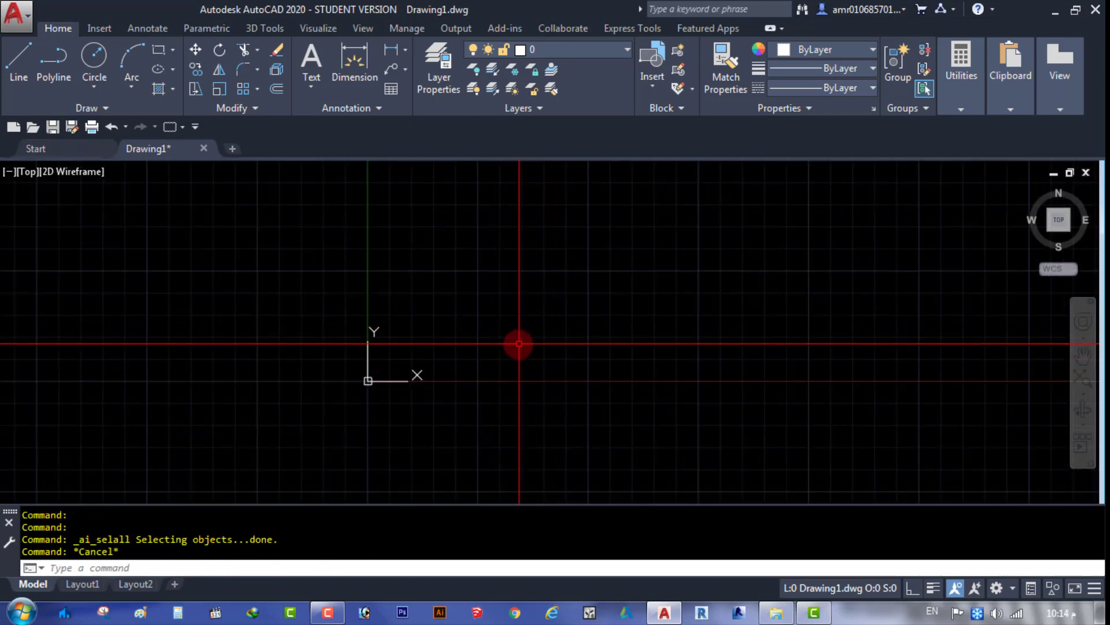
# Set the point style to a boxed X at 10% size.
pyautogui.click(960, 63)
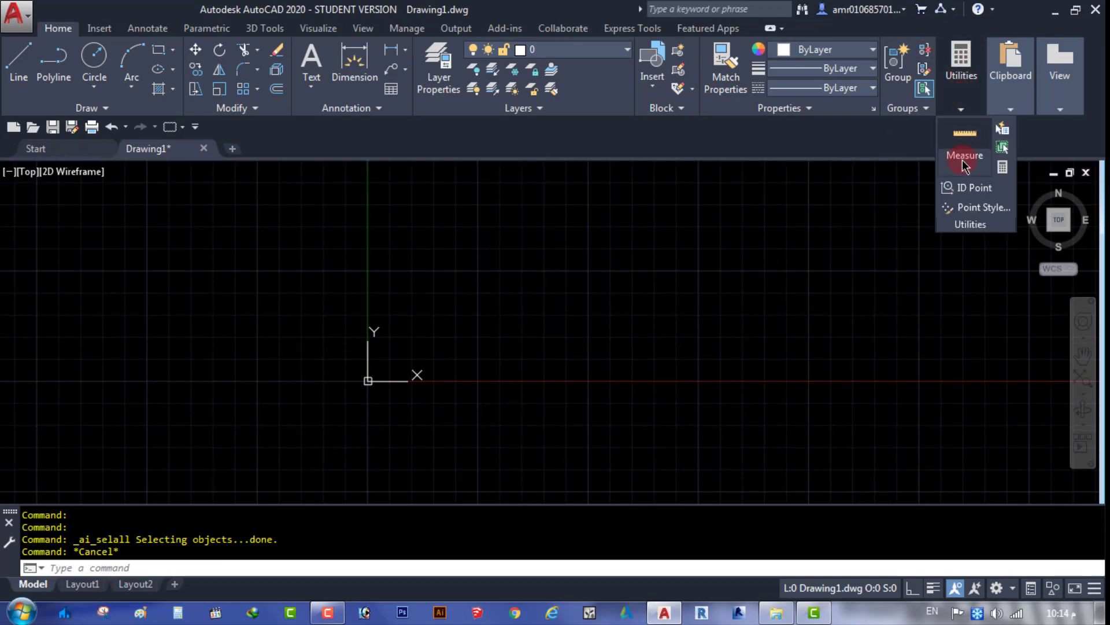
pyautogui.click(972, 210)
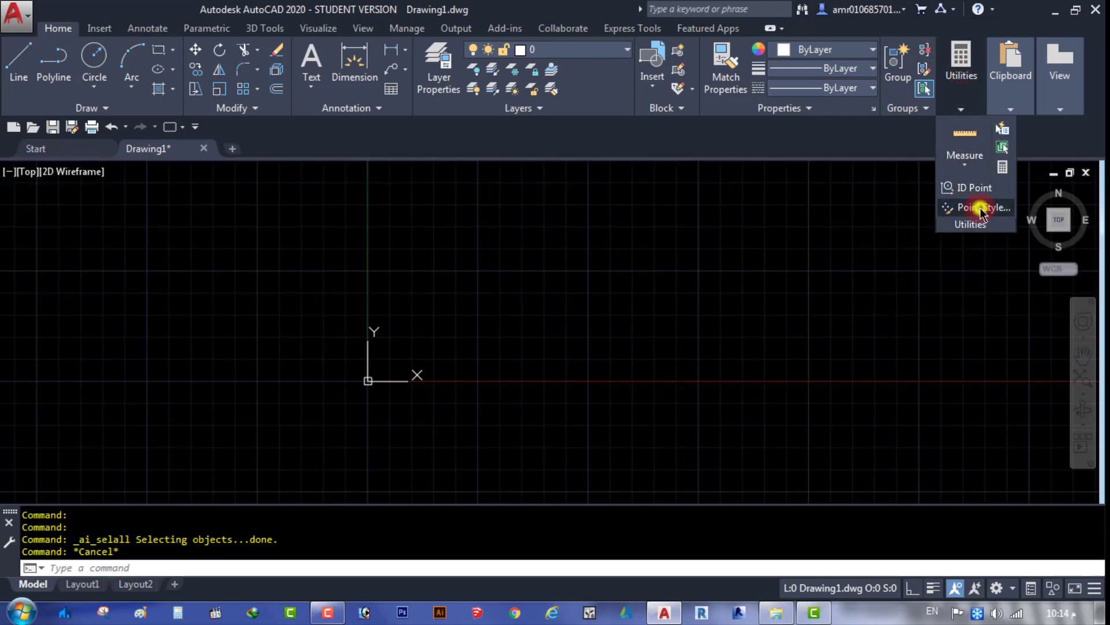
pyautogui.moveTo(567, 169); pyautogui.dragTo(714, 209)
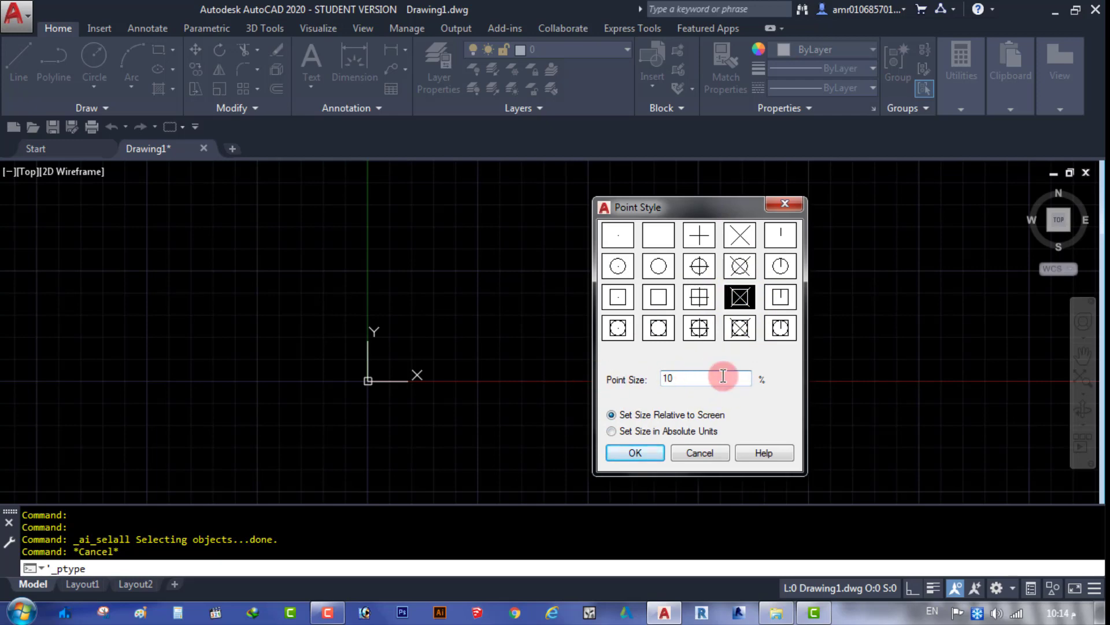
pyautogui.click(644, 451)
# Zoom to the revealed point, window-select it and delete it.
pyautogui.middleClick(625, 329)
pyautogui.middleClick(625, 330)
pyautogui.scroll(-3, 625, 330)
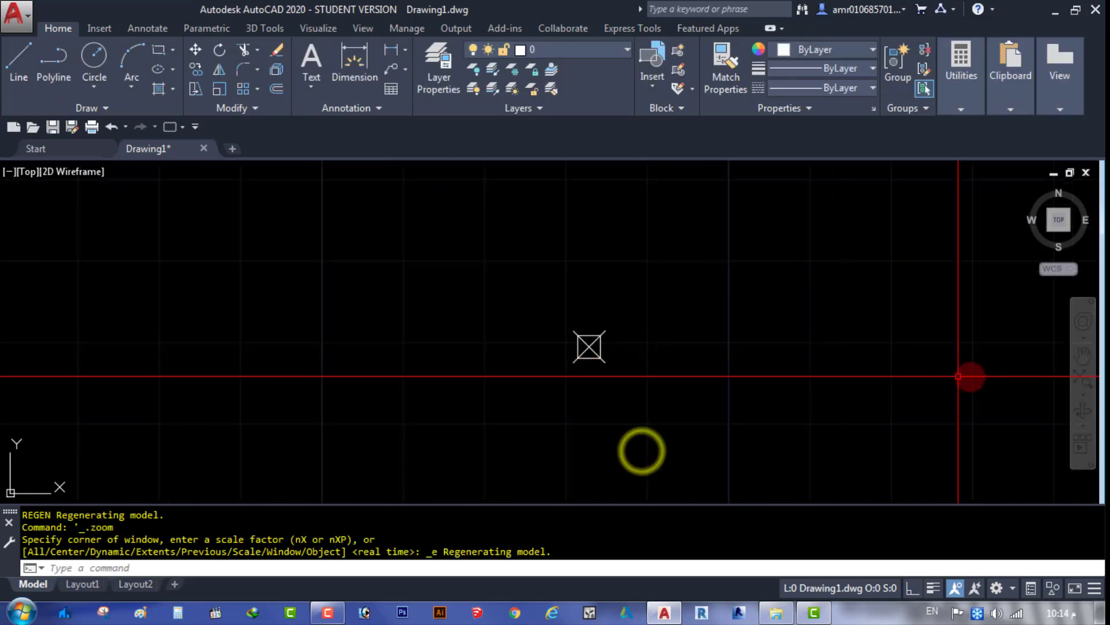
pyautogui.press('Escape')
pyautogui.click(640, 297)
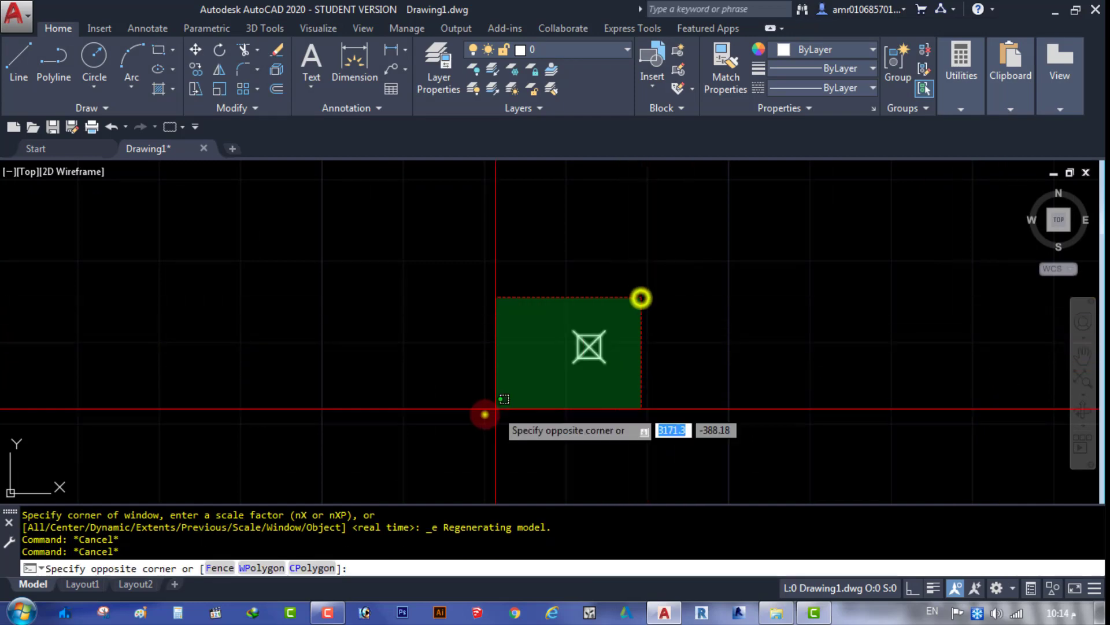
pyautogui.click(483, 414)
pyautogui.press('Escape')
pyautogui.scroll(2, 638, 347)
pyautogui.click(524, 305)
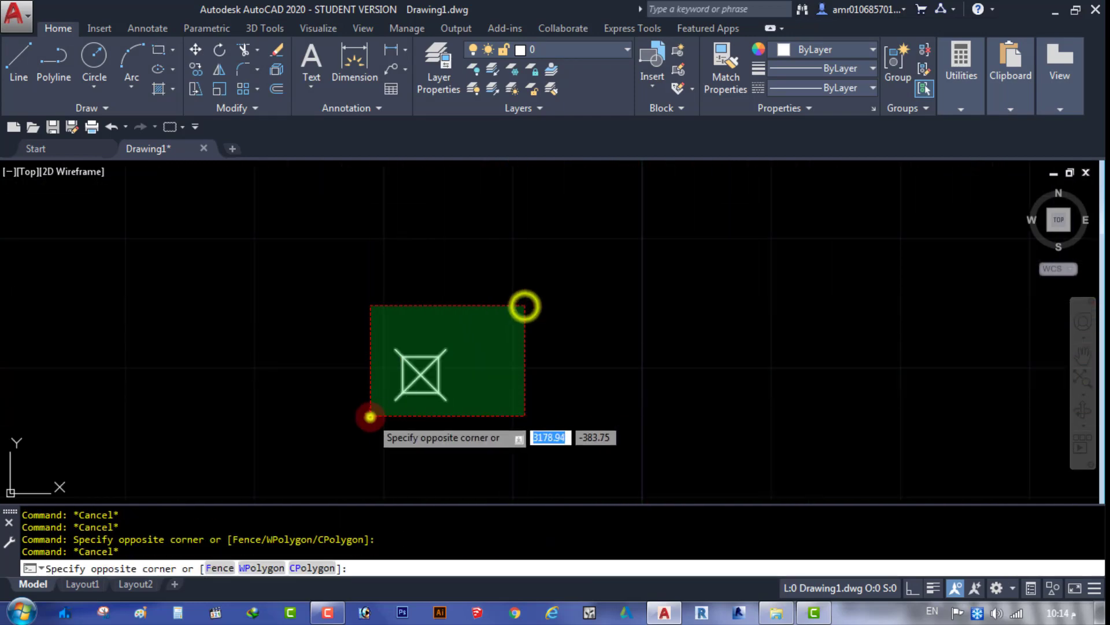
pyautogui.click(370, 416)
pyautogui.click(497, 301)
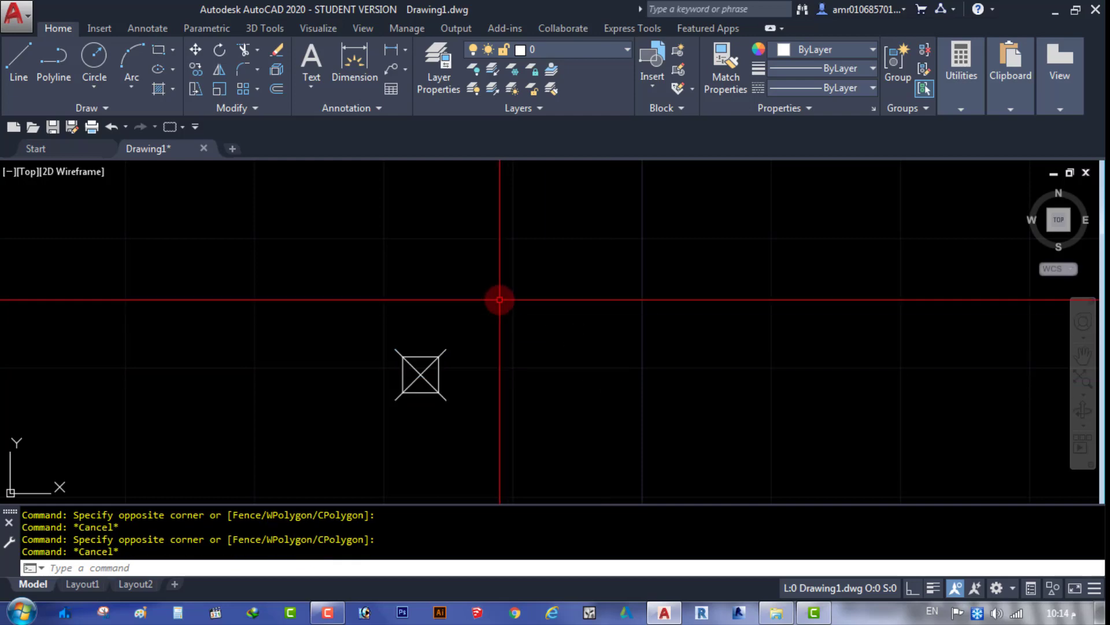
pyautogui.click(378, 402)
pyautogui.press('Delete')
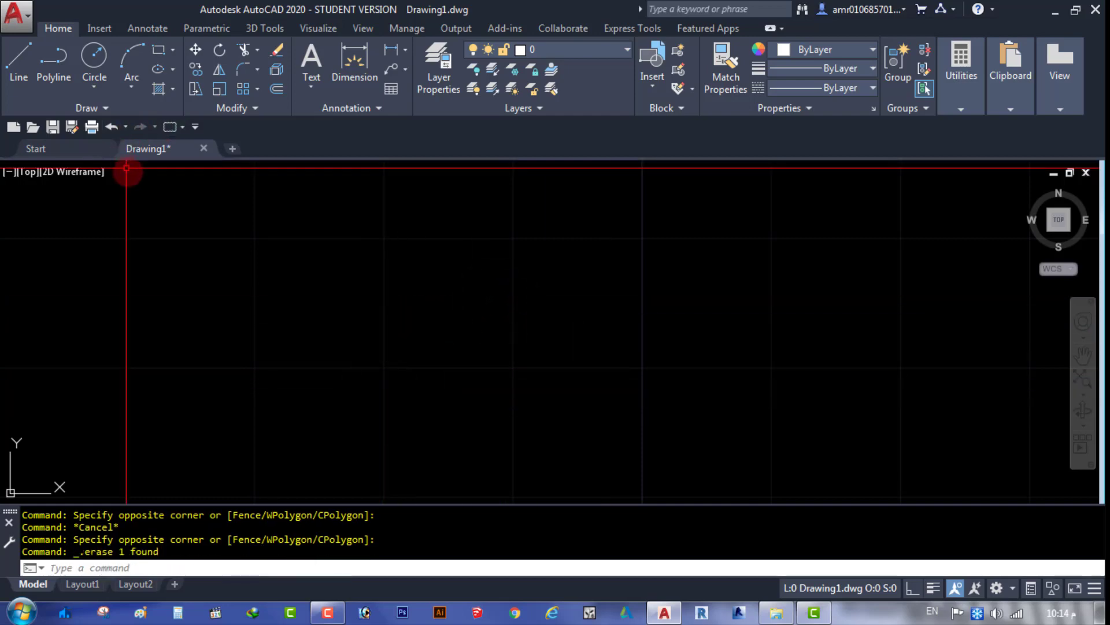
# Place a single point with PO and zoom in to see its boxed-X marker.
pyautogui.write('po')
pyautogui.press('Return')
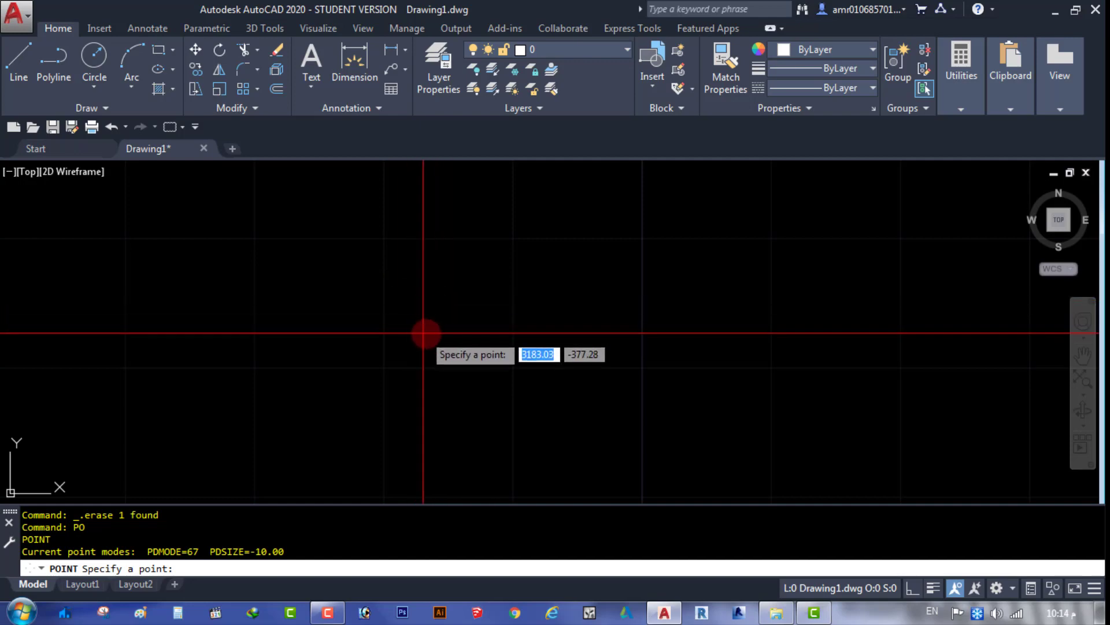
pyautogui.click(433, 325)
pyautogui.scroll(2, 417, 328)
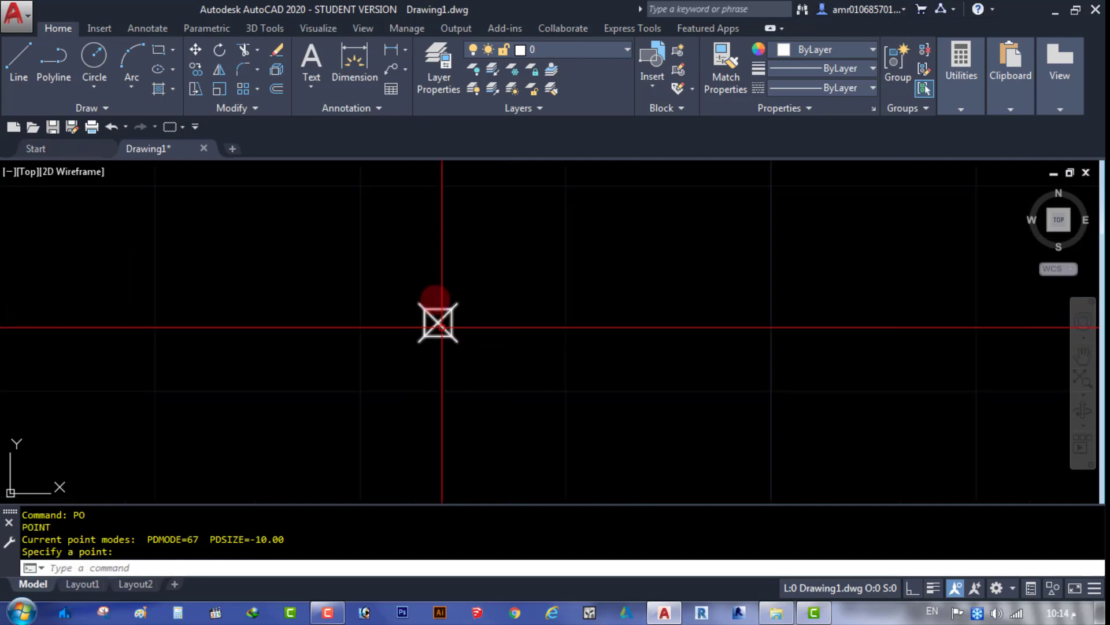
pyautogui.click(961, 109)
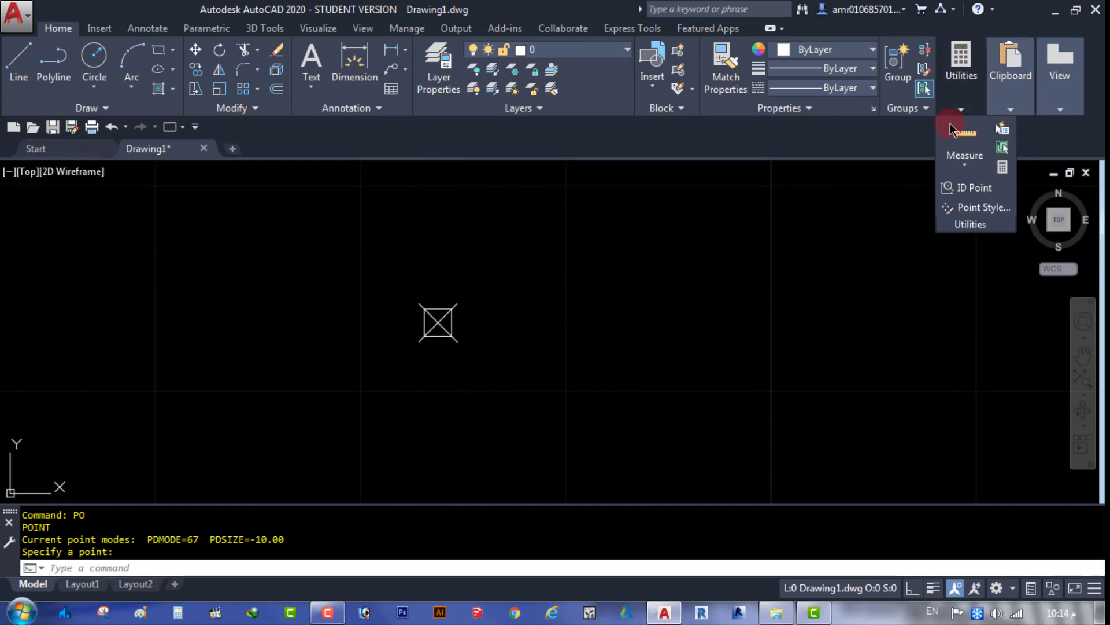
# Set the point style to a circled X at size 15 in absolute units.
pyautogui.click(985, 208)
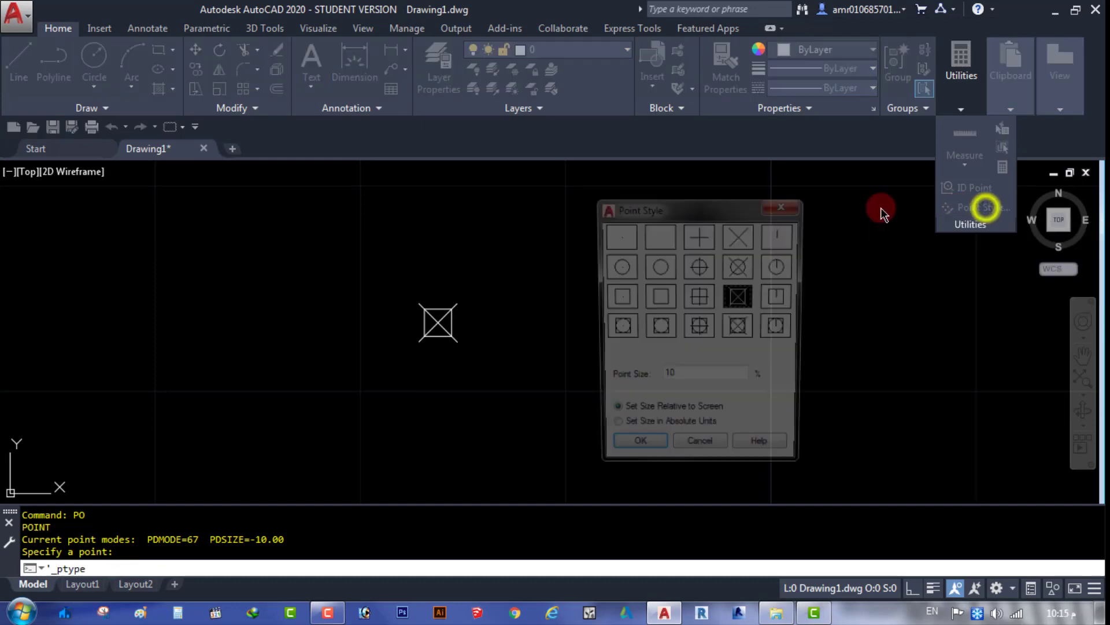
pyautogui.moveTo(685, 205); pyautogui.dragTo(765, 209)
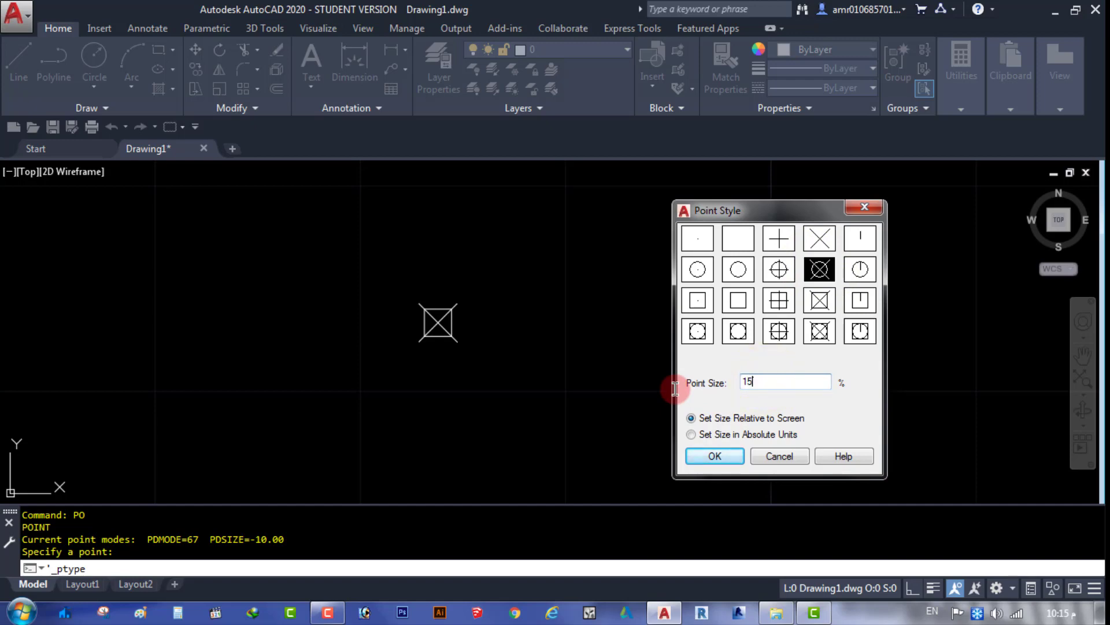
pyautogui.click(715, 457)
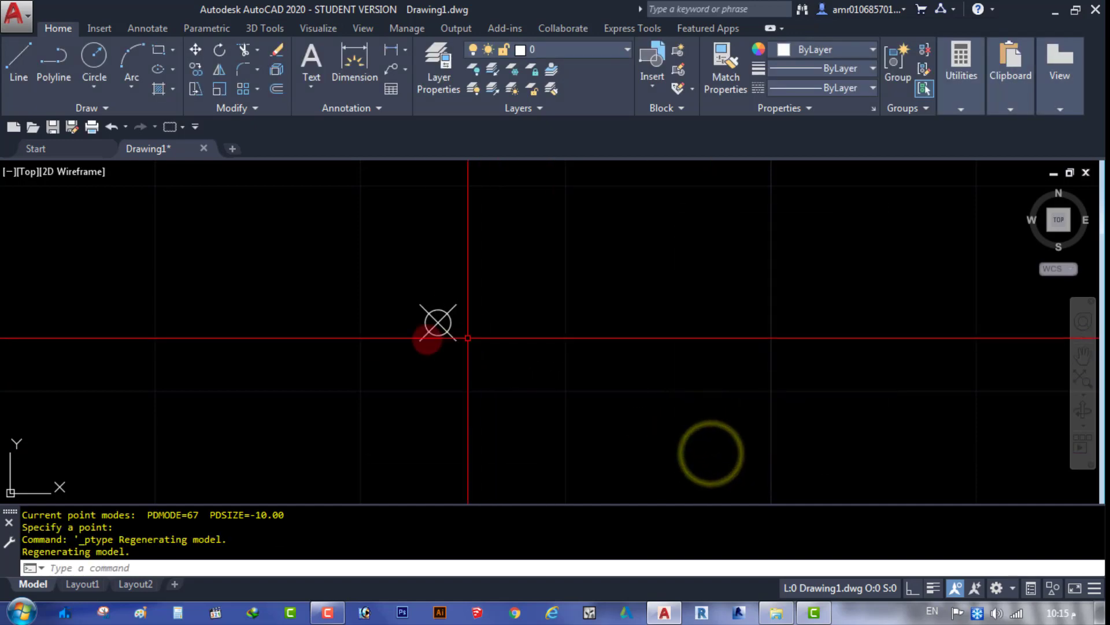
pyautogui.rightClick(590, 337)
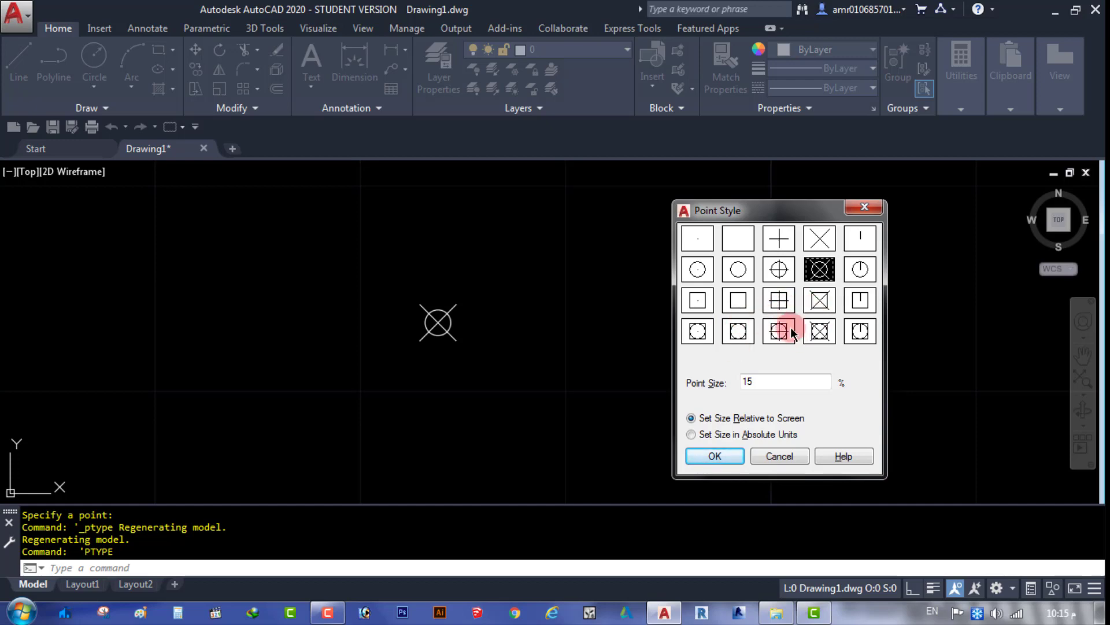
pyautogui.moveTo(765, 217); pyautogui.dragTo(727, 200)
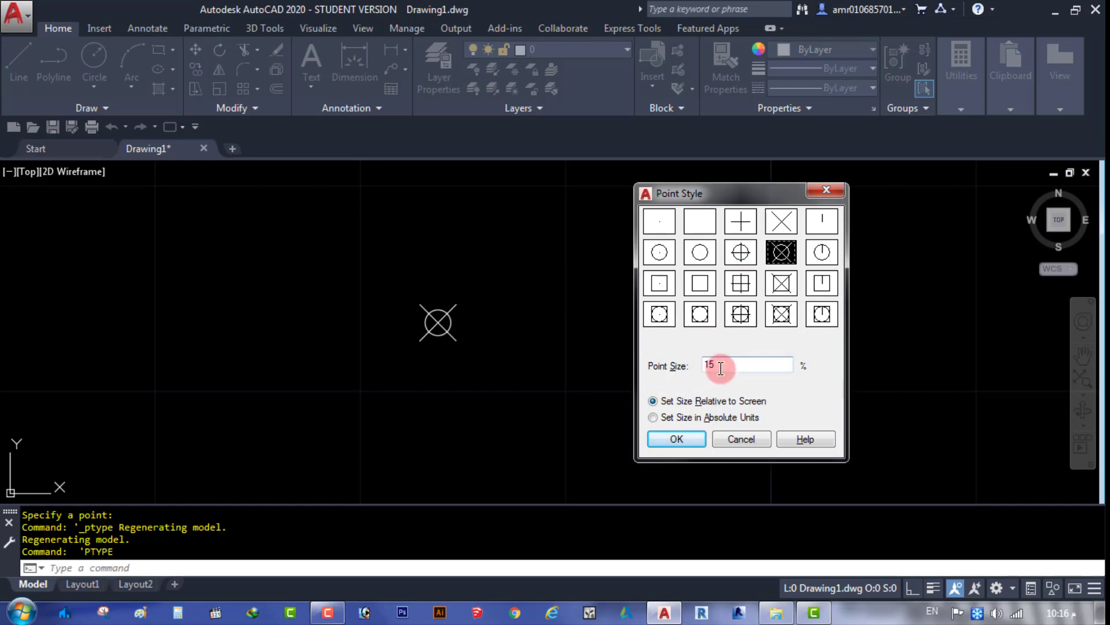
pyautogui.click(653, 417)
pyautogui.press('Return')
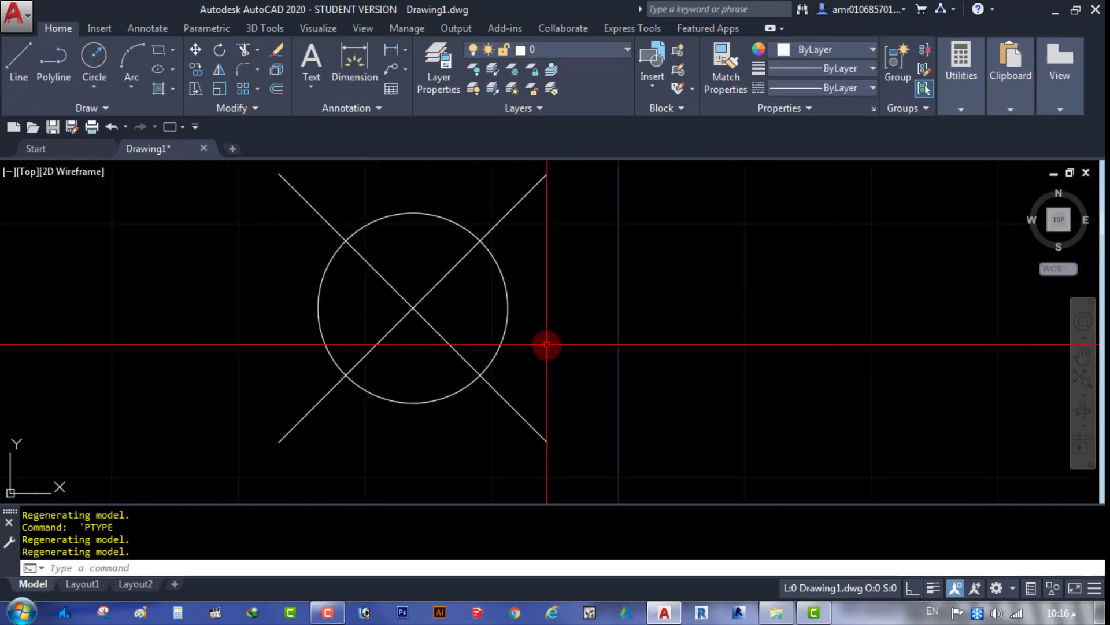
# Reopen Point Style and reapply the circled-X settings.
pyautogui.scroll(-3, 546, 344)
pyautogui.scroll(-1, 566, 347)
pyautogui.click(623, 282)
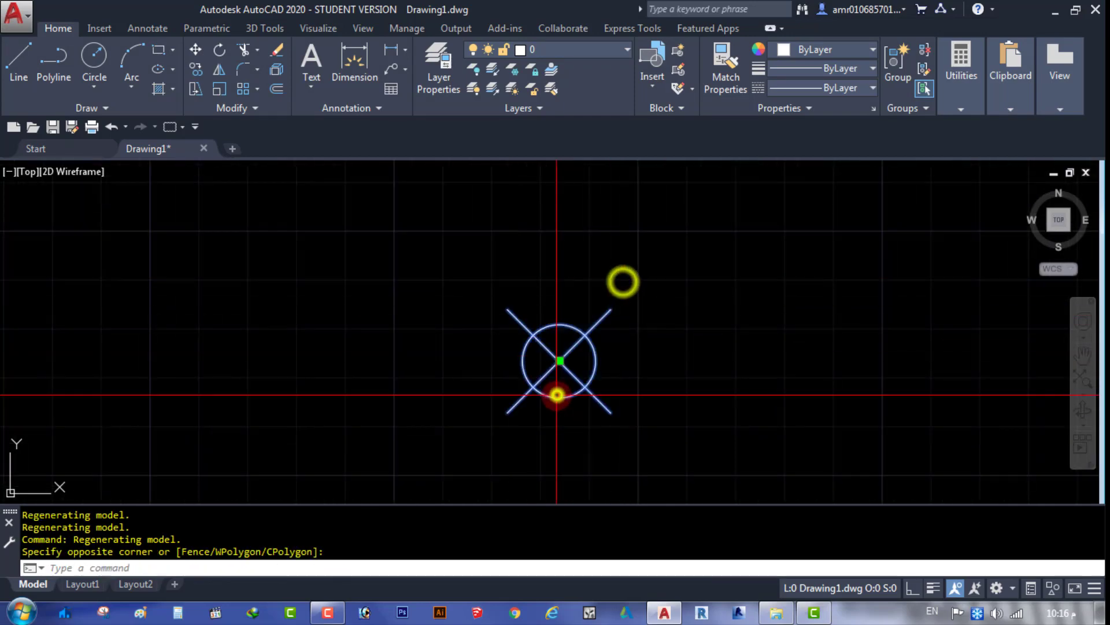
pyautogui.scroll(-3, 607, 330)
pyautogui.press('Escape')
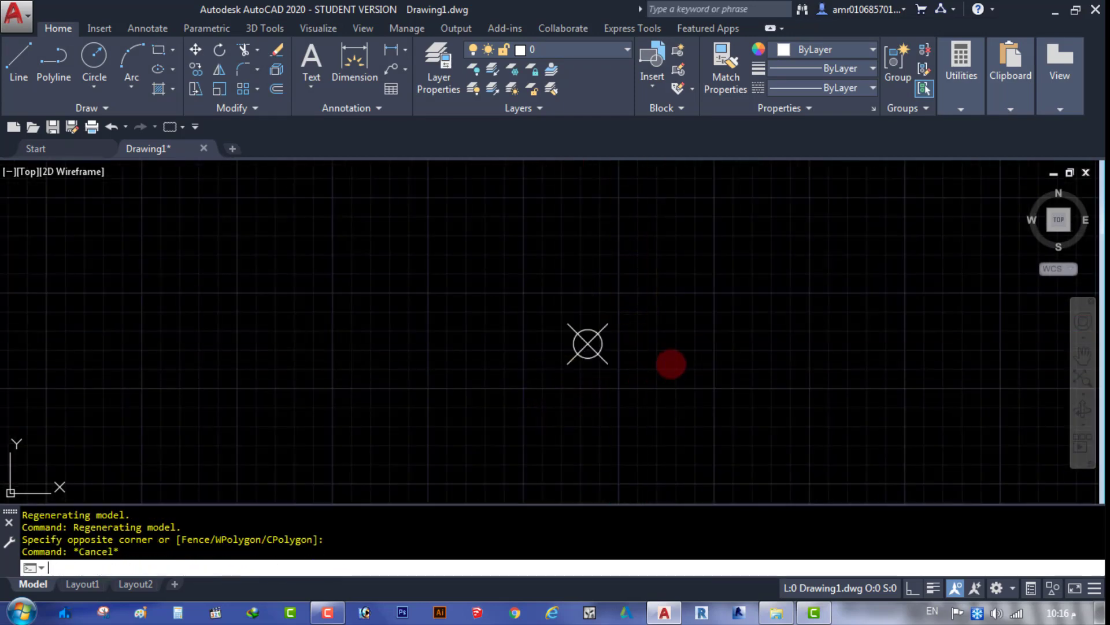
pyautogui.press('Return')
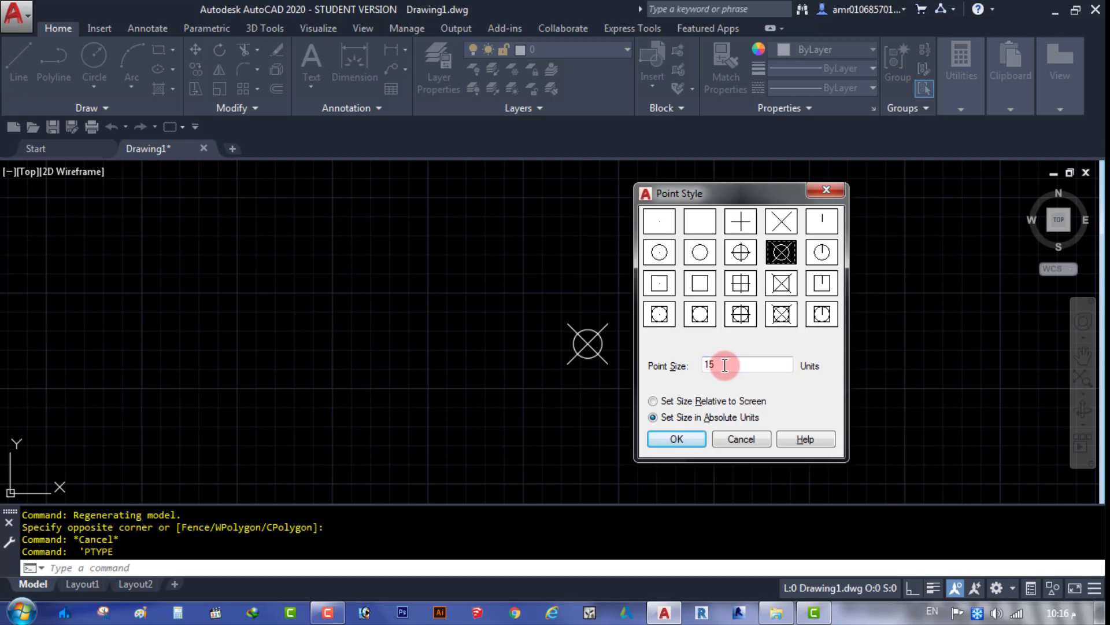
pyautogui.click(675, 439)
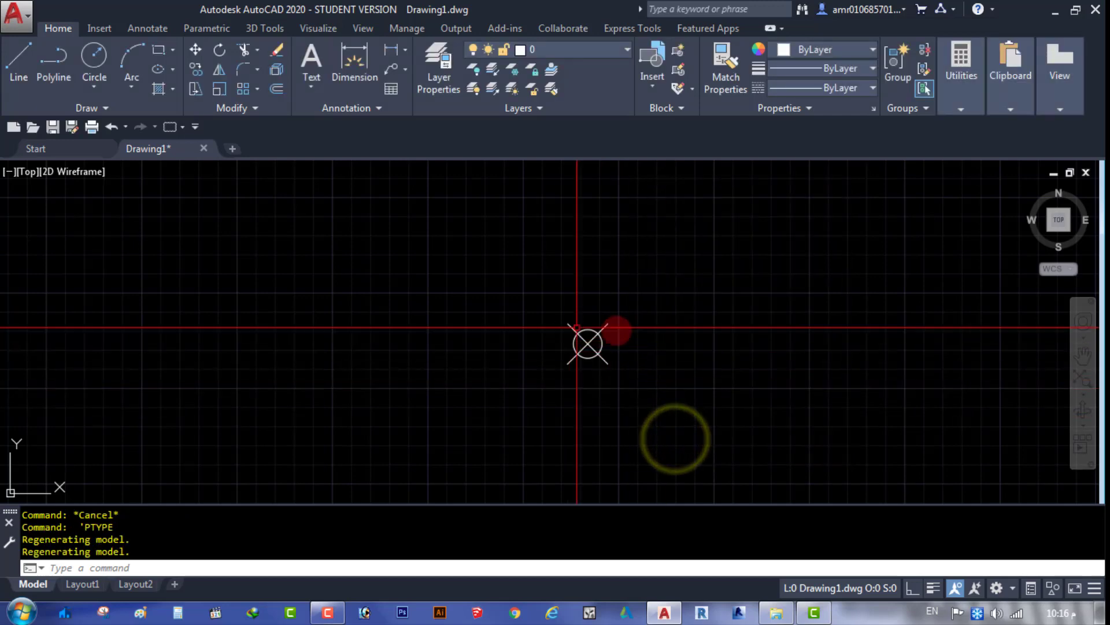
# Switch the point size to relative to the screen.
pyautogui.scroll(-3, 587, 341)
pyautogui.click(615, 307)
pyautogui.click(483, 390)
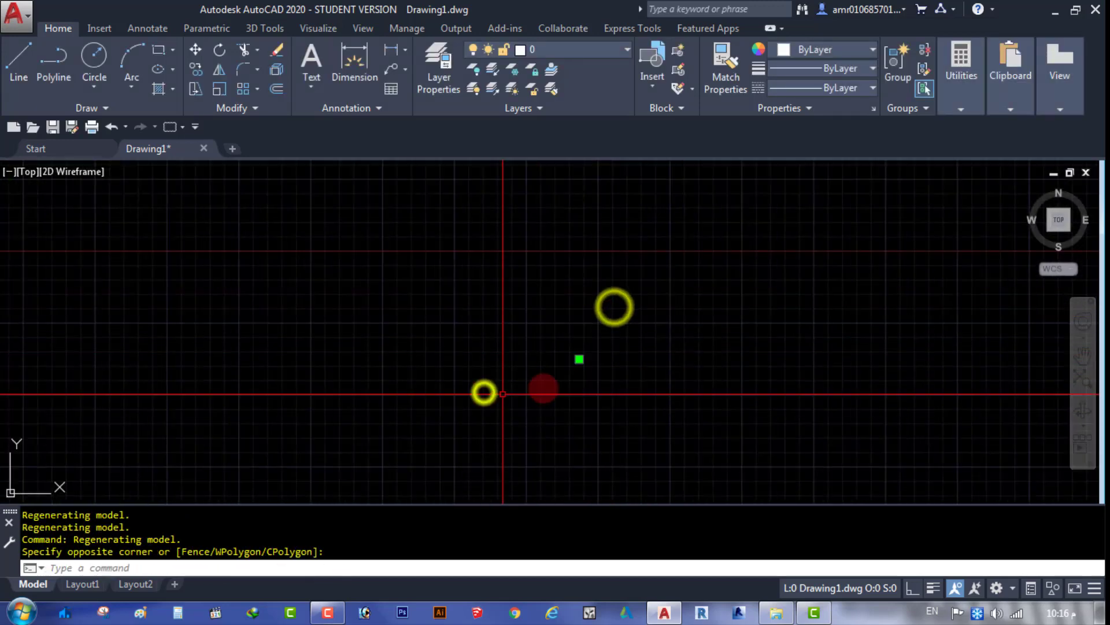
pyautogui.press('Escape')
pyautogui.press('Escape')
pyautogui.press('Return')
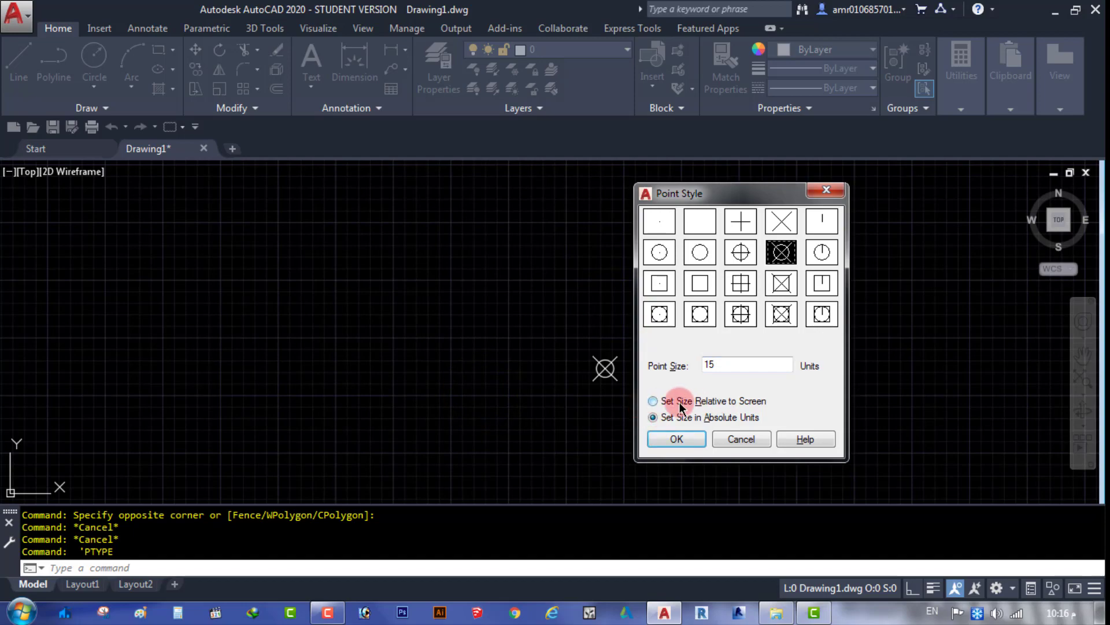
pyautogui.click(652, 401)
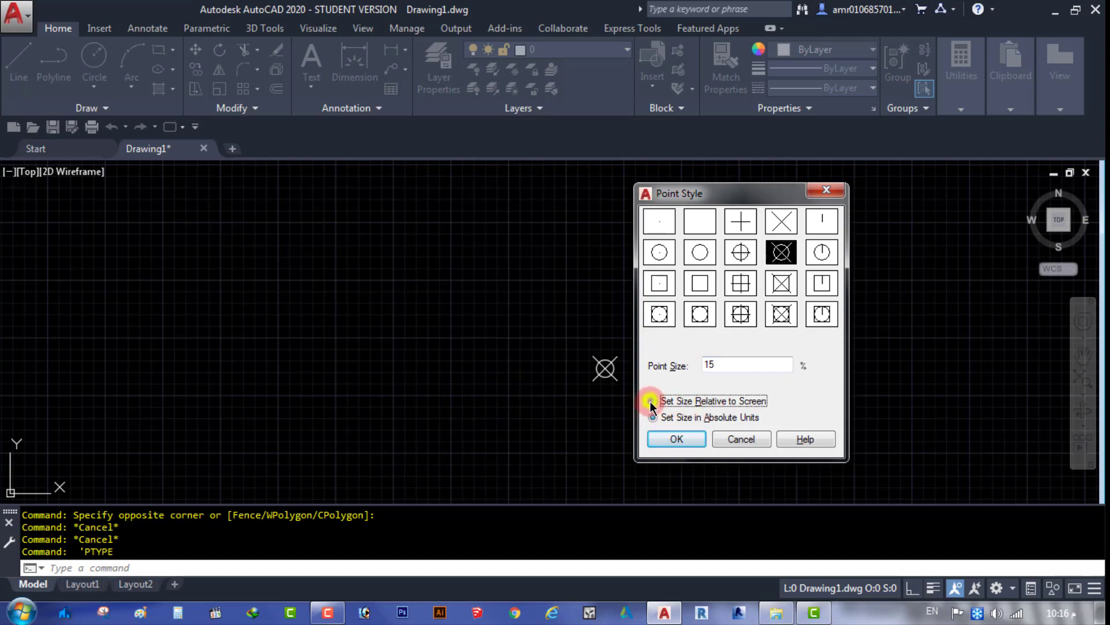
pyautogui.click(677, 439)
# Zoom around the origin and regenerate the drawing with RE.
pyautogui.scroll(-2, 521, 355)
pyautogui.scroll(-2, 504, 364)
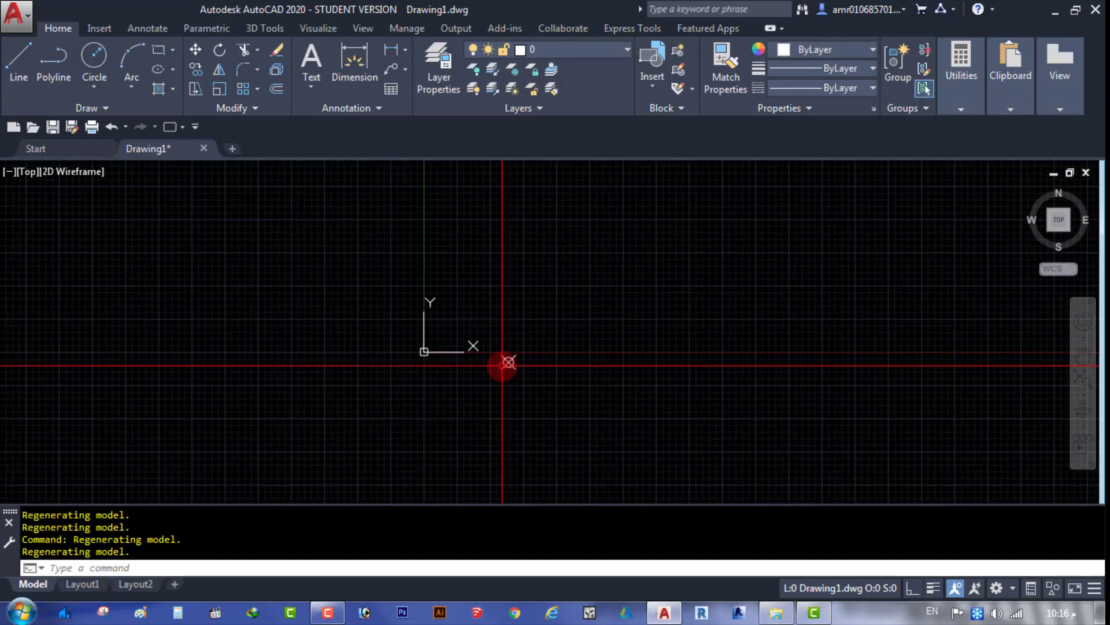
pyautogui.scroll(-2, 498, 373)
pyautogui.scroll(3, 492, 359)
pyautogui.scroll(-3, 491, 352)
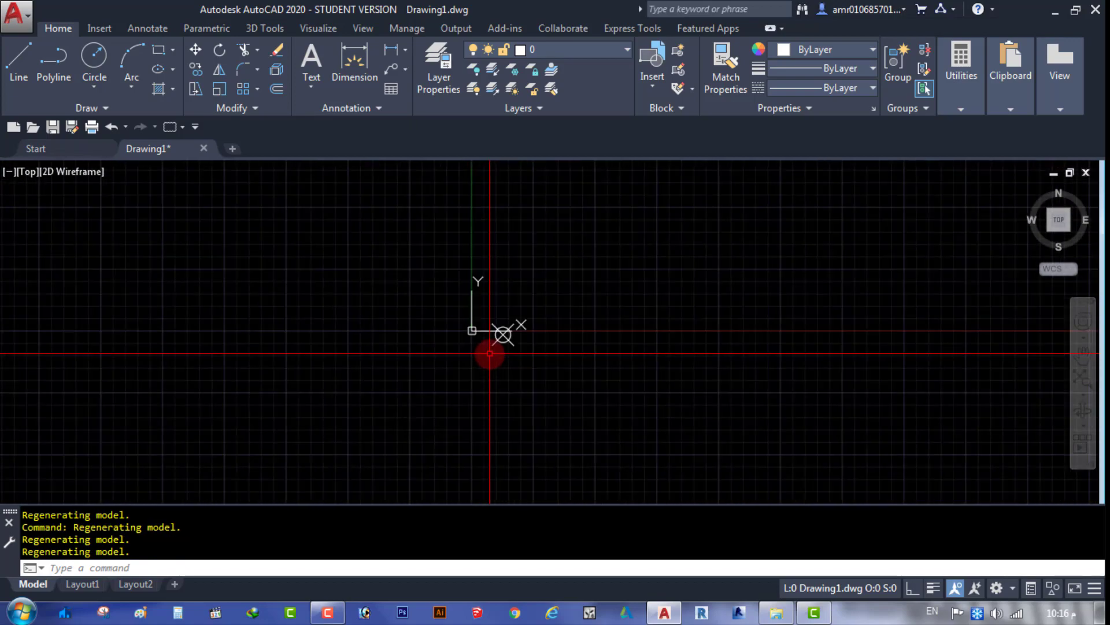
pyautogui.moveTo(497, 362); pyautogui.dragTo(478, 408, button='middle')
pyautogui.scroll(4, 510, 397)
pyautogui.scroll(2, 613, 376)
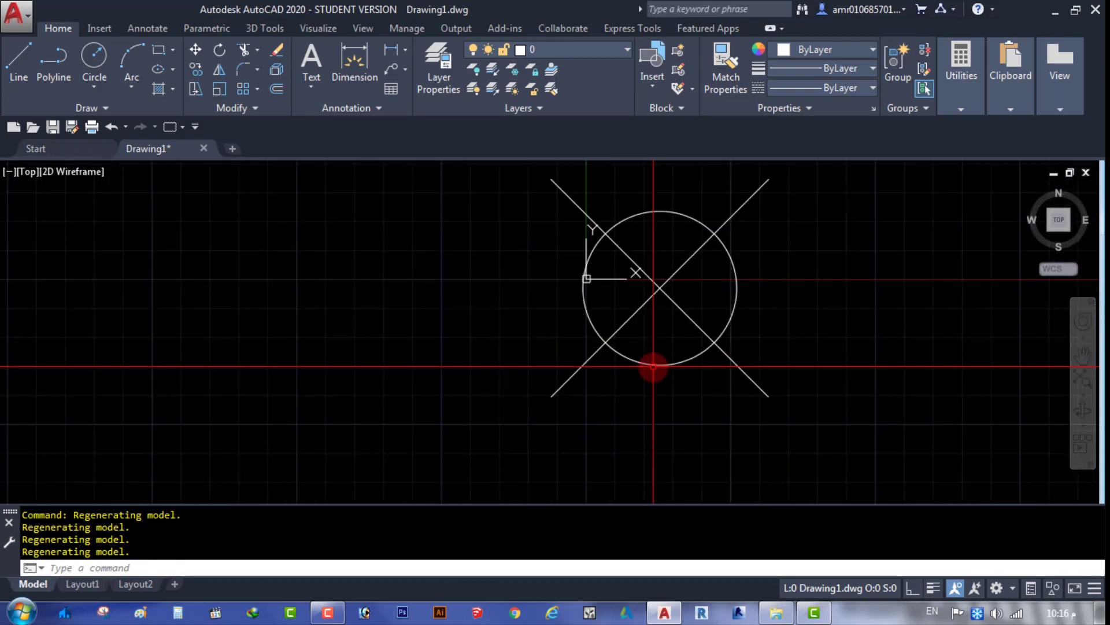
pyautogui.scroll(-1, 649, 361)
pyautogui.scroll(2, 654, 362)
pyautogui.scroll(-3, 654, 363)
pyautogui.press('Escape')
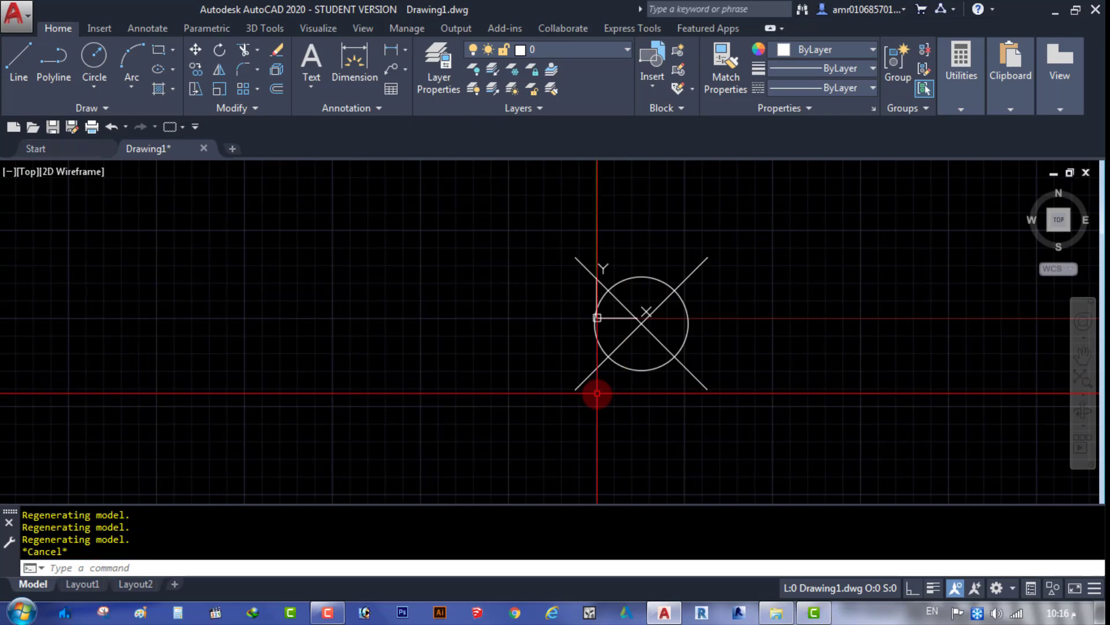
pyautogui.write('re')
pyautogui.press('Return')
pyautogui.press('Escape')
pyautogui.press('Return')
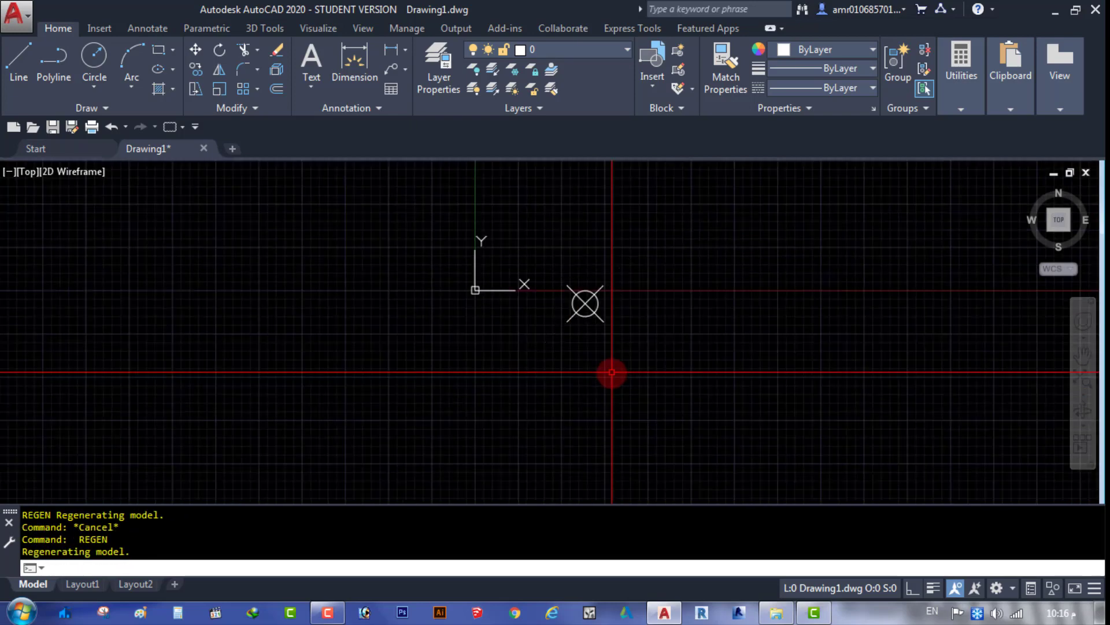
pyautogui.press('Escape')
pyautogui.press('Escape')
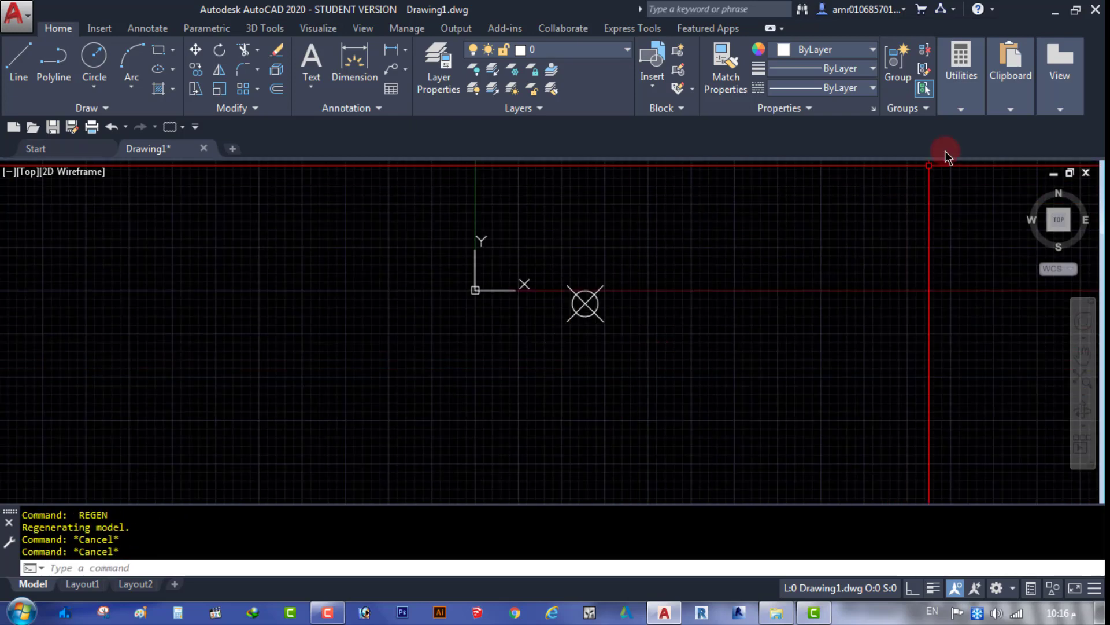
# Set the circled-X point size back to absolute units and regenerate with RE.
pyautogui.click(961, 107)
pyautogui.click(971, 209)
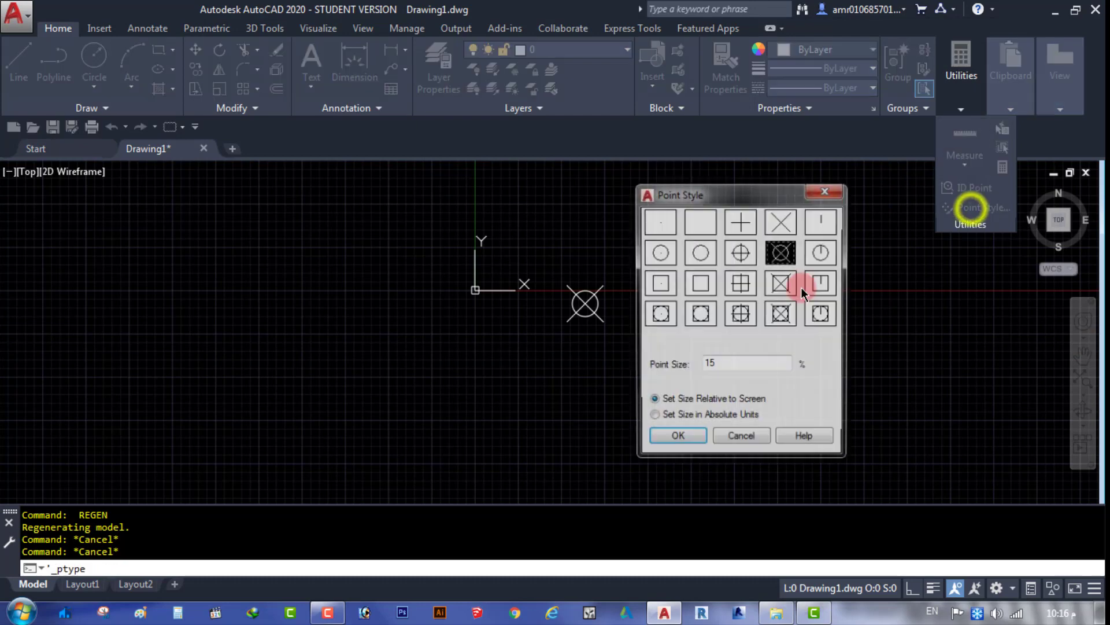
pyautogui.click(652, 417)
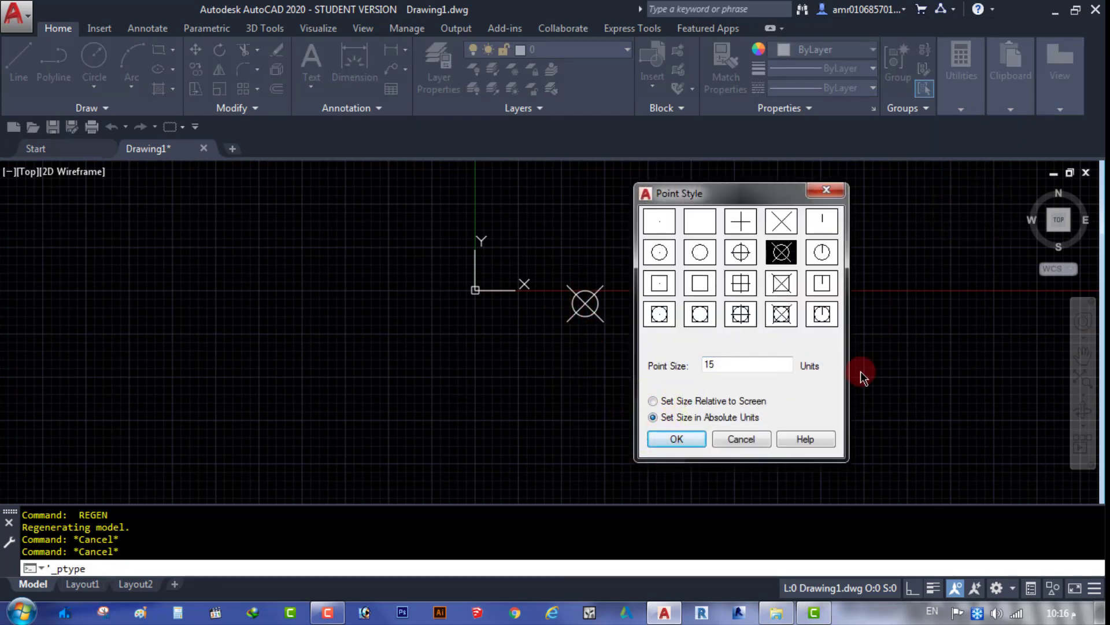
pyautogui.click(686, 437)
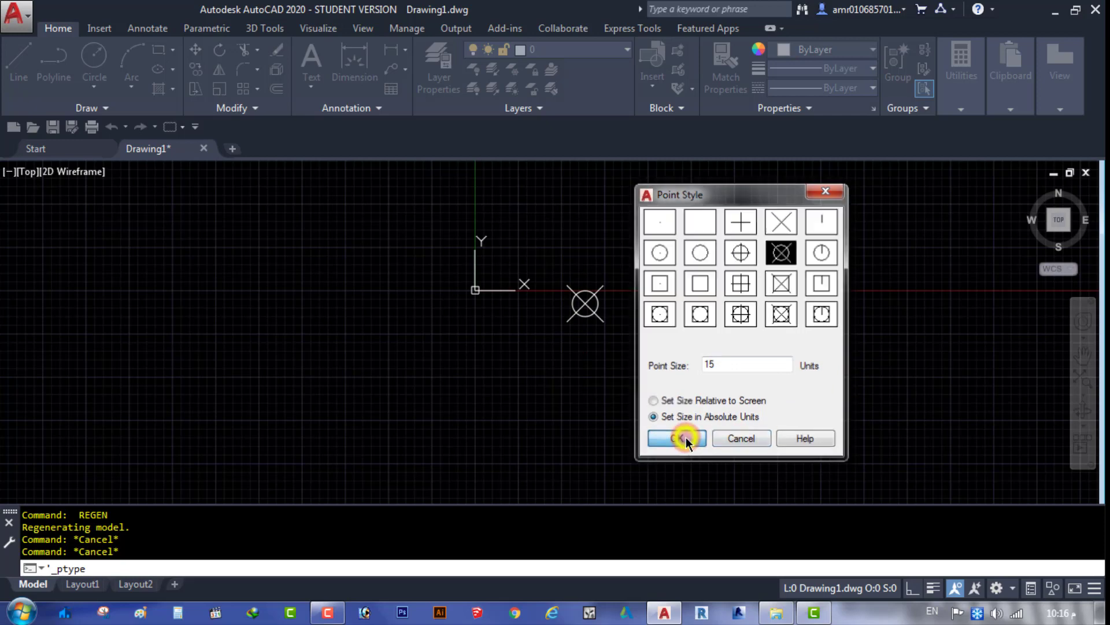
pyautogui.scroll(5, 586, 288)
pyautogui.scroll(2, 585, 287)
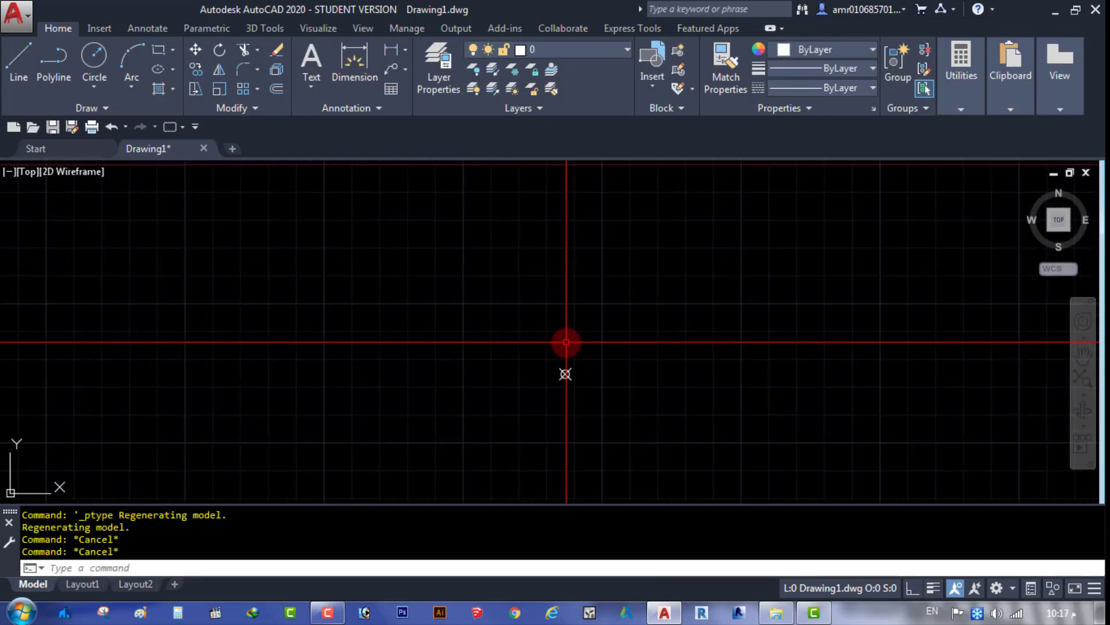
pyautogui.write('RE')
pyautogui.press('Return')
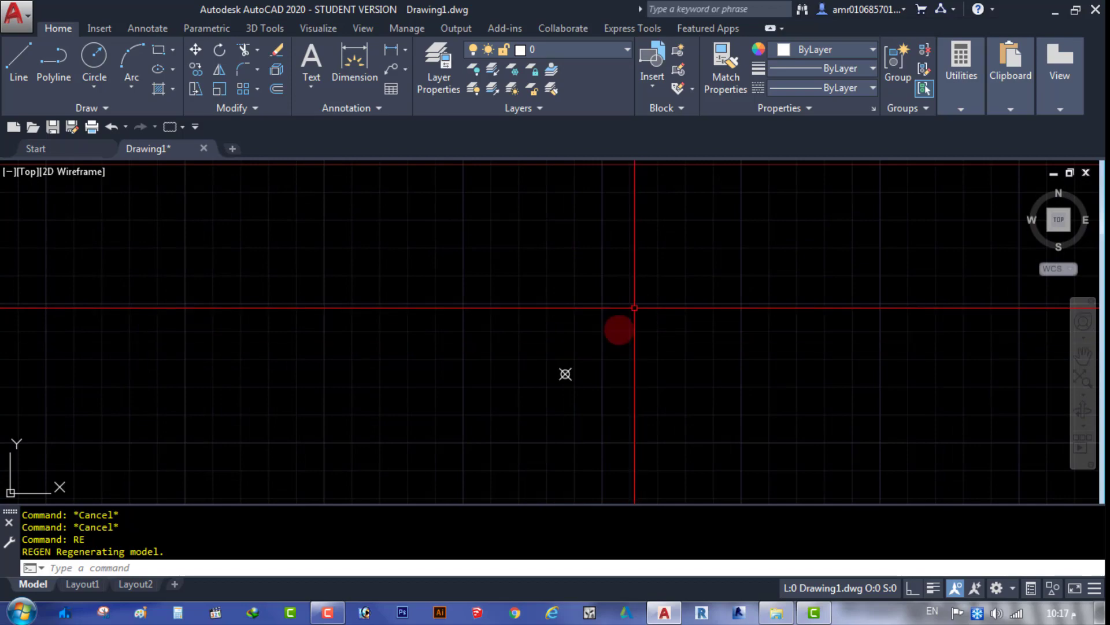
# Zoom to the drawing extents to check the point marker.
pyautogui.scroll(-1, 586, 371)
pyautogui.moveTo(608, 304); pyautogui.dragTo(456, 399)
pyautogui.press('Escape')
pyautogui.press('Escape')
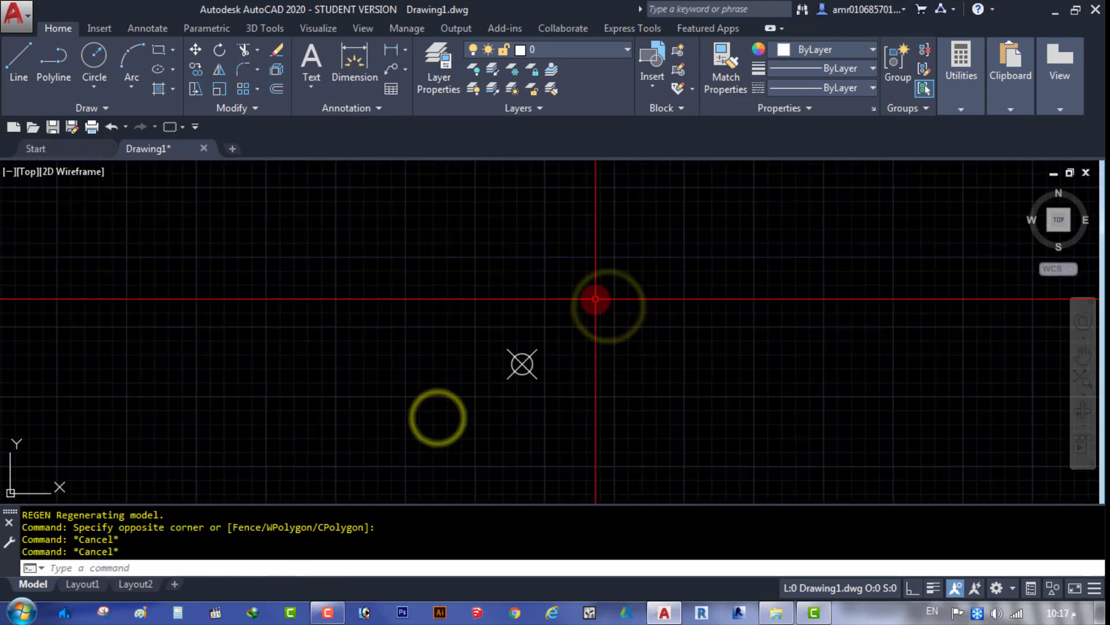
pyautogui.scroll(-1, 540, 330)
pyautogui.scroll(-2, 559, 346)
pyautogui.scroll(3, 560, 346)
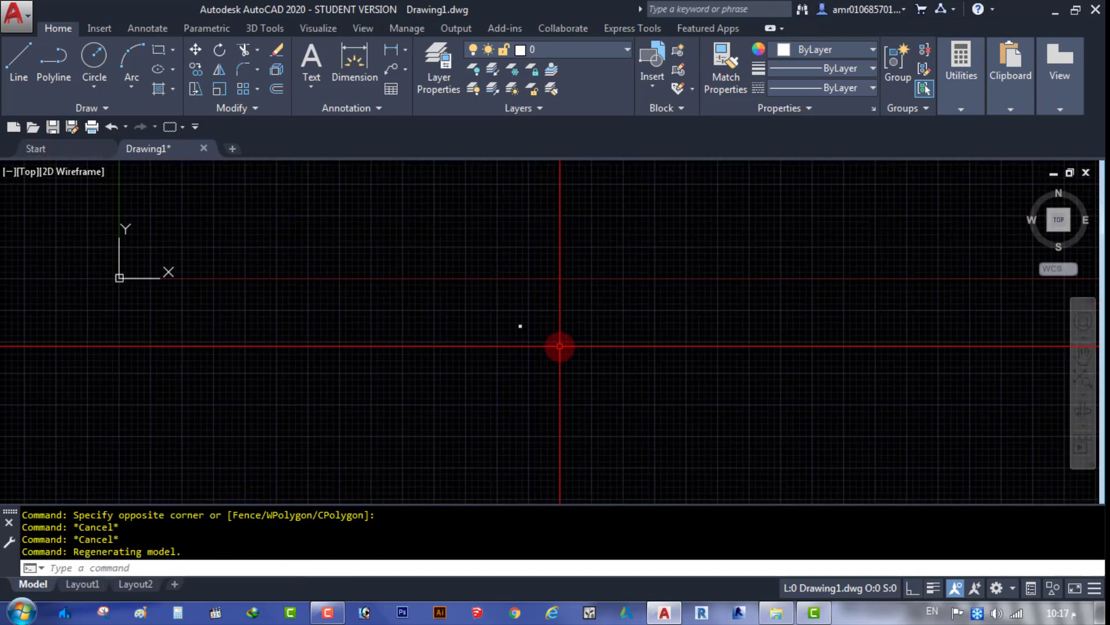
pyautogui.scroll(2, 454, 295)
pyautogui.click(1083, 381)
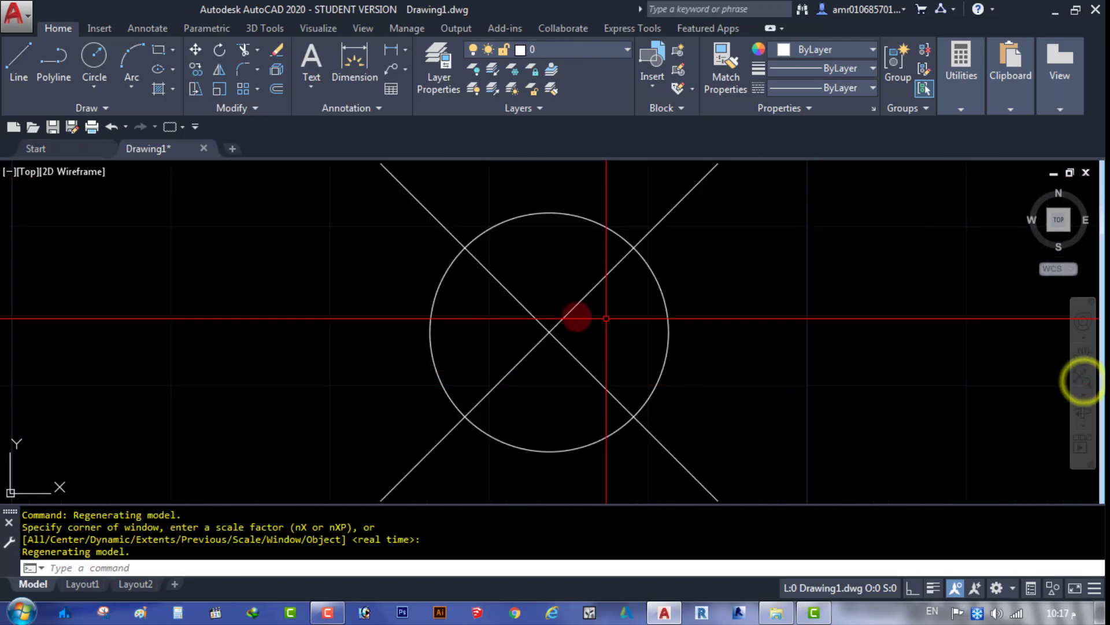
pyautogui.scroll(-10, 537, 351)
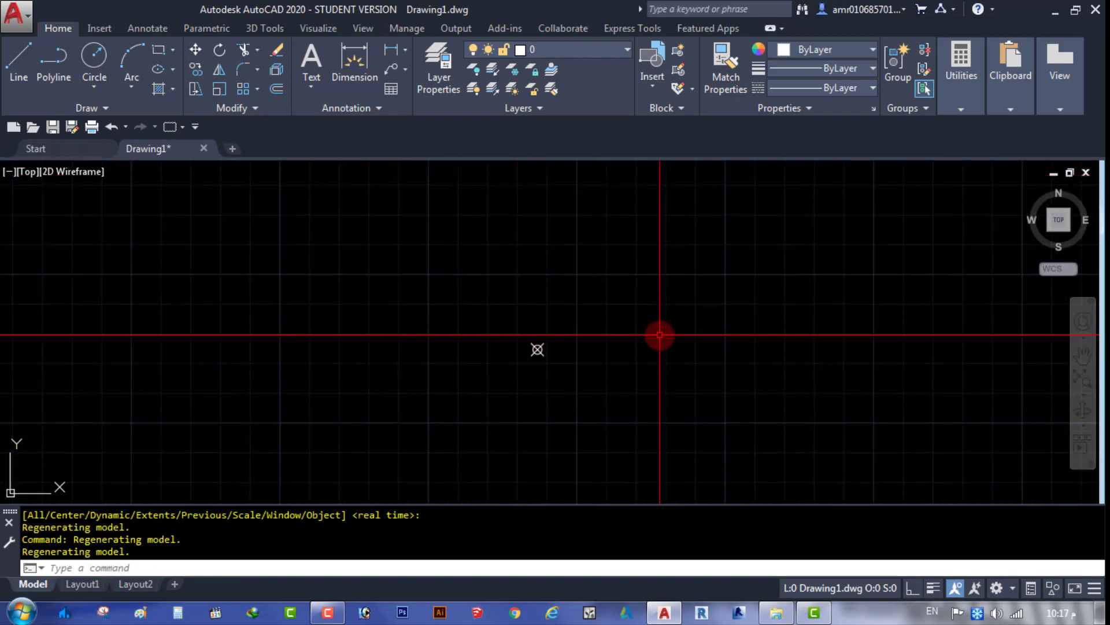
# Start a line at the origin 0,0.
pyautogui.click(108, 109)
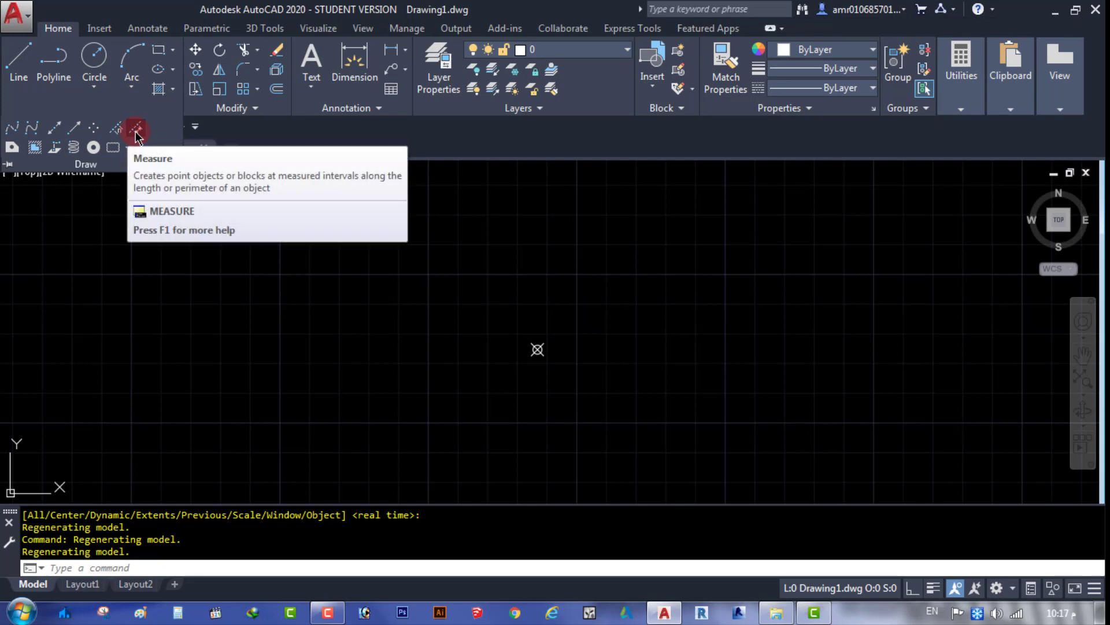
pyautogui.moveTo(193, 277); pyautogui.dragTo(415, 280, button='middle')
pyautogui.write('l')
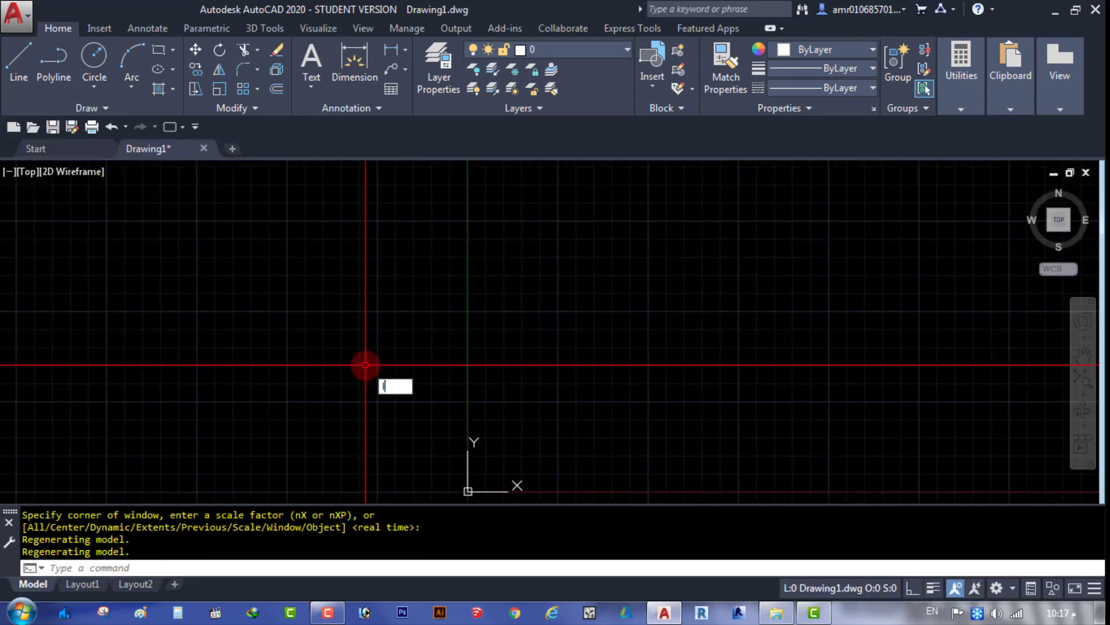
pyautogui.press('Return')
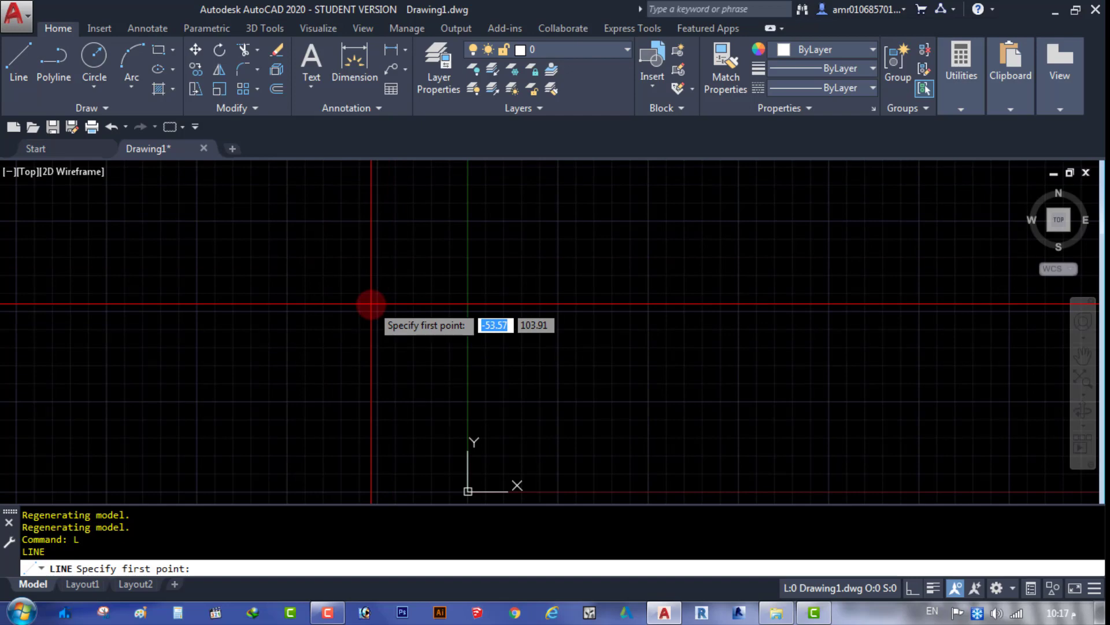
pyautogui.moveTo(496, 362); pyautogui.dragTo(367, 256, button='middle')
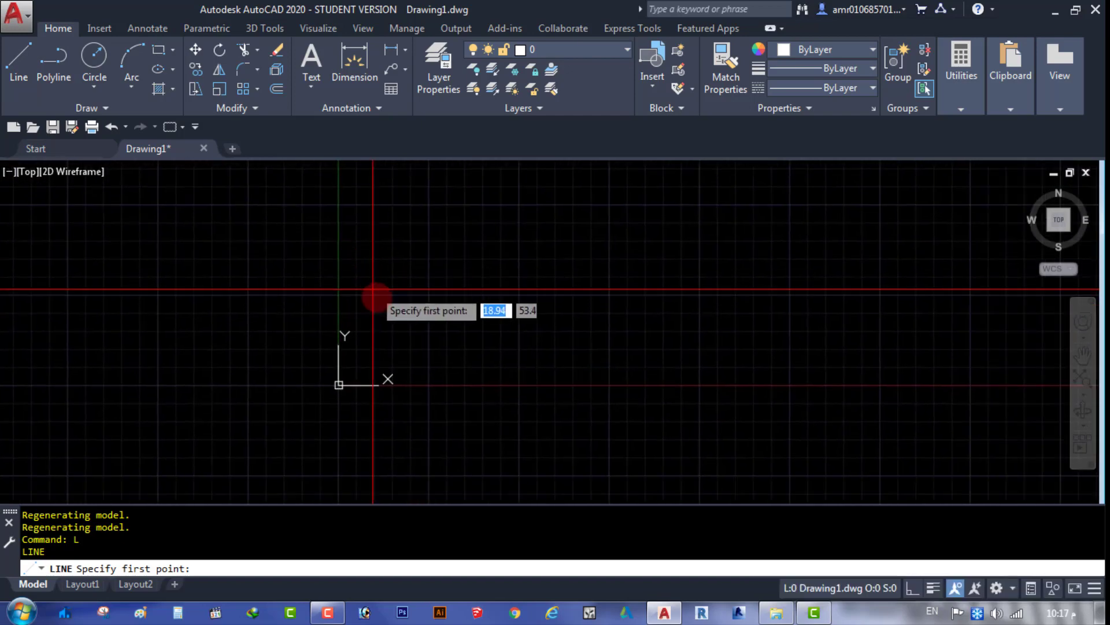
pyautogui.scroll(3, 337, 404)
pyautogui.write('0')
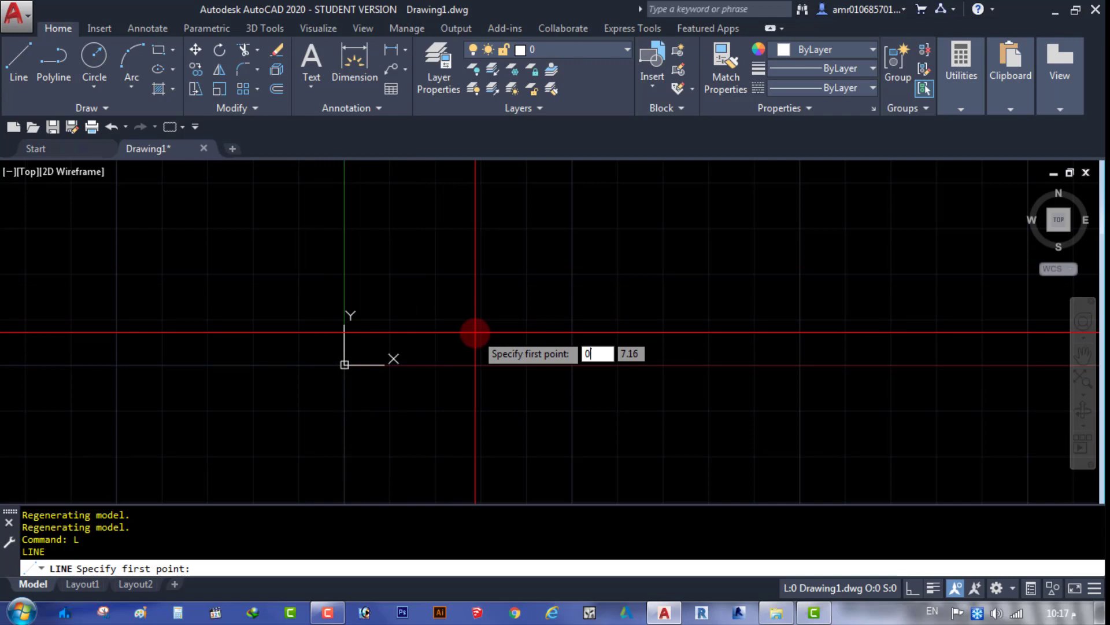
pyautogui.press('Tab')
pyautogui.write('0')
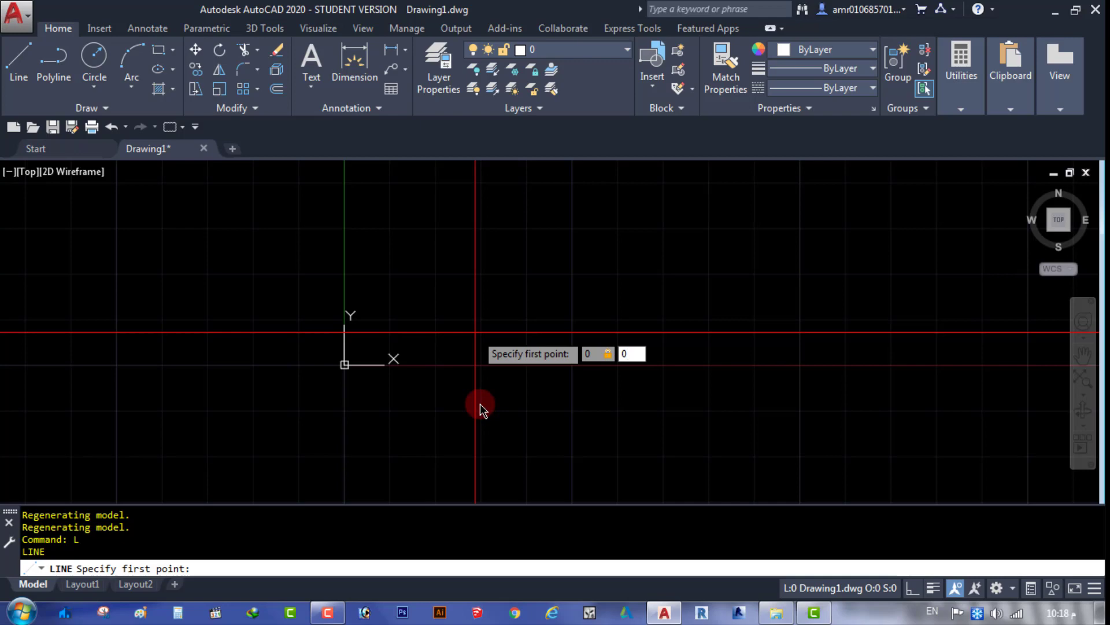
pyautogui.press('Return')
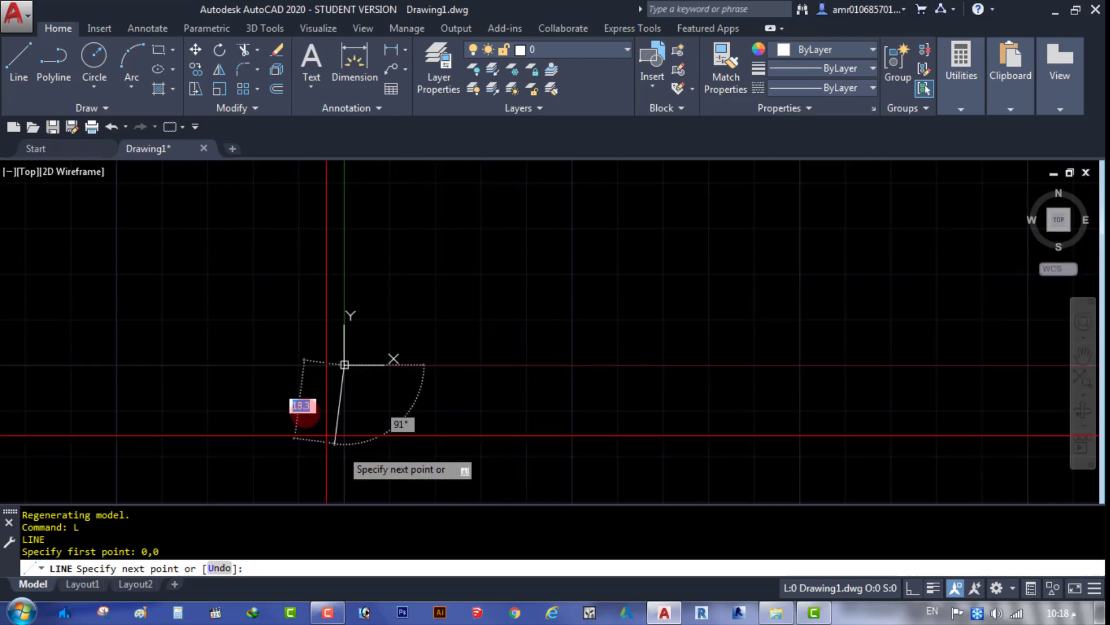
# With Ortho on, extend the line 100 units to the right, then select it.
pyautogui.moveTo(326, 396); pyautogui.dragTo(358, 297, button='middle')
pyautogui.scroll(-1, 358, 298)
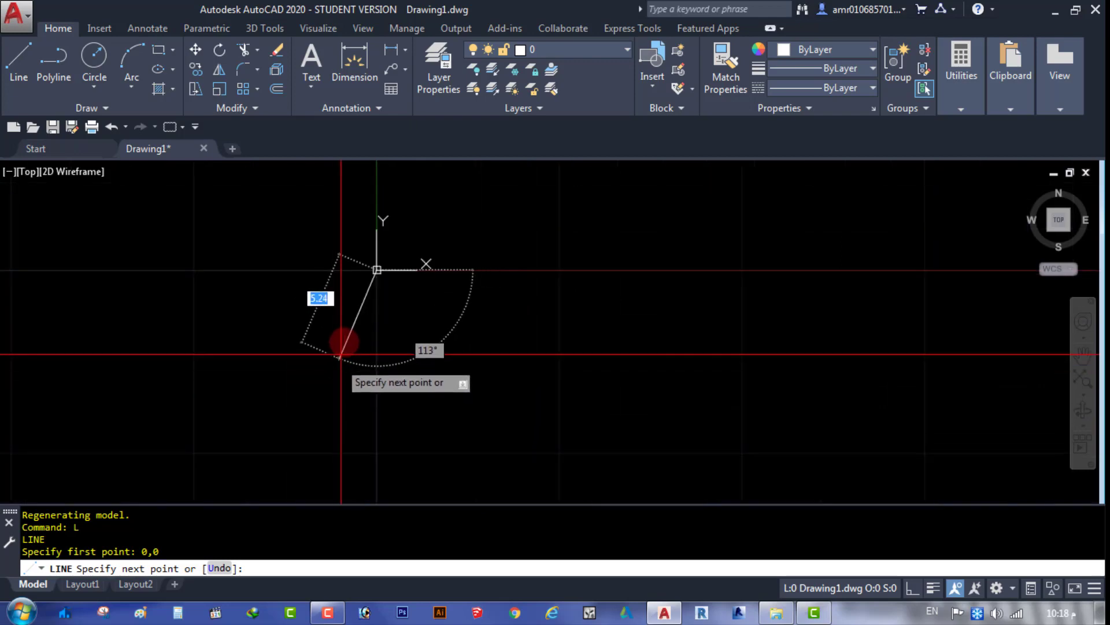
pyautogui.scroll(-4, 443, 373)
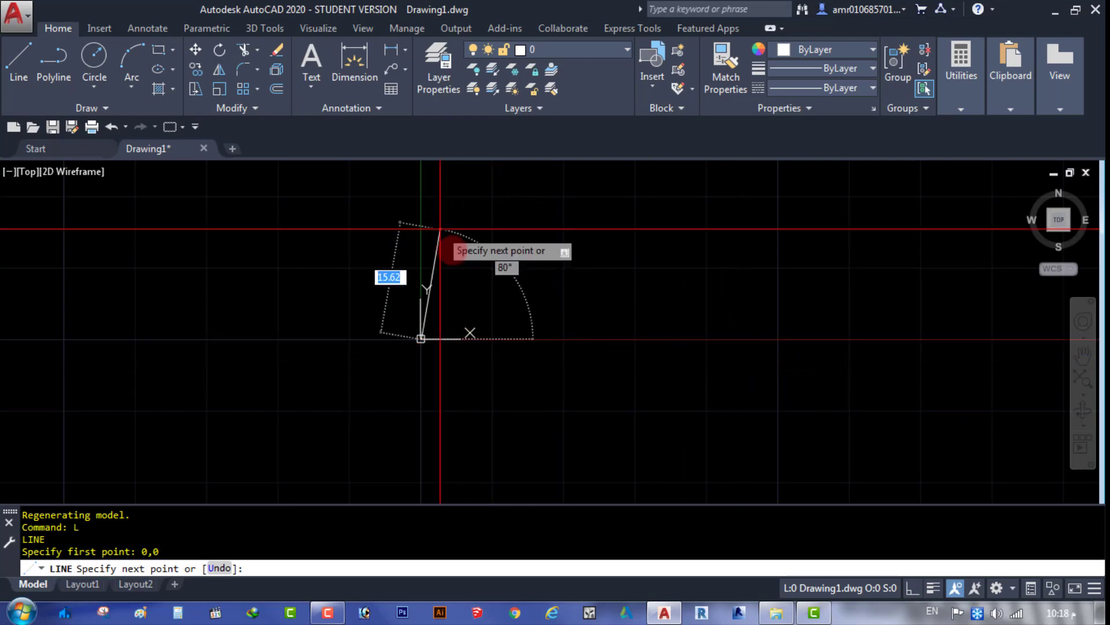
pyautogui.click(913, 588)
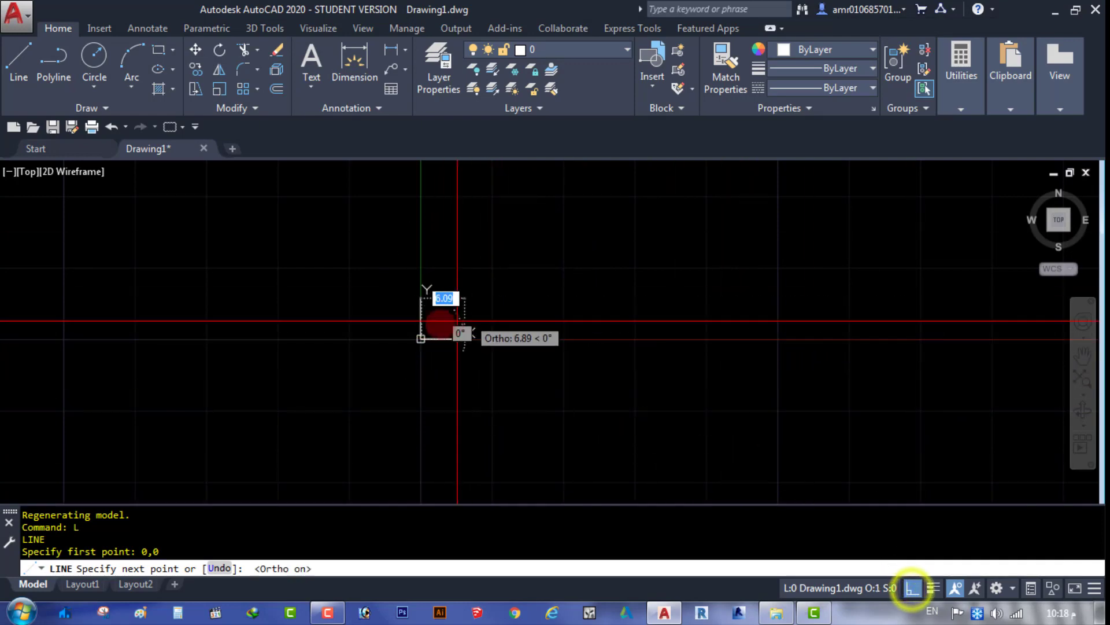
pyautogui.moveTo(774, 340); pyautogui.dragTo(625, 362, button='middle')
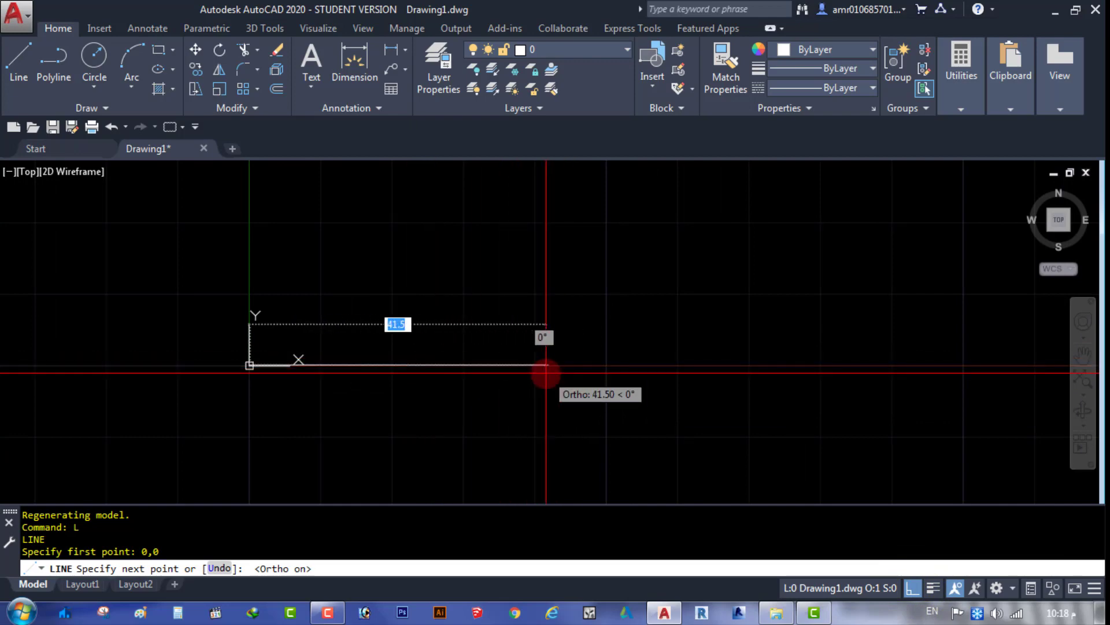
pyautogui.write('100')
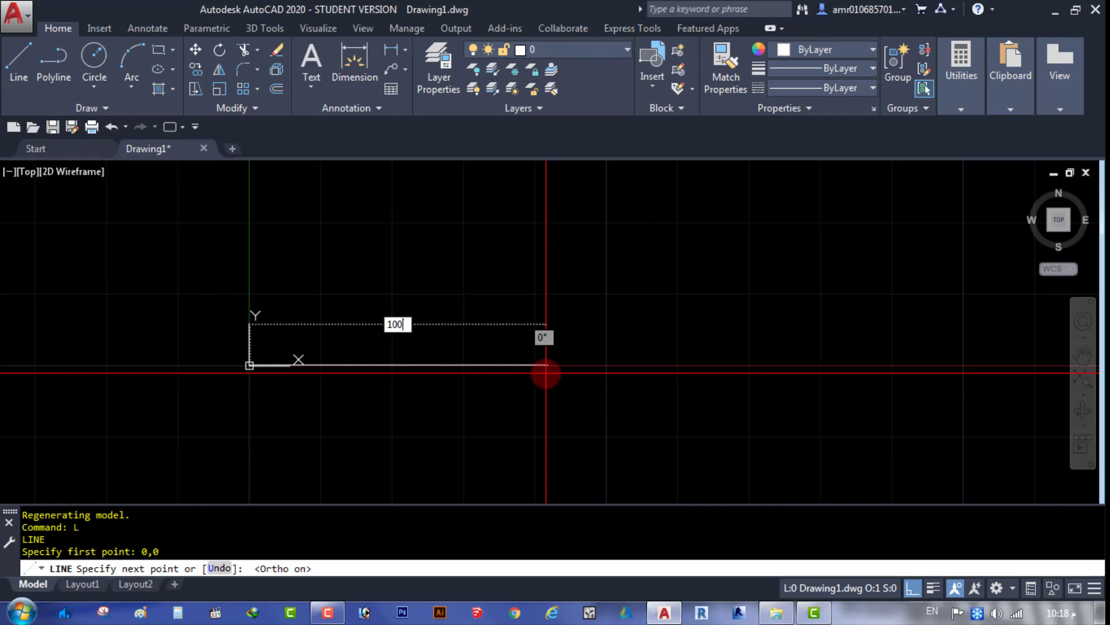
pyautogui.press('Return')
pyautogui.press('Escape')
pyautogui.scroll(-2, 509, 297)
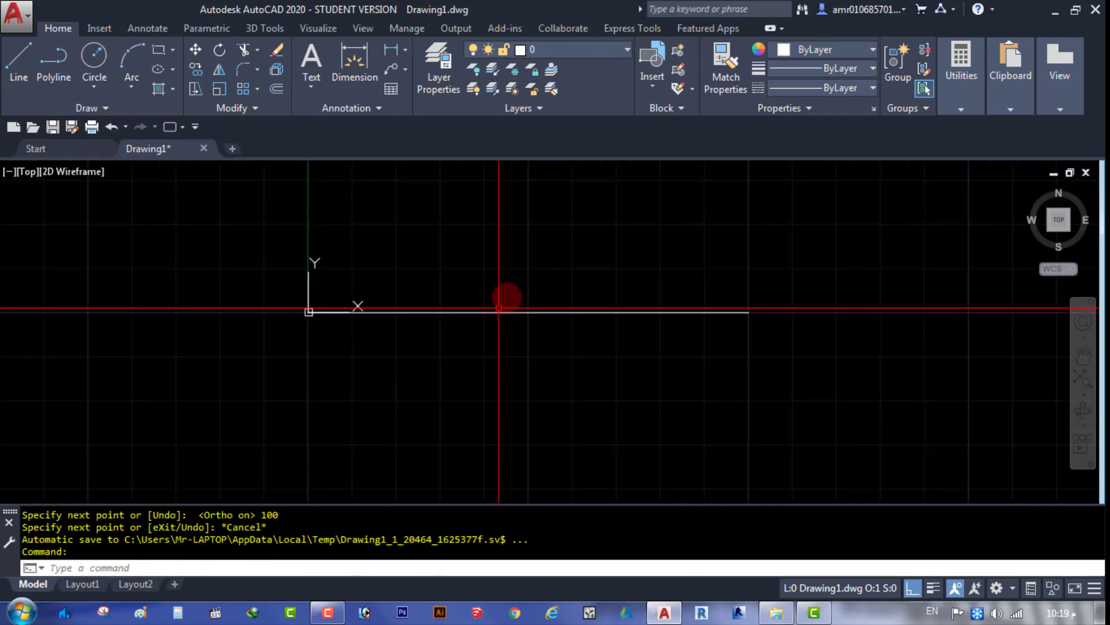
pyautogui.click(538, 251)
pyautogui.click(508, 362)
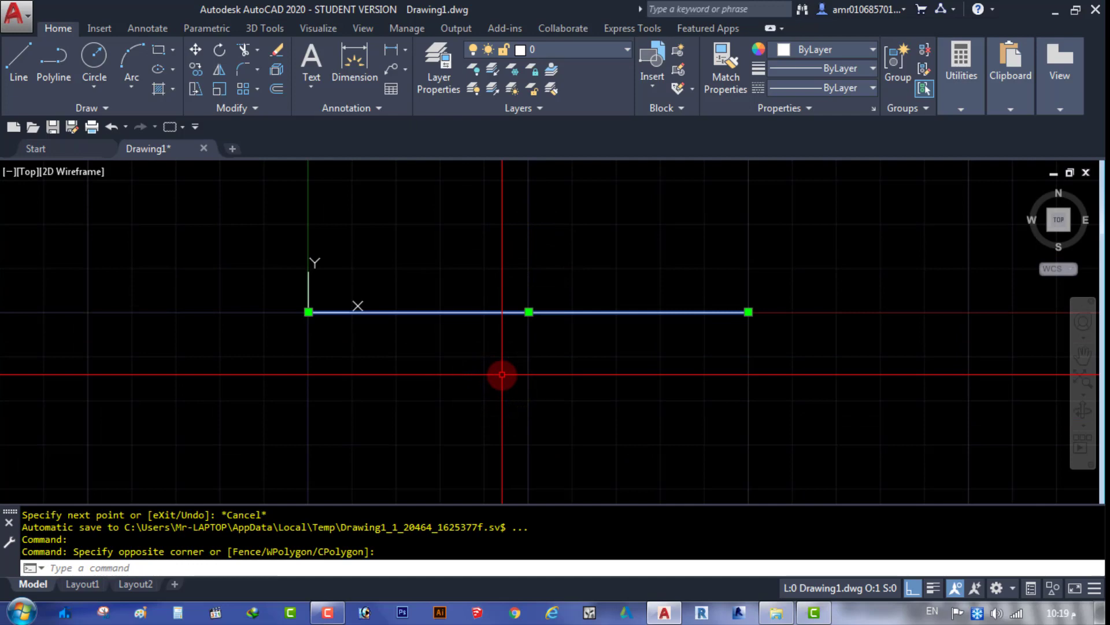
# Dimension the line's full length as 100 below it.
pyautogui.press('Escape')
pyautogui.click(392, 49)
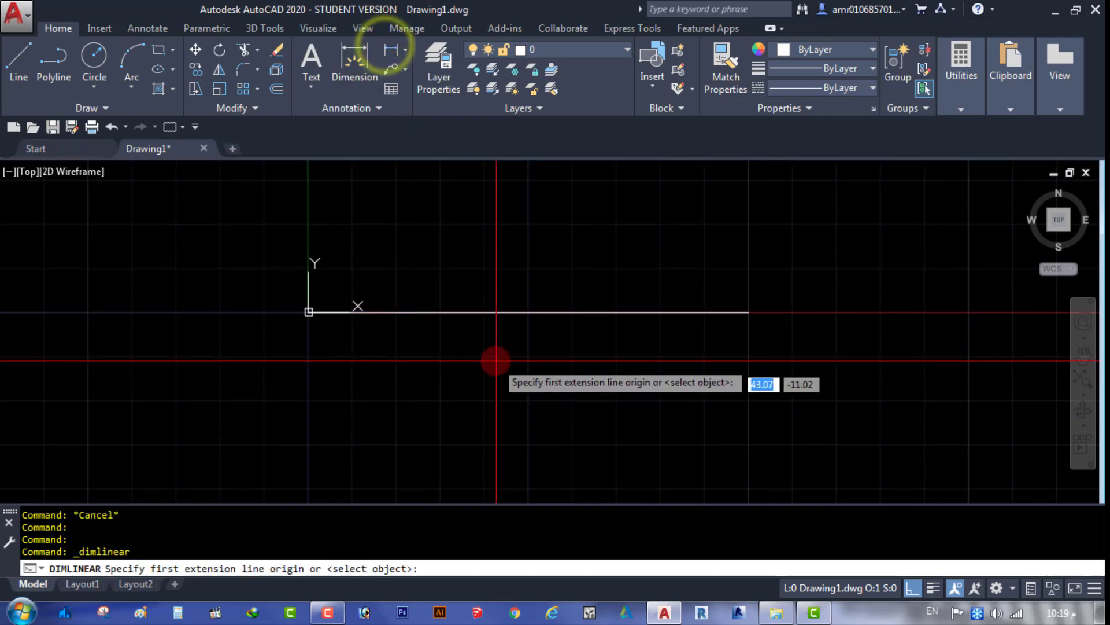
pyautogui.press('Return')
pyautogui.click(482, 313)
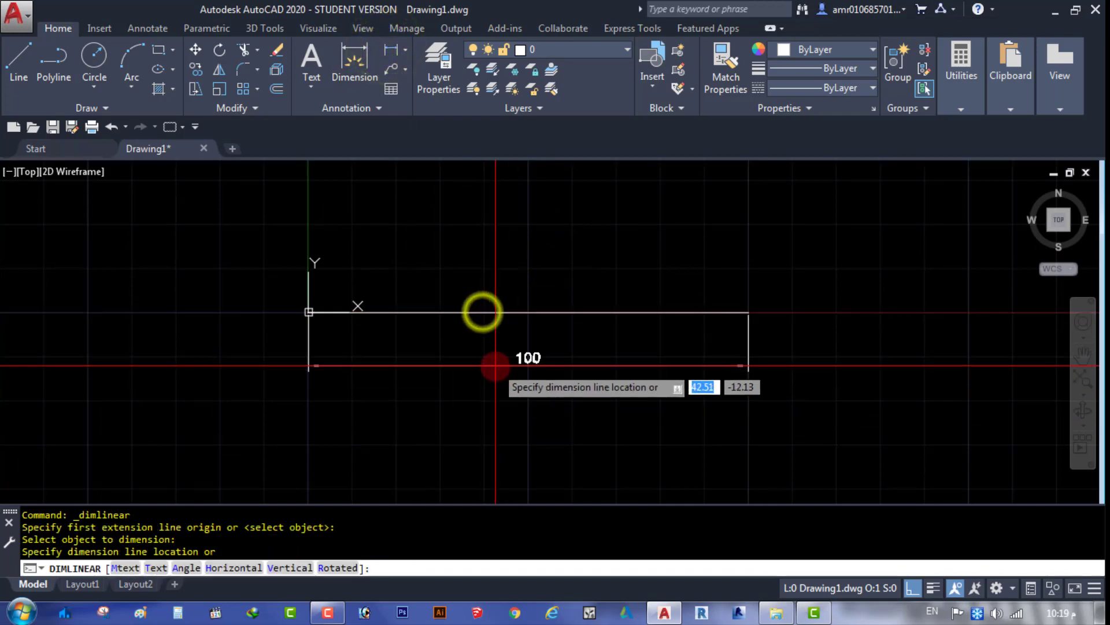
pyautogui.click(498, 362)
pyautogui.press('Escape')
# Recenter the view and window-select the line and dimension, then clear the selection.
pyautogui.scroll(4, 520, 359)
pyautogui.scroll(-2, 532, 347)
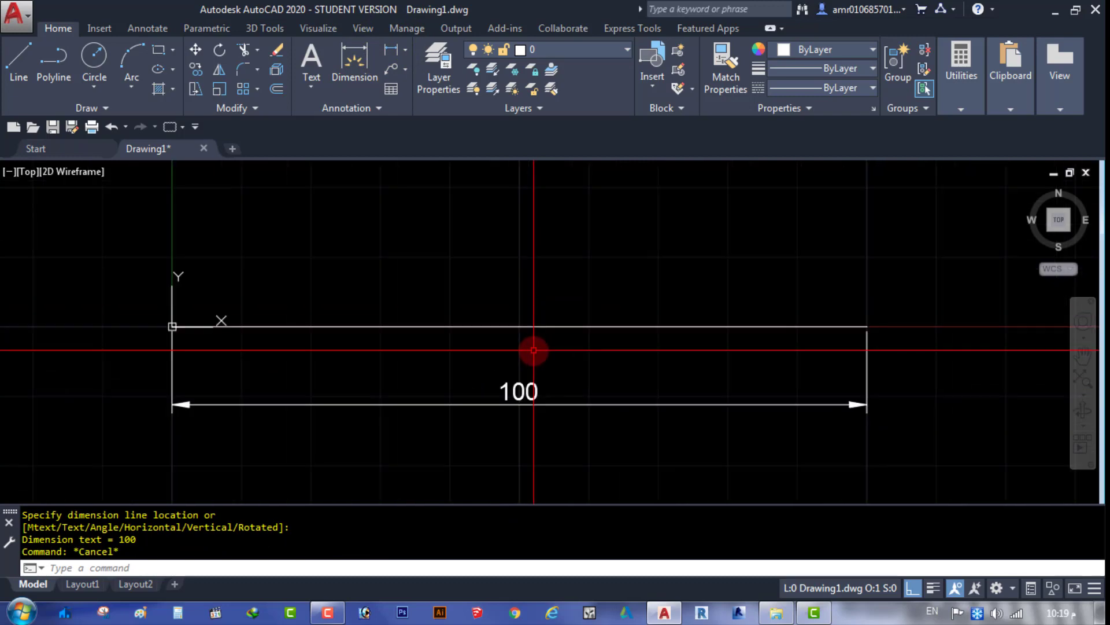
pyautogui.moveTo(522, 280)
pyautogui.mouseDown(button='middle')
pyautogui.moveTo(515, 318)
pyautogui.moveTo(550, 295)
pyautogui.mouseUp(button='middle')
pyautogui.press('Escape')
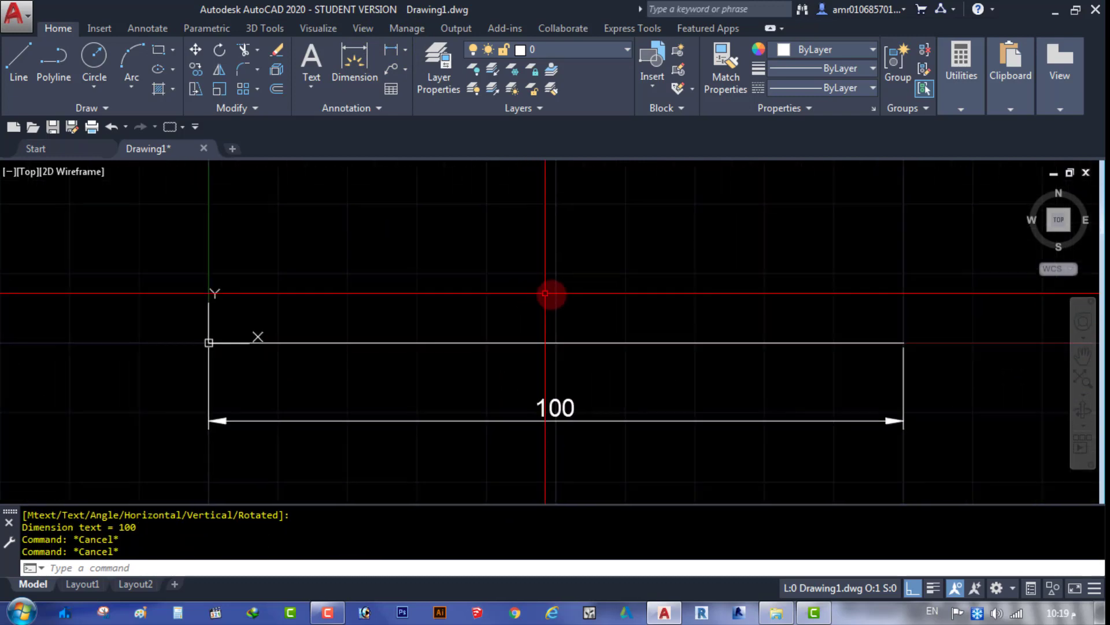
pyautogui.click(568, 279)
pyautogui.click(438, 457)
pyautogui.press('Escape')
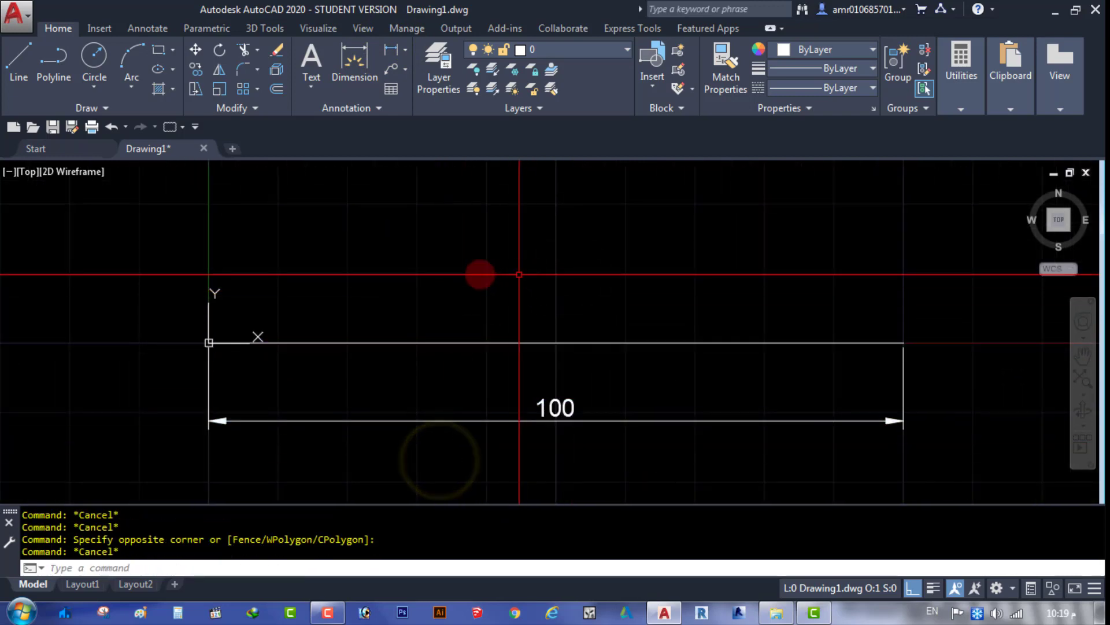
pyautogui.click(105, 108)
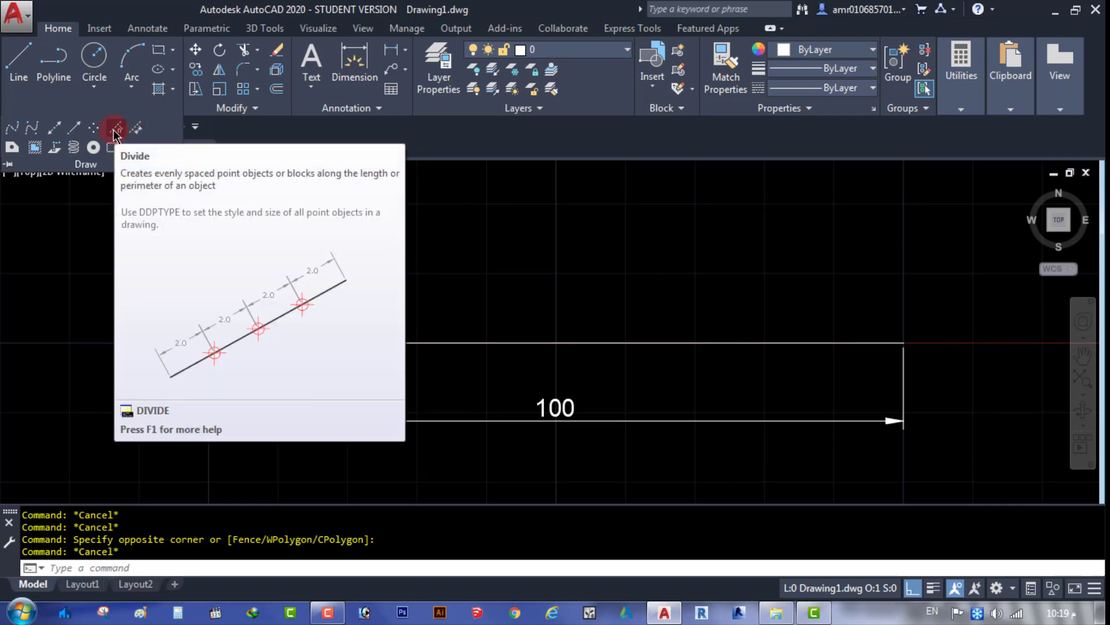
pyautogui.moveTo(116, 130)
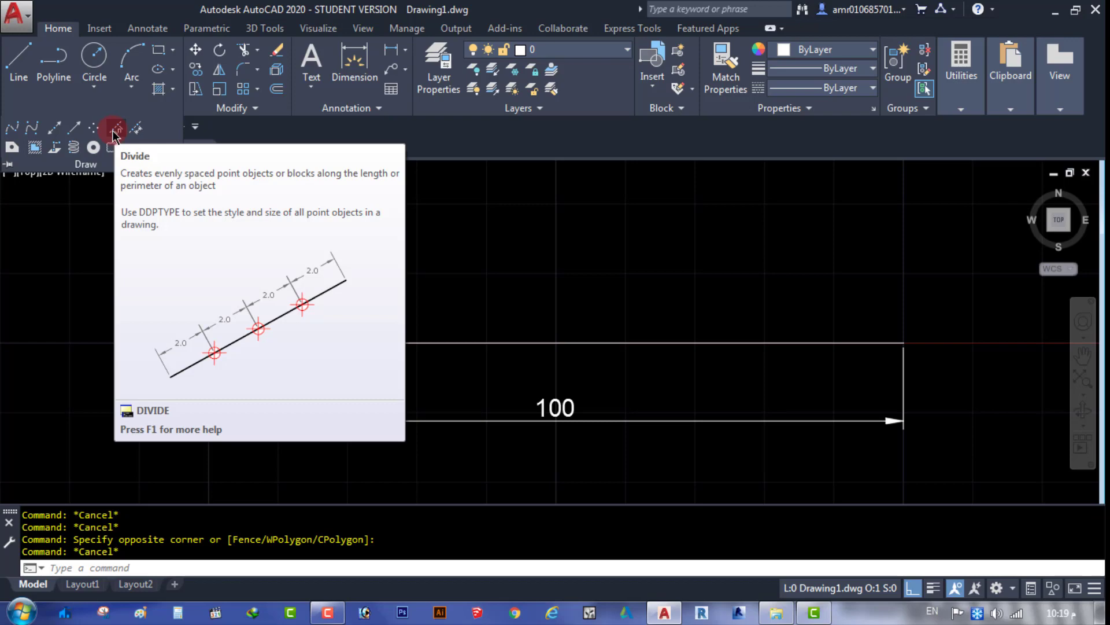
# Divide the 100-unit line into 5 equal segments with DIVIDE.
pyautogui.click(116, 129)
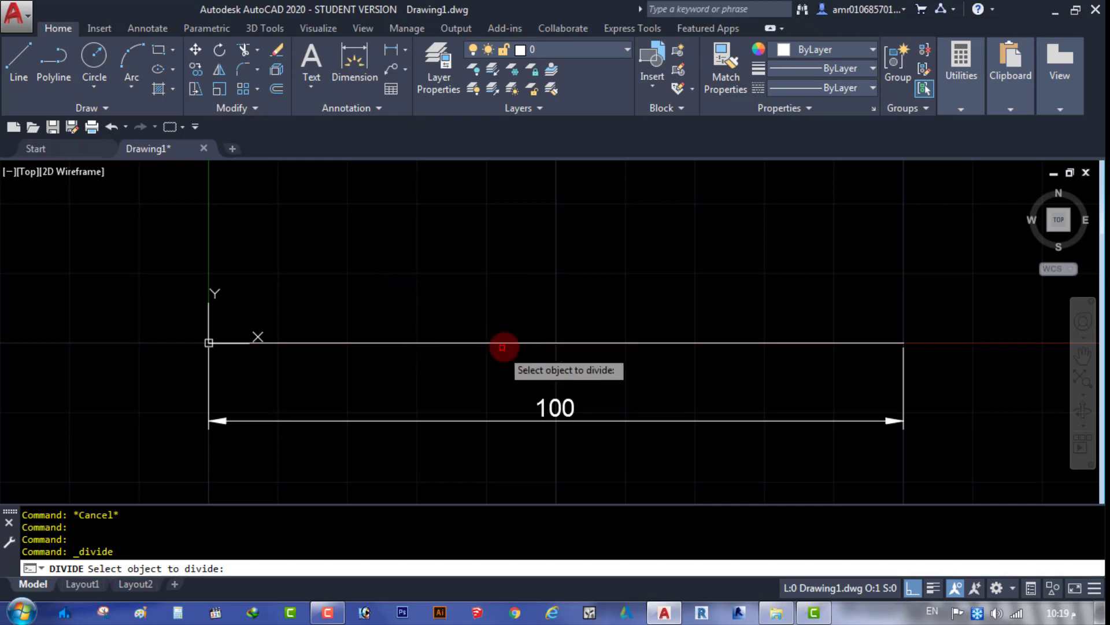
pyautogui.click(467, 343)
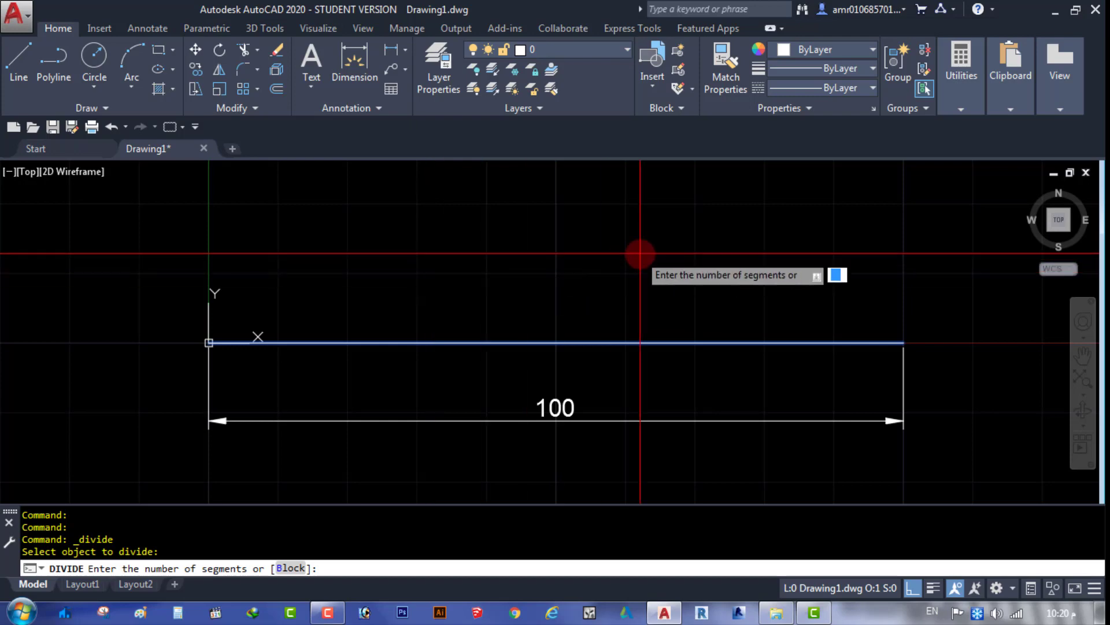
pyautogui.click(952, 102)
pyautogui.write('5')
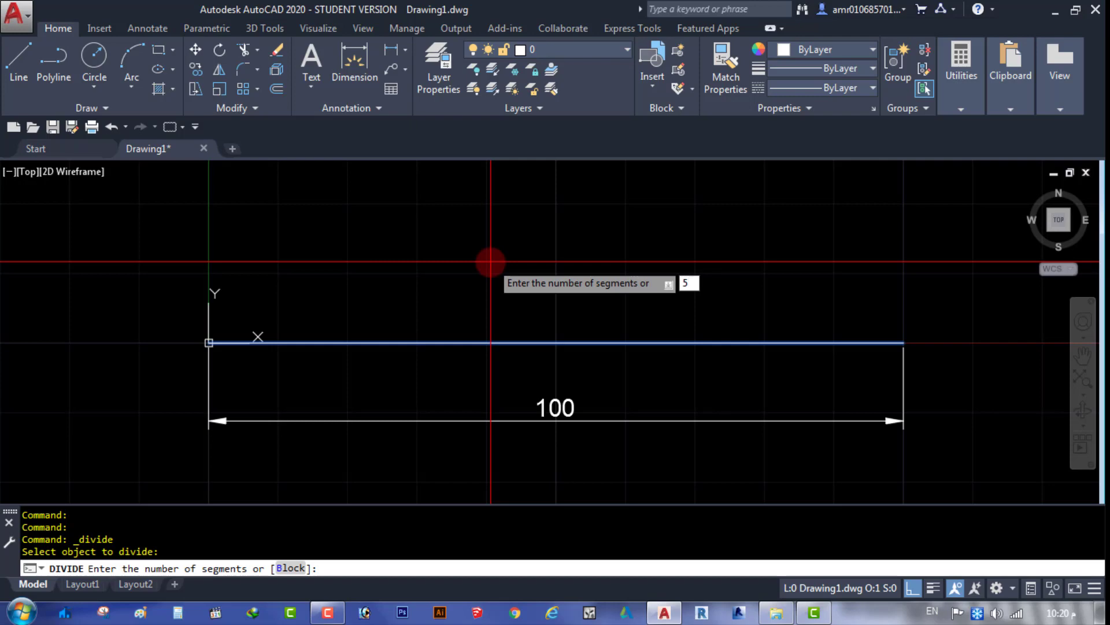
pyautogui.press('Return')
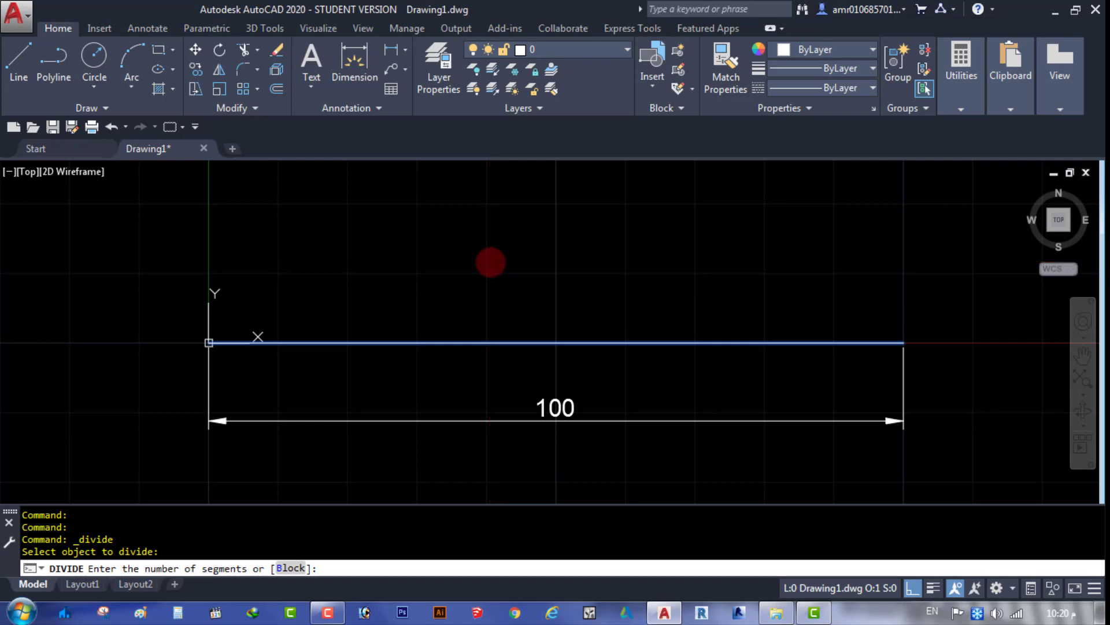
pyautogui.press('Escape')
pyautogui.press('Escape')
pyautogui.press('Escape')
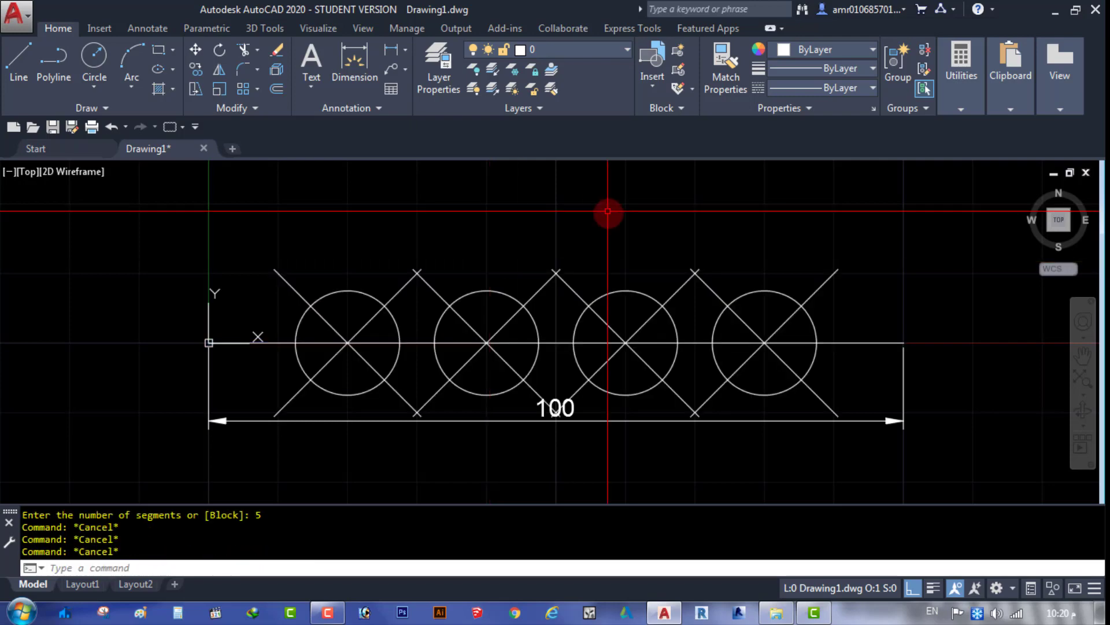
pyautogui.click(963, 107)
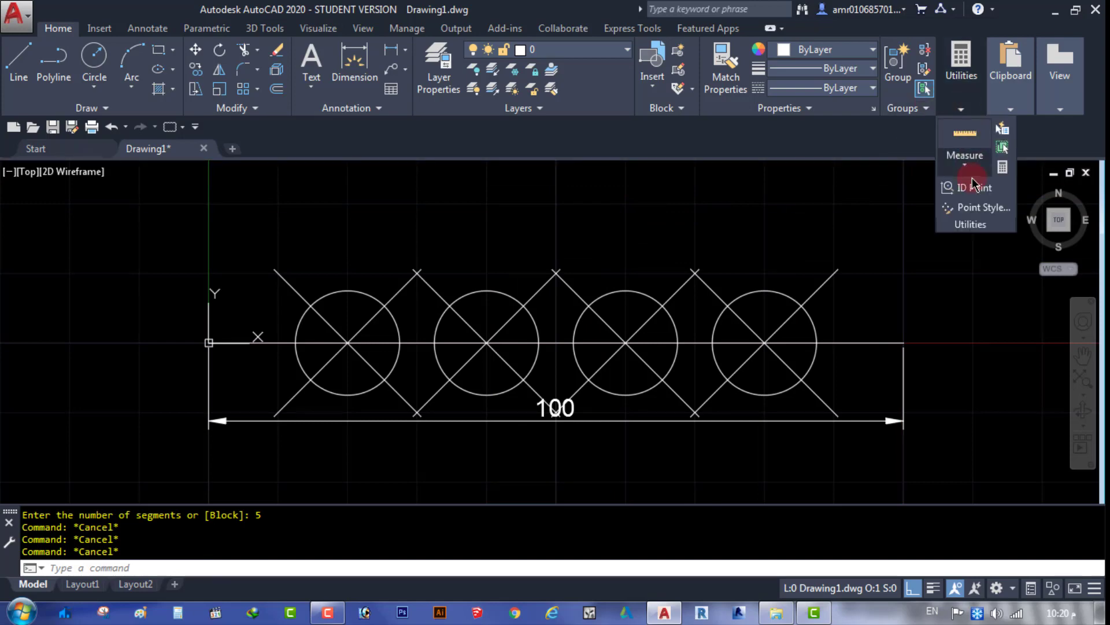
# Change the point size from 15 to 5 absolute units.
pyautogui.click(978, 208)
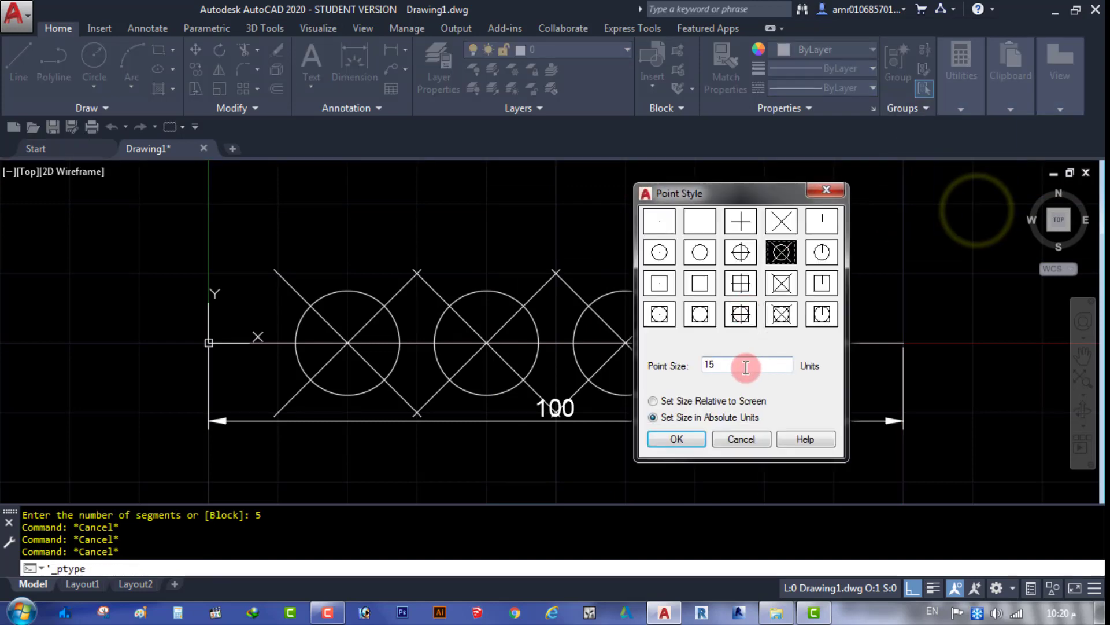
pyautogui.moveTo(744, 365); pyautogui.dragTo(638, 366)
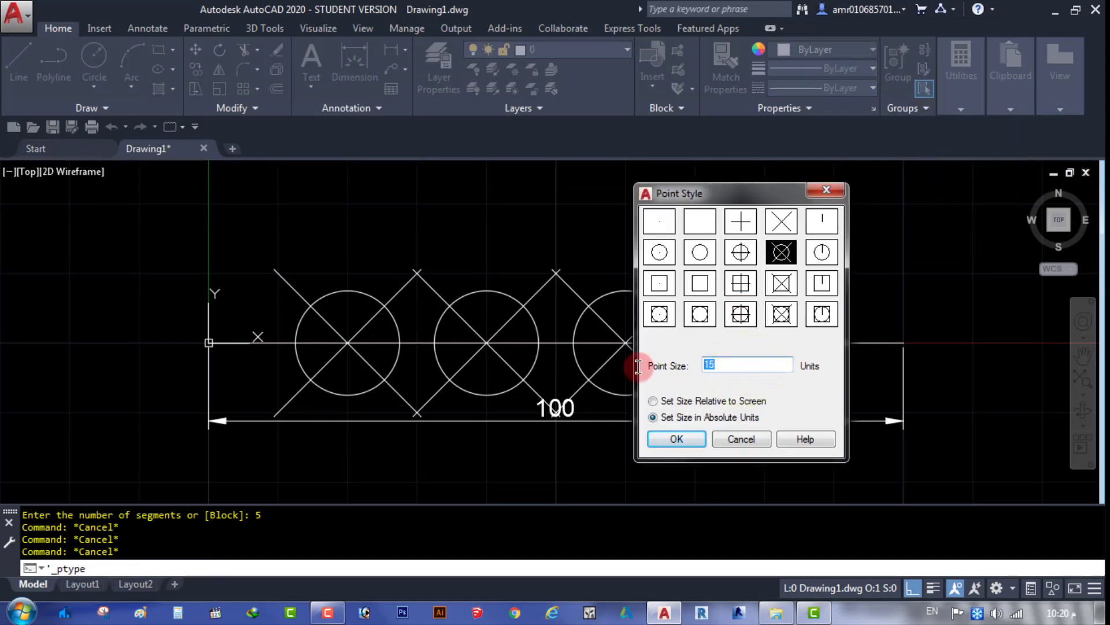
pyautogui.write('5')
pyautogui.click(686, 442)
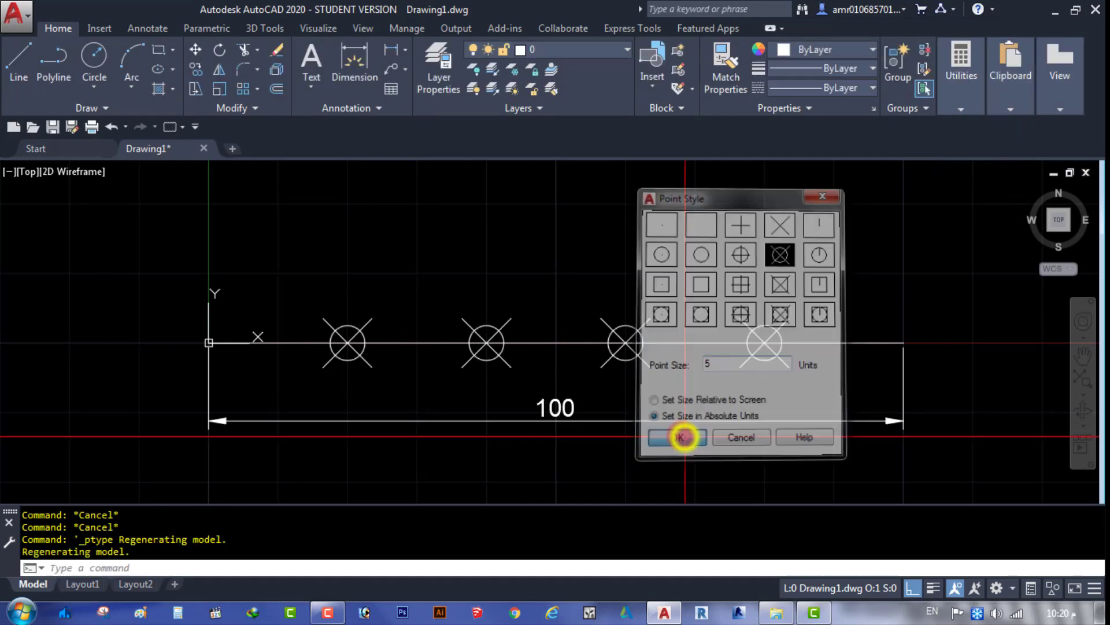
pyautogui.press('Escape')
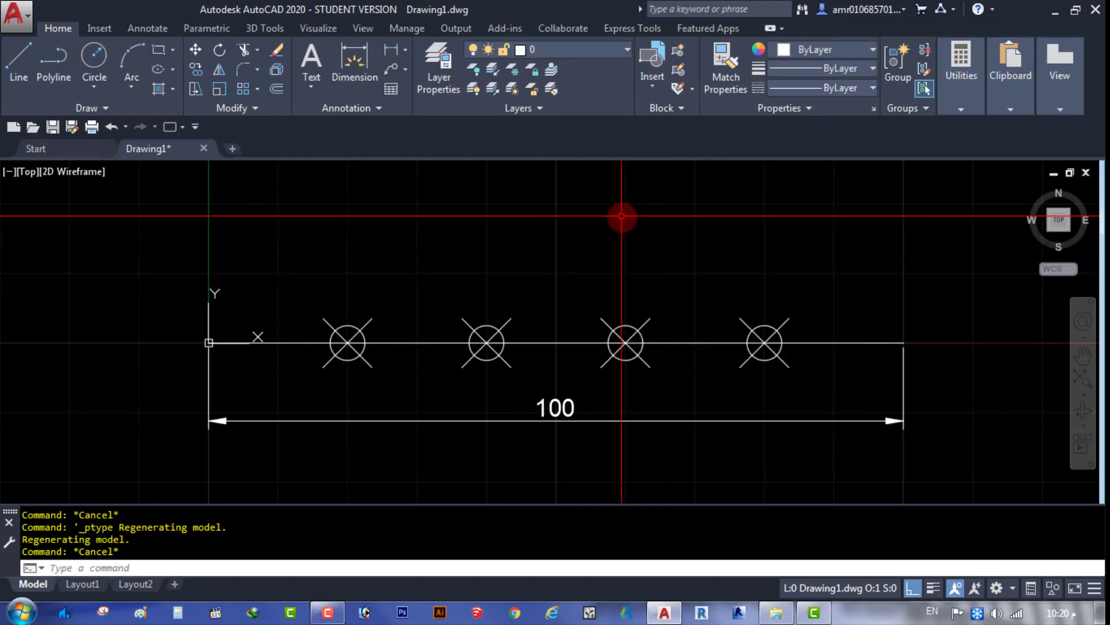
# Add a 20 linear dimension between the first two circle centres, above the line.
pyautogui.moveTo(620, 216); pyautogui.dragTo(614, 231, button='middle')
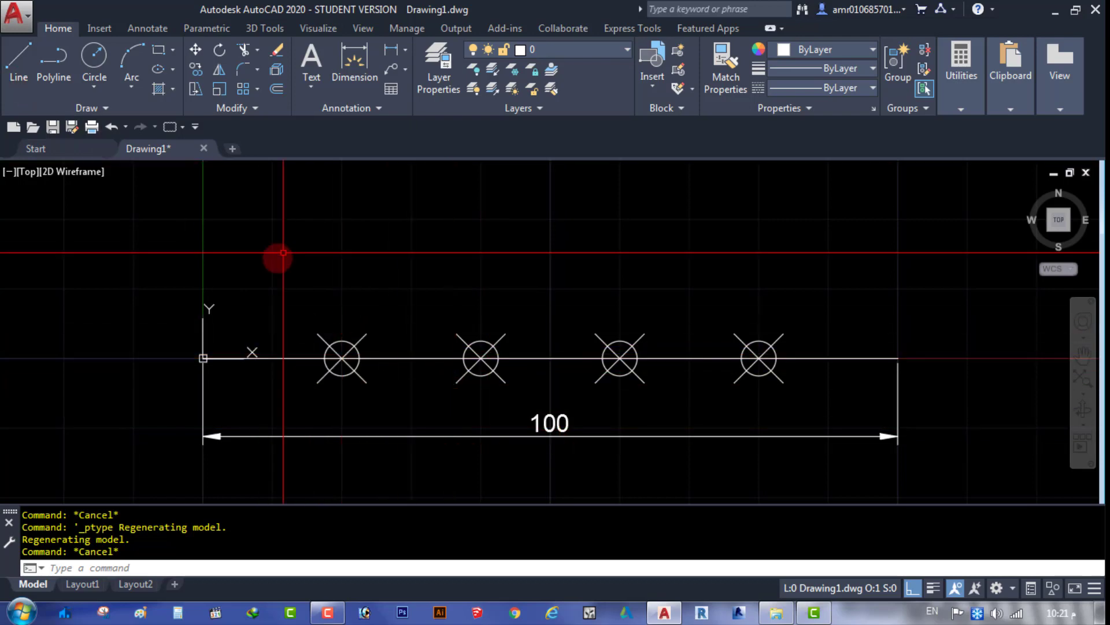
pyautogui.click(356, 244)
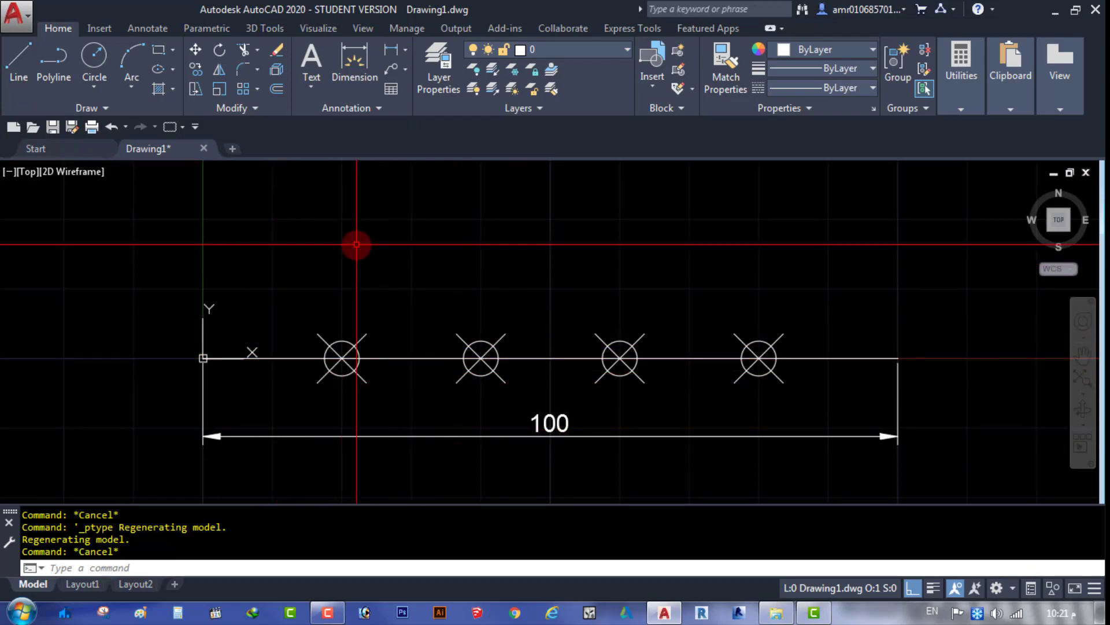
pyautogui.press('Escape')
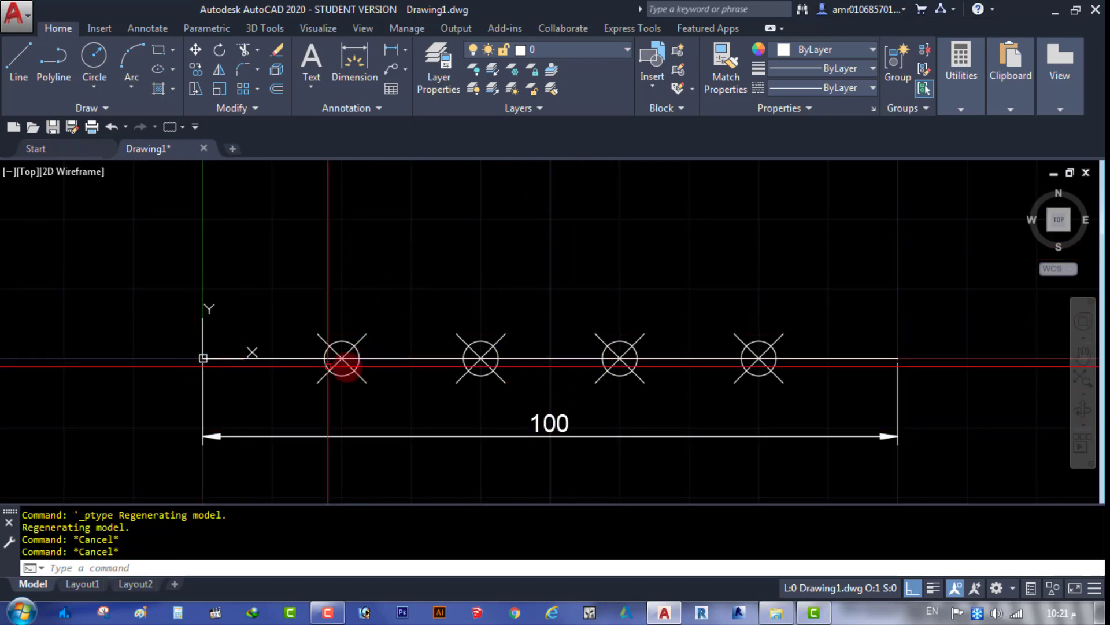
pyautogui.click(391, 51)
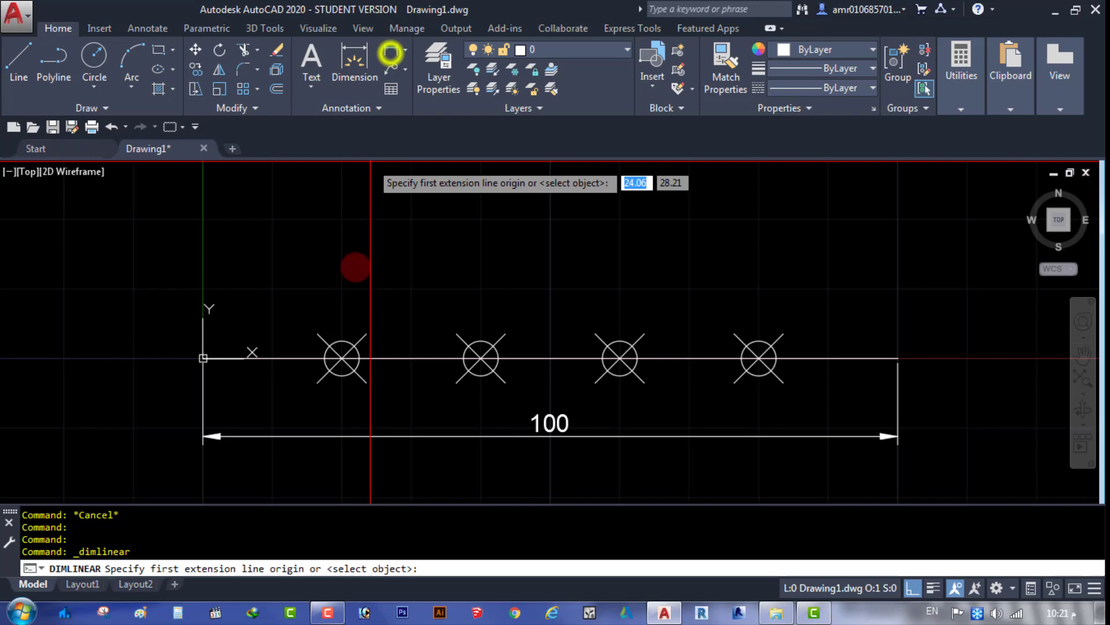
pyautogui.click(341, 359)
pyautogui.click(480, 358)
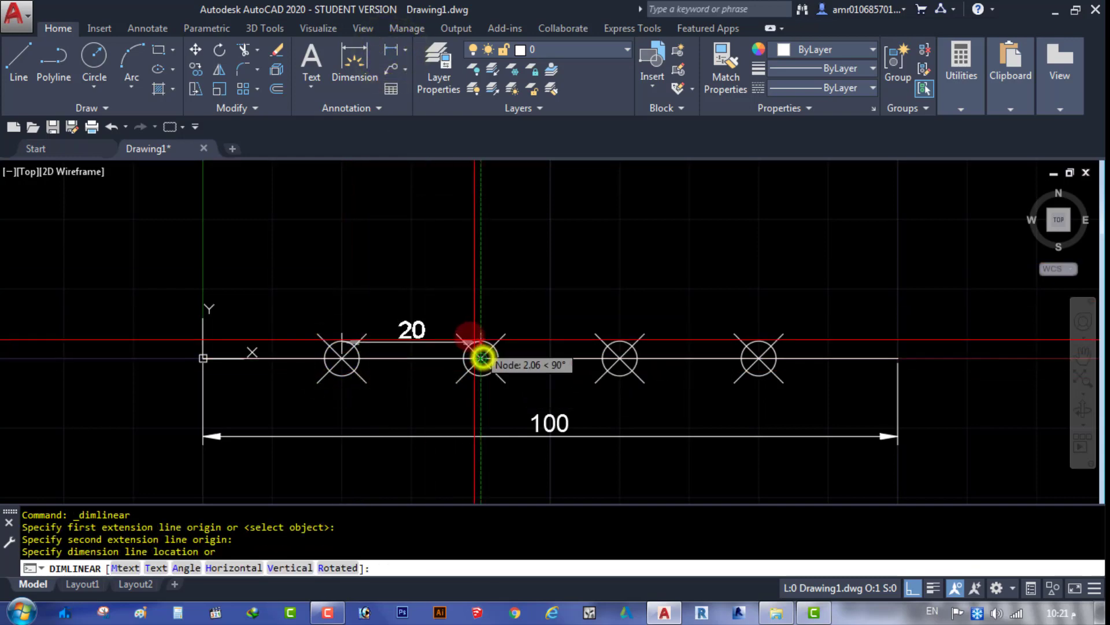
pyautogui.click(446, 313)
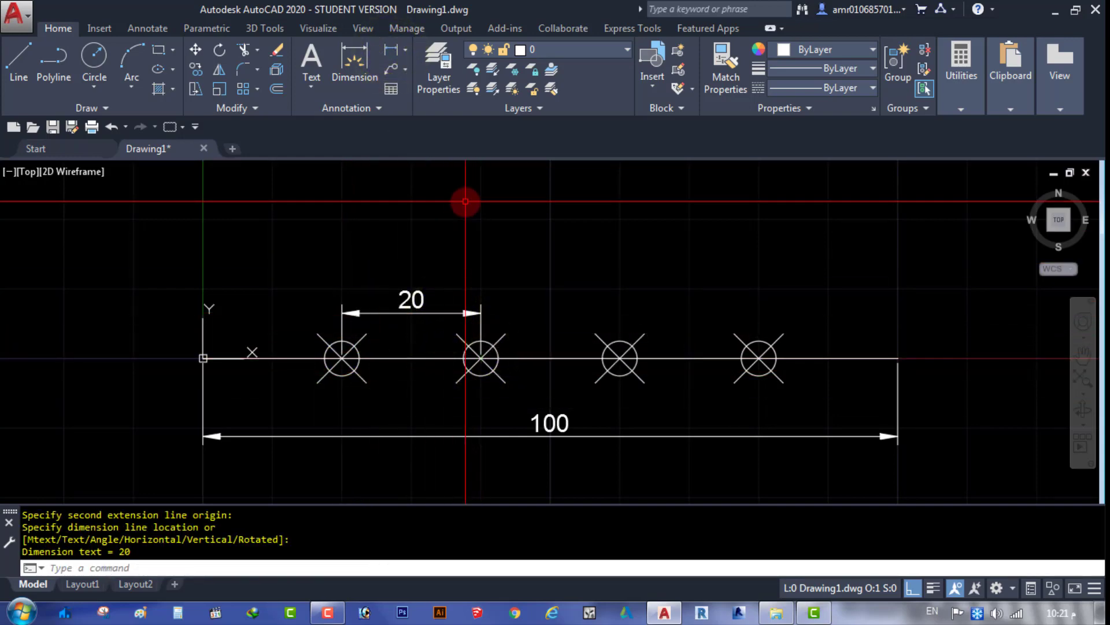
pyautogui.press('Escape')
pyautogui.press('Escape')
pyautogui.moveTo(455, 227); pyautogui.dragTo(452, 258, button='middle')
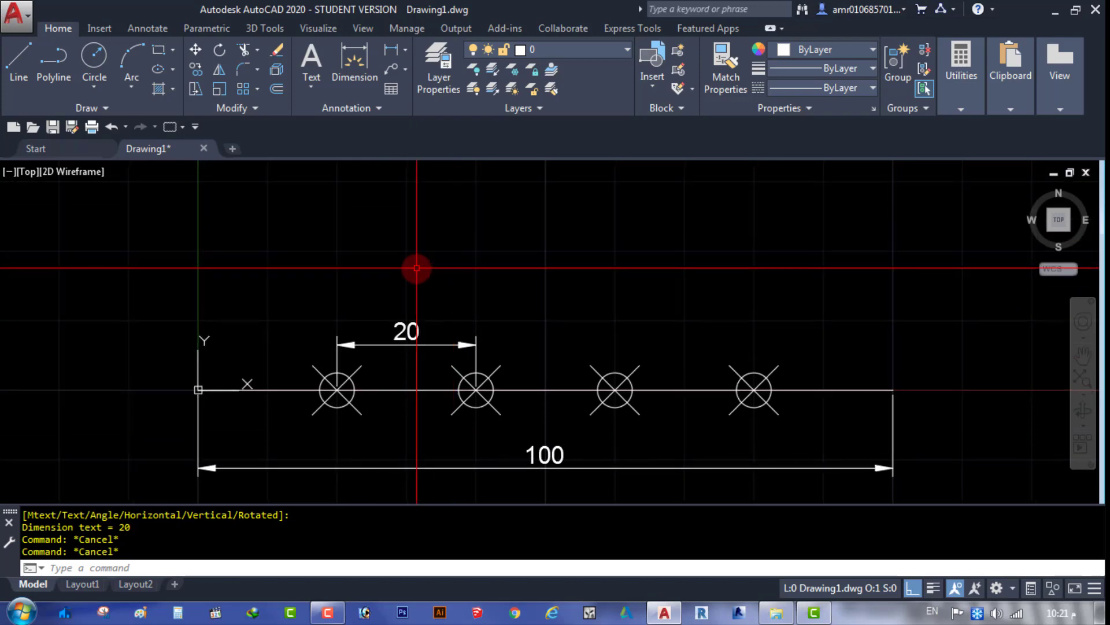
pyautogui.click(257, 260)
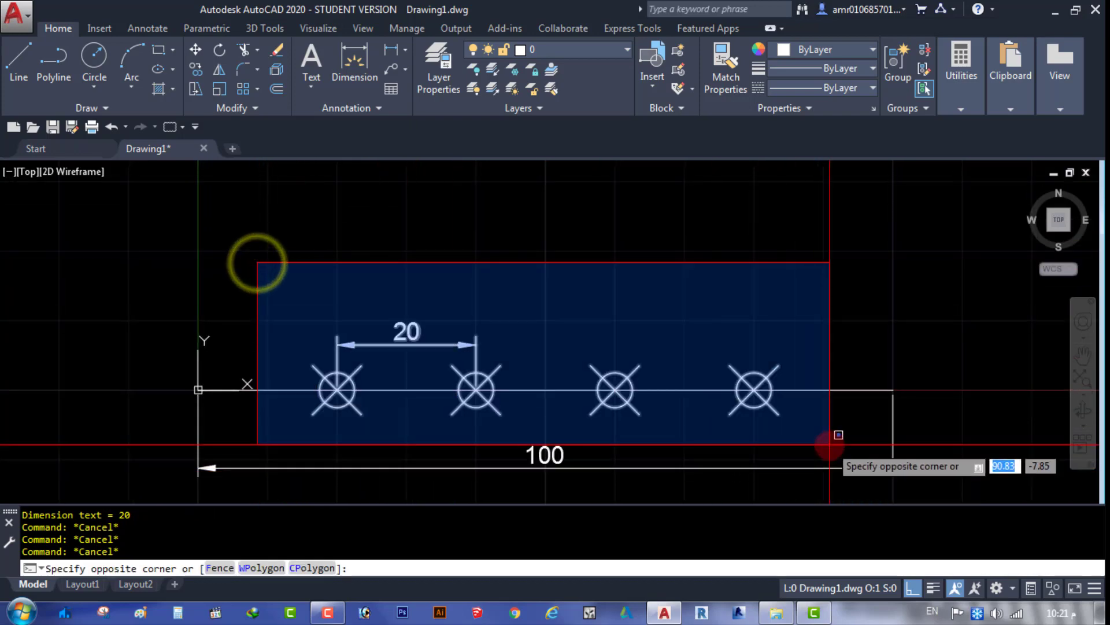
# Erase the selected circle markers and the 20 dimension.
pyautogui.click(830, 445)
pyautogui.press('Delete')
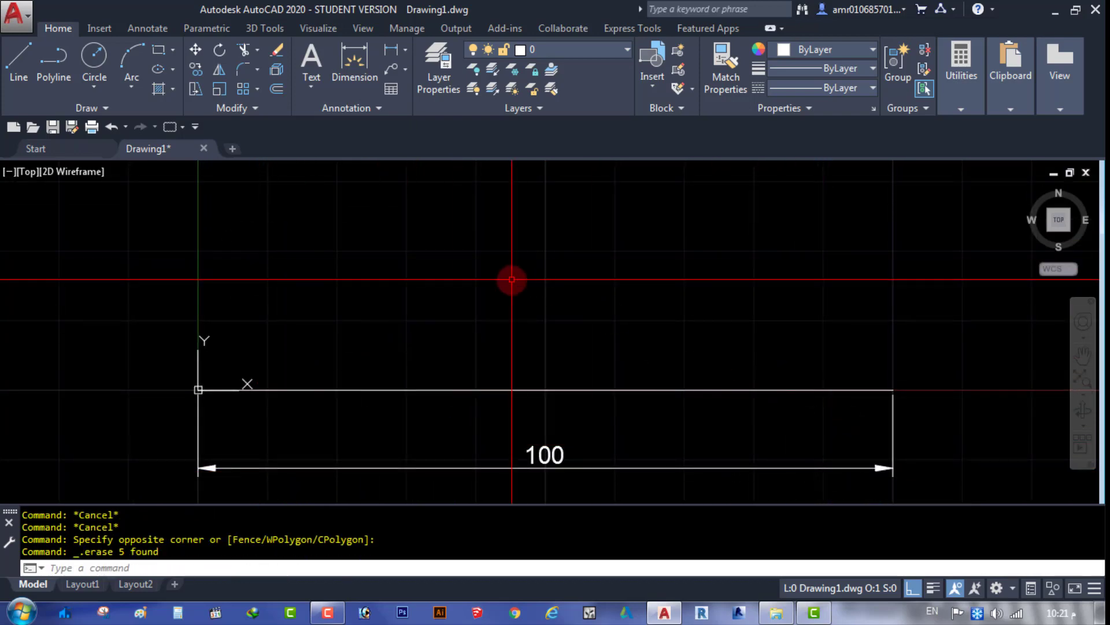
pyautogui.press('Escape')
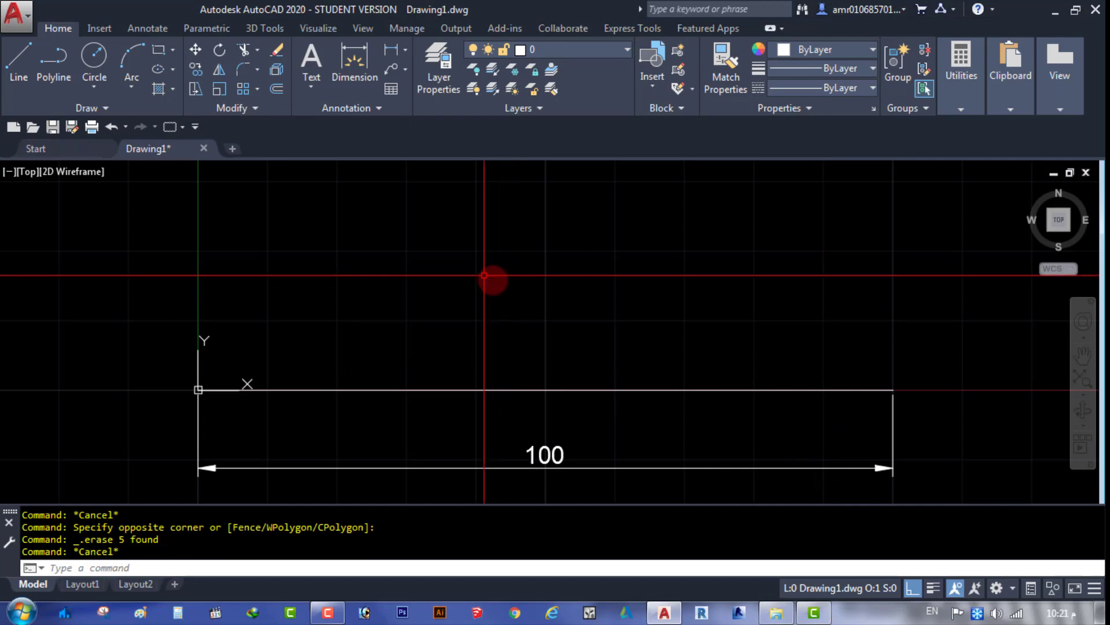
# Divide the 100-unit line into 3 equal parts.
pyautogui.click(105, 108)
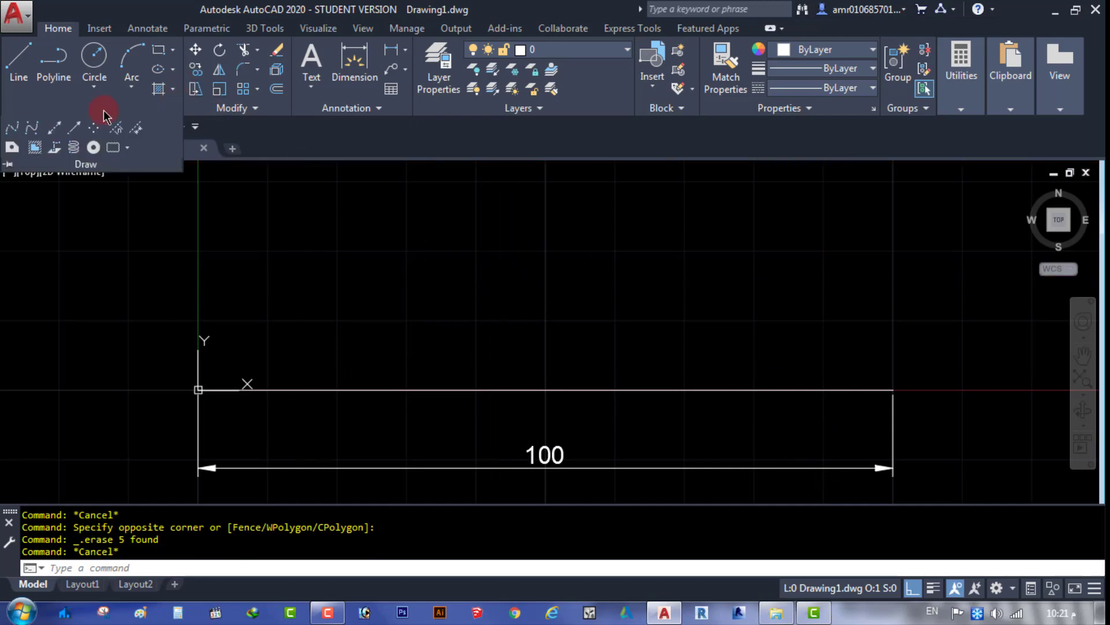
pyautogui.click(117, 137)
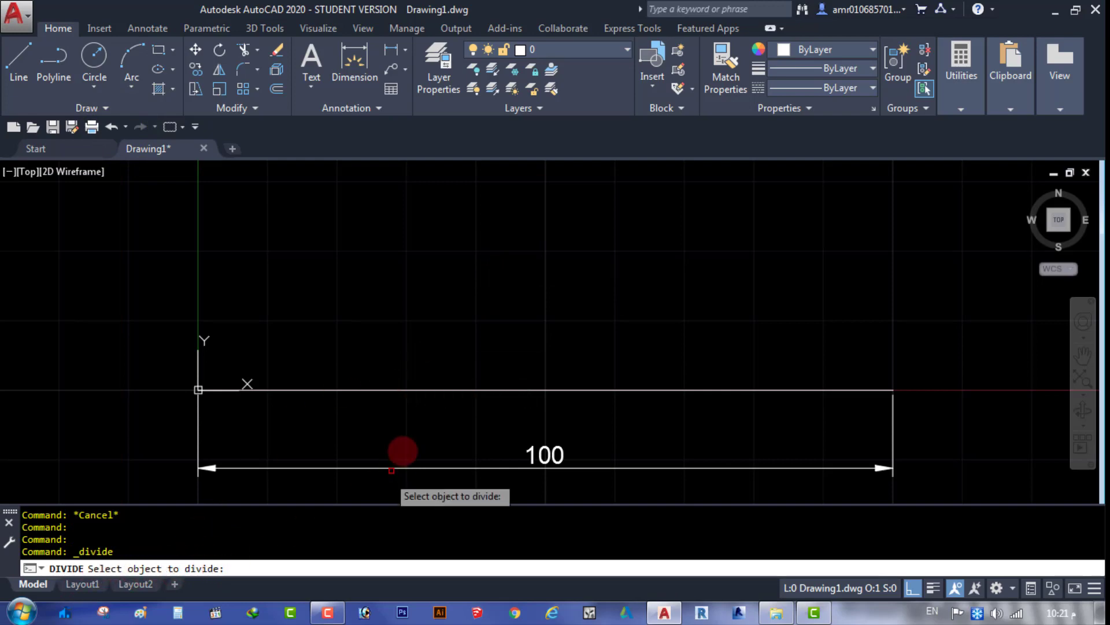
pyautogui.click(430, 390)
pyautogui.write('3')
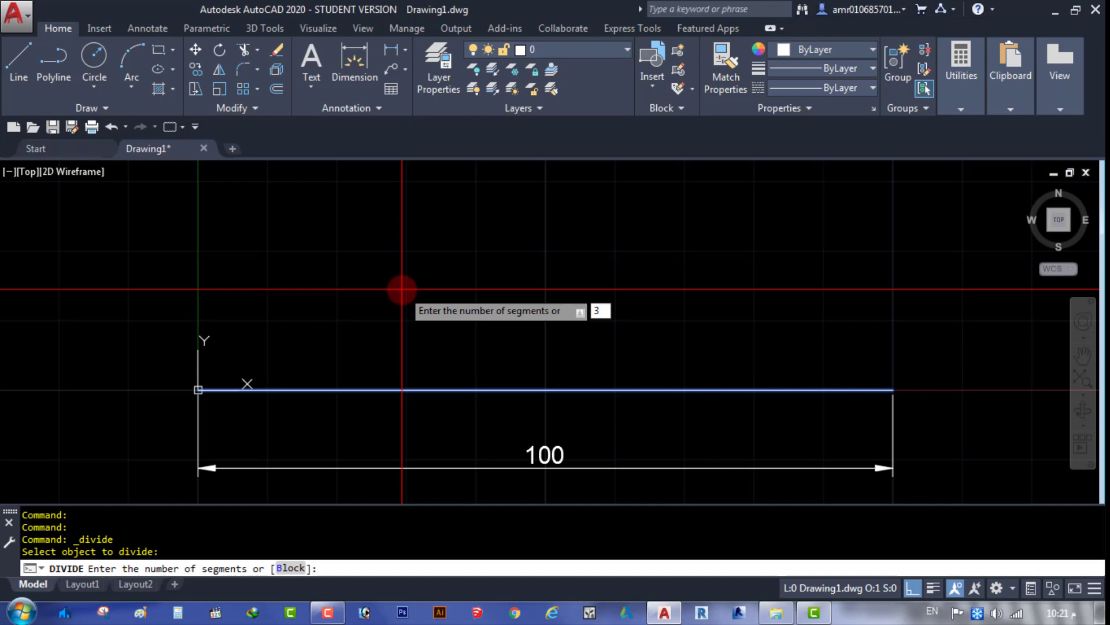
pyautogui.press('Return')
pyautogui.press('Escape')
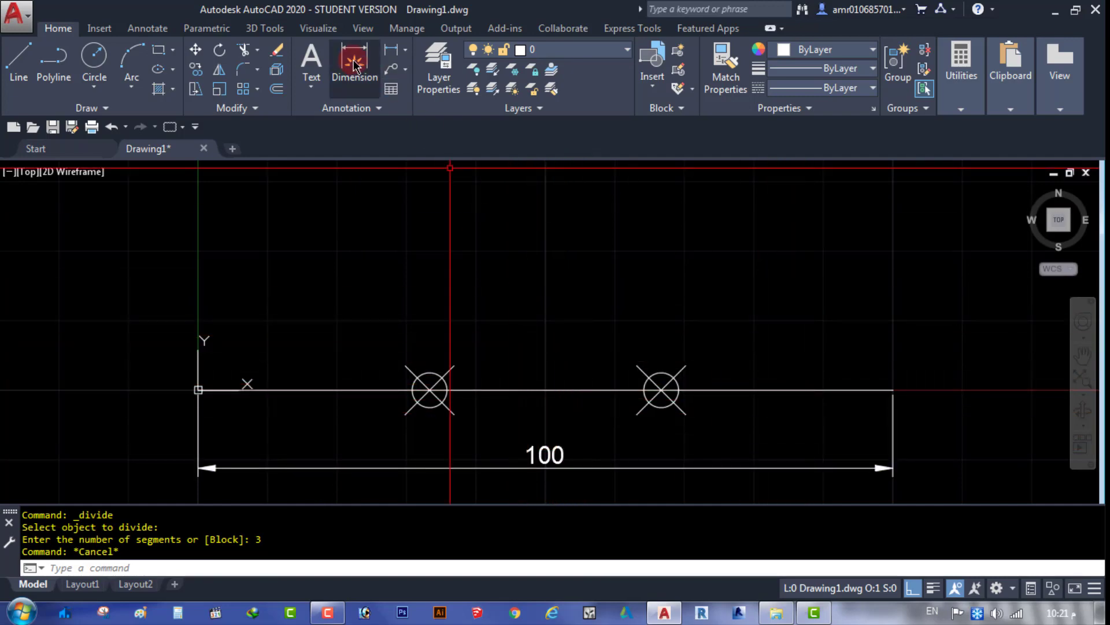
# Begin a linear dimension from the line's left end to the first division point, then cancel it.
pyautogui.click(391, 51)
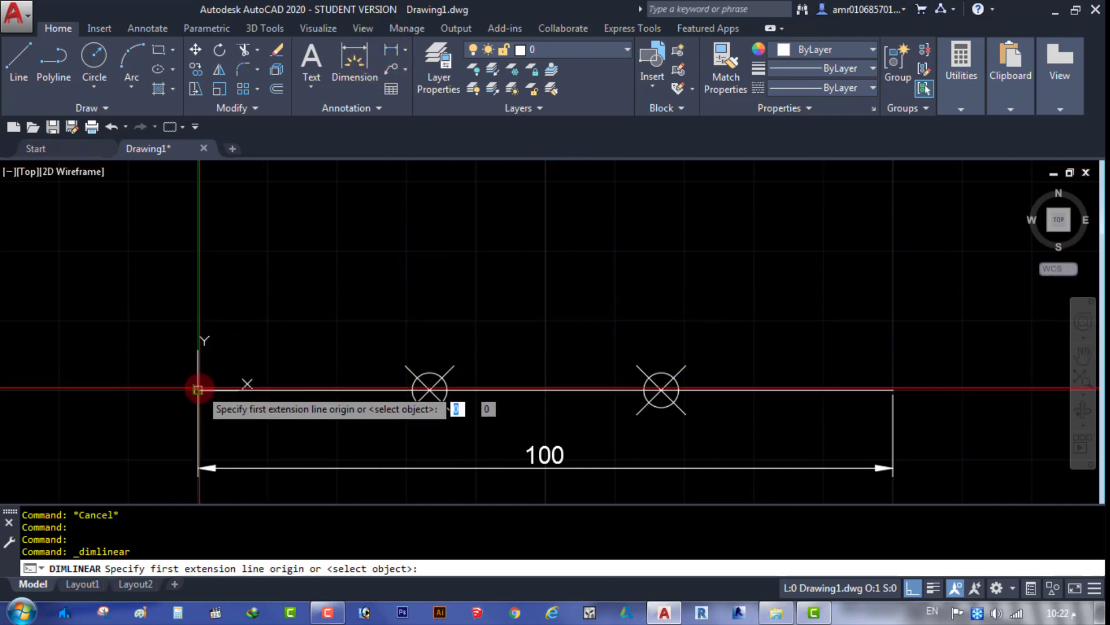
pyautogui.click(198, 386)
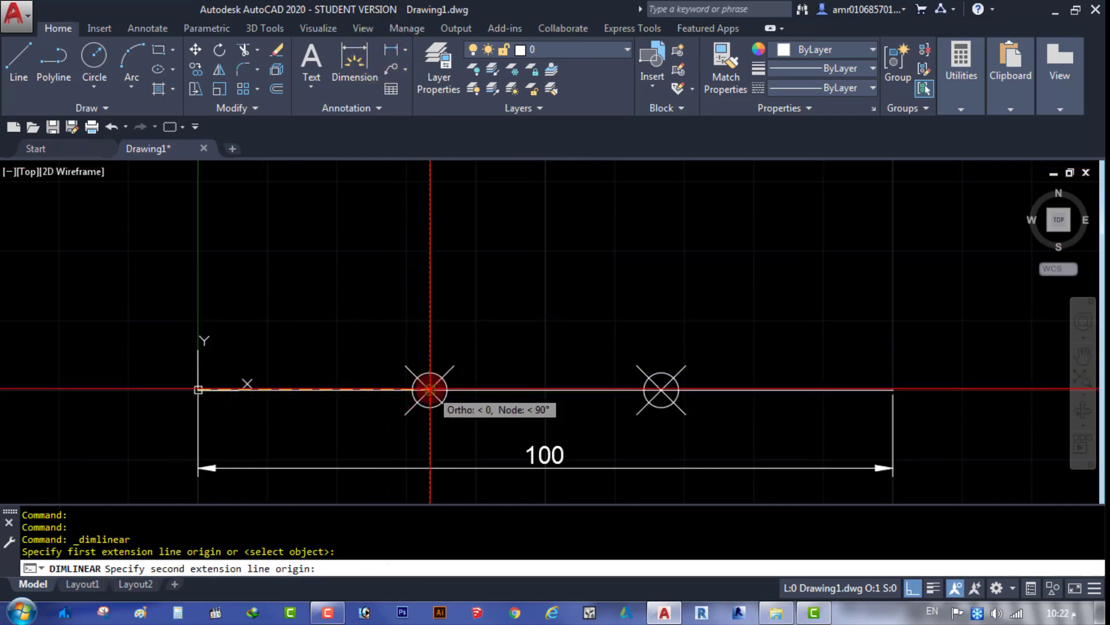
pyautogui.click(429, 389)
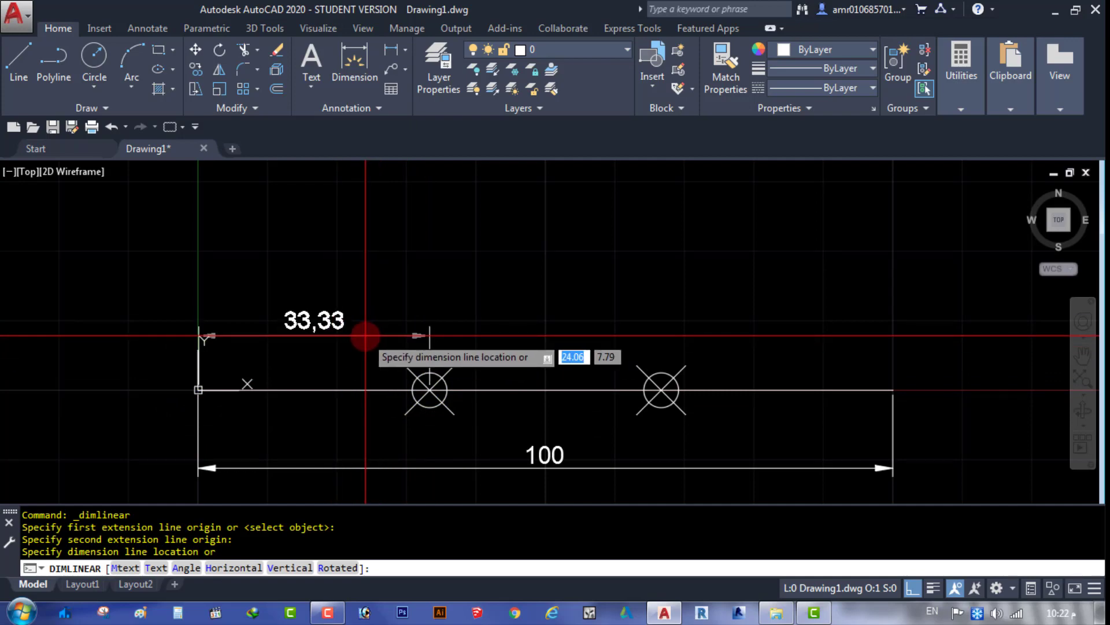
pyautogui.press('Escape')
pyautogui.press('Escape')
pyautogui.press('Escape')
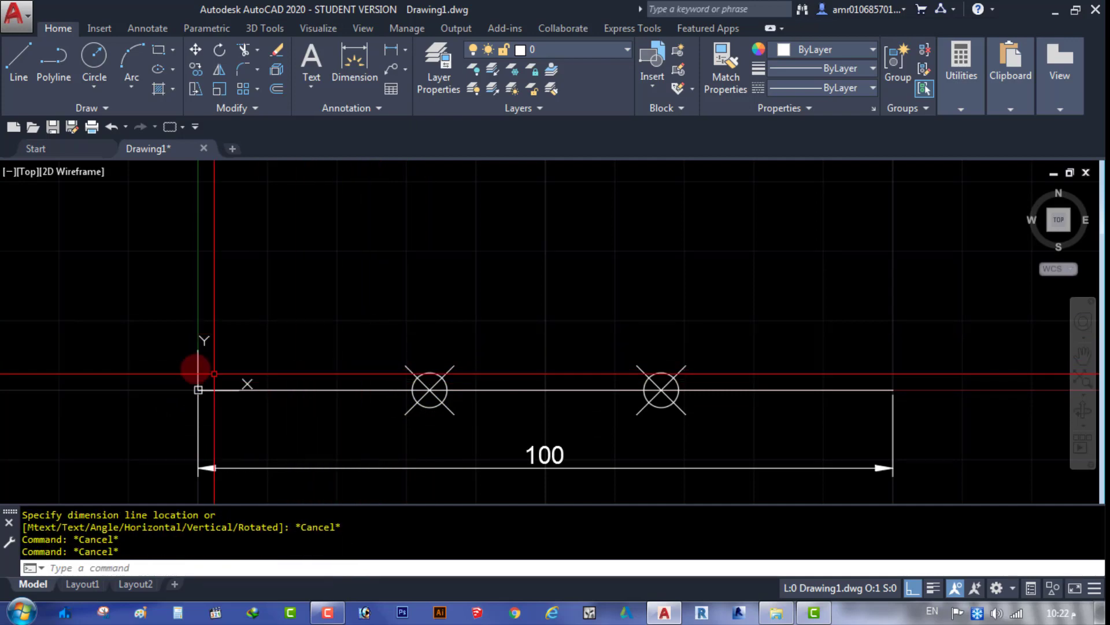
# Window-select both division point markers and delete them.
pyautogui.moveTo(412, 272); pyautogui.dragTo(411, 295, button='middle')
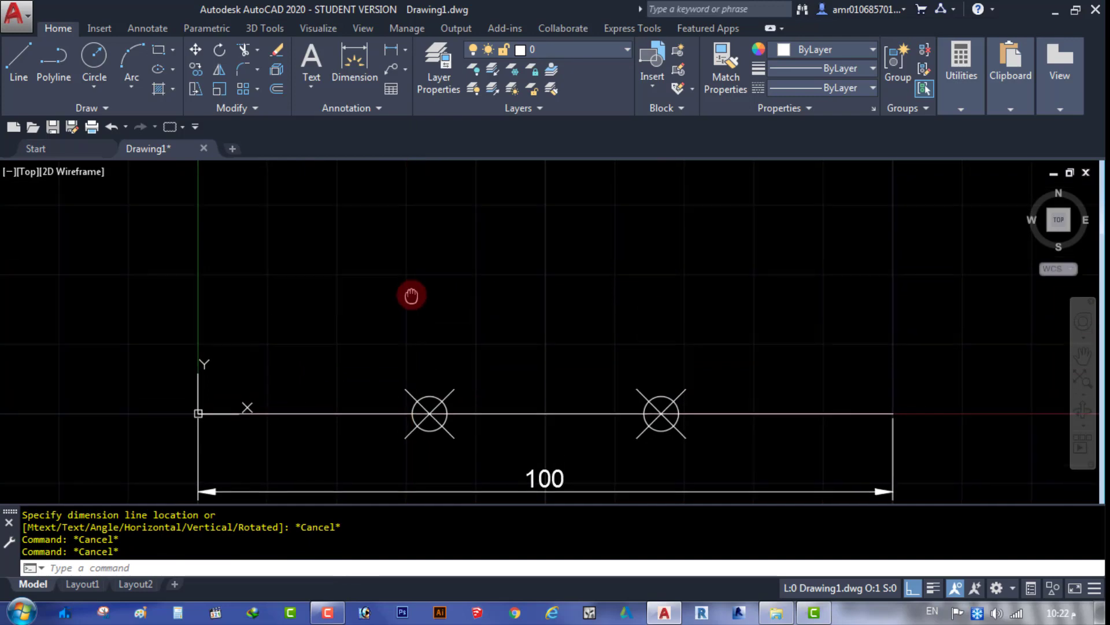
pyautogui.click(345, 314)
pyautogui.click(750, 455)
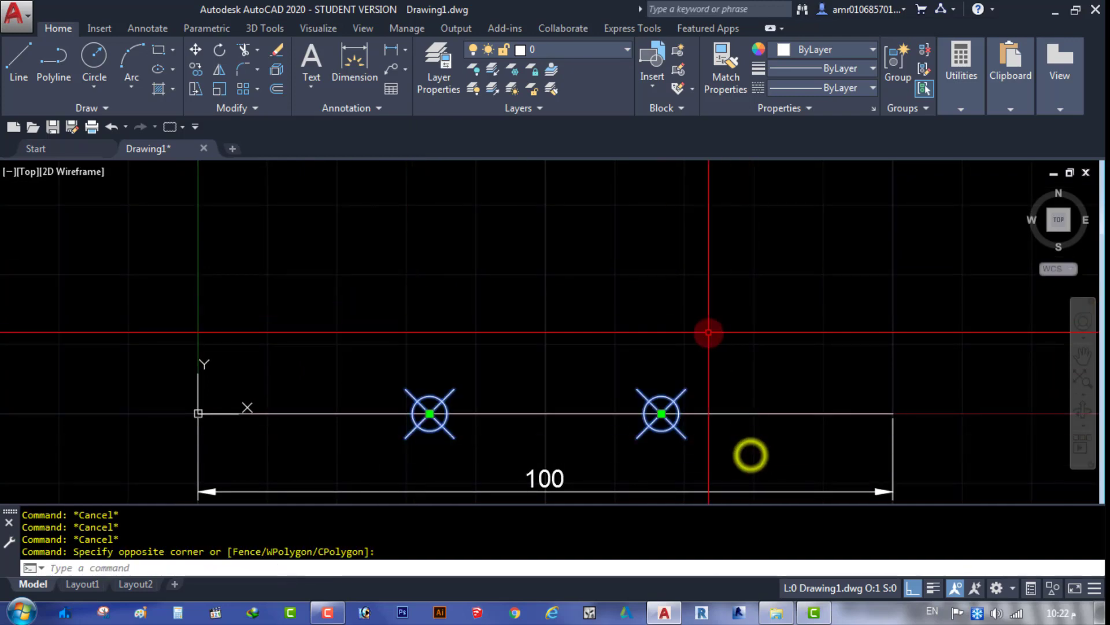
pyautogui.press('Delete')
pyautogui.moveTo(501, 409); pyautogui.dragTo(528, 364, button='middle')
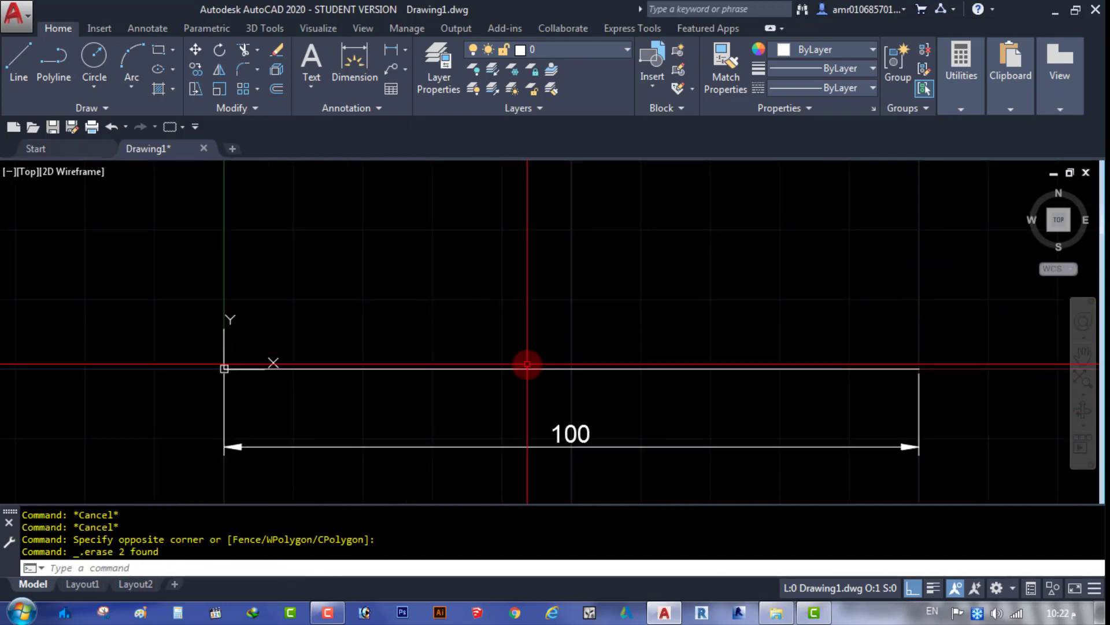
pyautogui.scroll(-4, 528, 365)
pyautogui.scroll(2, 551, 365)
pyautogui.press('Escape')
pyautogui.press('Escape')
pyautogui.write('REC')
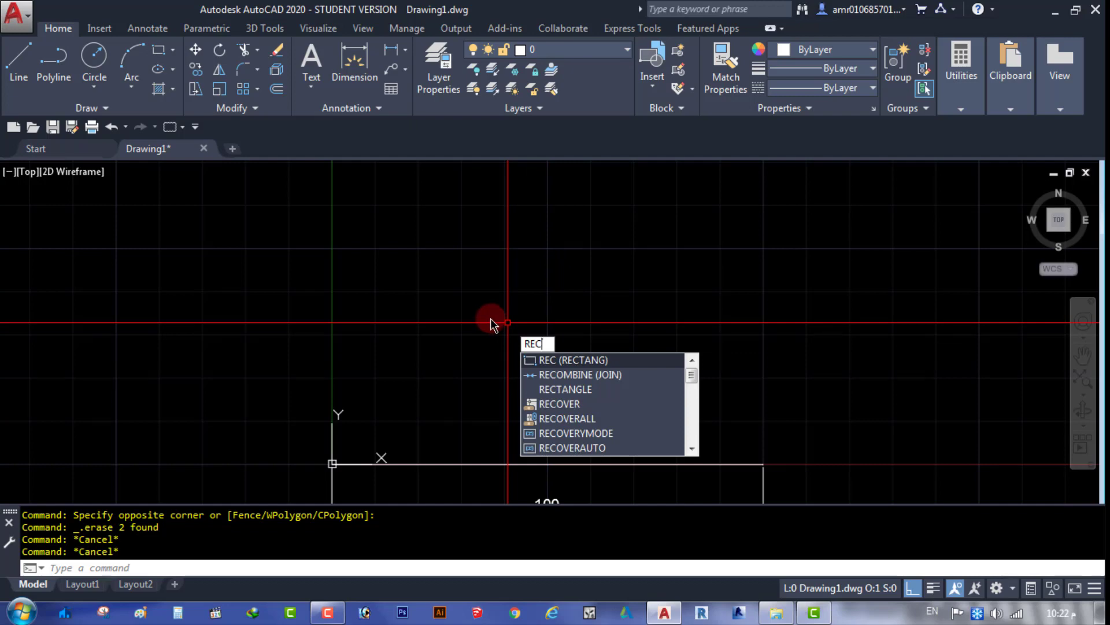
# Draw a 5 by 5 square rectangle on the canvas.
pyautogui.press('Return')
pyautogui.click(436, 355)
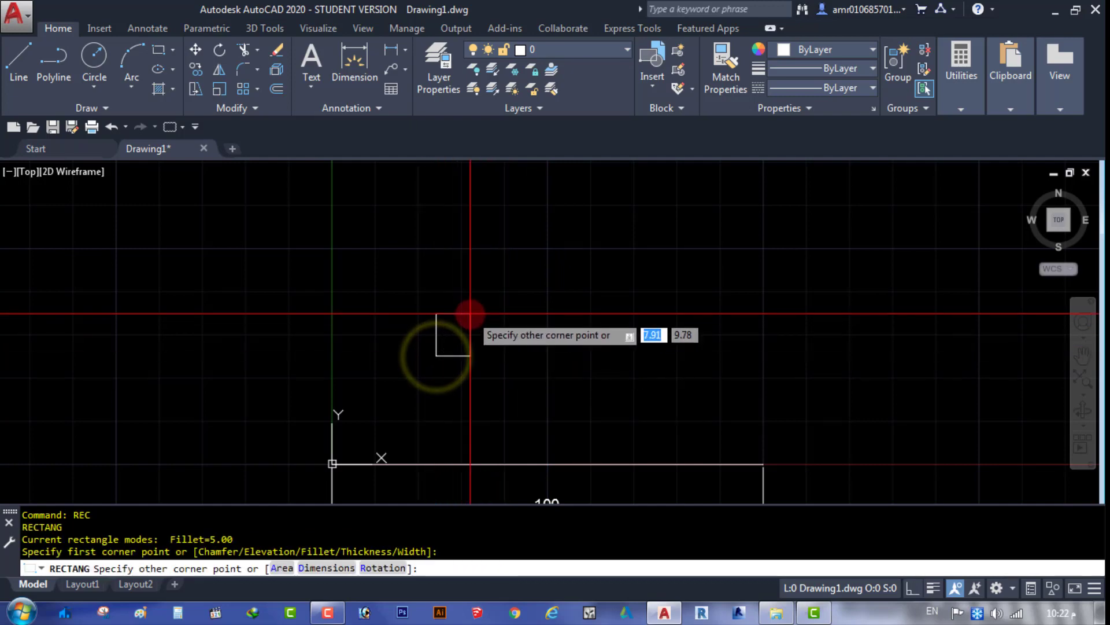
pyautogui.write('5')
pyautogui.press('Tab')
pyautogui.press('Return')
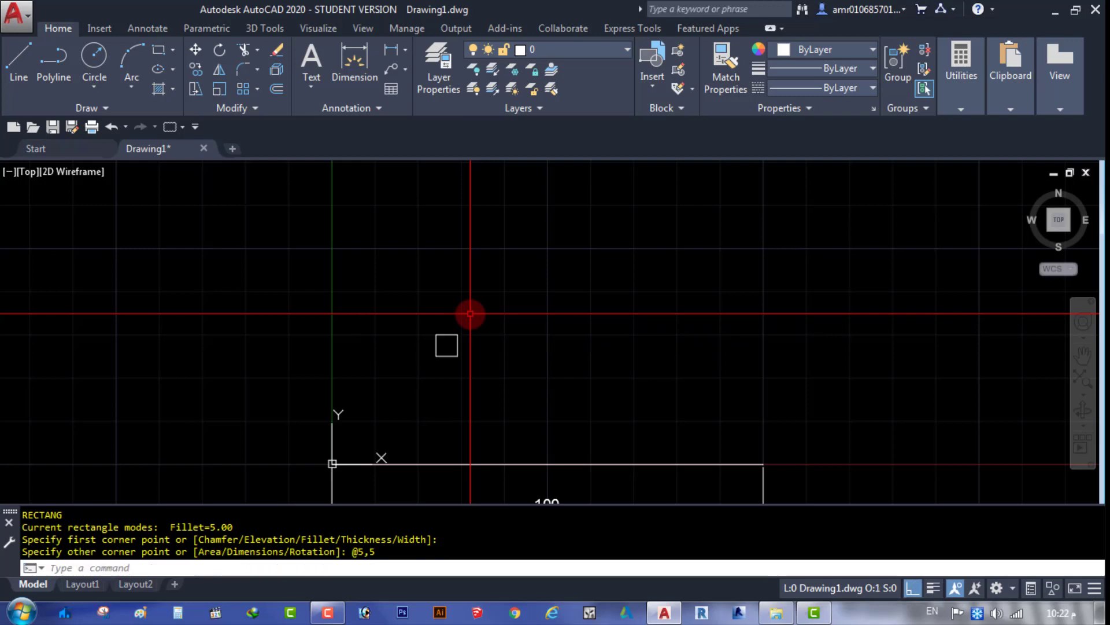
pyautogui.scroll(6, 449, 346)
pyautogui.press('Escape')
# Draw a circle centred inside the 5 by 5 square.
pyautogui.click(475, 246)
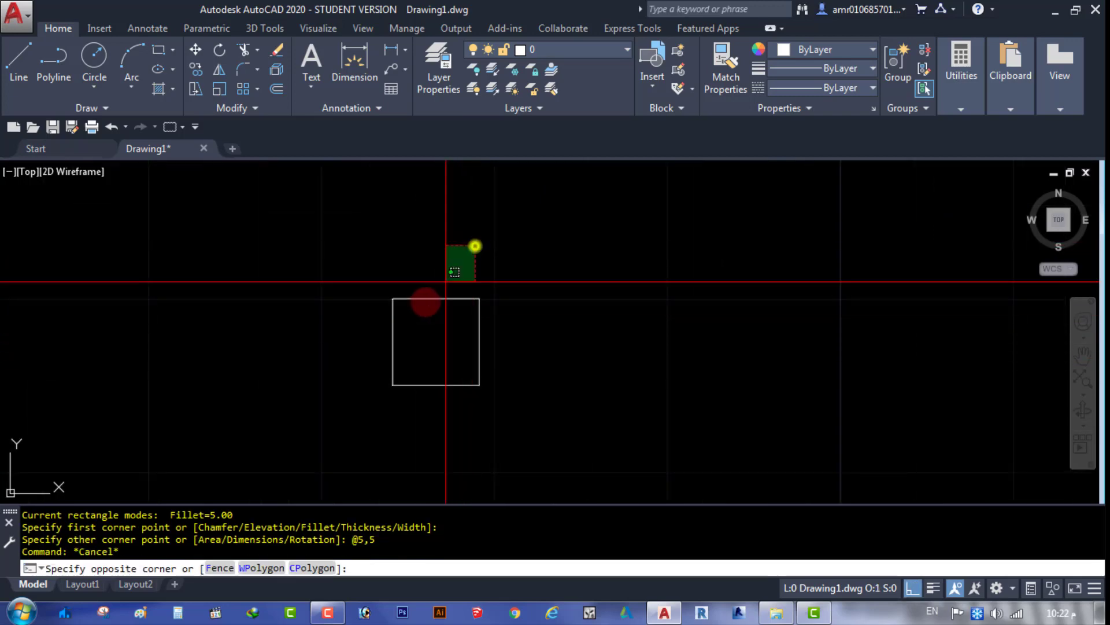
pyautogui.click(409, 318)
pyautogui.scroll(2, 411, 333)
pyautogui.press('Escape')
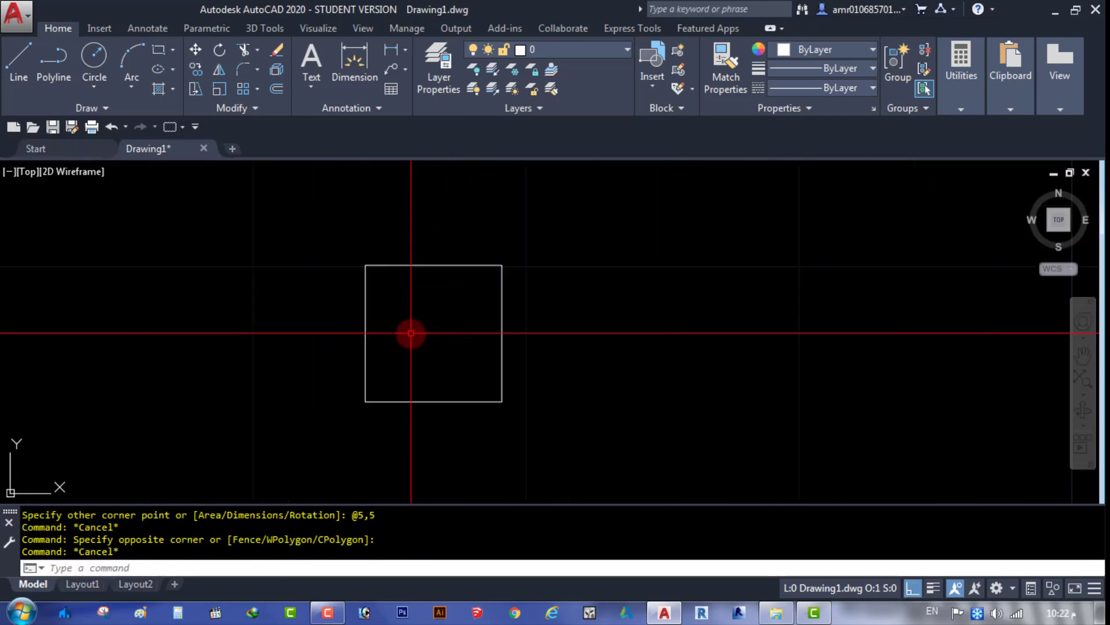
pyautogui.write('c')
pyautogui.press('Return')
pyautogui.click(433, 334)
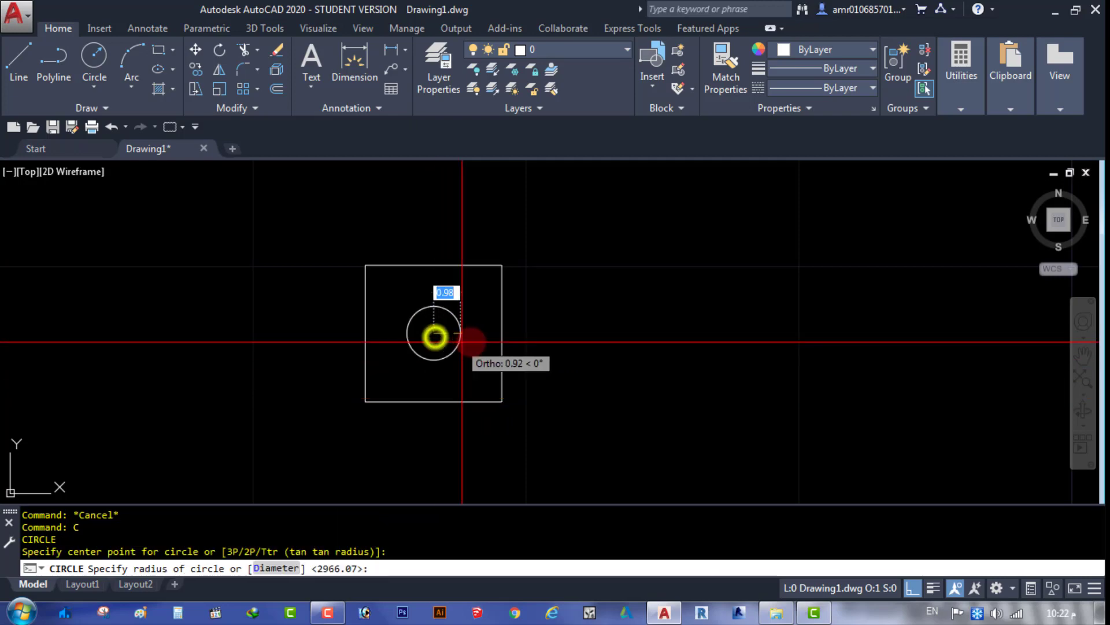
pyautogui.click(481, 336)
pyautogui.press('Escape')
# Window-select the square and circle repeatedly, leaving nothing selected.
pyautogui.scroll(-5, 515, 308)
pyautogui.scroll(2, 544, 322)
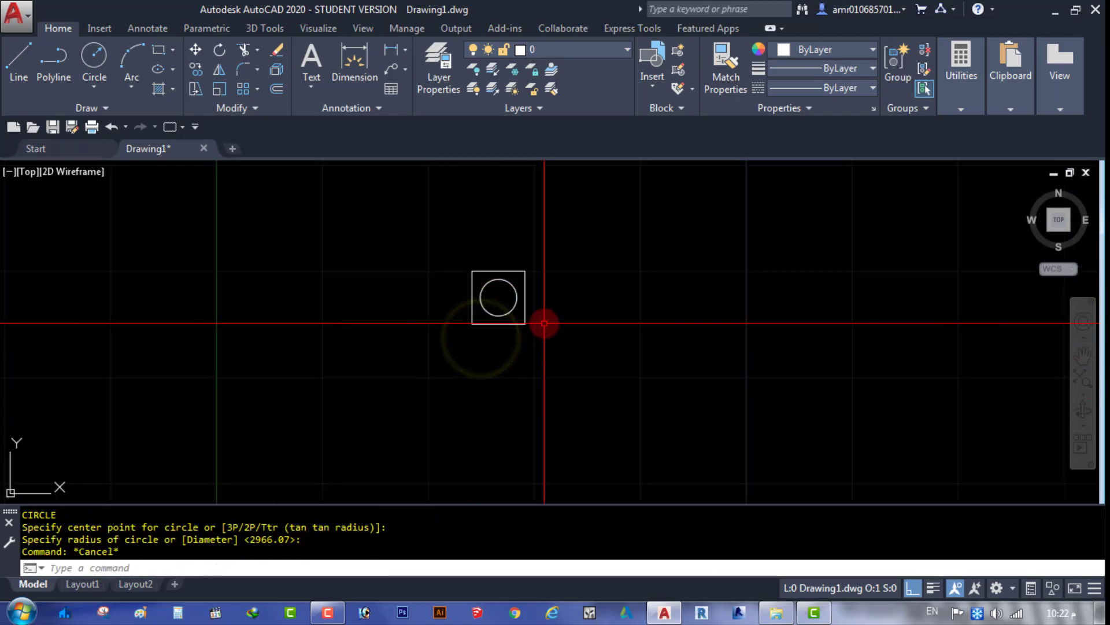
pyautogui.click(568, 248)
pyautogui.click(427, 389)
pyautogui.press('Escape')
pyautogui.press('Escape')
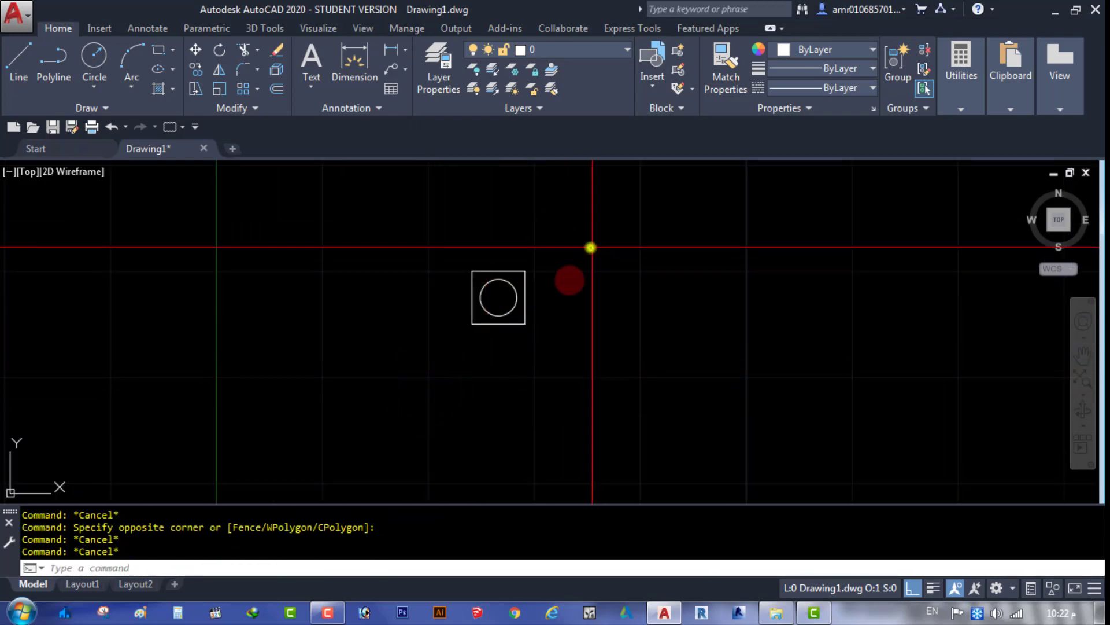
pyautogui.click(426, 349)
pyautogui.scroll(3, 426, 349)
pyautogui.press('Escape')
pyautogui.click(575, 216)
pyautogui.click(528, 255)
pyautogui.click(509, 266)
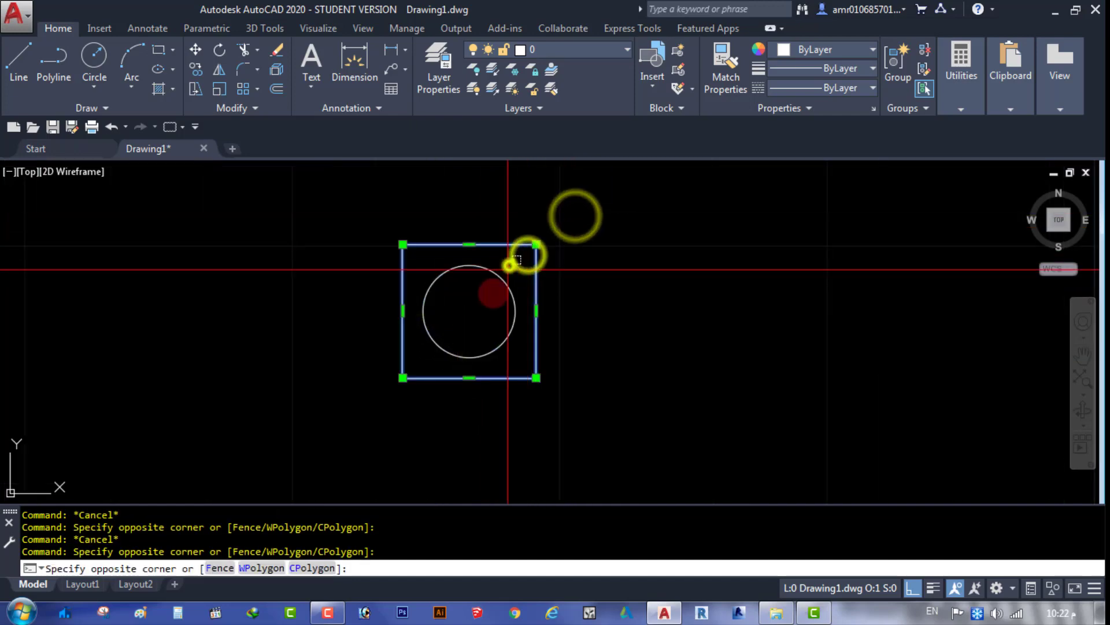
pyautogui.click(476, 305)
pyautogui.press('Escape')
pyautogui.press('Escape')
pyautogui.scroll(-2, 470, 350)
pyautogui.press('Escape')
pyautogui.press('Escape')
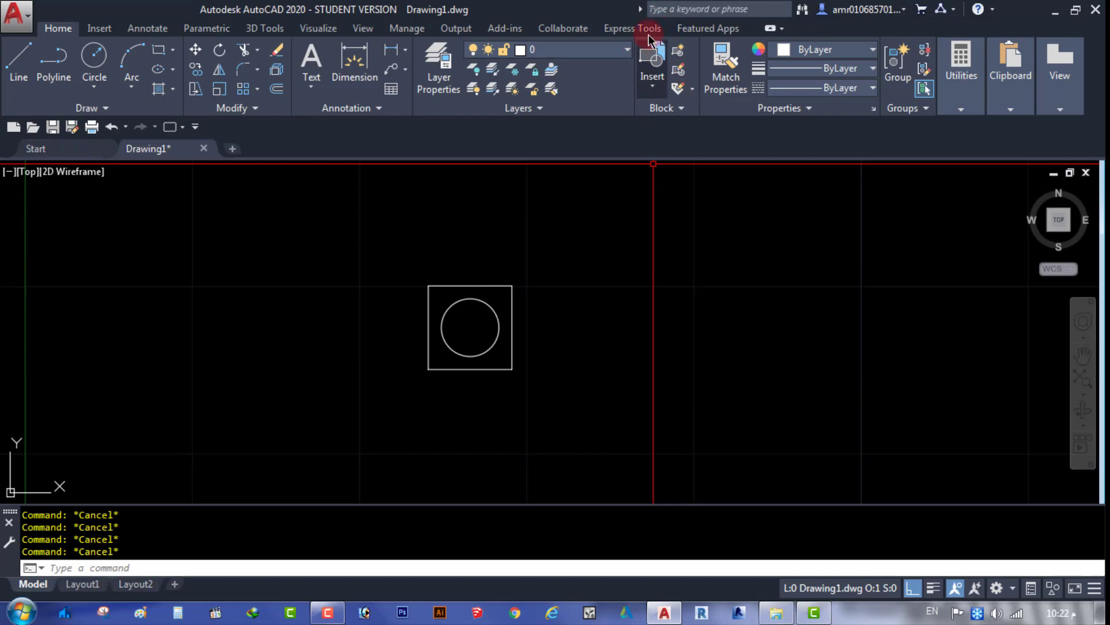
pyautogui.scroll(-4, 533, 396)
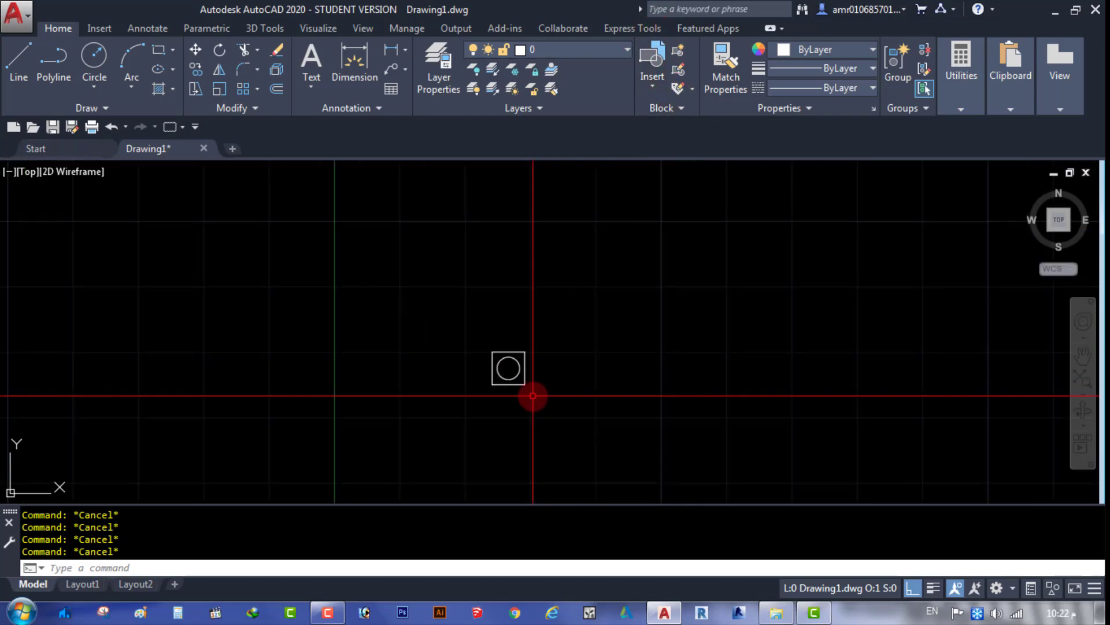
pyautogui.scroll(2, 533, 395)
pyautogui.click(427, 417)
pyautogui.click(547, 300)
pyautogui.press('Escape')
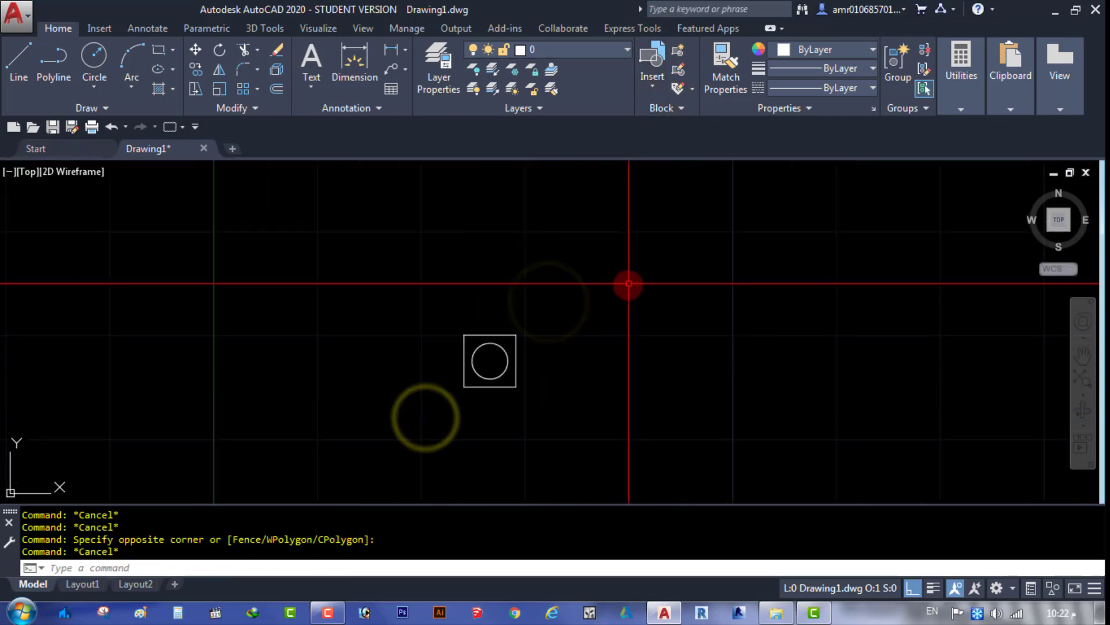
# Define a block from the square and circle, based at the circle's centre.
pyautogui.write('b')
pyautogui.press('Return')
pyautogui.write('amr')
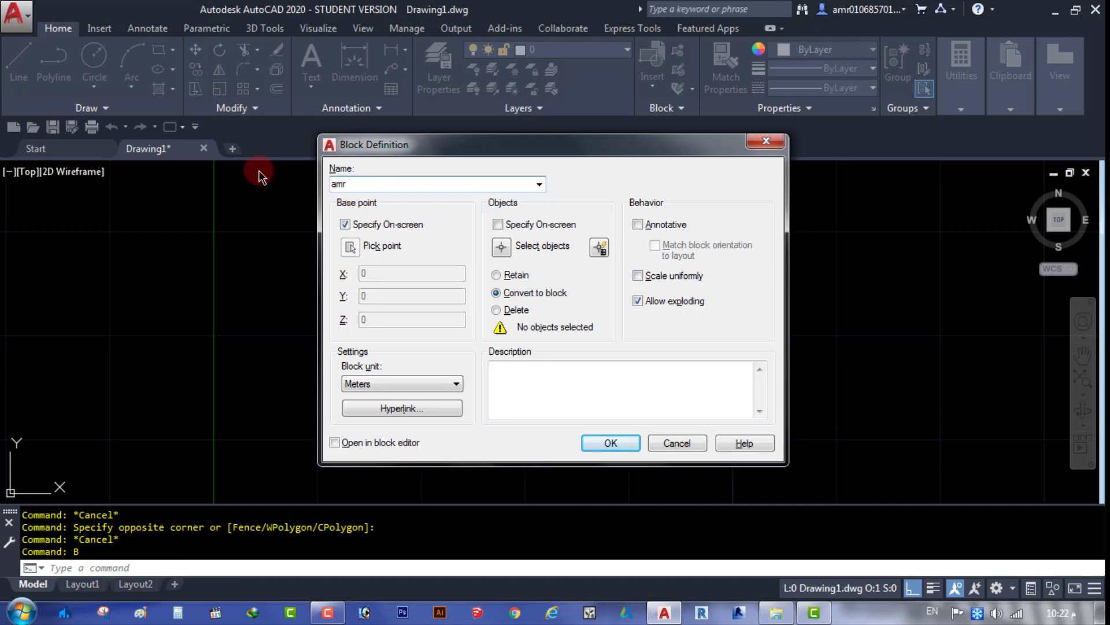
pyautogui.click(501, 253)
pyautogui.click(560, 310)
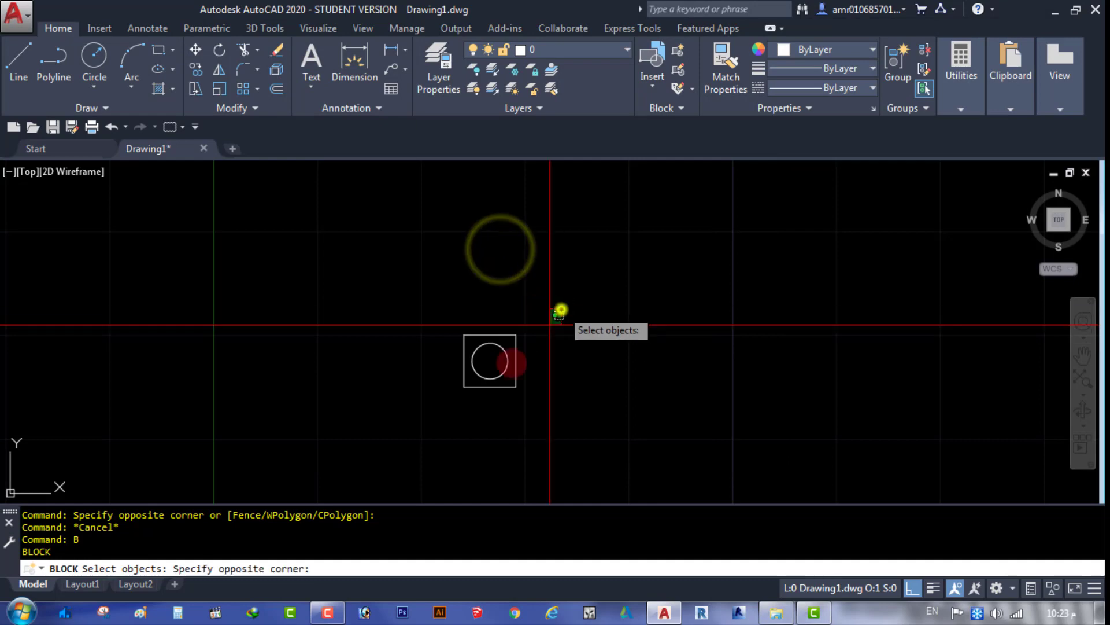
pyautogui.click(439, 421)
pyautogui.rightClick(437, 423)
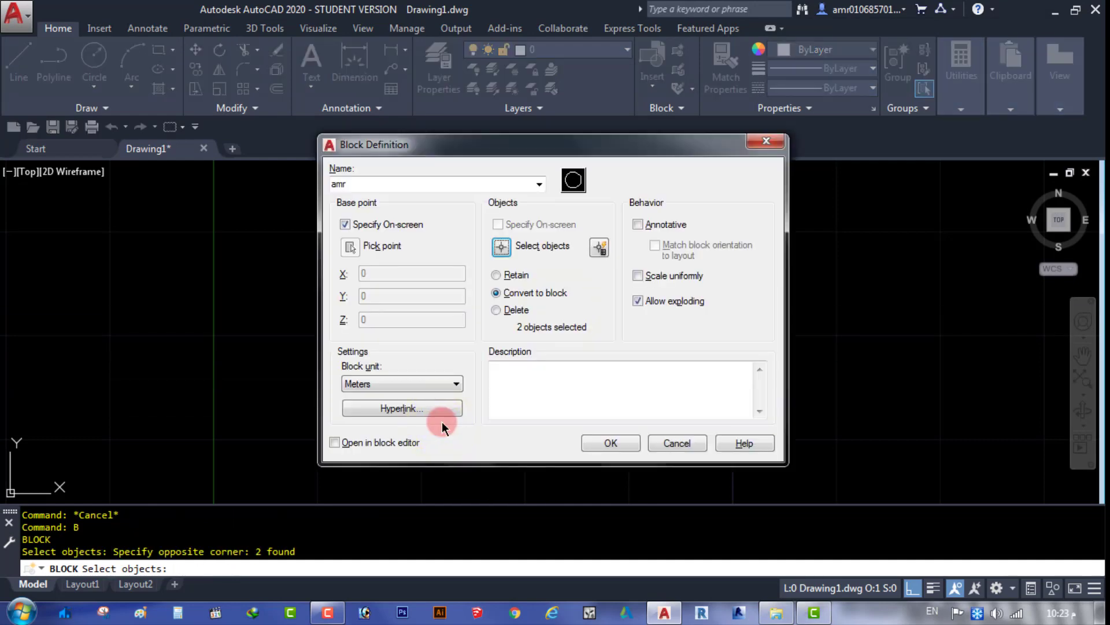
pyautogui.click(615, 443)
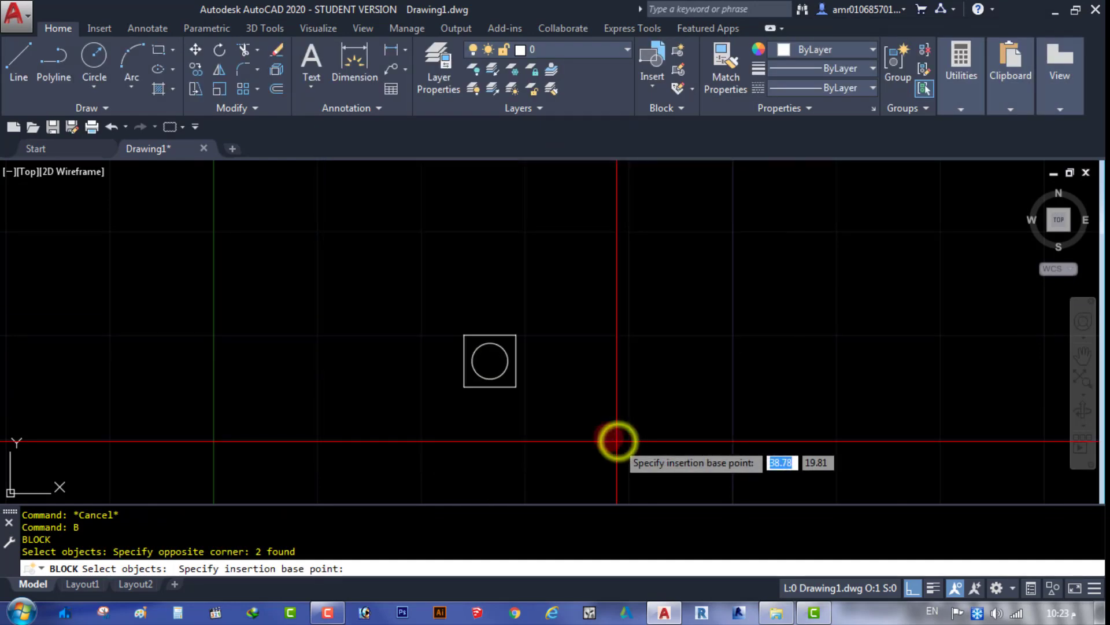
pyautogui.click(491, 364)
pyautogui.press('Escape')
pyautogui.press('Escape')
# Erase the leftover loose circle-in-square copy, undoing an accidental stretch.
pyautogui.scroll(-1, 526, 324)
pyautogui.click(520, 377)
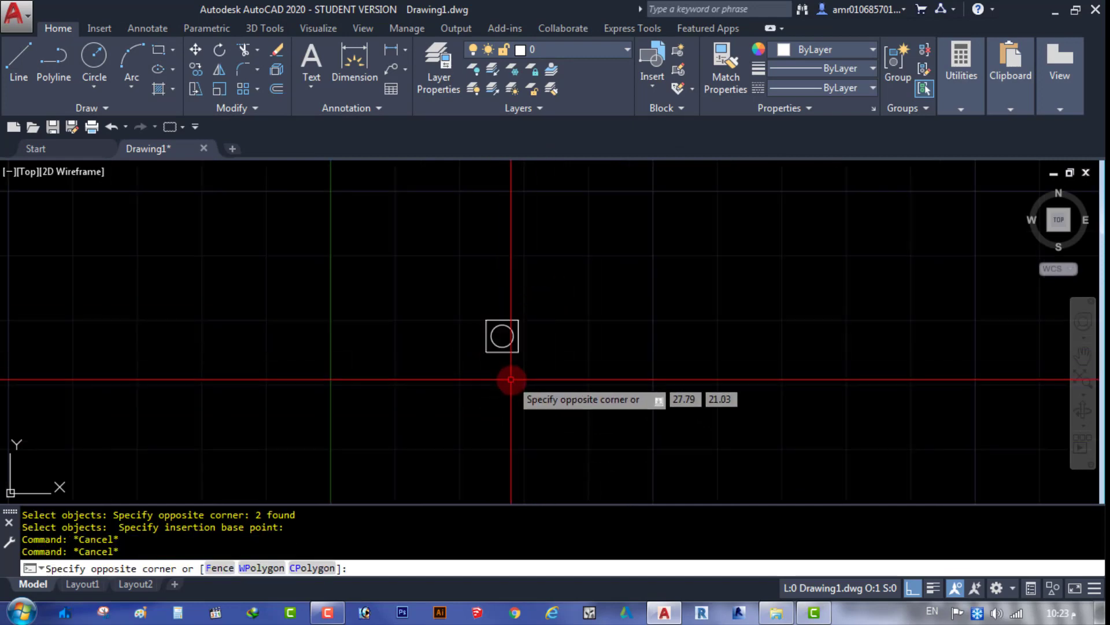
pyautogui.press('Escape')
pyautogui.click(520, 352)
pyautogui.click(502, 335)
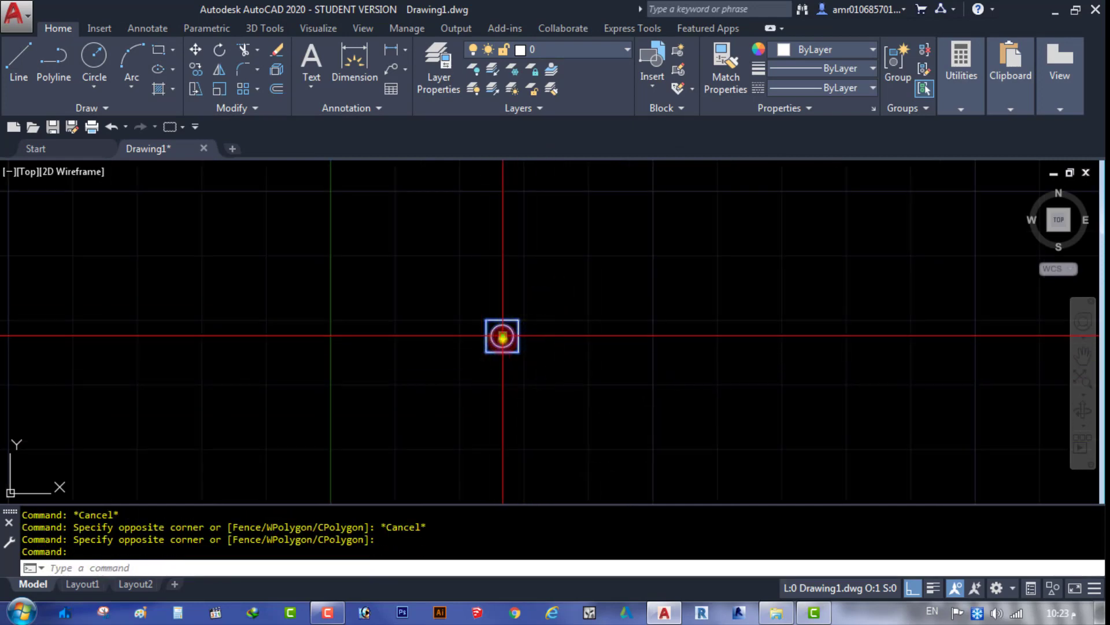
pyautogui.click(300, 335)
pyautogui.press('Escape')
pyautogui.click(334, 288)
pyautogui.click(311, 335)
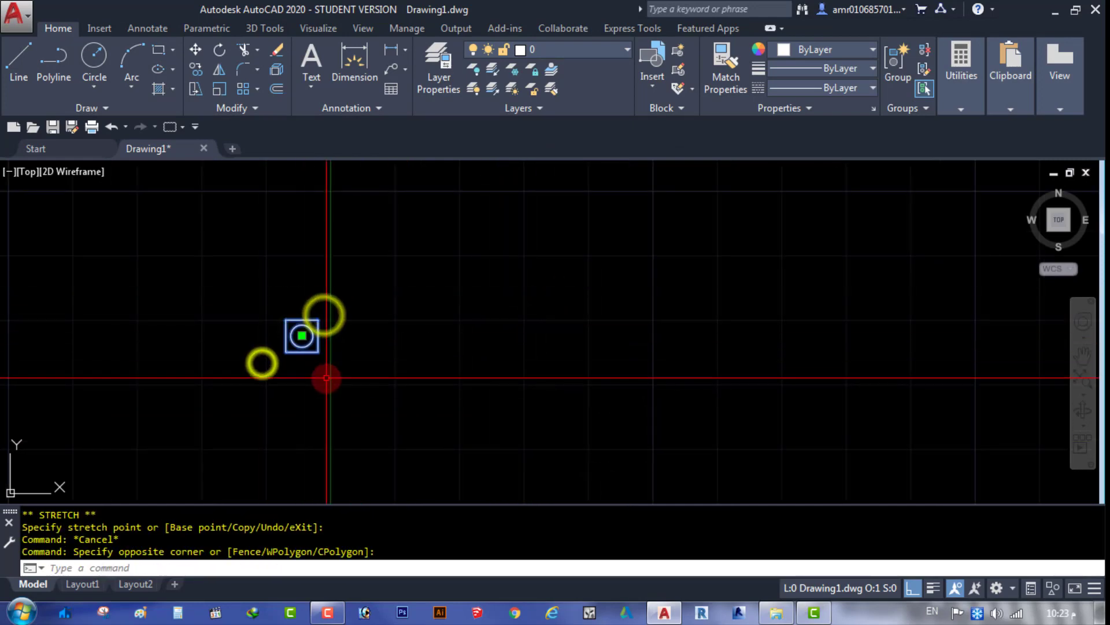
pyautogui.press('Delete')
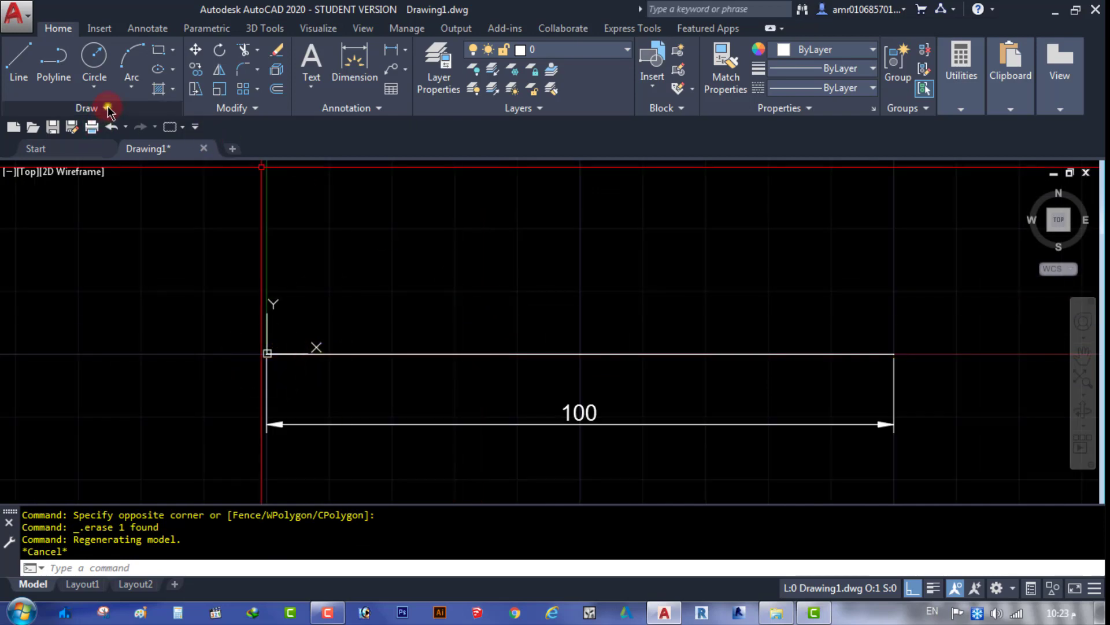
pyautogui.click(105, 108)
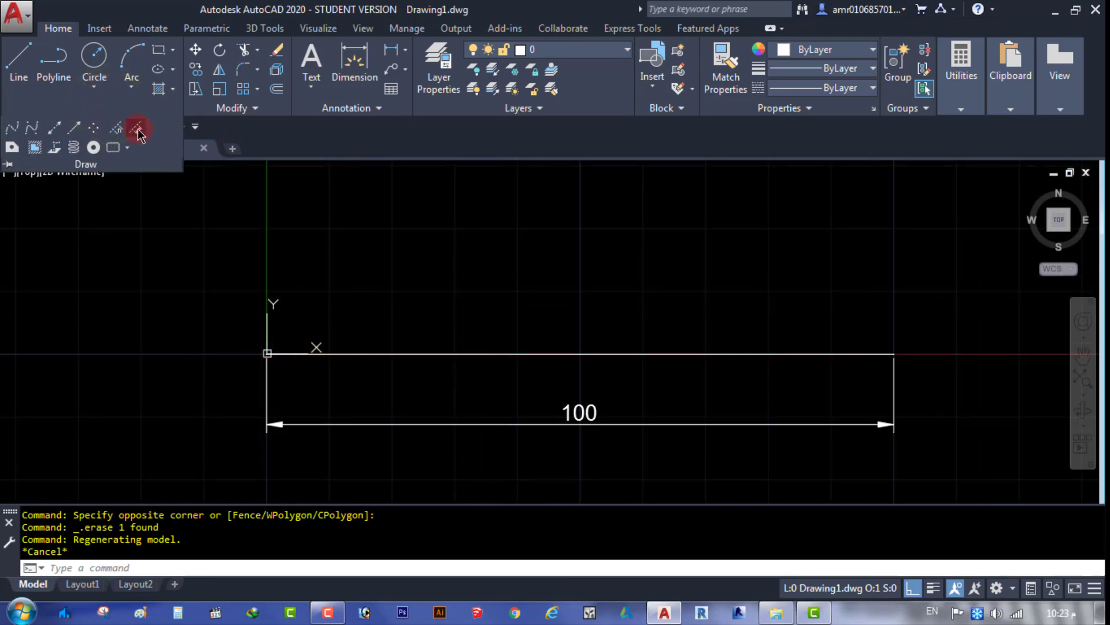
# Select and deselect the 100-unit line, recentring the view on it and its dimension.
pyautogui.press('Escape')
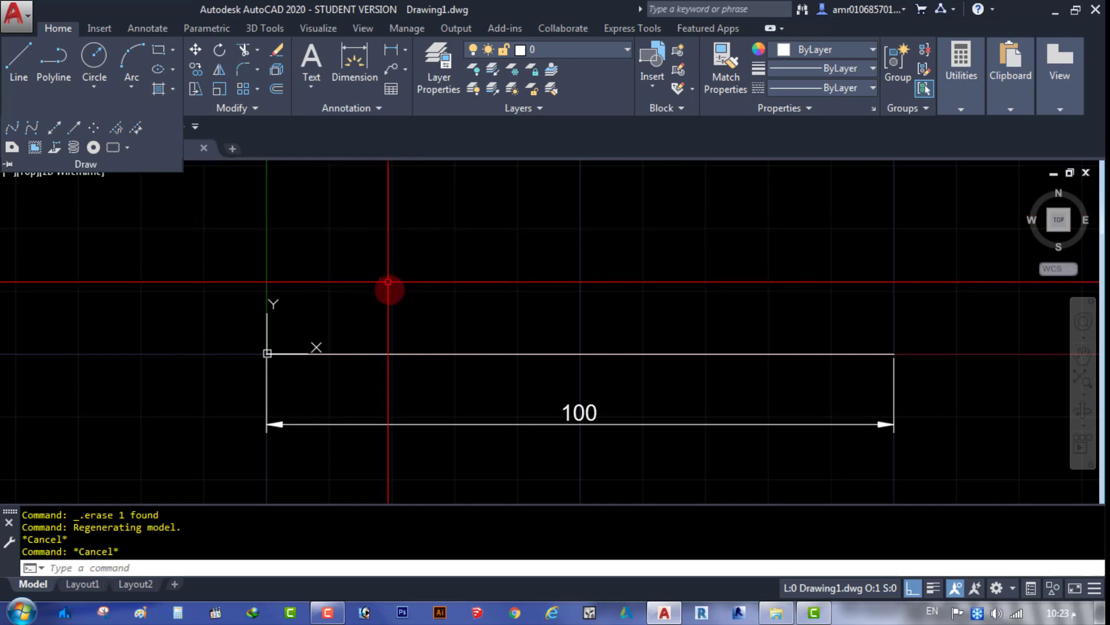
pyautogui.press('Escape')
pyautogui.click(443, 300)
pyautogui.click(401, 377)
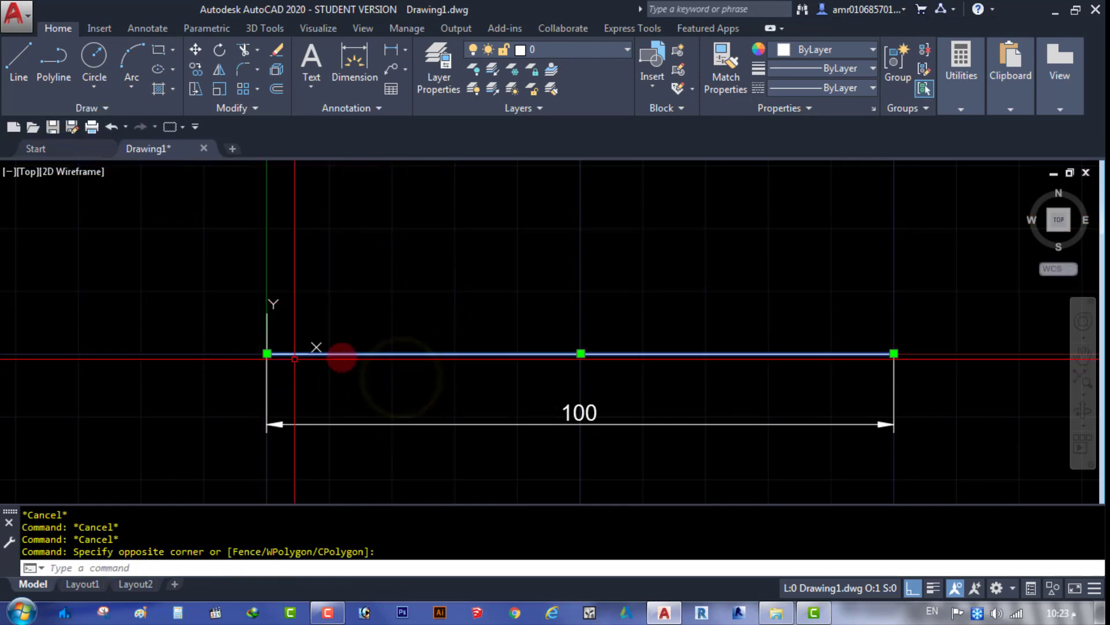
pyautogui.press('Escape')
pyautogui.press('Escape')
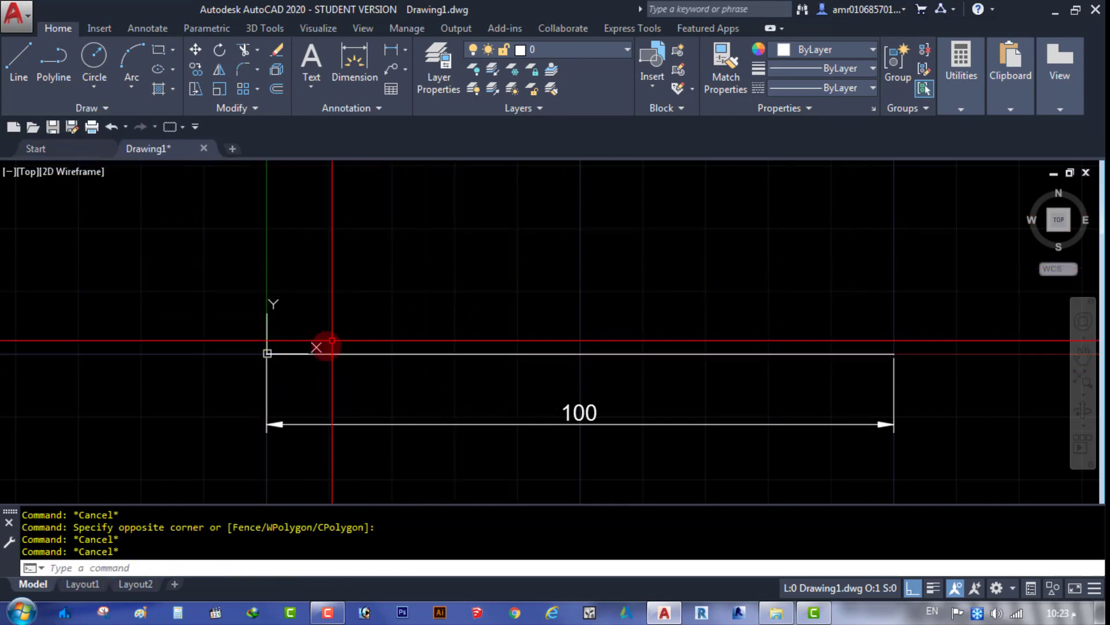
pyautogui.scroll(-2, 485, 313)
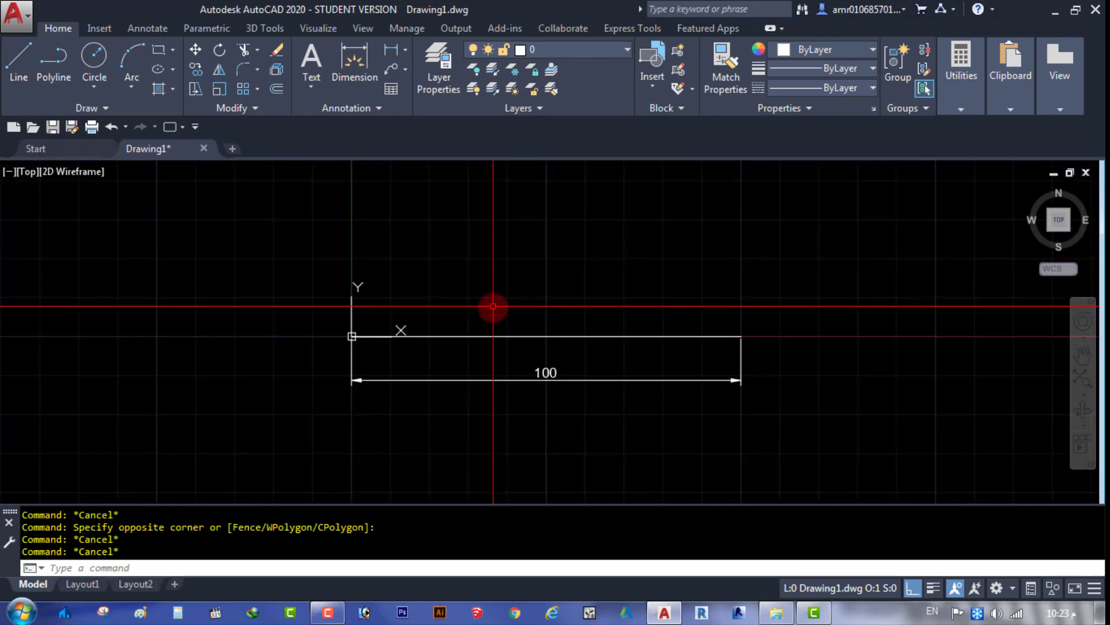
pyautogui.moveTo(542, 322); pyautogui.dragTo(483, 376, button='middle')
pyautogui.scroll(2, 483, 376)
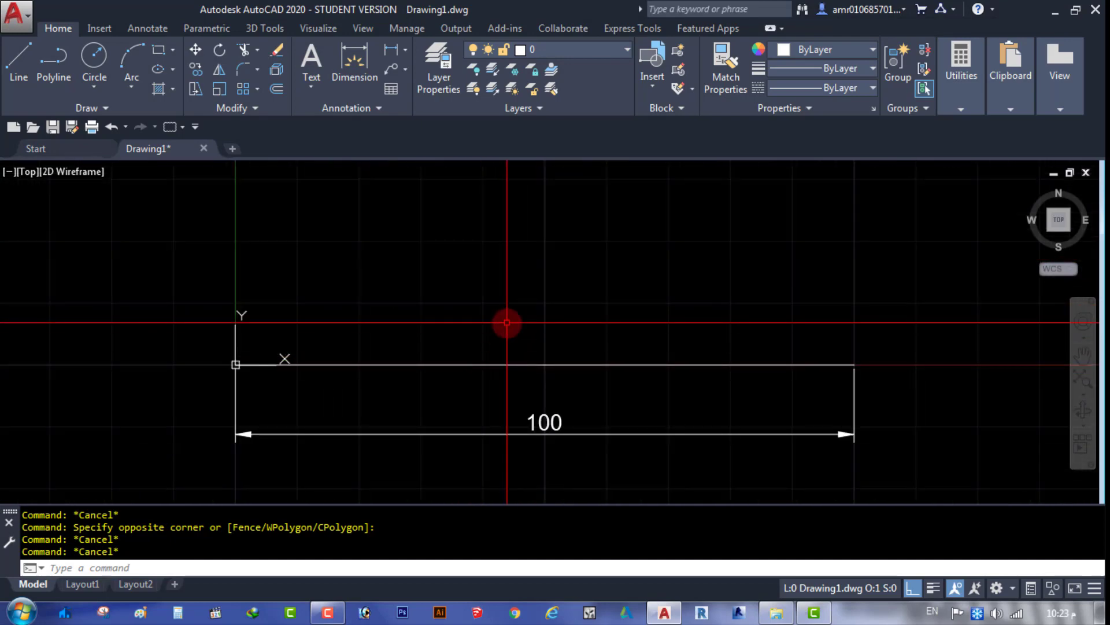
pyautogui.scroll(2, 500, 362)
pyautogui.scroll(-2, 513, 322)
# Clear the line selection and start Measure from the expanded Draw panel.
pyautogui.click(502, 362)
pyautogui.scroll(1, 503, 364)
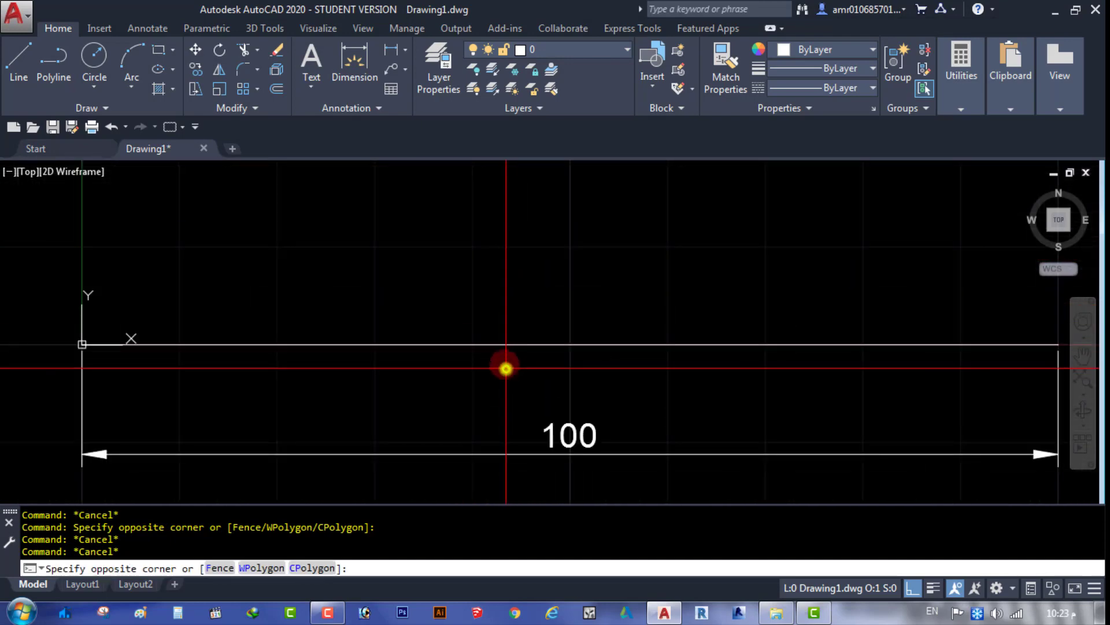
pyautogui.click(473, 285)
pyautogui.scroll(-1, 462, 280)
pyautogui.press('Escape')
pyautogui.press('Escape')
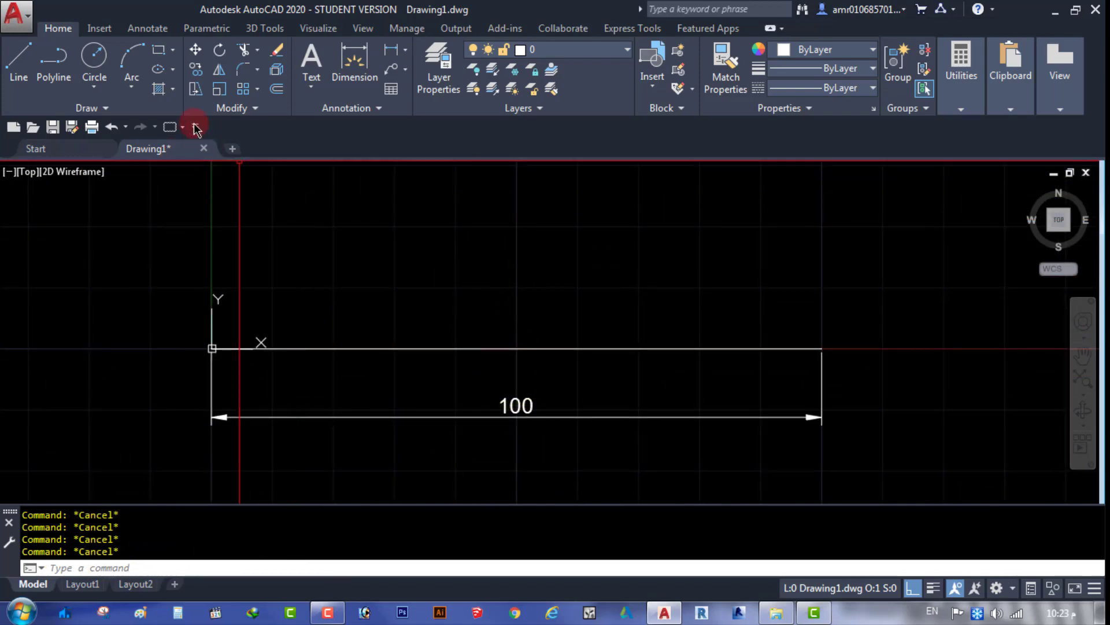
pyautogui.click(116, 108)
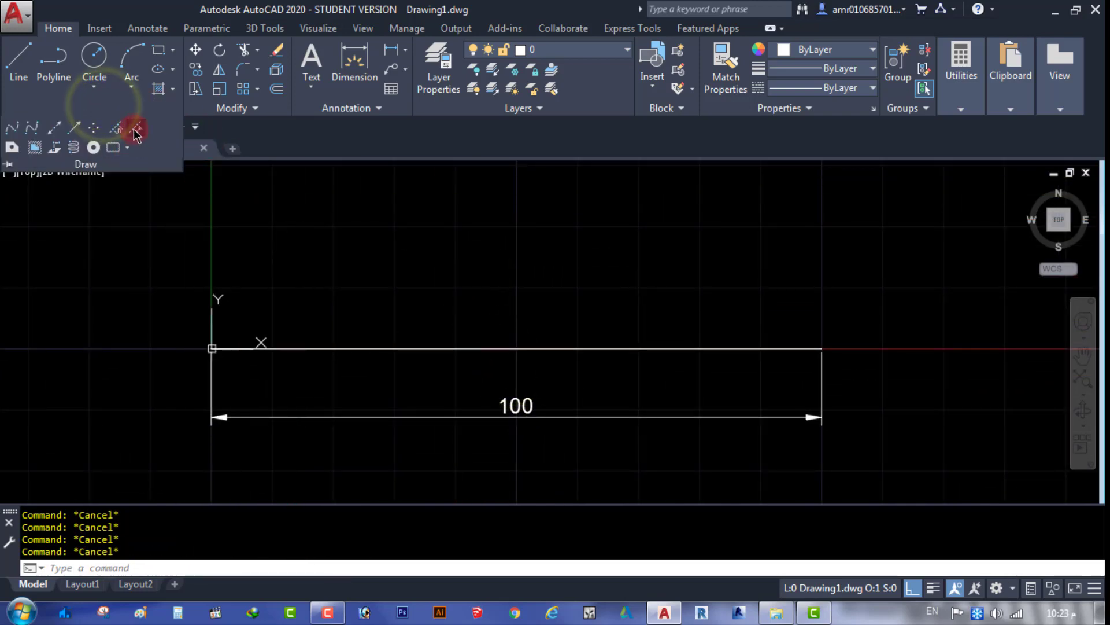
pyautogui.click(135, 128)
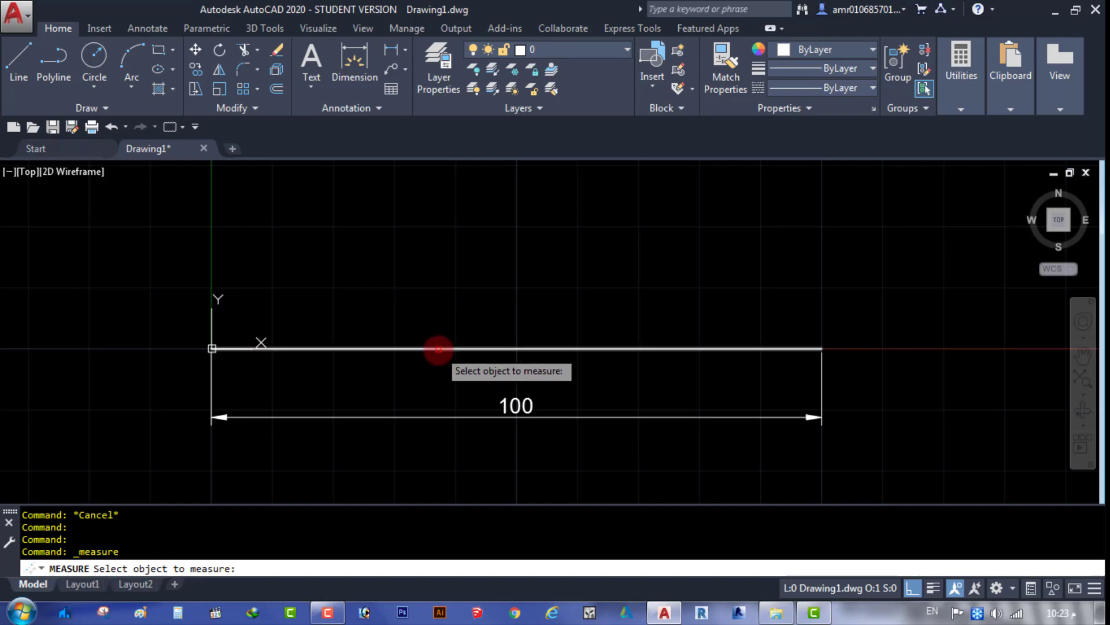
# Pick the 100-unit line as the Measure path and choose the Block option.
pyautogui.click(434, 349)
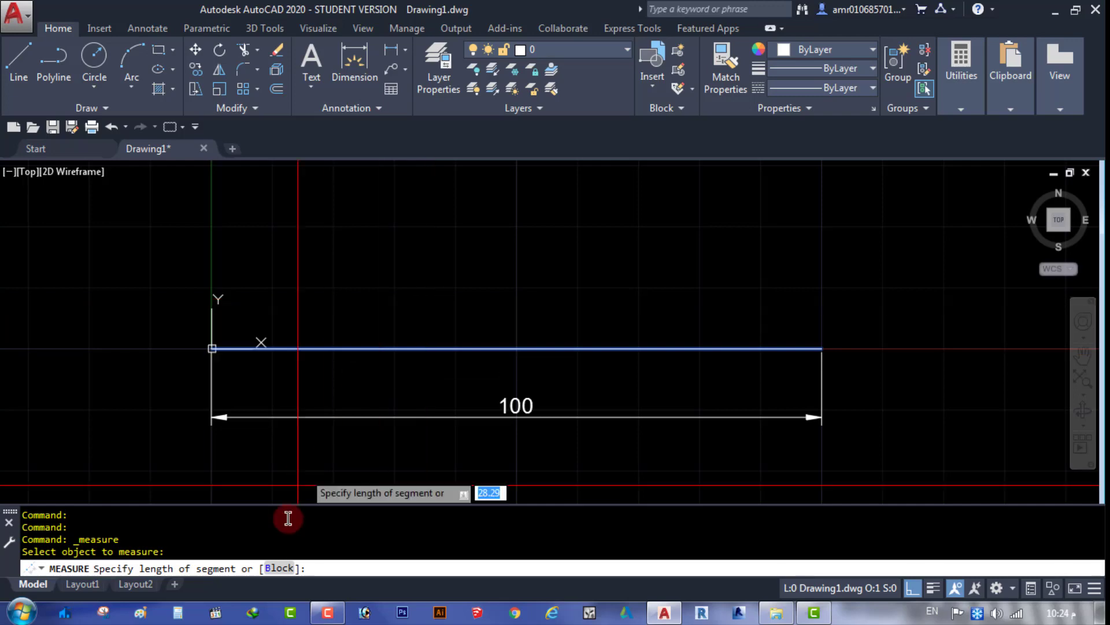
pyautogui.click(217, 571)
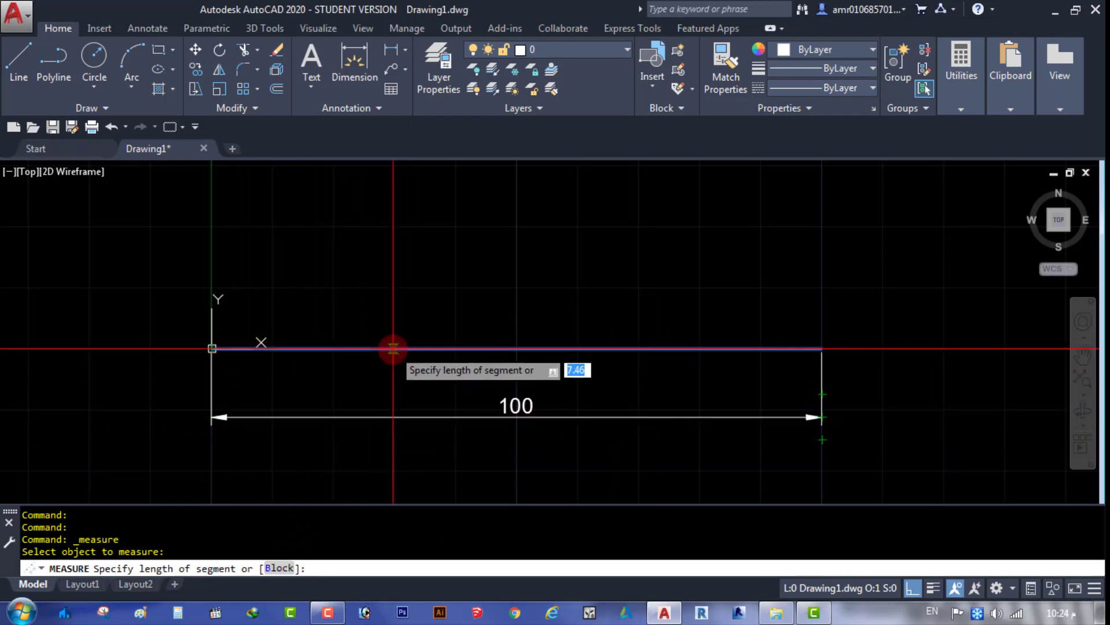
pyautogui.click(282, 568)
pyautogui.write('amr')
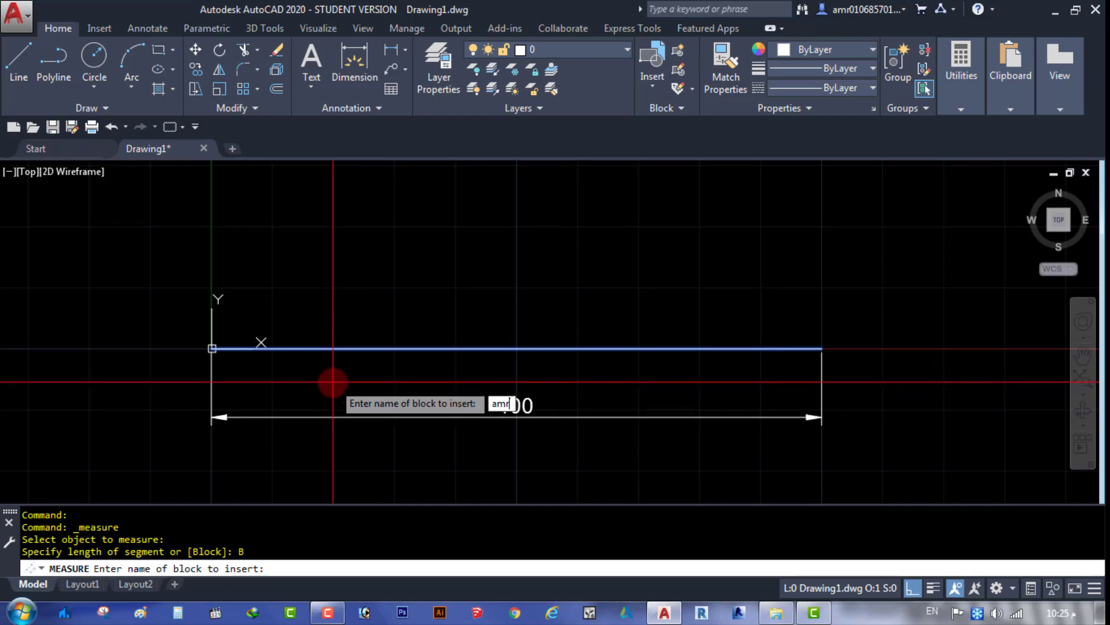
# Measure with the circle-in-square block, unaligned (n), at a 10-unit segment length.
pyautogui.press('Return')
pyautogui.write('n')
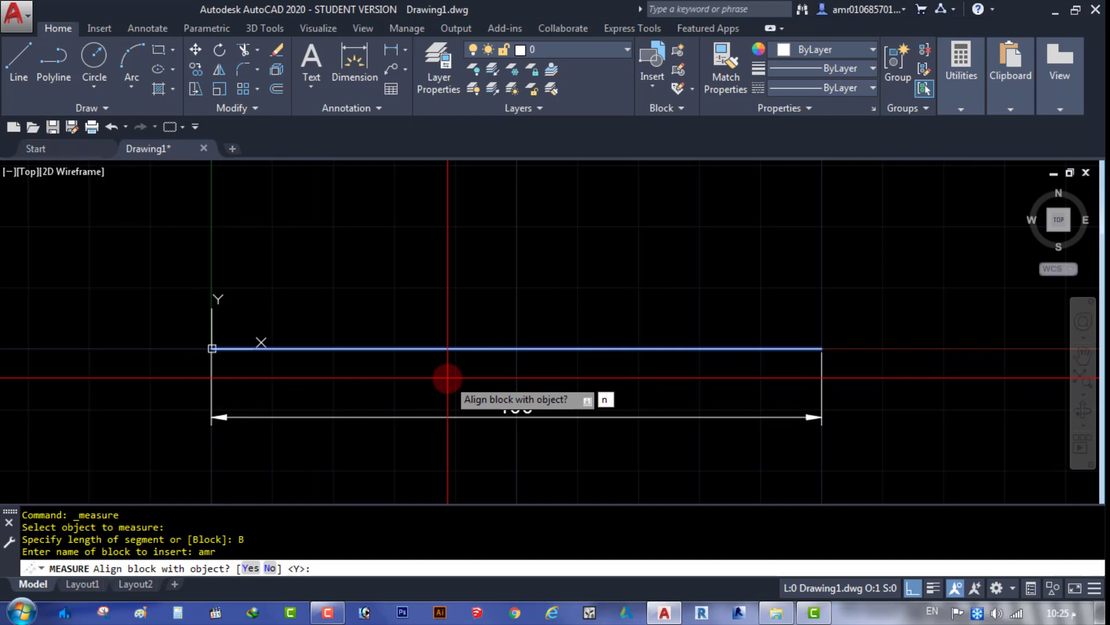
pyautogui.press('Return')
pyautogui.write('10')
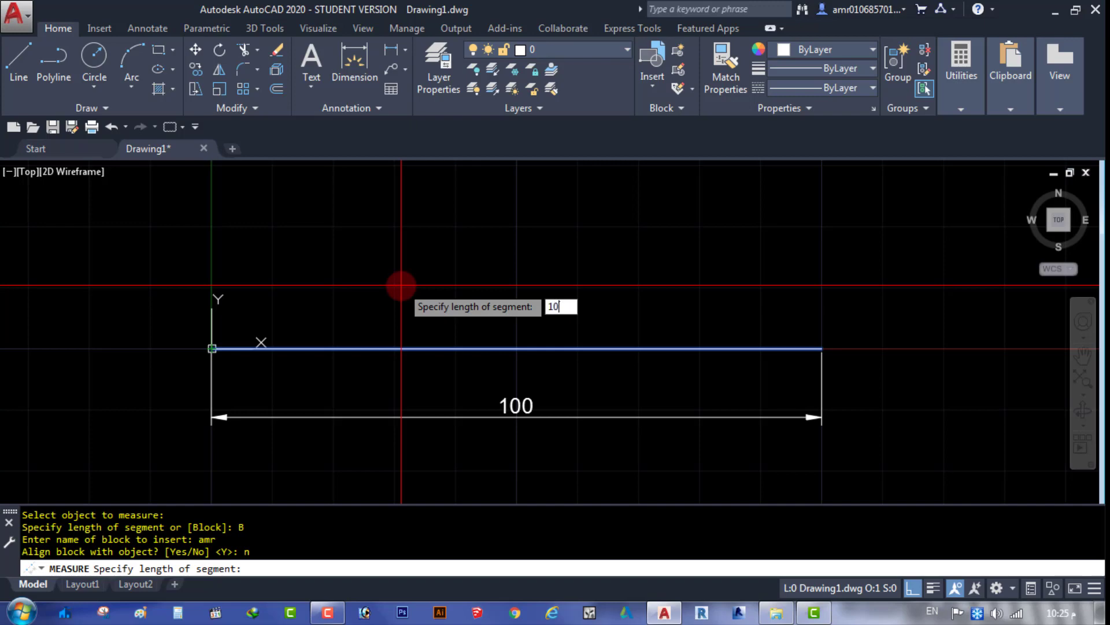
pyautogui.press('Return')
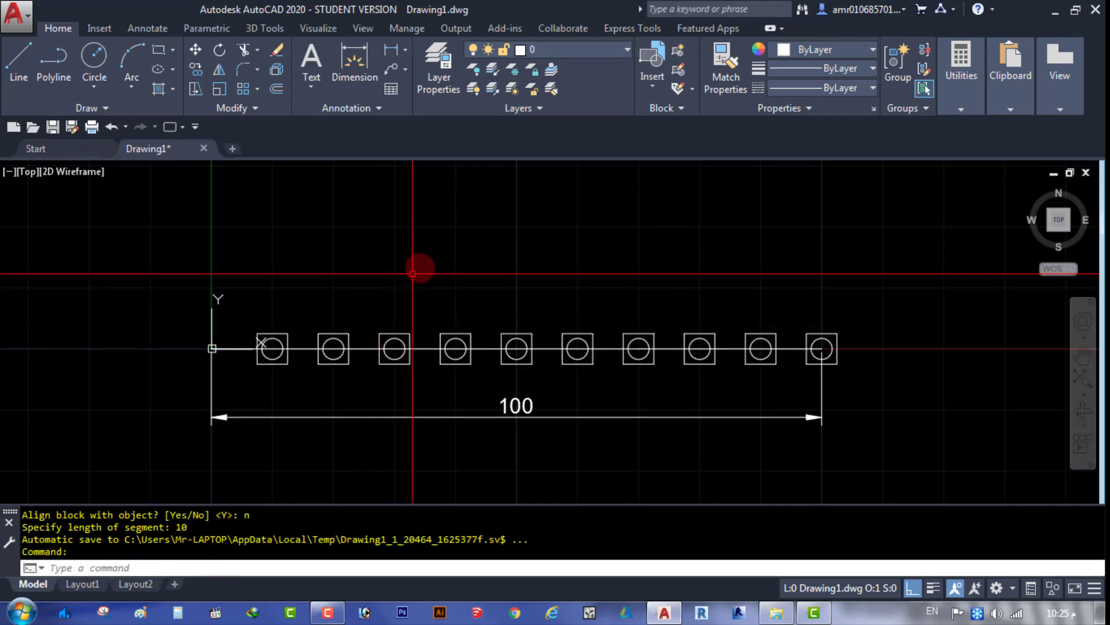
# Check the fourth block's quick properties, hide them, deselect, and zoom to show the whole row.
pyautogui.scroll(2, 473, 342)
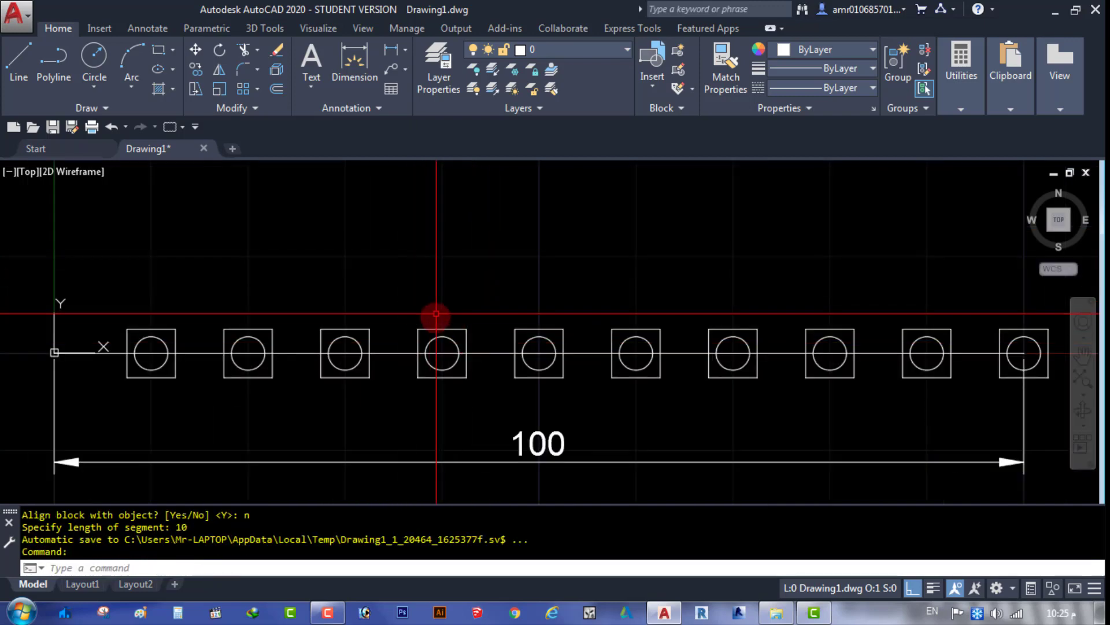
pyautogui.click(429, 329)
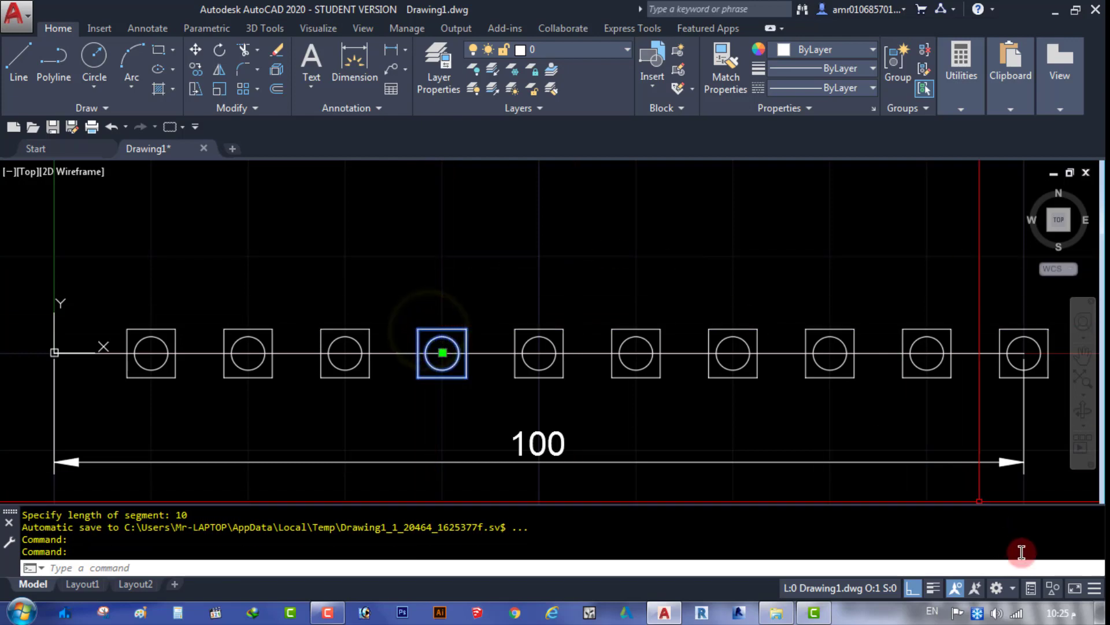
pyautogui.click(1031, 588)
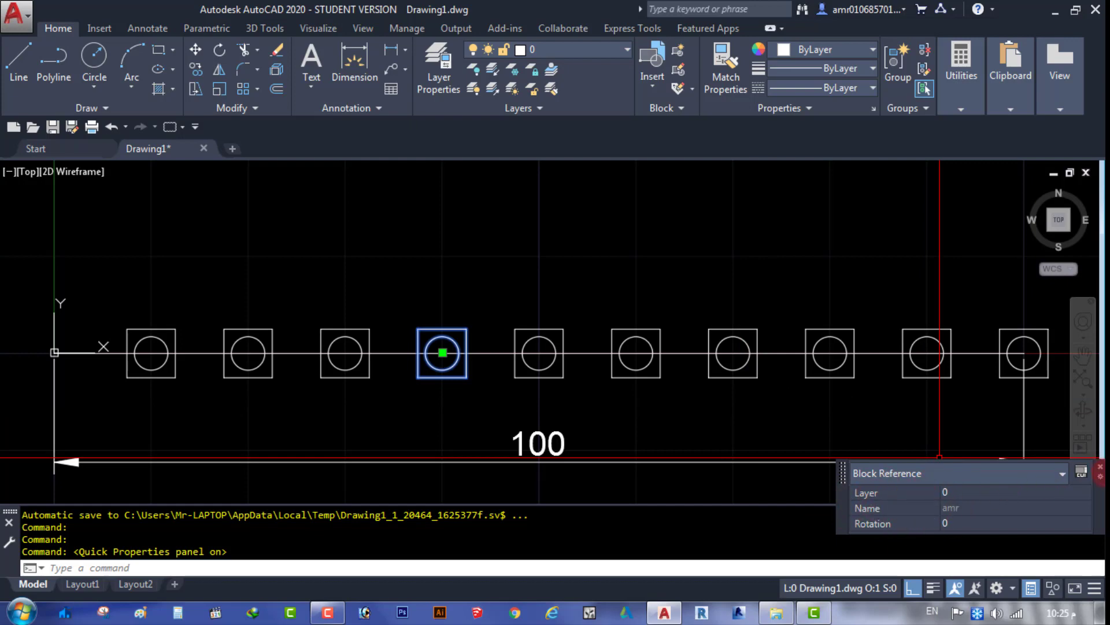
pyautogui.click(1032, 588)
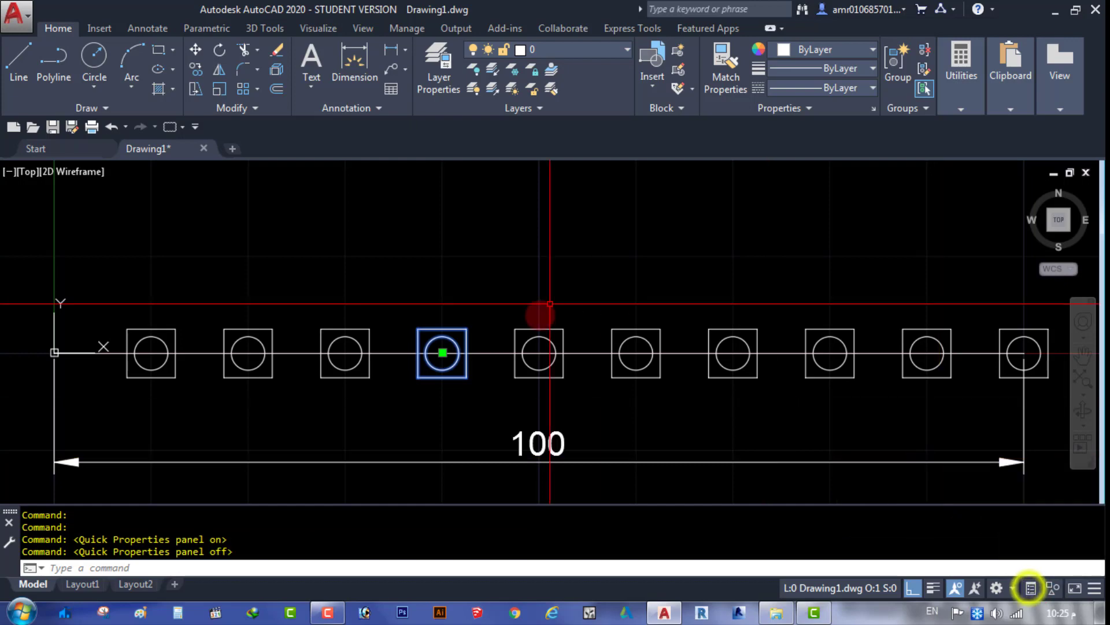
pyautogui.press('Escape')
pyautogui.press('Escape')
pyautogui.scroll(-2, 483, 321)
pyautogui.scroll(2, 404, 266)
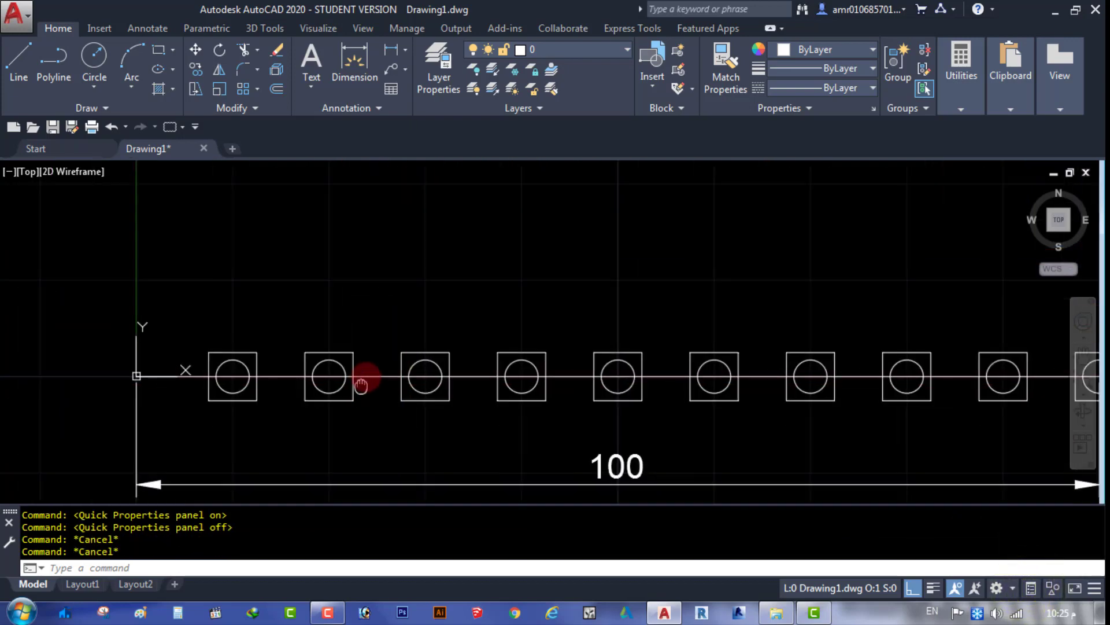
pyautogui.scroll(-2, 359, 376)
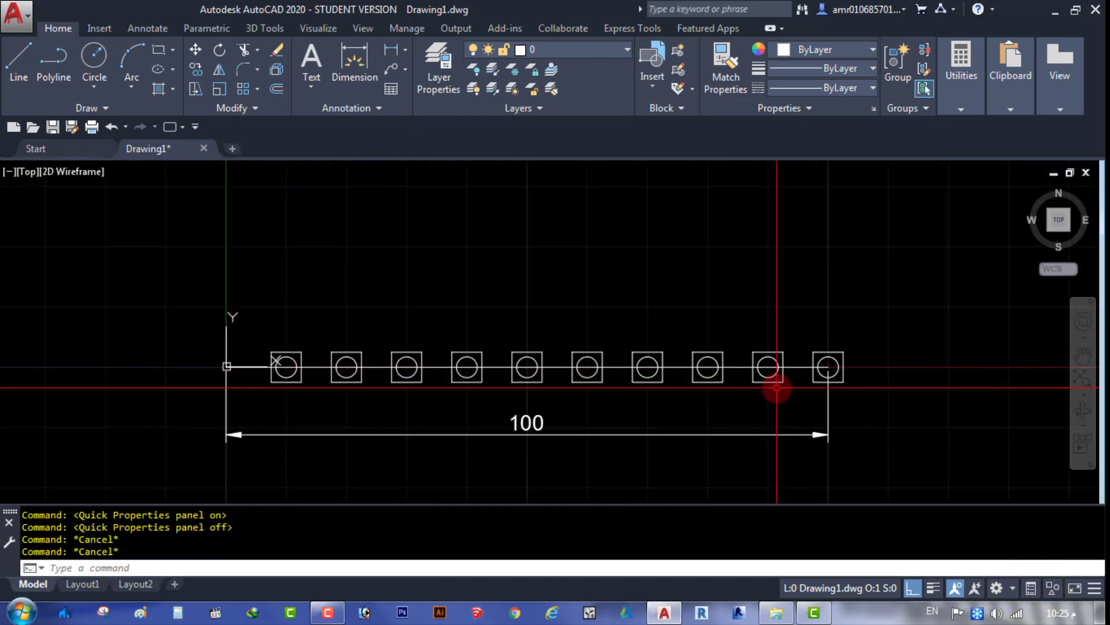
pyautogui.scroll(2, 228, 363)
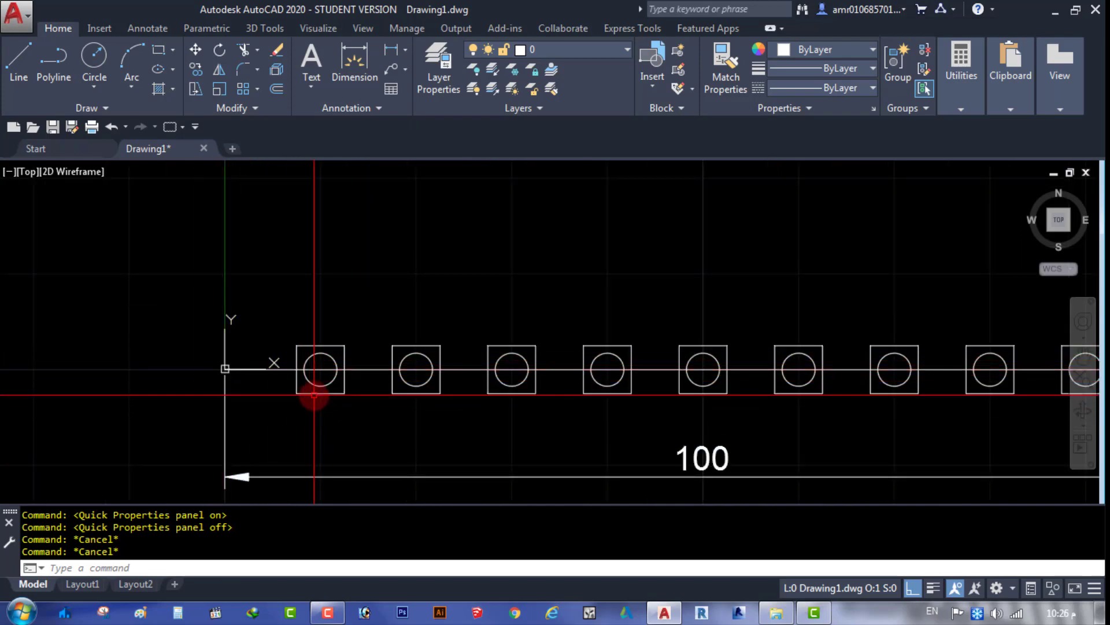
pyautogui.scroll(-2, 338, 398)
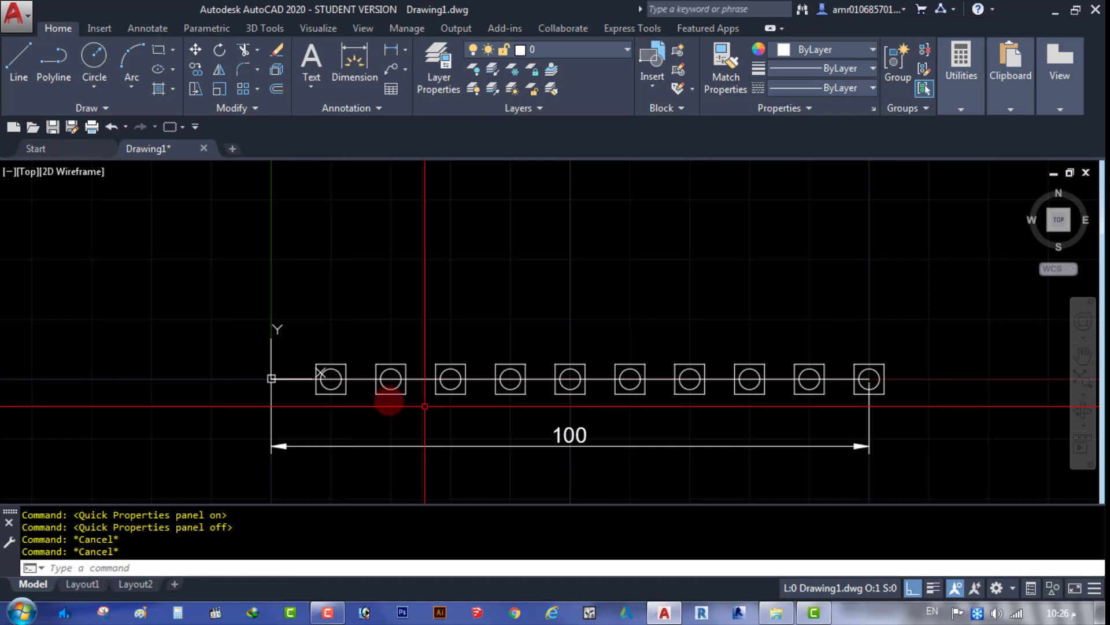
pyautogui.scroll(2, 644, 414)
pyautogui.scroll(4, 479, 364)
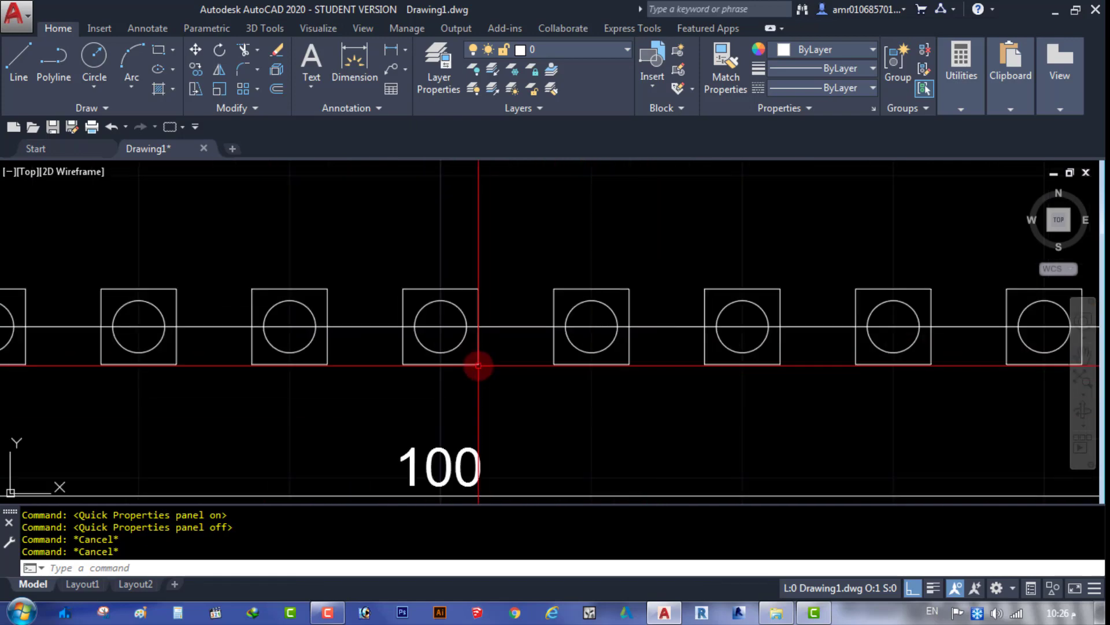
pyautogui.scroll(-6, 479, 364)
# Add a linear dimension of 10 between the first two block centres, above the row.
pyautogui.click(381, 78)
pyautogui.scroll(2, 233, 353)
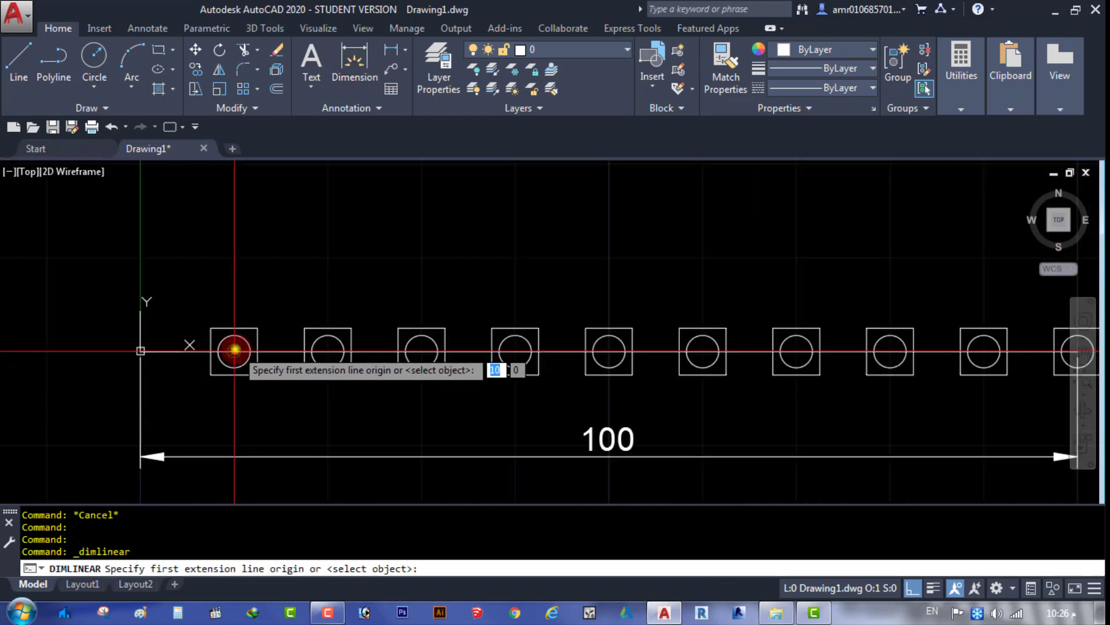
pyautogui.click(234, 351)
pyautogui.click(328, 351)
pyautogui.click(345, 277)
pyautogui.scroll(4, 212, 331)
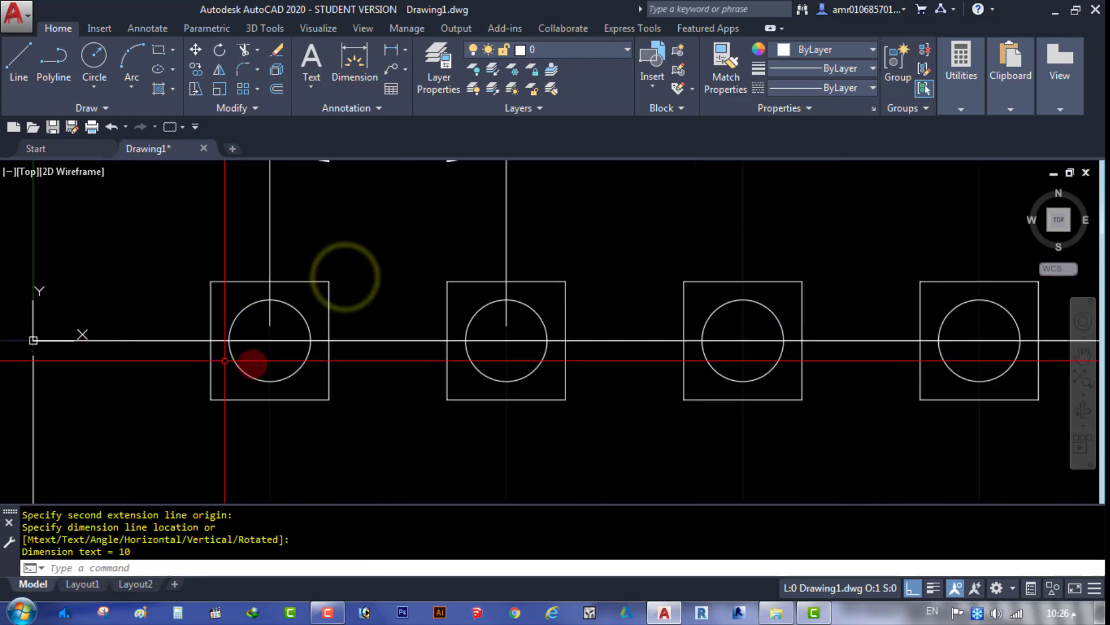
pyautogui.scroll(-6, 448, 368)
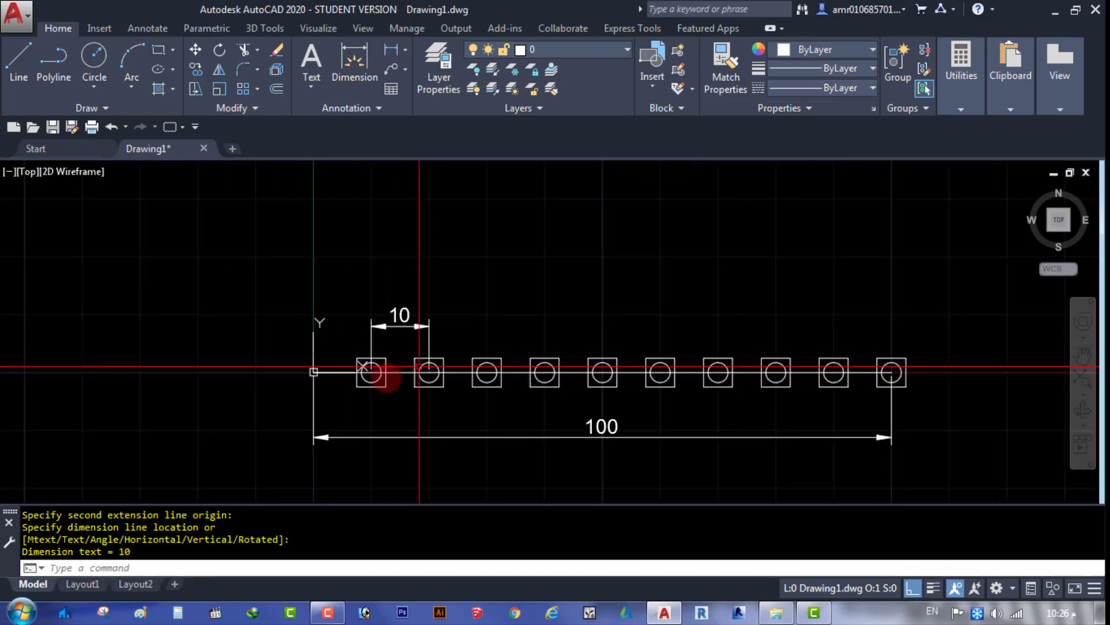
pyautogui.scroll(4, 370, 370)
pyautogui.scroll(-4, 363, 336)
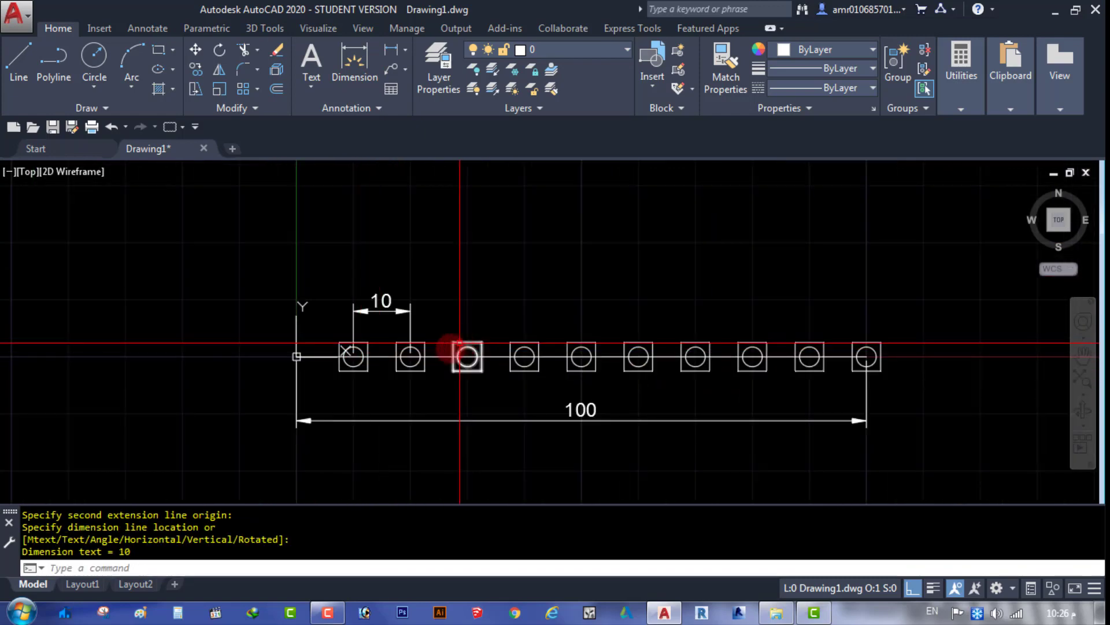
pyautogui.scroll(4, 442, 354)
pyautogui.scroll(-2, 416, 352)
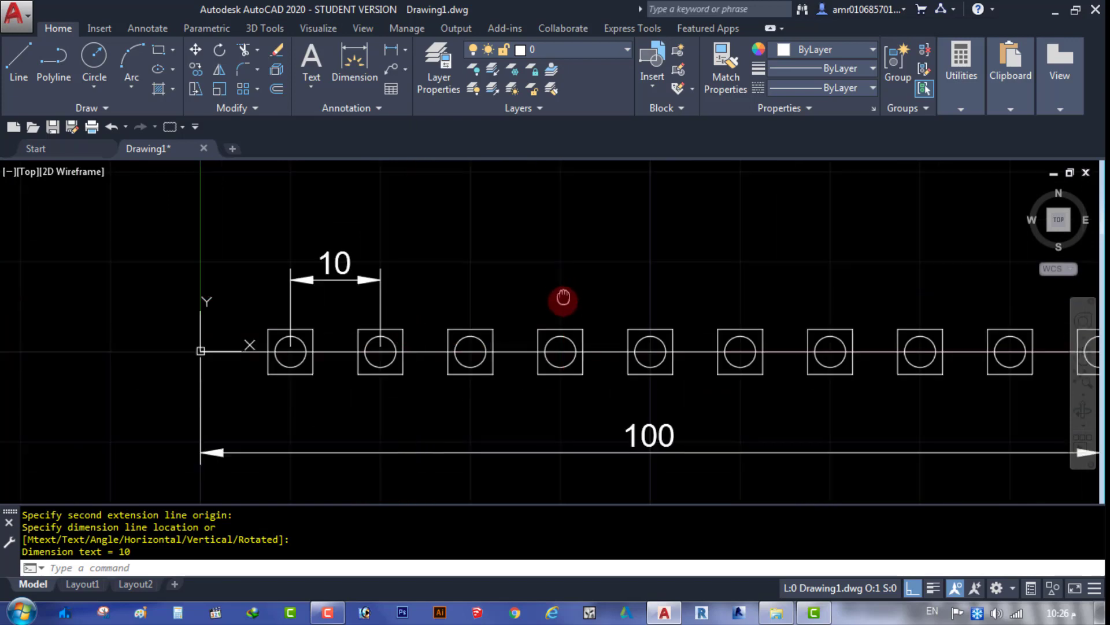
pyautogui.scroll(-2, 493, 300)
pyautogui.scroll(-2, 678, 343)
# Zoom and pan to review the dimensioned row of blocks.
pyautogui.scroll(2, 678, 343)
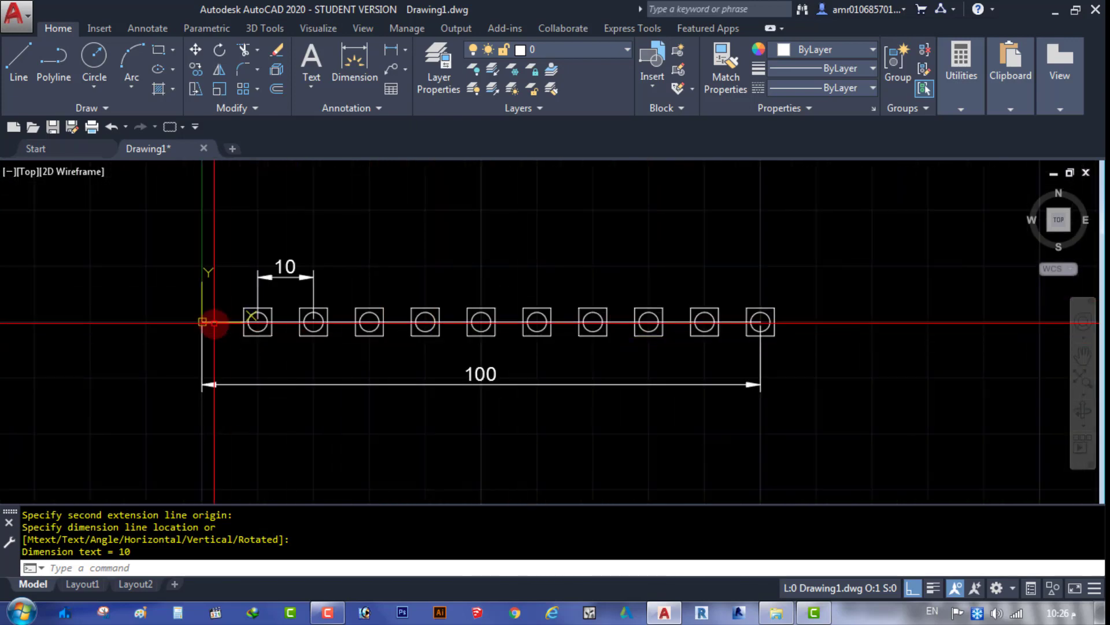
pyautogui.scroll(2, 388, 357)
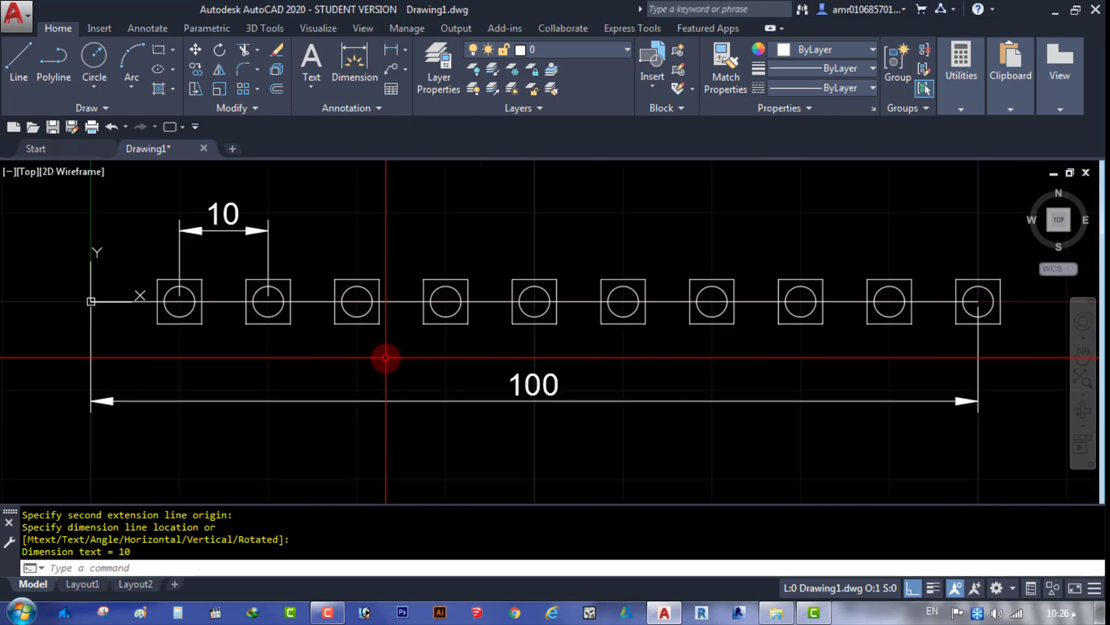
pyautogui.scroll(-2, 423, 342)
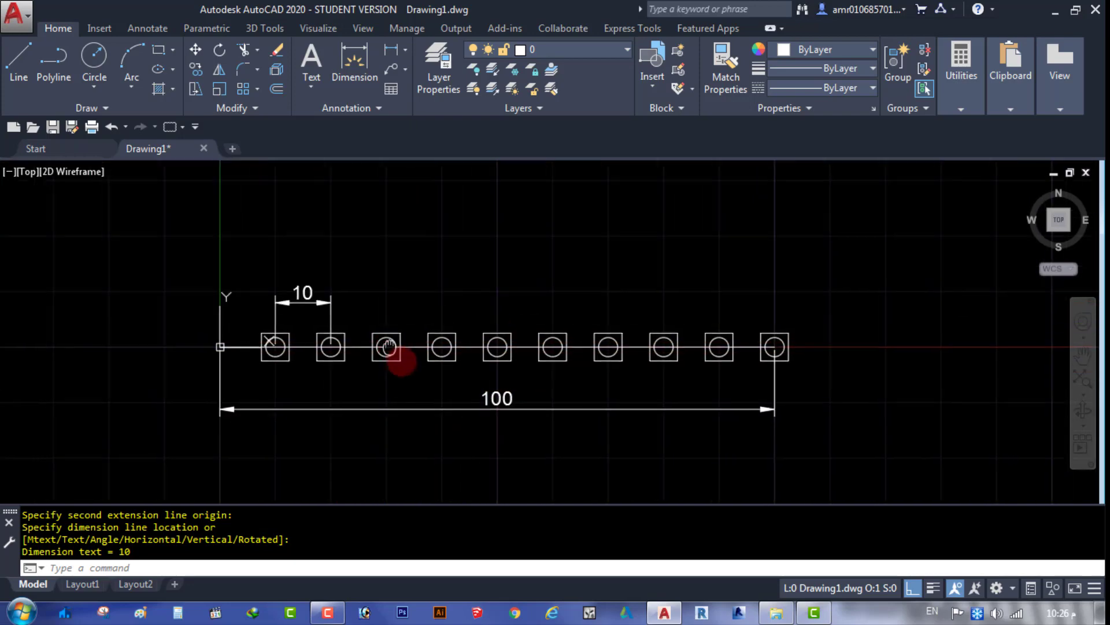
pyautogui.scroll(3, 476, 361)
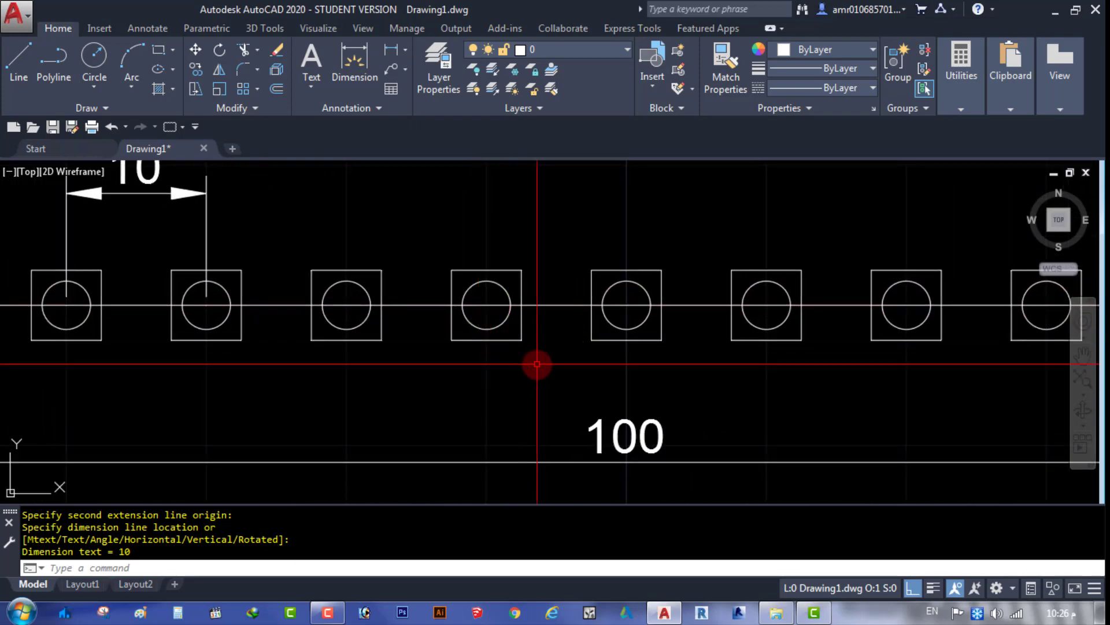
pyautogui.scroll(-3, 536, 365)
pyautogui.scroll(-2, 491, 359)
pyautogui.scroll(2, 538, 353)
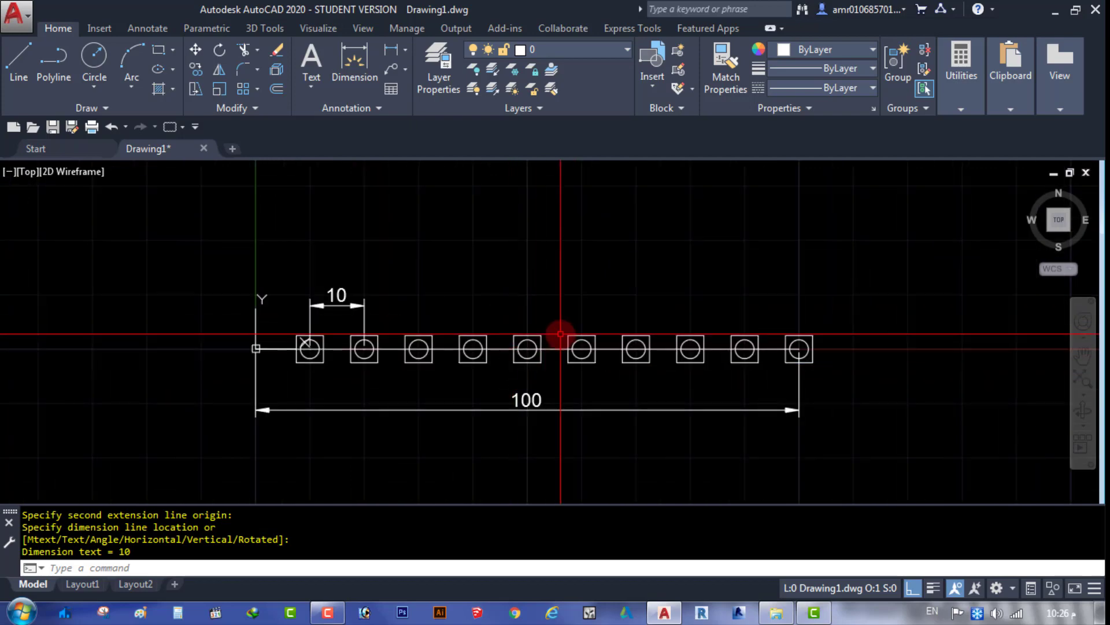
pyautogui.moveTo(535, 378)
pyautogui.mouseDown(button='middle')
pyautogui.moveTo(527, 401)
pyautogui.moveTo(525, 353)
pyautogui.mouseUp(button='middle')
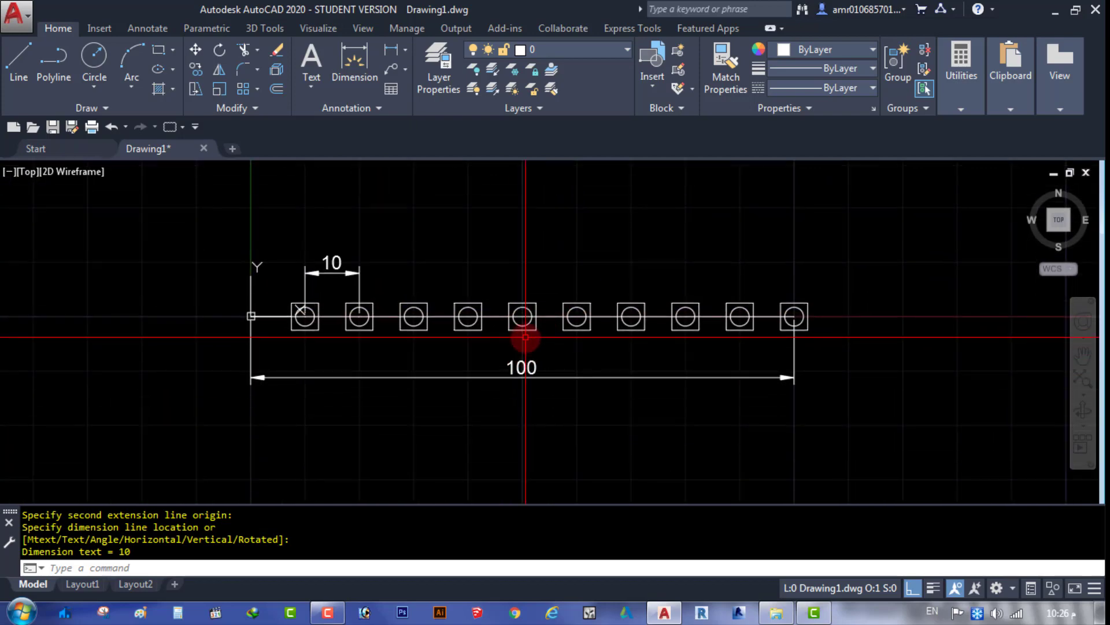
pyautogui.scroll(2, 509, 351)
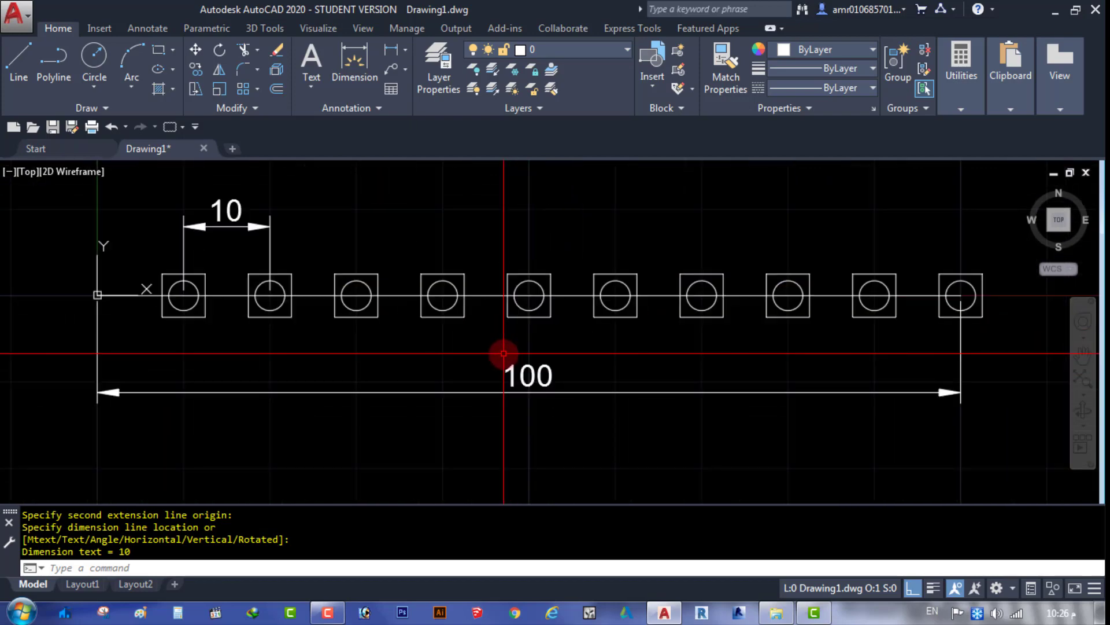
pyautogui.scroll(-2, 504, 353)
pyautogui.scroll(4, 507, 355)
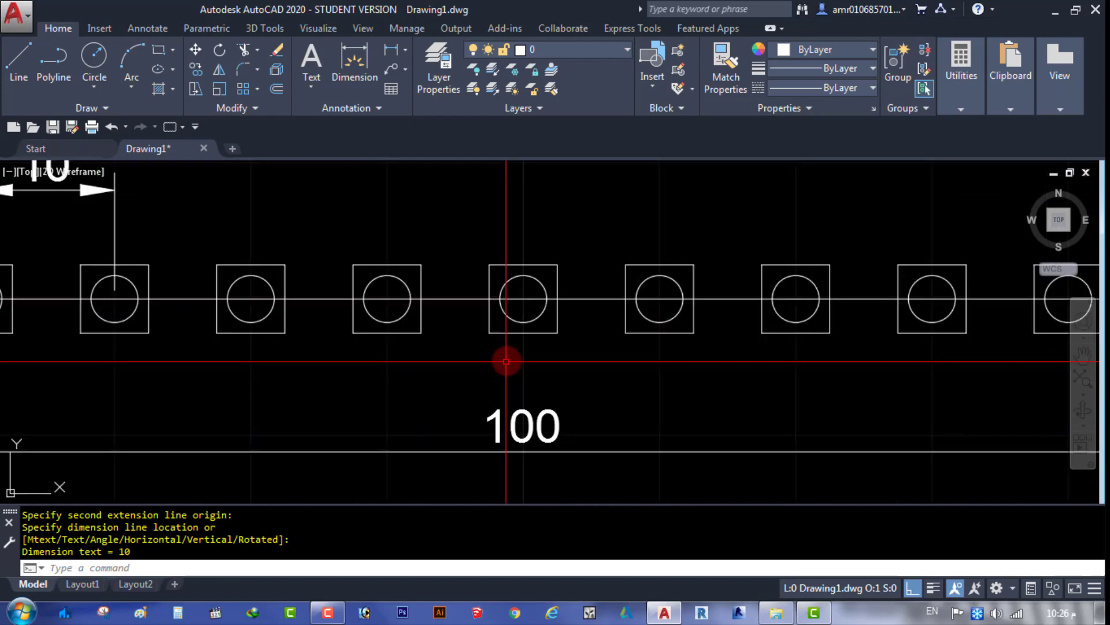
pyautogui.scroll(-6, 509, 347)
pyautogui.scroll(2, 518, 321)
pyautogui.scroll(2, 519, 315)
pyautogui.moveTo(515, 318); pyautogui.dragTo(515, 352, button='middle')
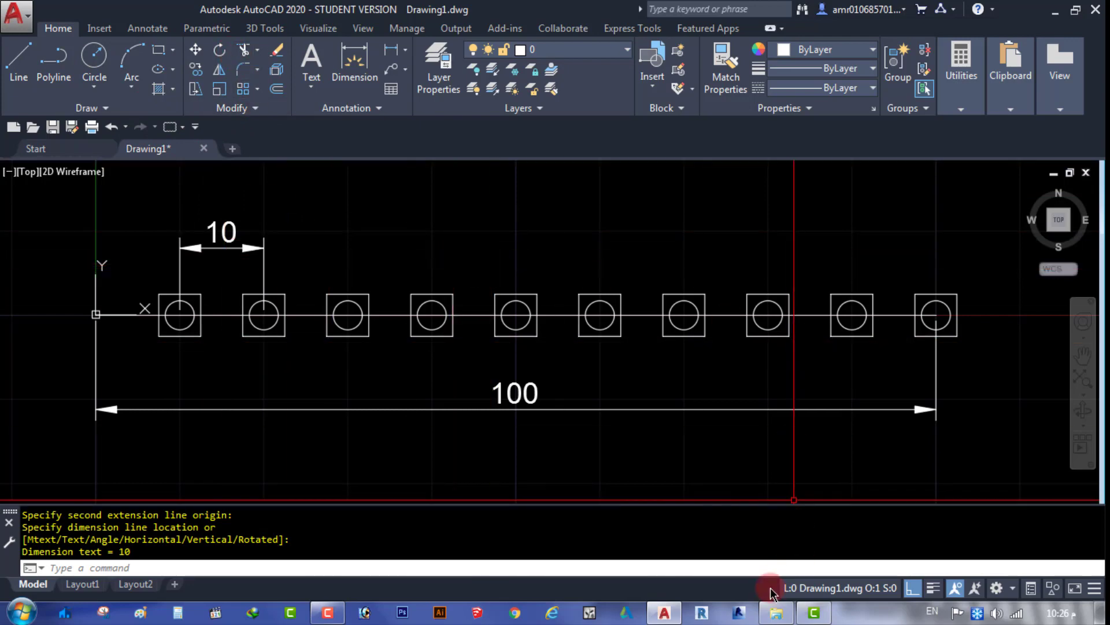
# Open image 1 from the AUTO Cad folder in Windows Photo Viewer.
pyautogui.click(780, 614)
pyautogui.click(398, 298)
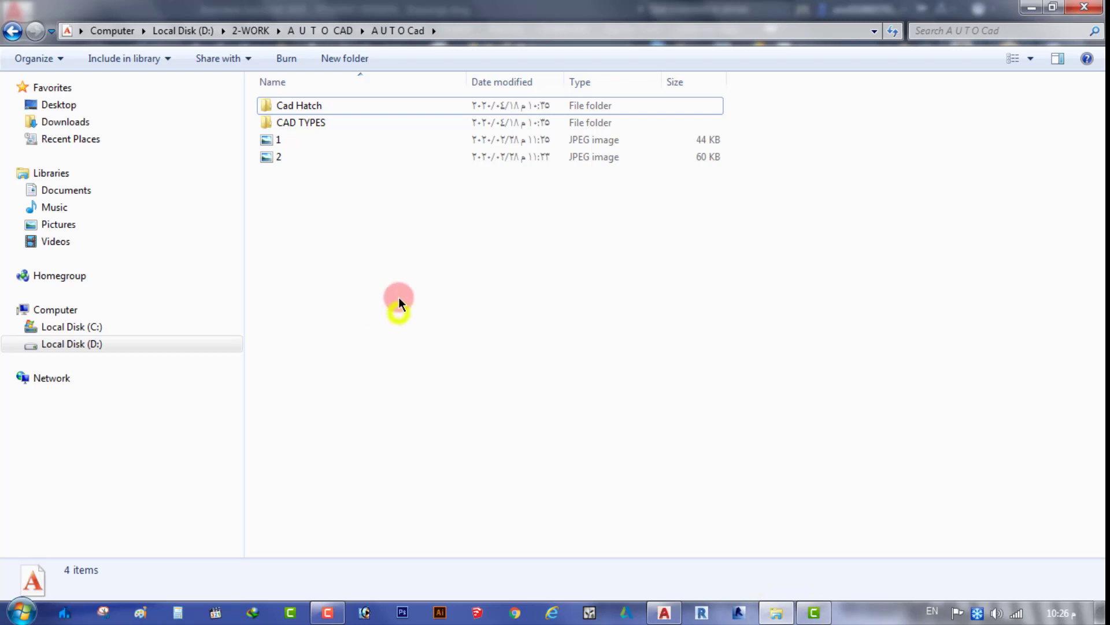
pyautogui.click(276, 143)
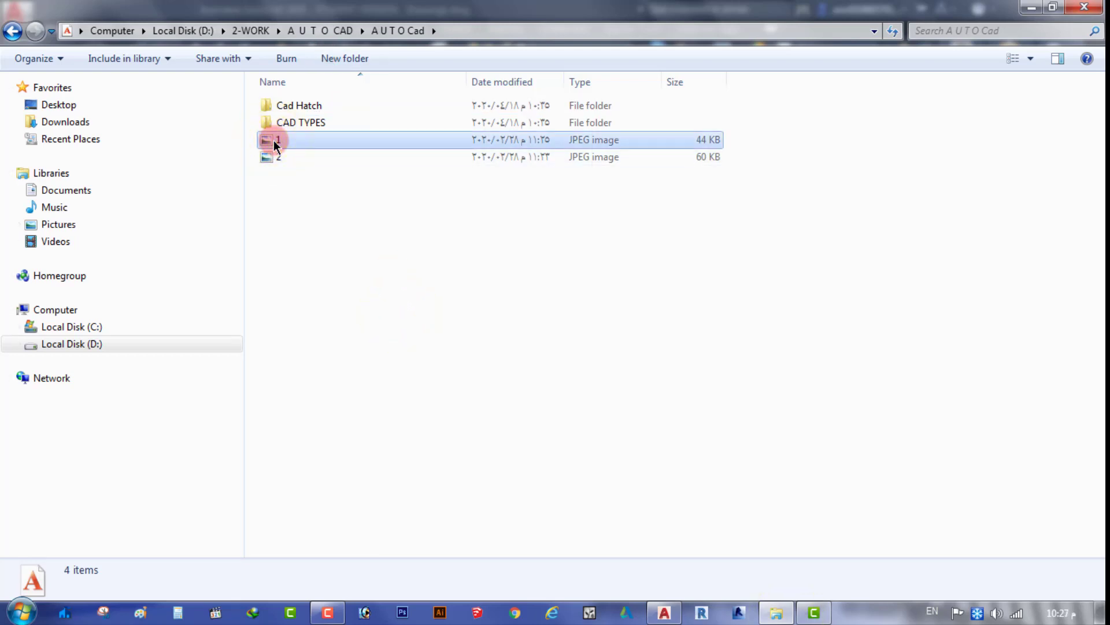
pyautogui.doubleClick(276, 143)
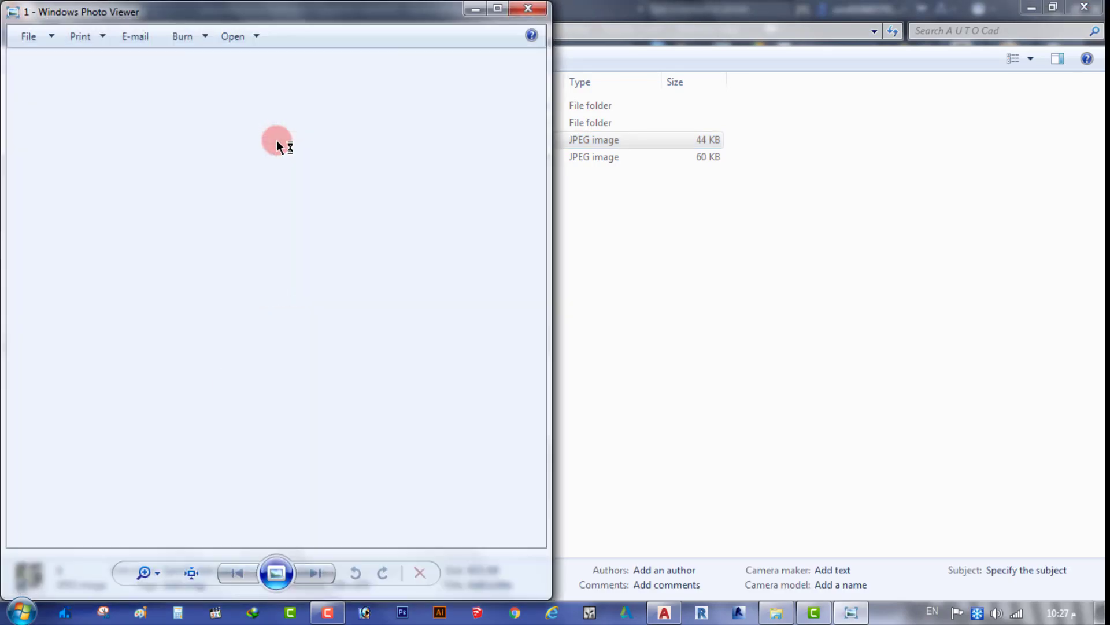